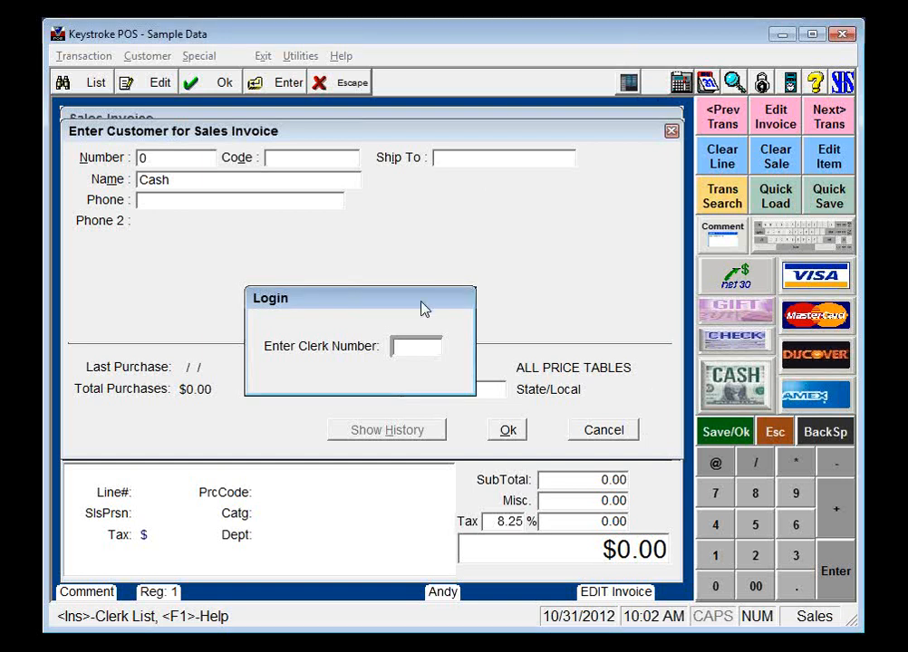
Log in with the clerk number and load the previous sales transaction.
text(1)
key(Return)
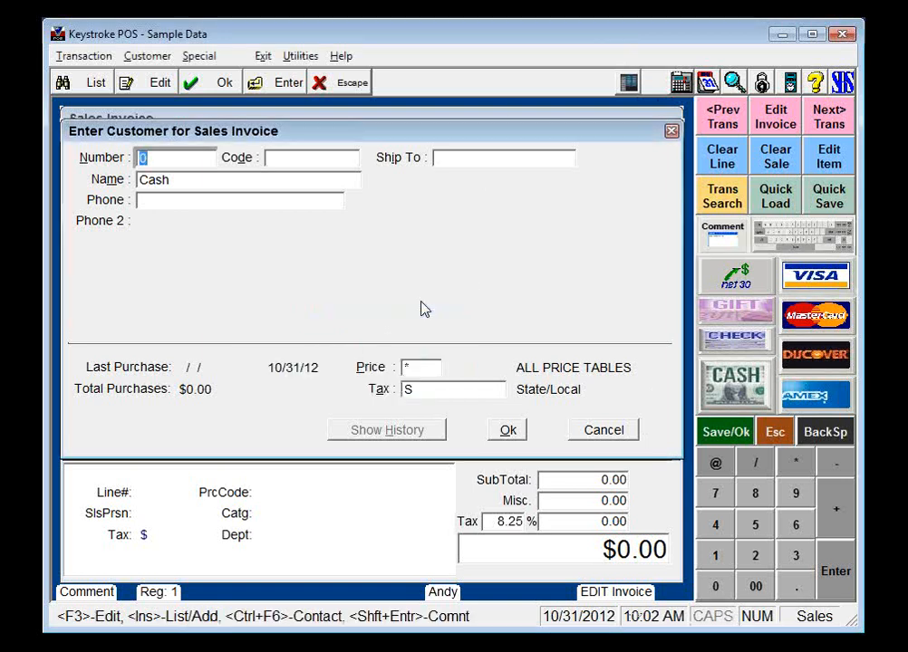
key(Page_Up)
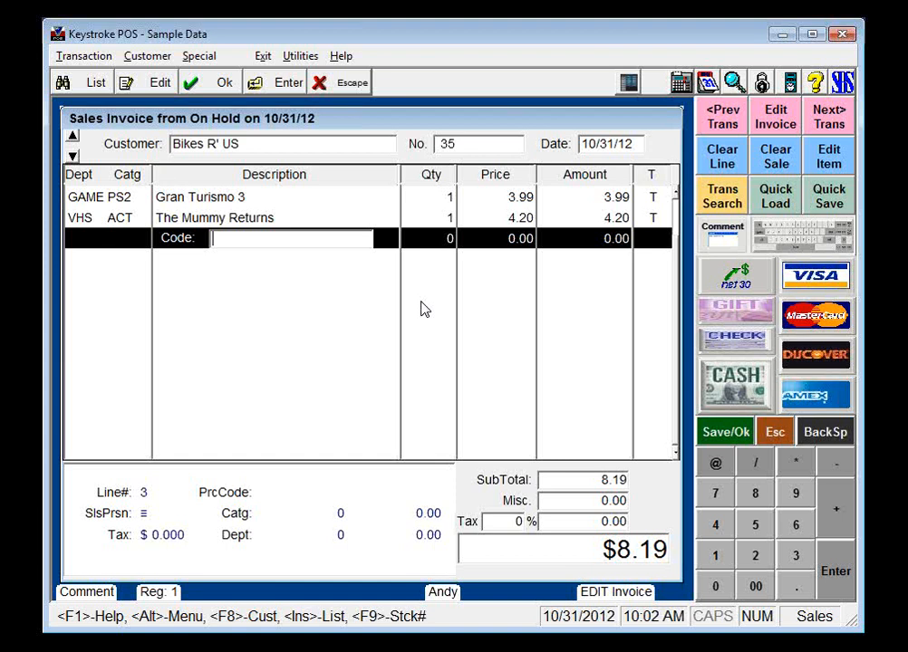
Proceed through completing the sale to the invoice printing choices and preview the Logo Receipt form at 80% zoom.
key(Return)
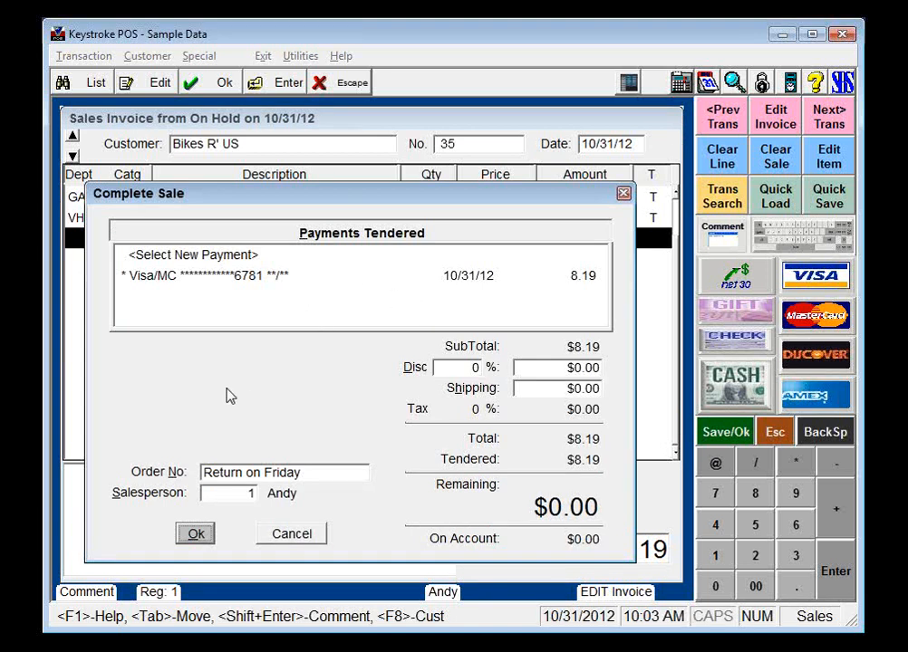
click(198, 540)
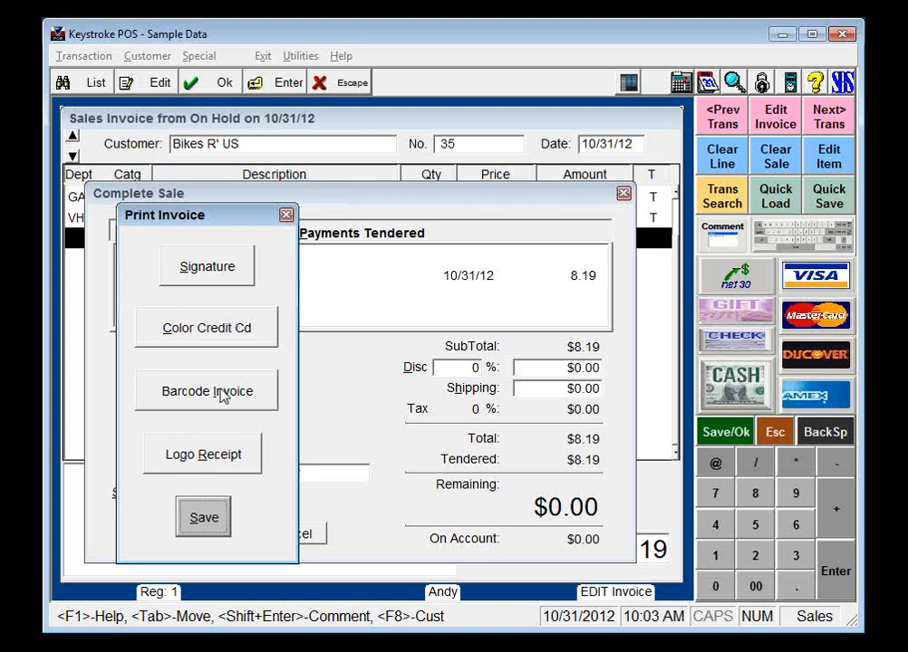
click(217, 462)
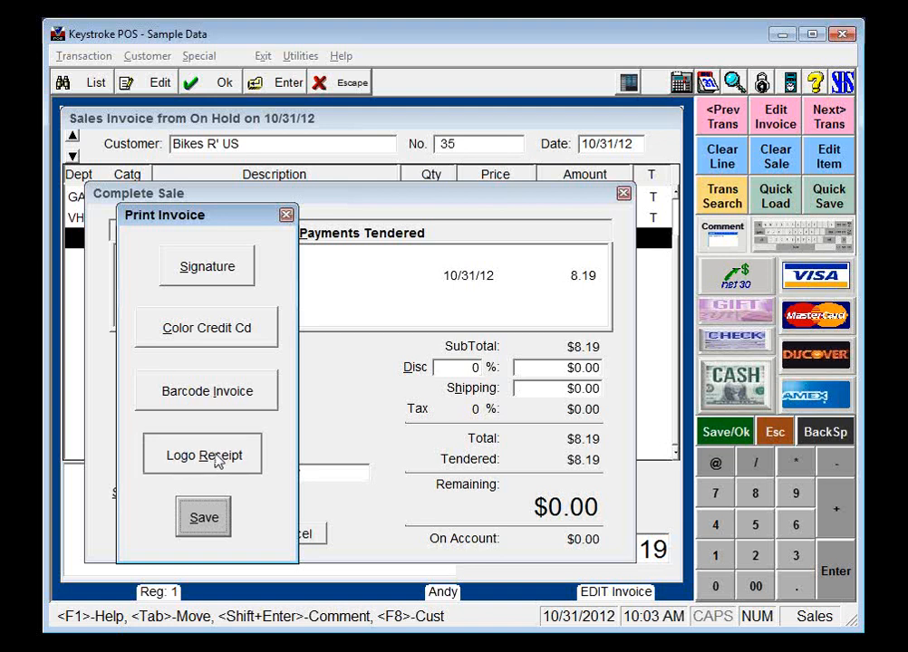
click(215, 521)
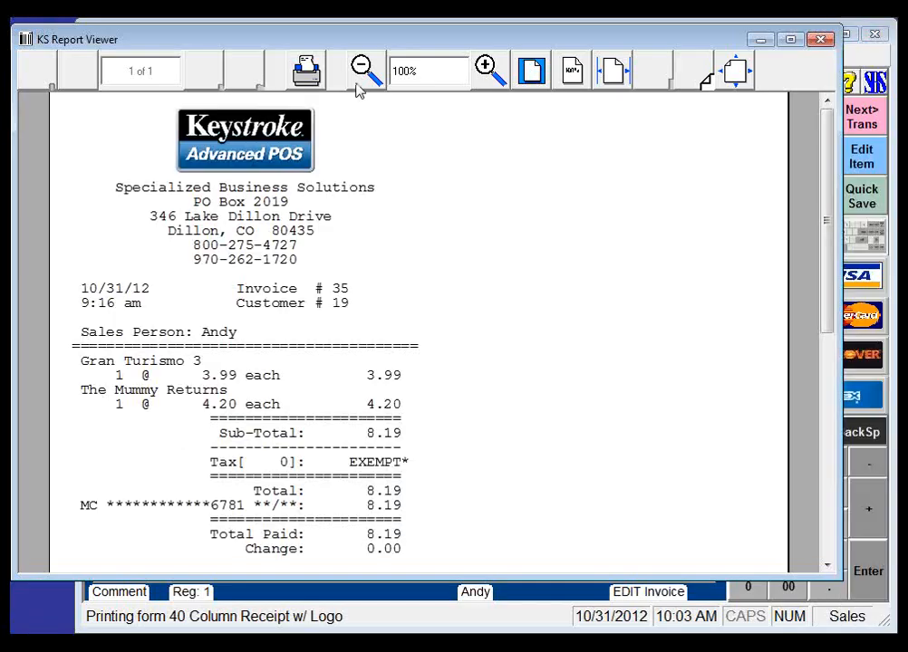
click(365, 80)
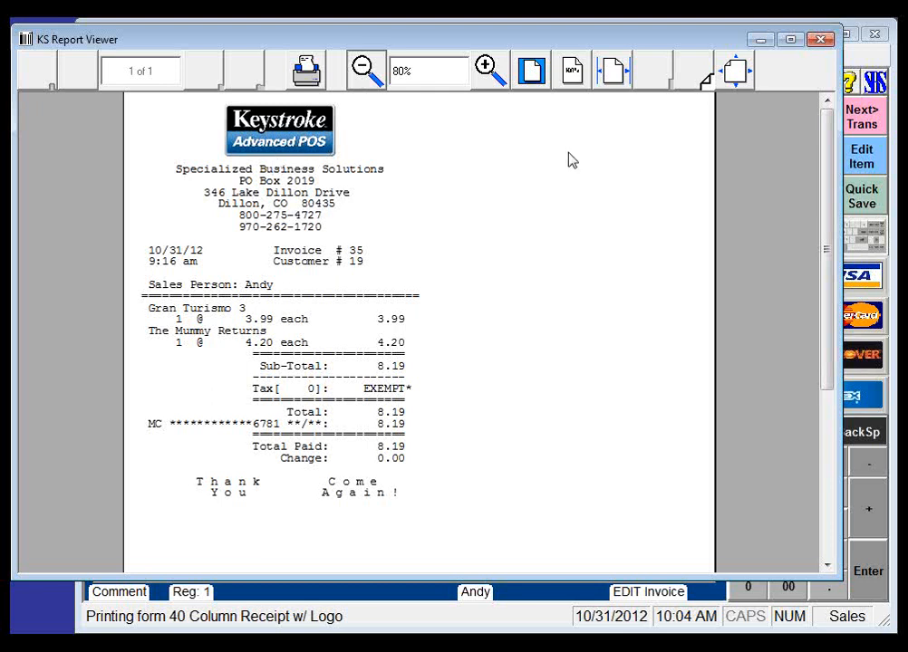
click(820, 40)
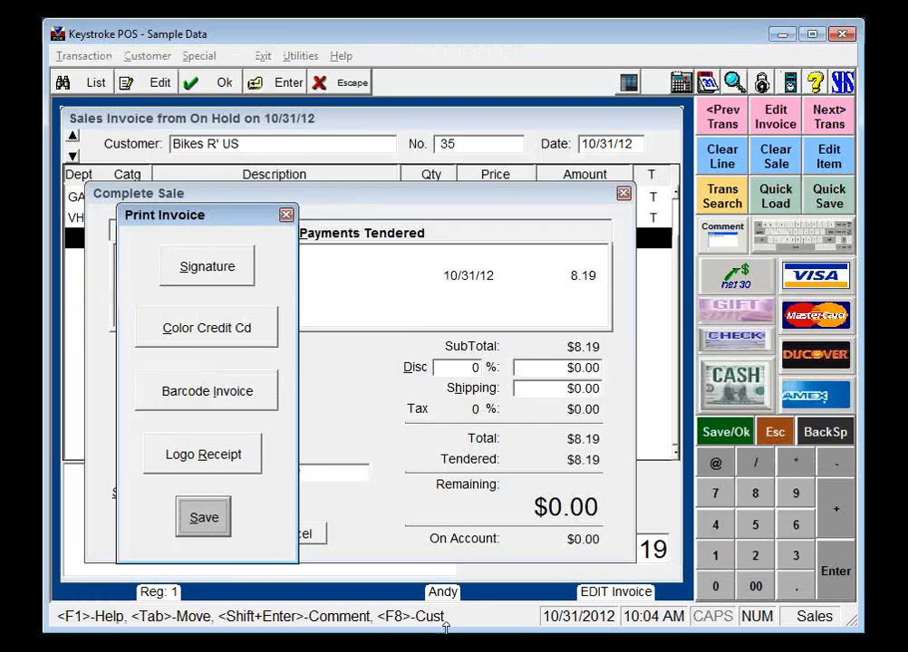
Preview the invoice on the Barcode Invoice form and on the Color Credit Cd form, viewing the credit card receipt at 80%.
click(196, 397)
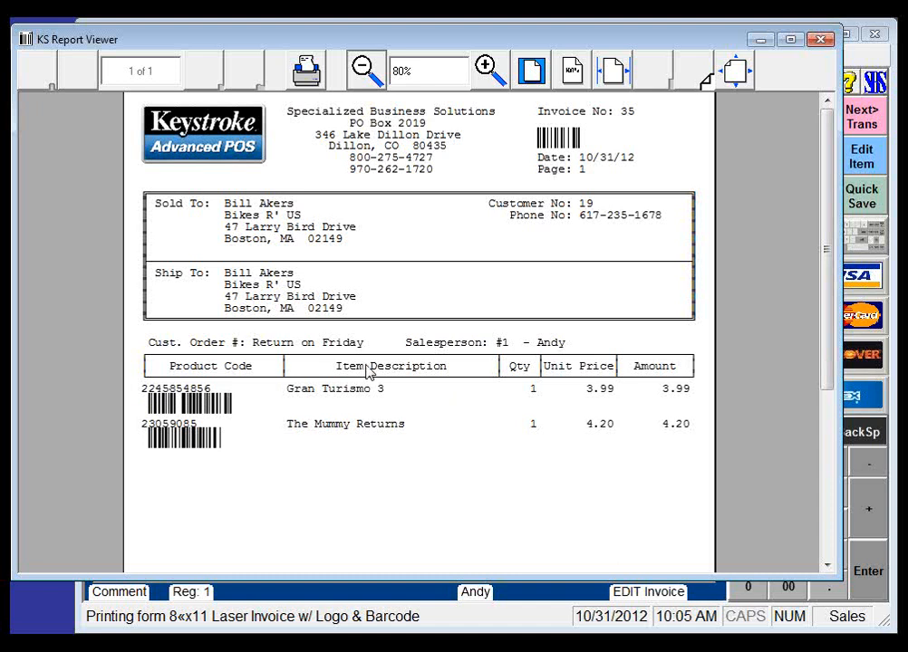
click(538, 75)
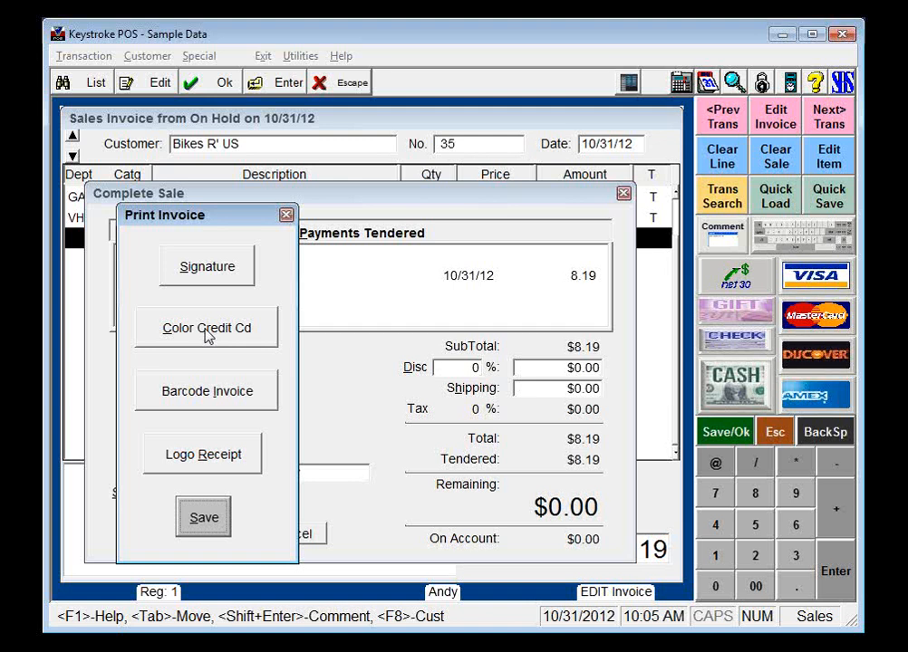
click(207, 331)
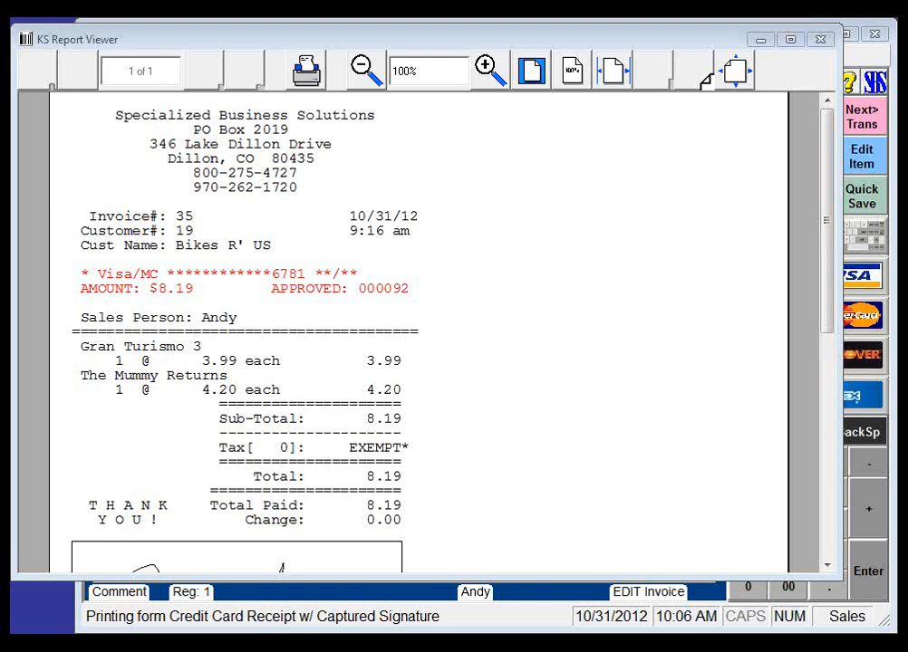
click(650, 38)
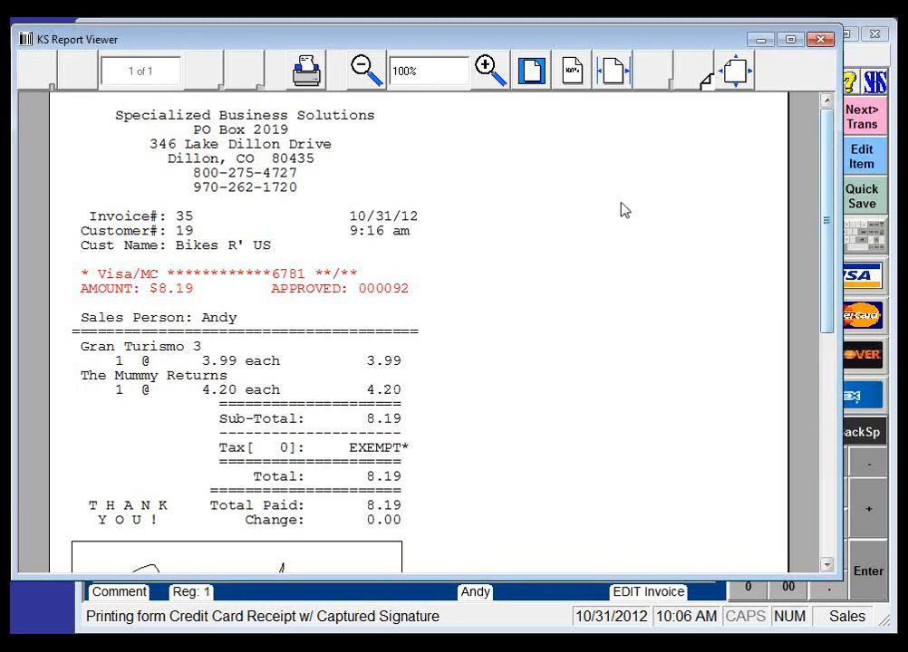
click(364, 69)
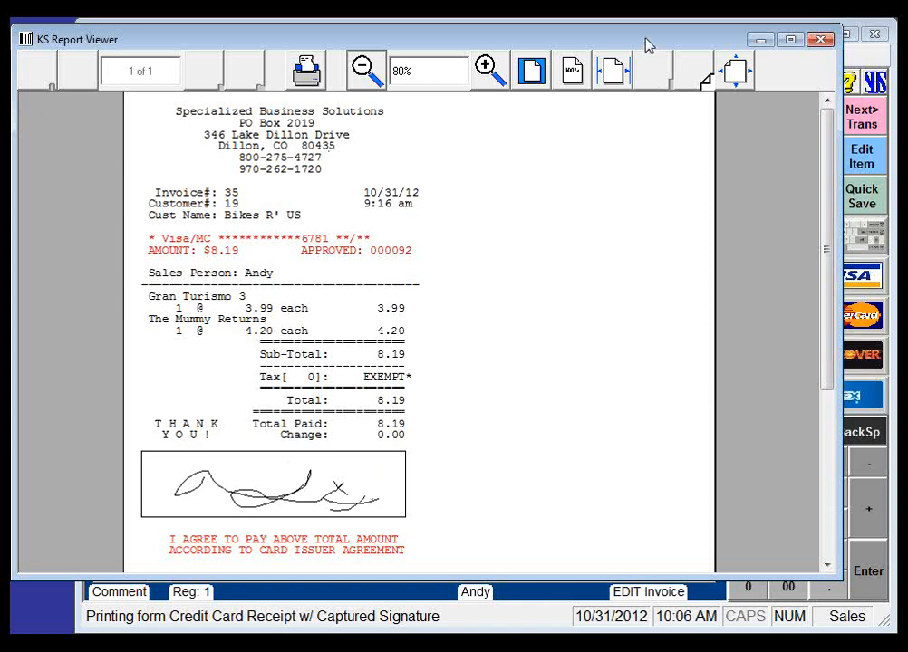
click(820, 40)
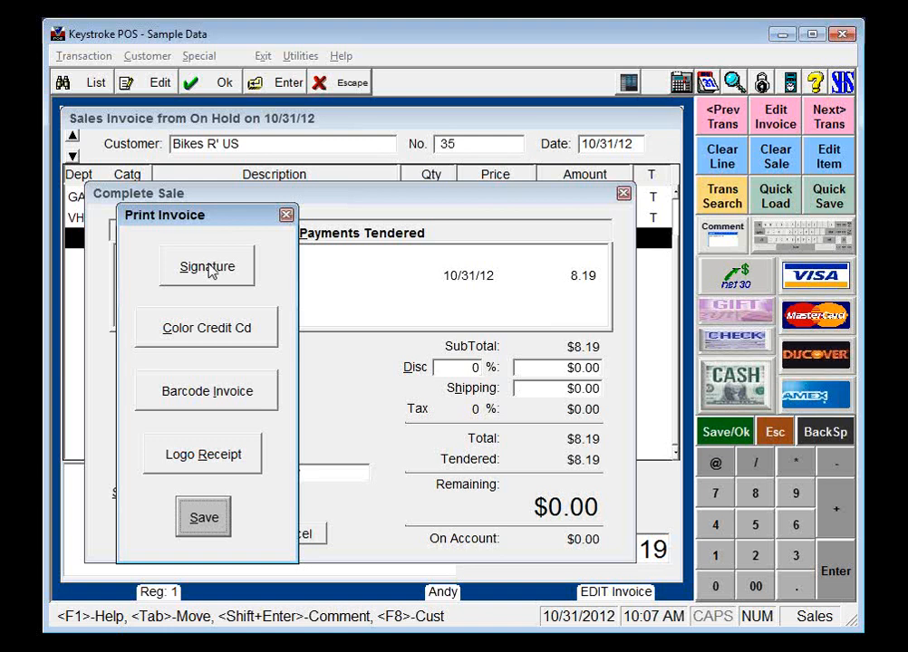
Preview the Signature form at 80% zoom, close it and save the sales invoice.
click(208, 269)
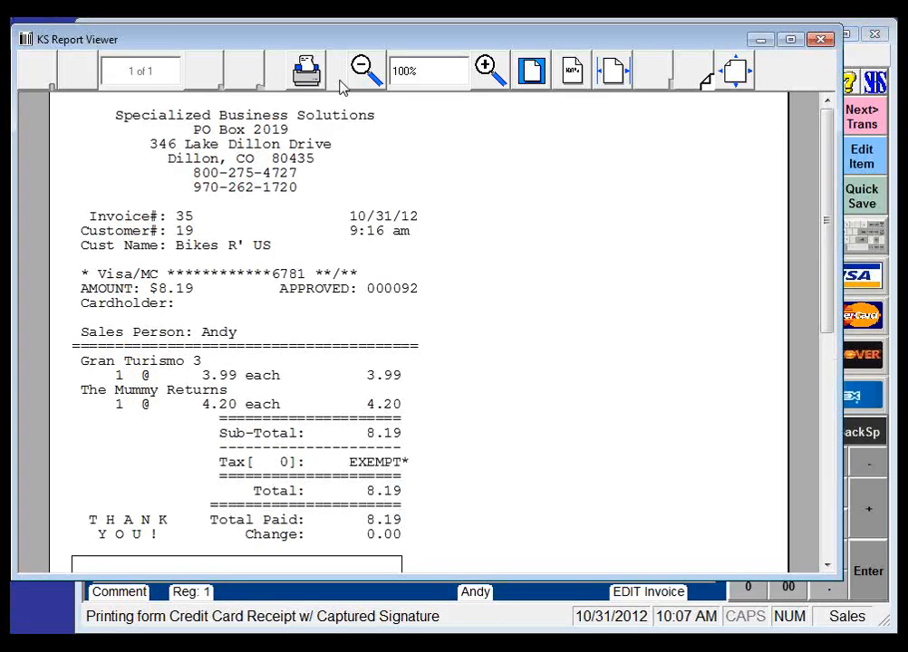
click(361, 71)
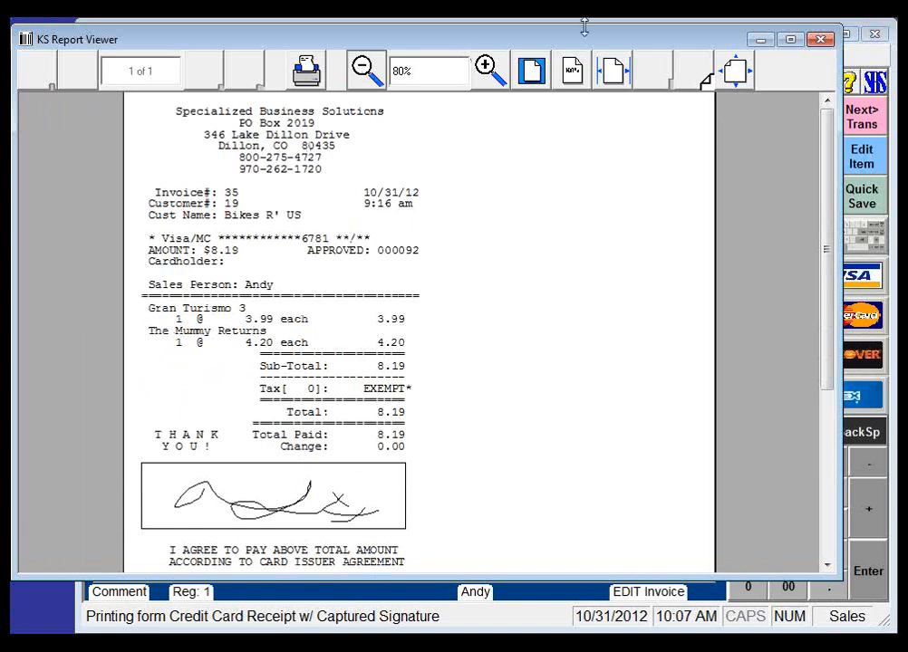
click(820, 43)
click(203, 517)
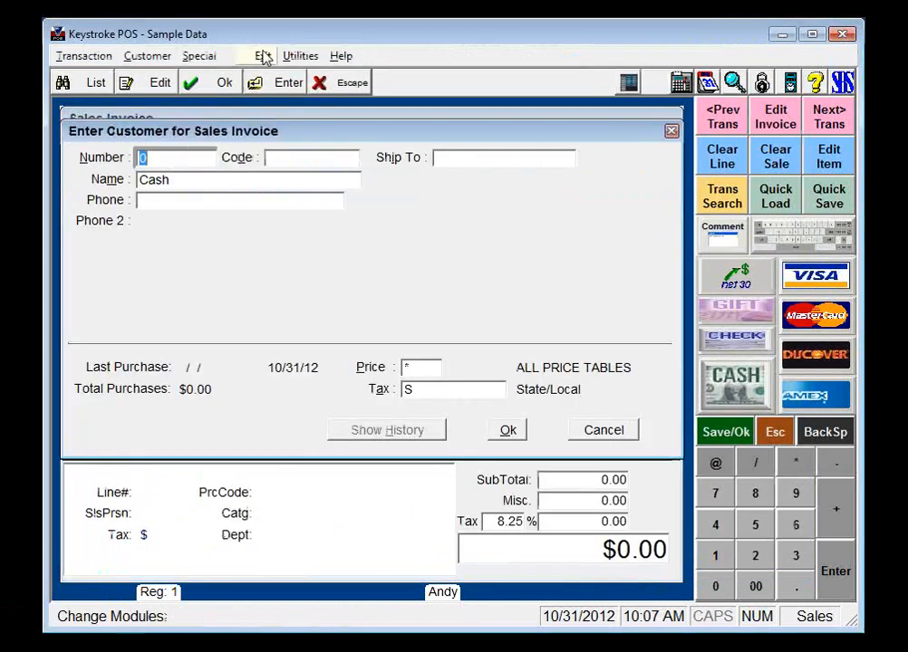
Switch to the Configuration Manager and open the print button table for SM: Sales.
click(263, 57)
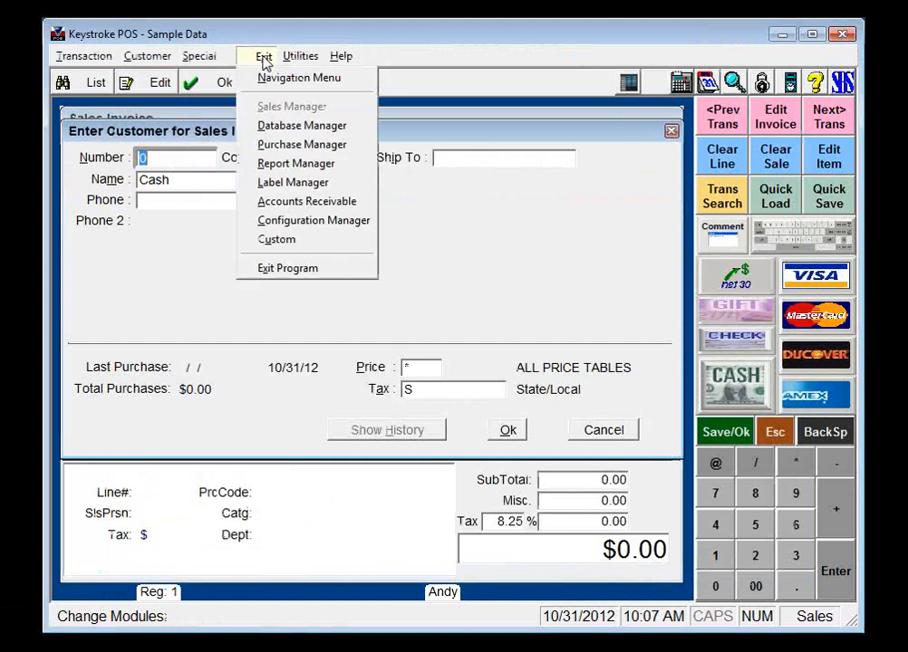
click(300, 223)
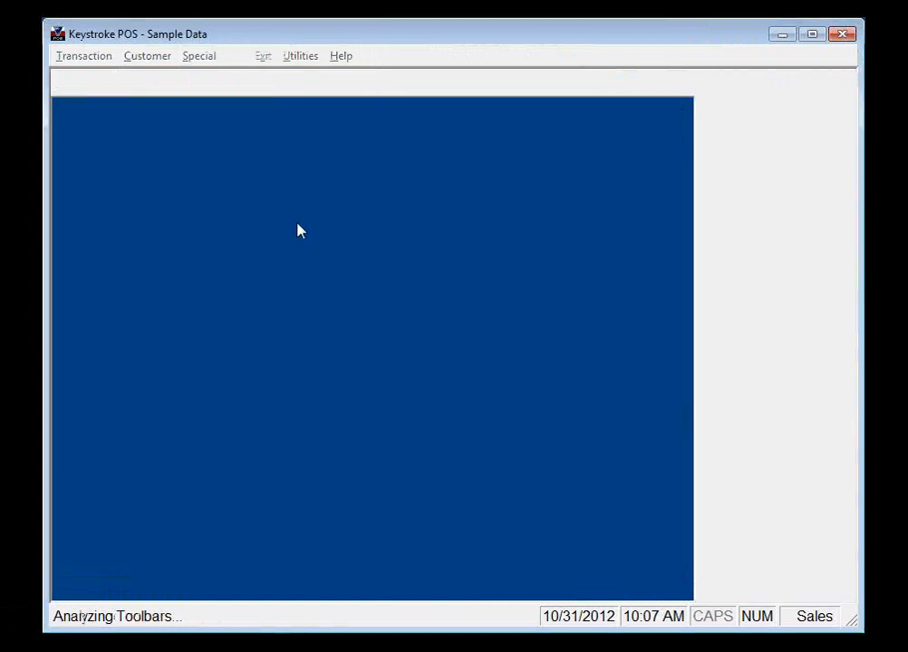
click(217, 60)
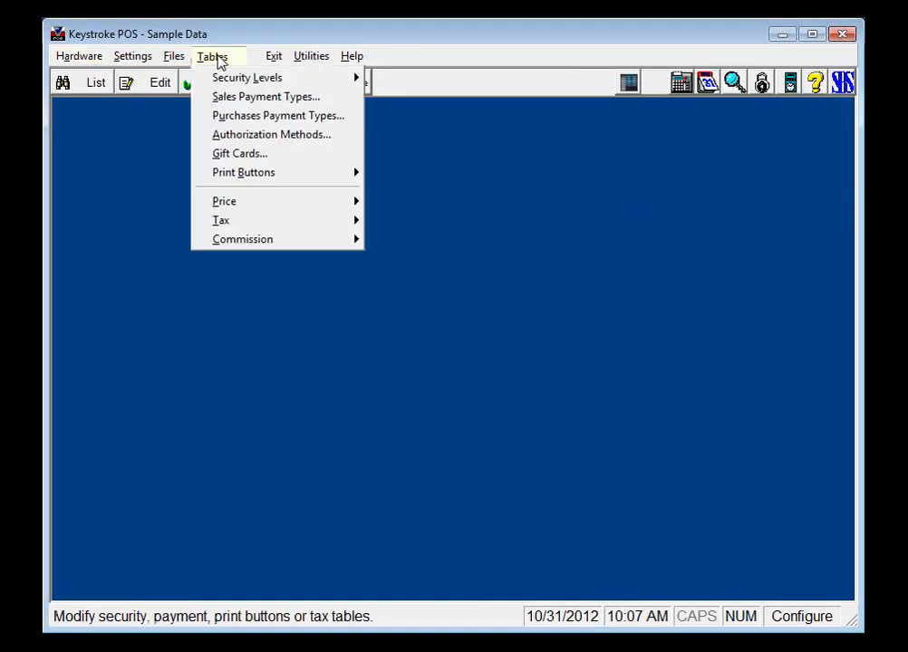
mouse_move(258, 181)
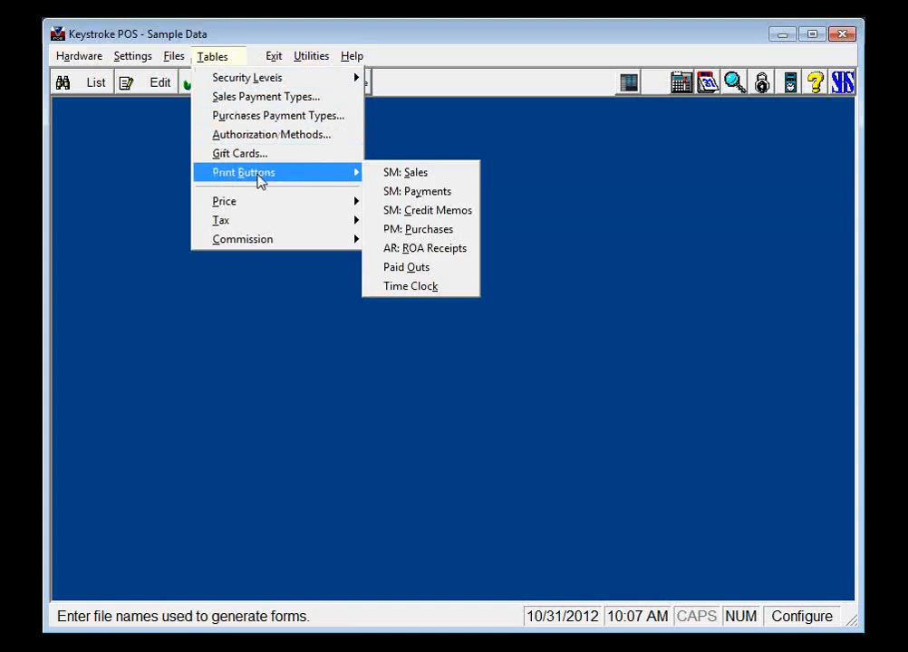
click(399, 175)
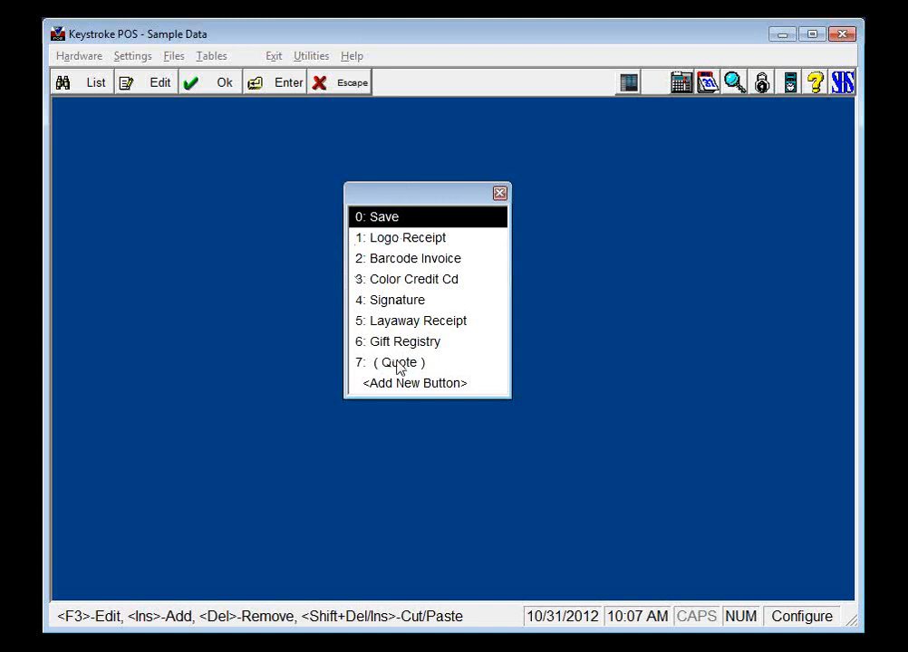
Review the Logo Receipt print button's settings and open Form 1 of the Barcode Invoice print button.
double_click(399, 239)
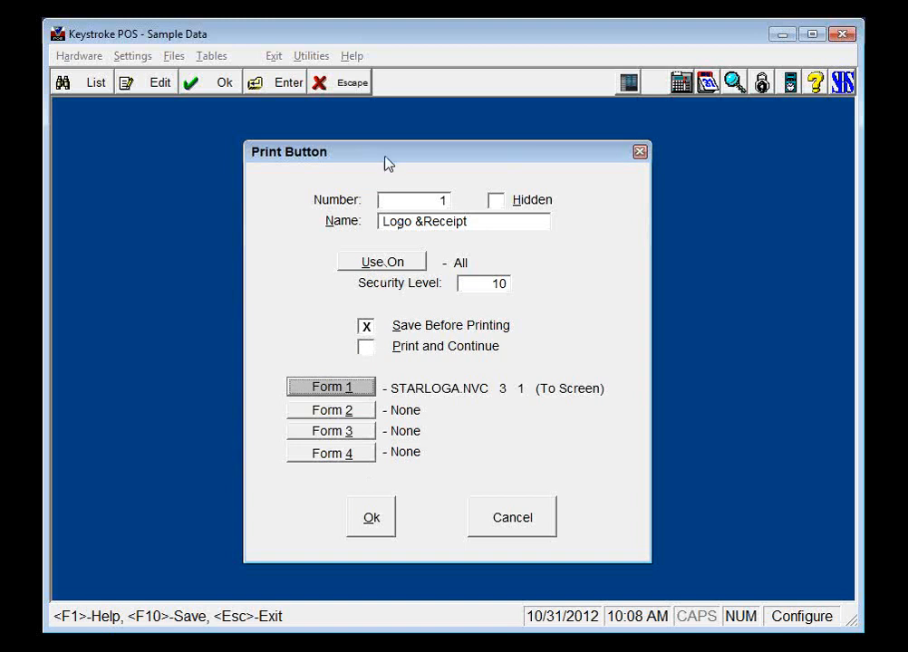
key(Escape)
click(392, 261)
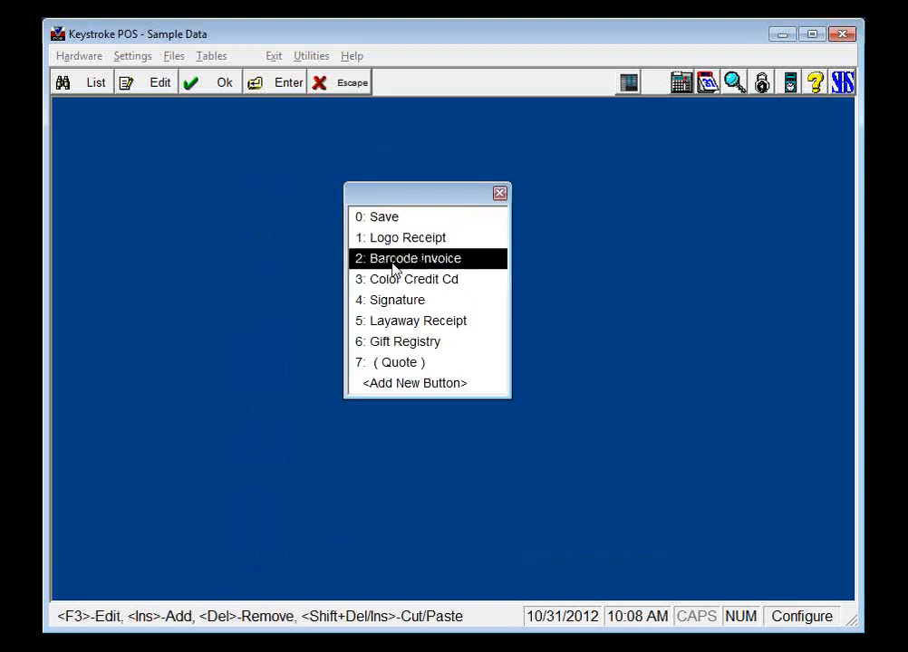
double_click(438, 260)
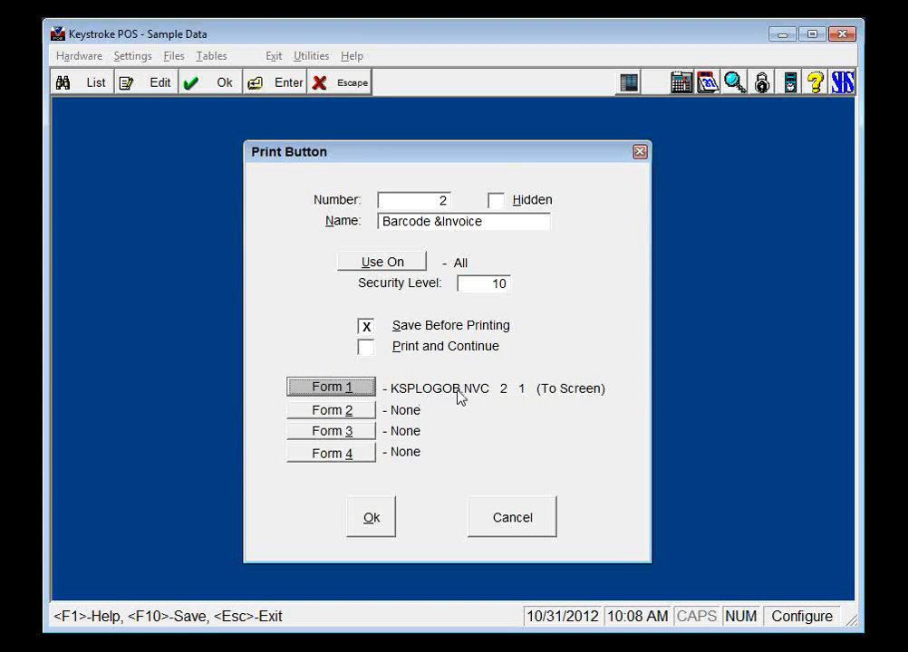
click(350, 388)
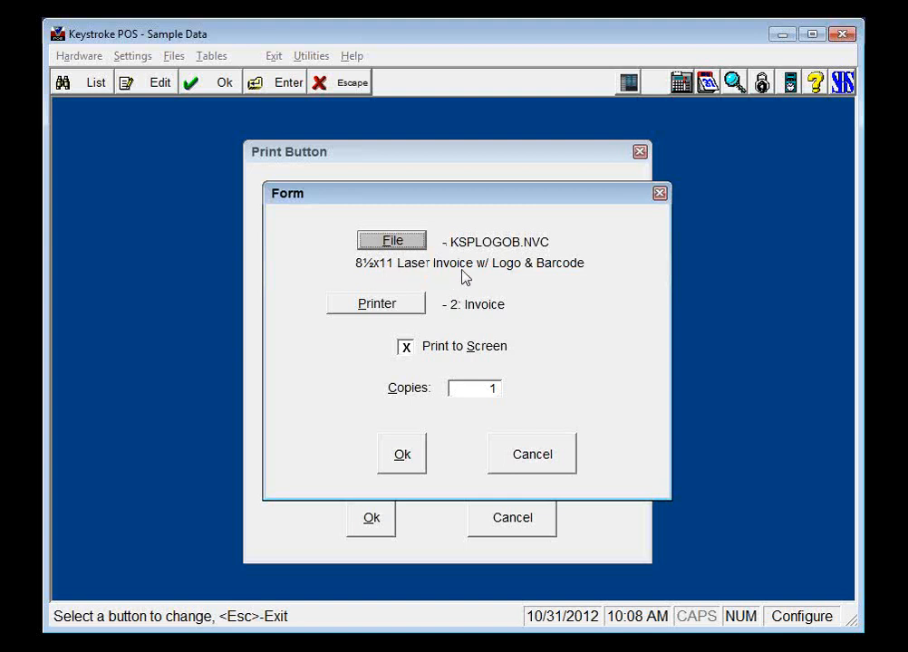
View the description of the form file KSPLOGOA.NVC among the files available for the Barcode Invoice button.
click(400, 242)
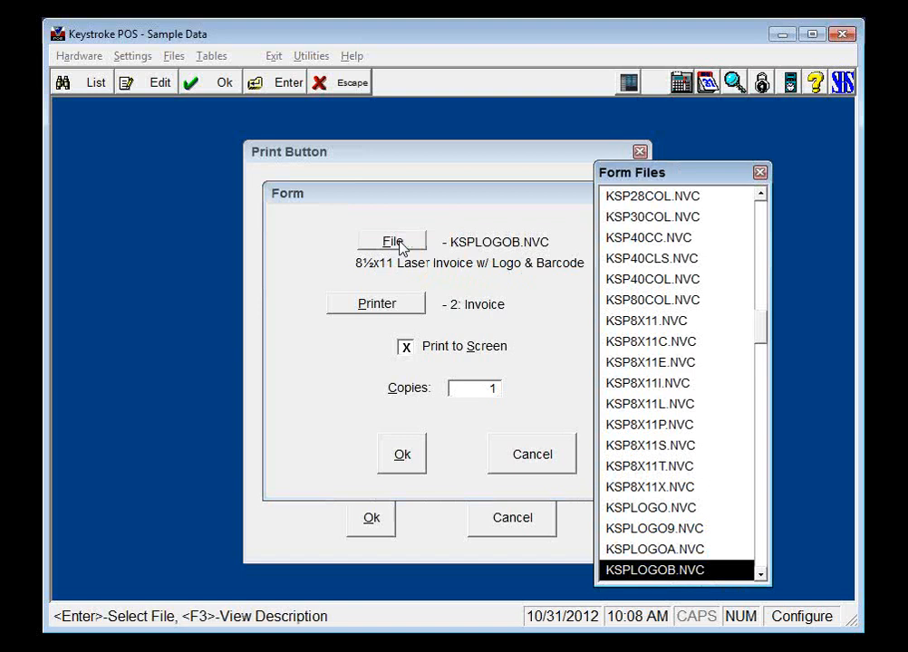
key(Up)
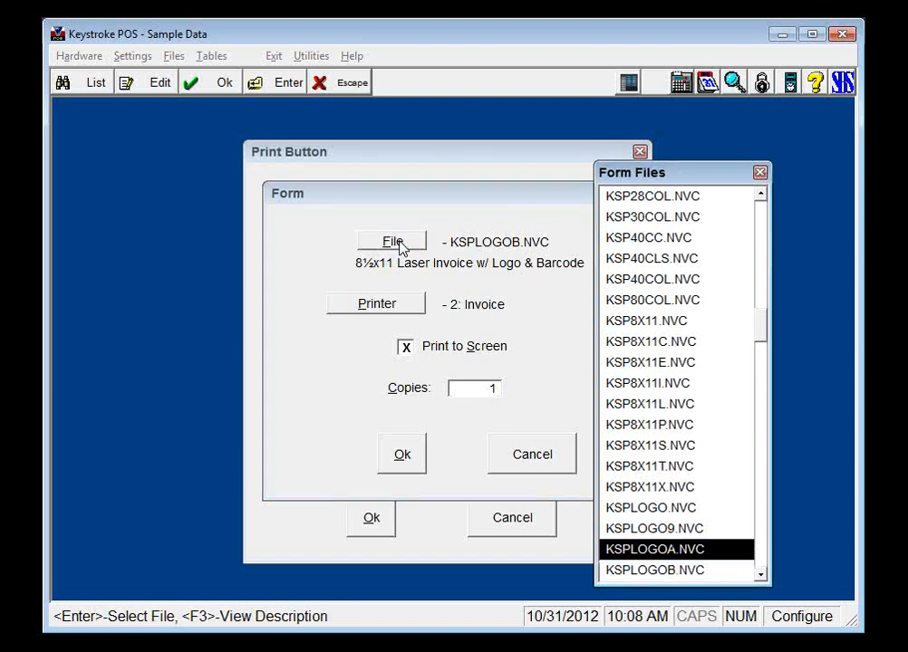
key(F3)
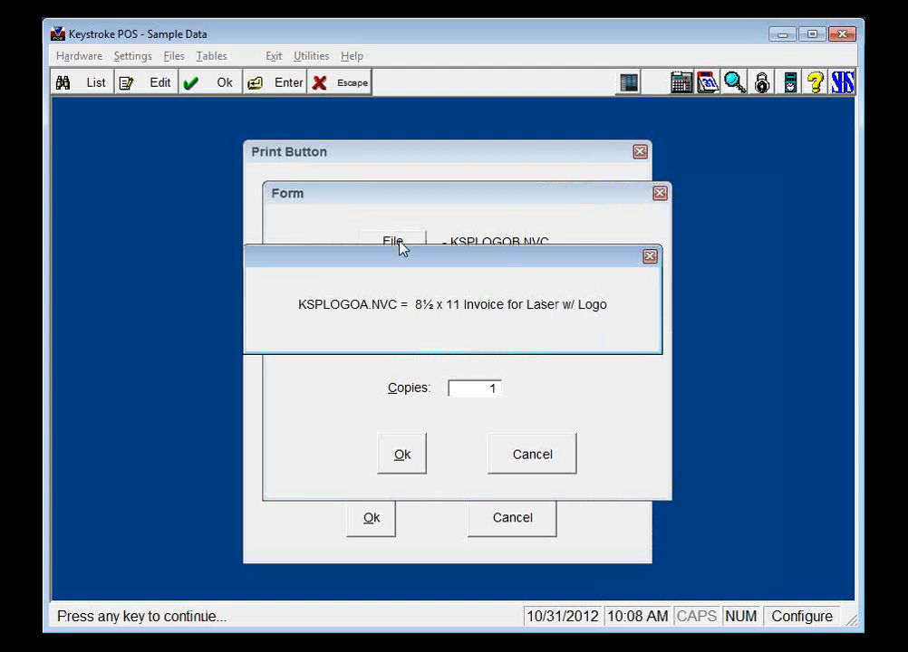
key(Escape)
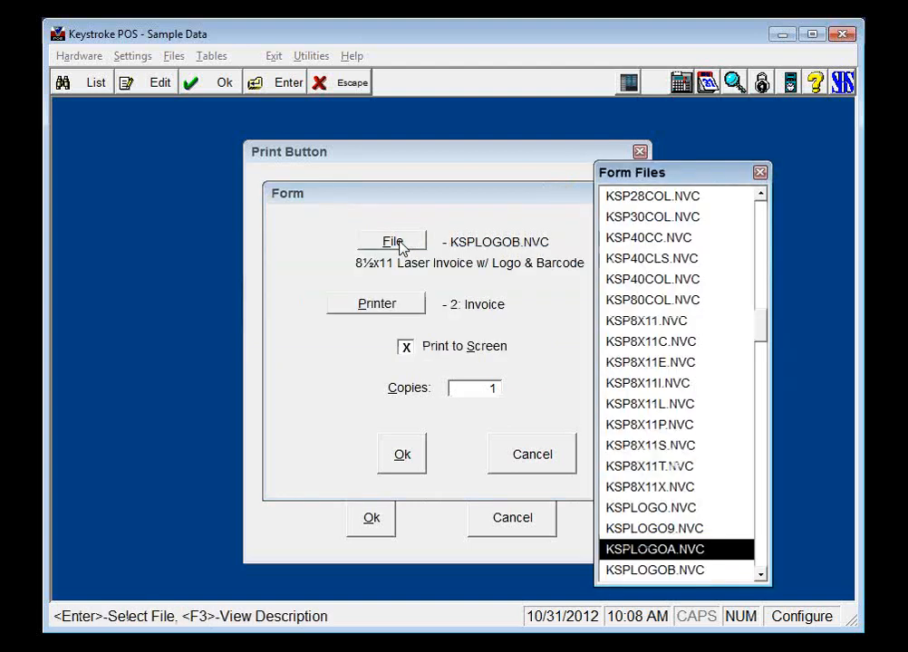
Browse the available form files up to KSP8X11L.NVC and leave the Barcode Invoice print button without changing its form.
key(Up)
key(Up)
key(Up)
key(Up)
key(Up)
key(Up)
key(Up)
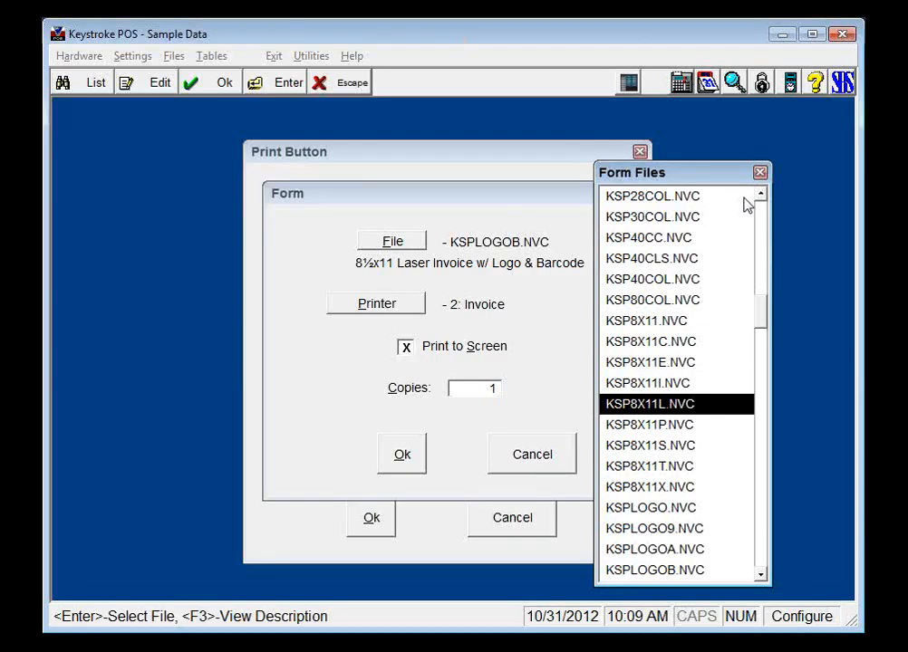
key(Escape)
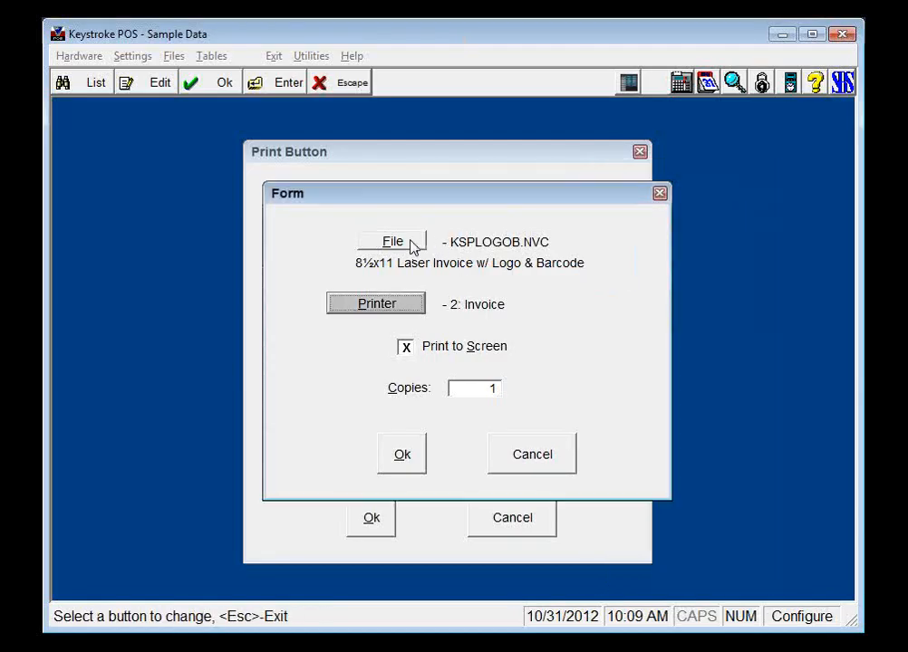
key(Escape)
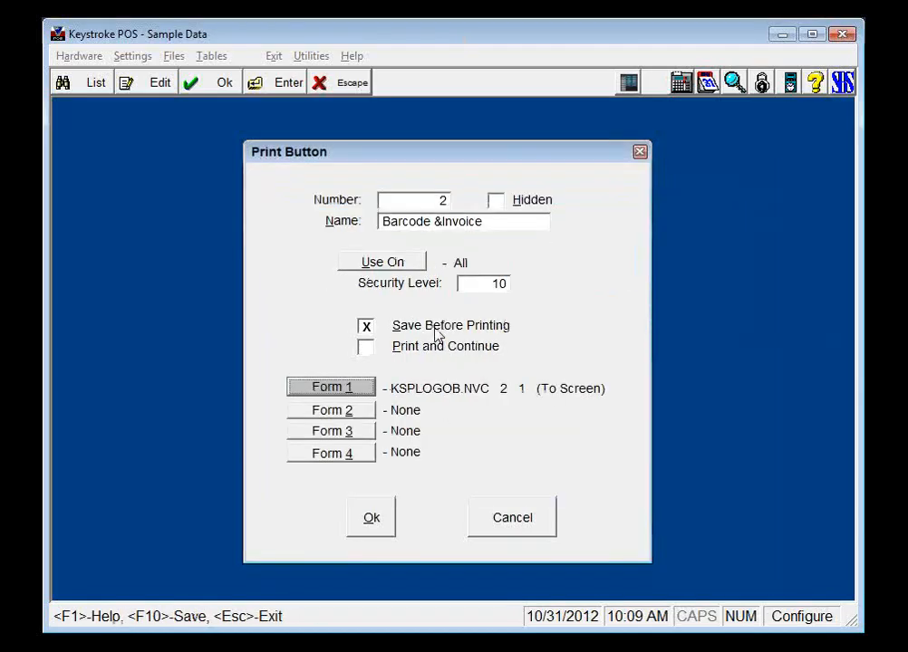
key(Escape)
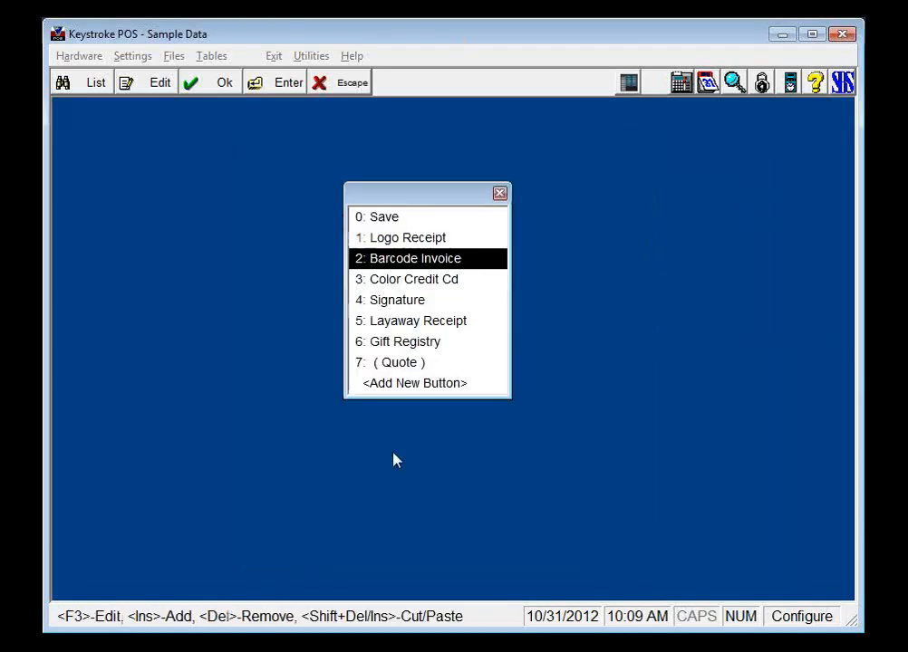
Review the settings of the Color Credit Cd print button and leave them unchanged.
click(415, 287)
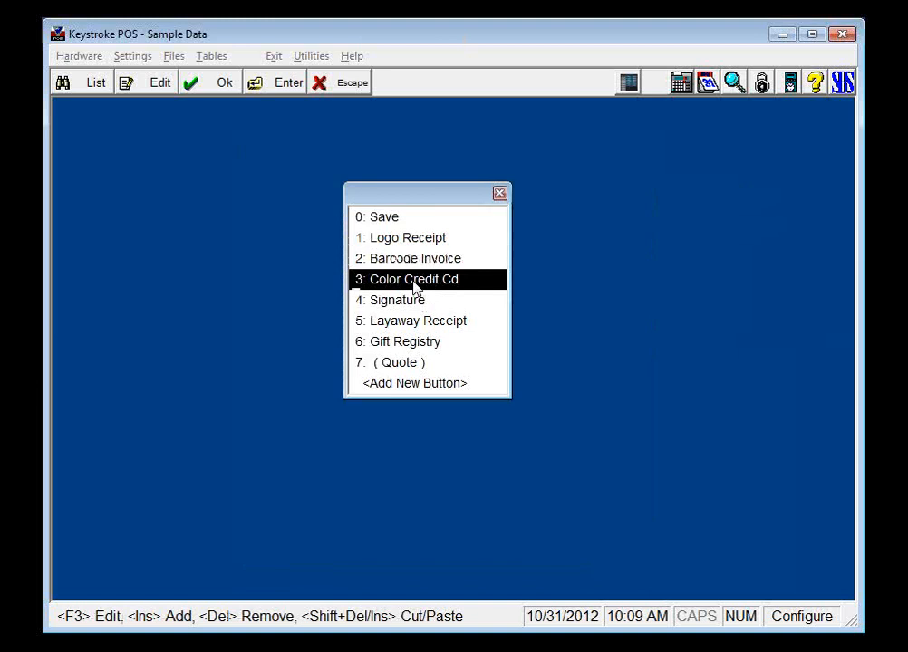
key(Escape)
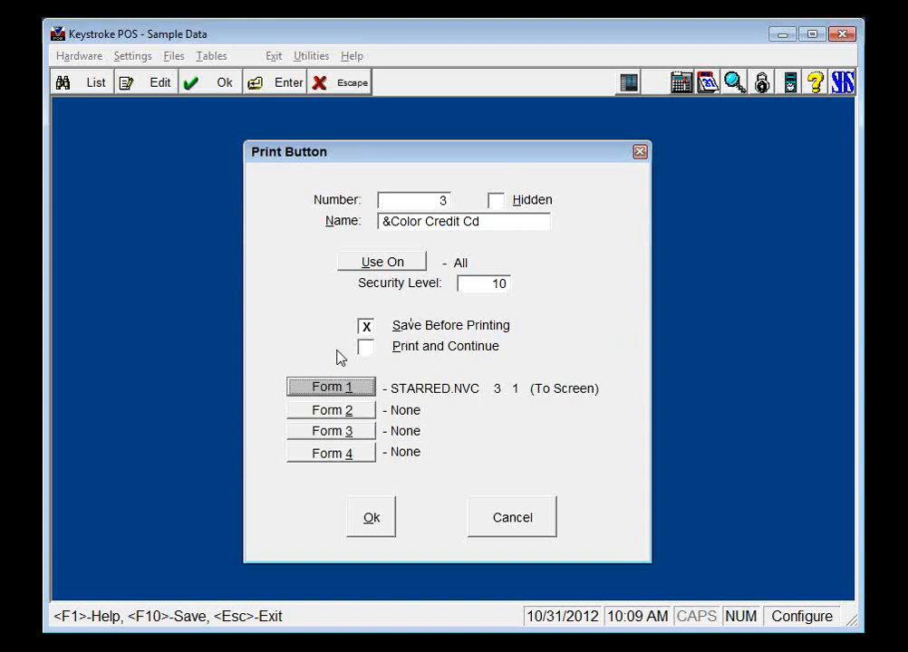
key(Escape)
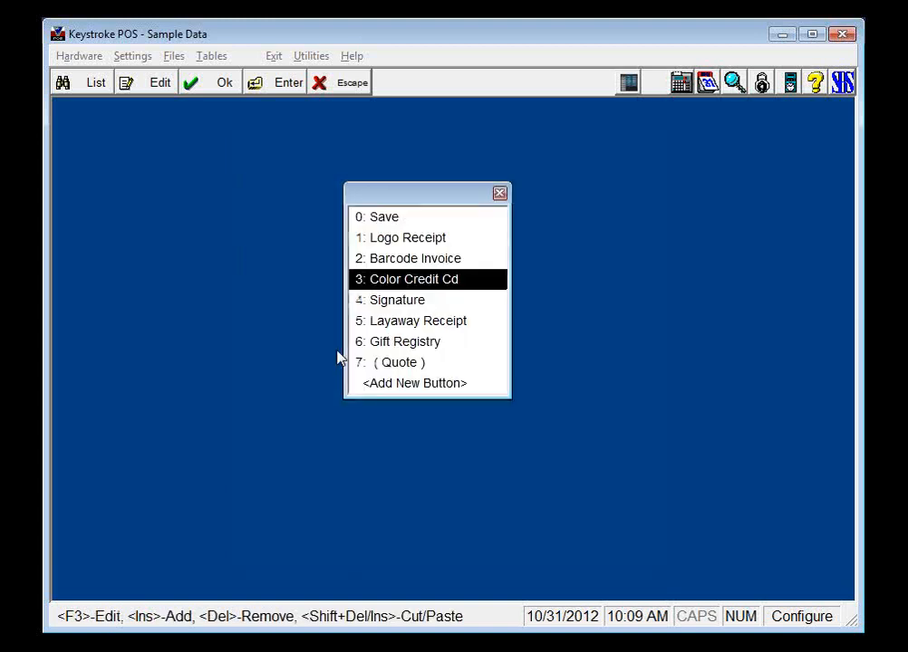
Review the Signature print button and its Form 1 settings, and close the print button table.
key(Down)
key(Return)
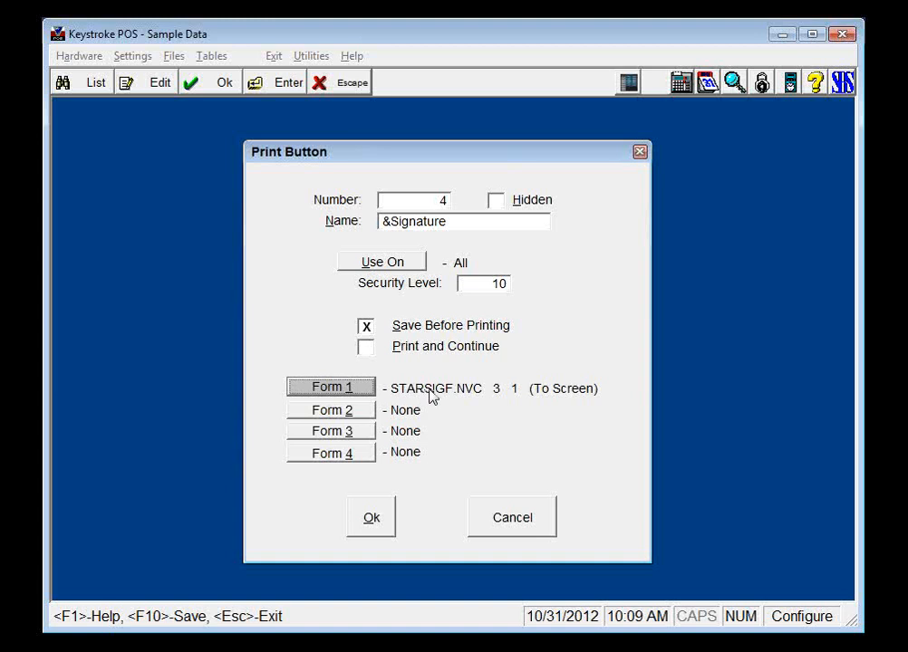
click(350, 390)
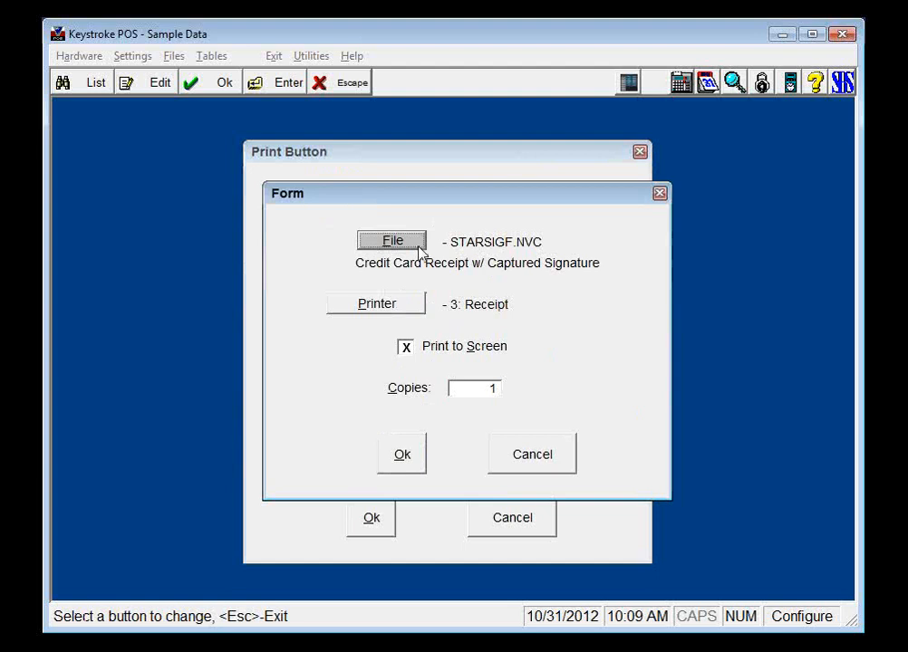
key(Escape)
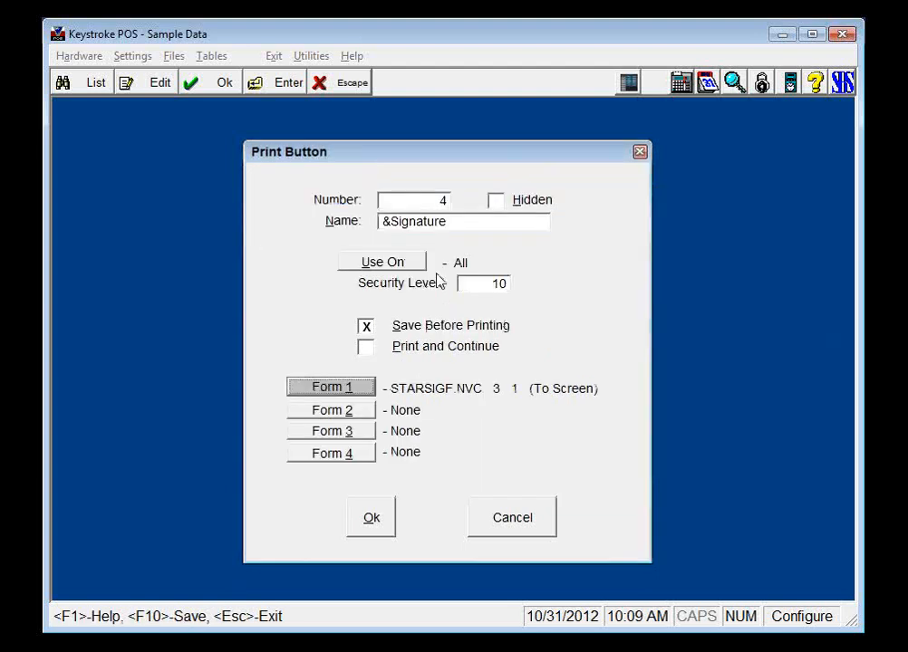
key(F10)
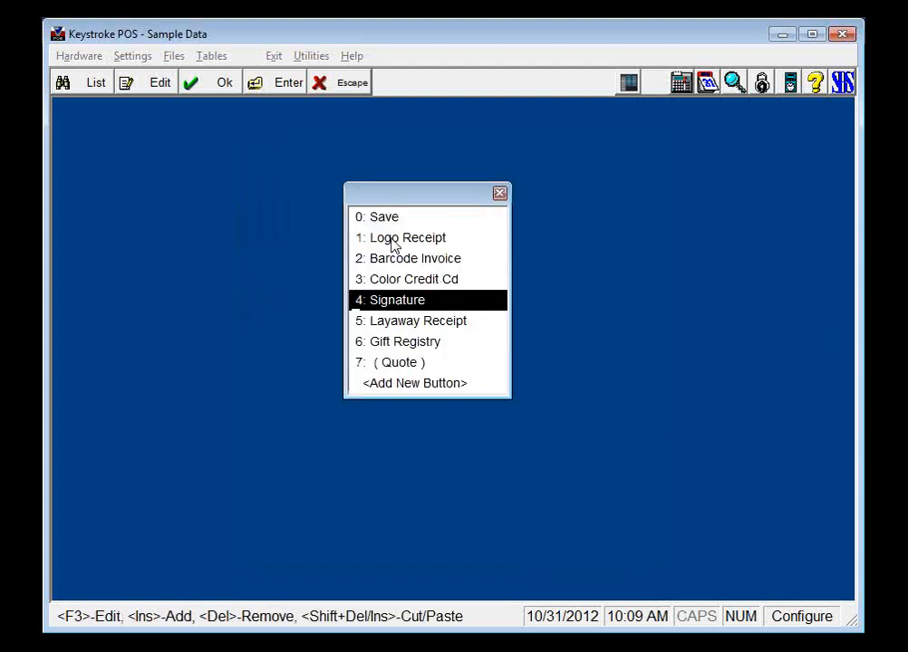
click(499, 194)
key(Escape)
key(Escape)
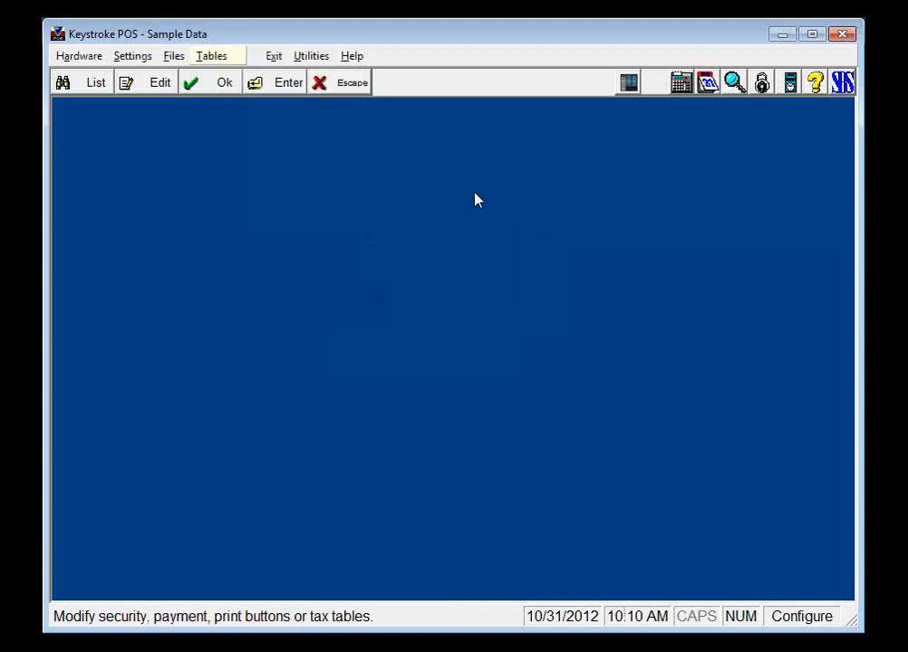
Review the company name and address information and its logo settings, and leave both without changes.
click(132, 56)
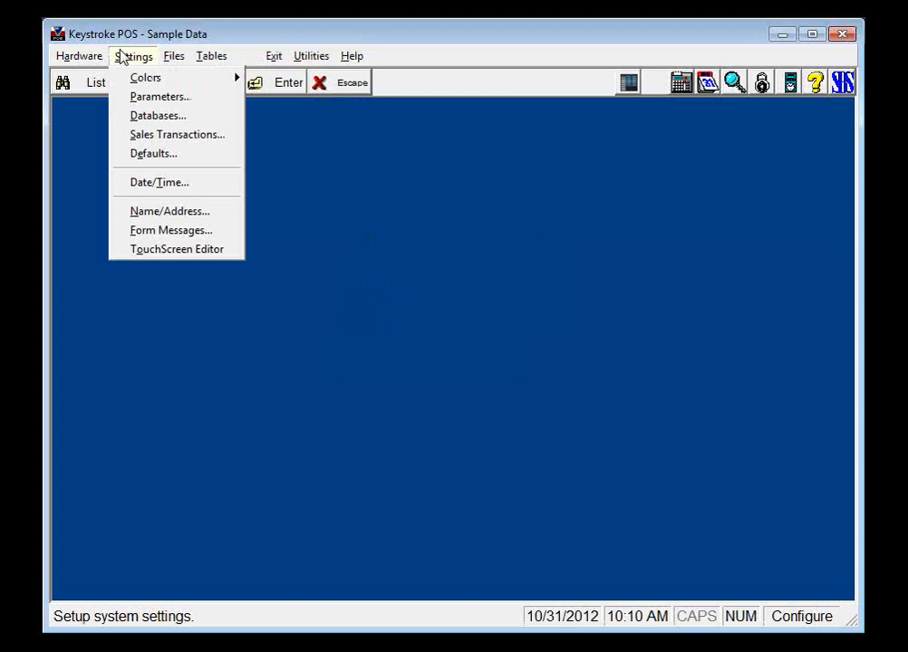
click(151, 212)
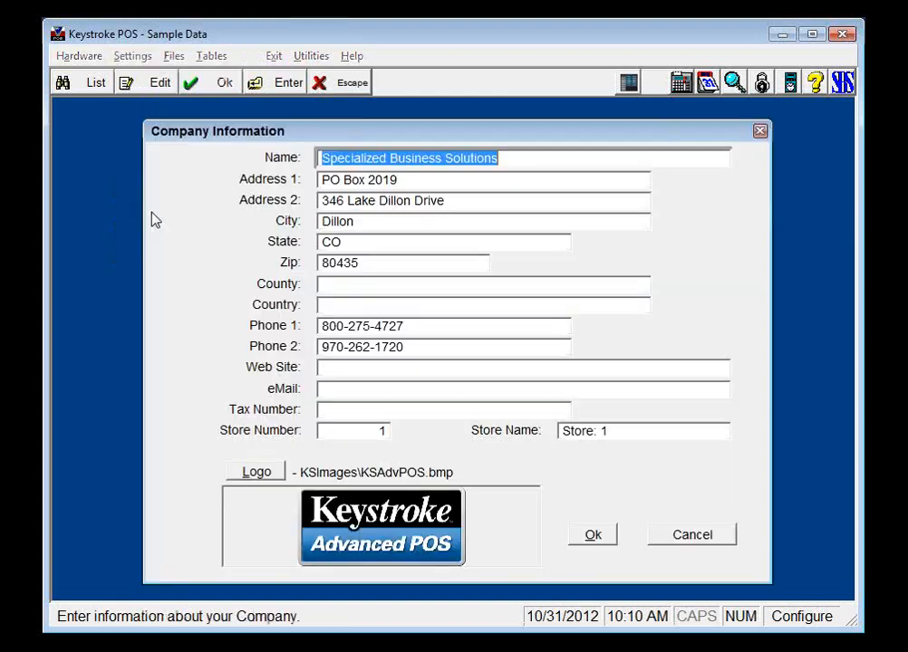
click(260, 473)
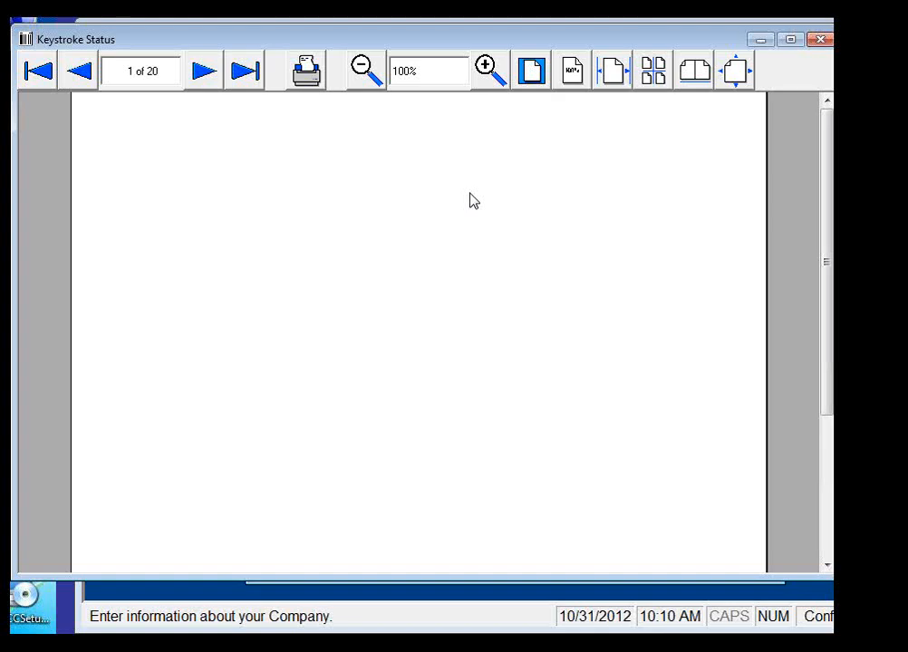
click(820, 38)
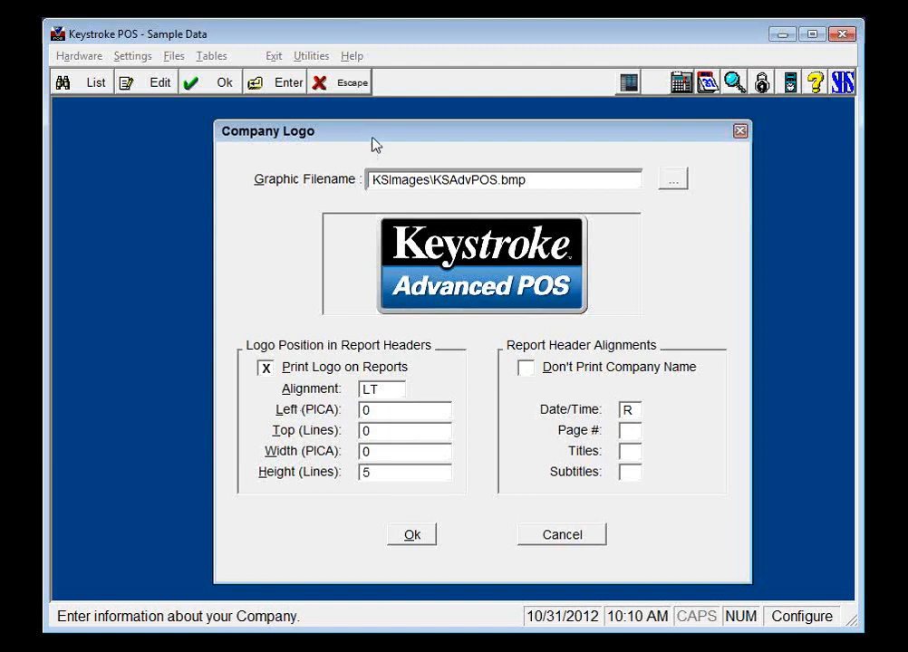
key(Escape)
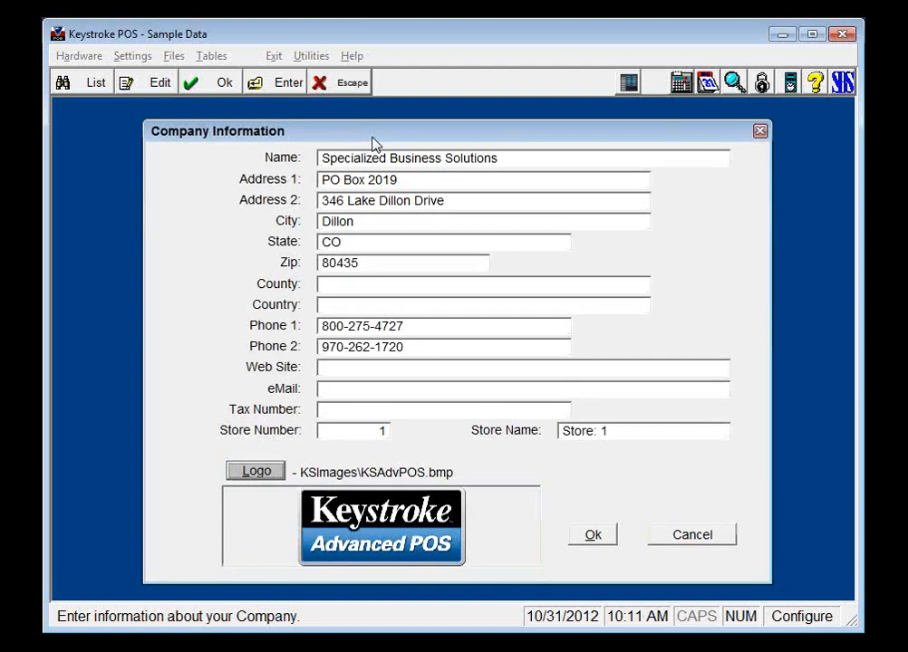
key(Escape)
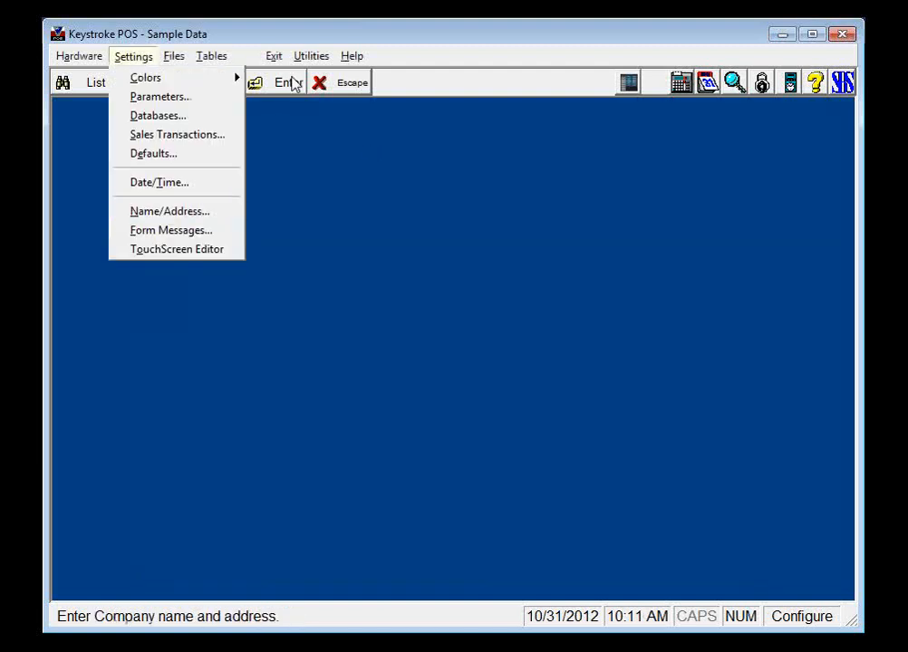
Return to the main navigation screen and open the list of custom modules under Extensions.
click(270, 58)
click(271, 60)
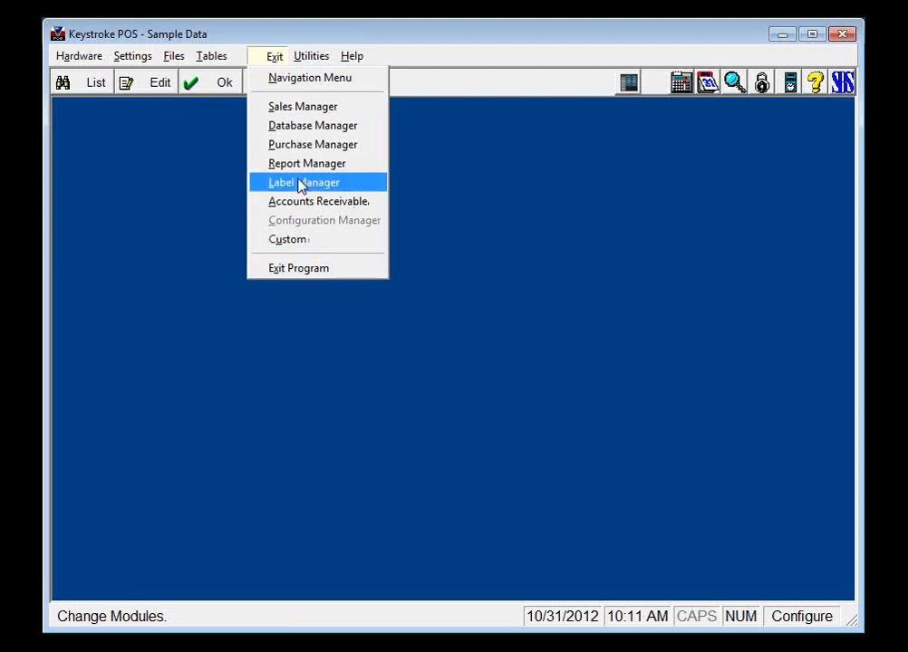
click(298, 79)
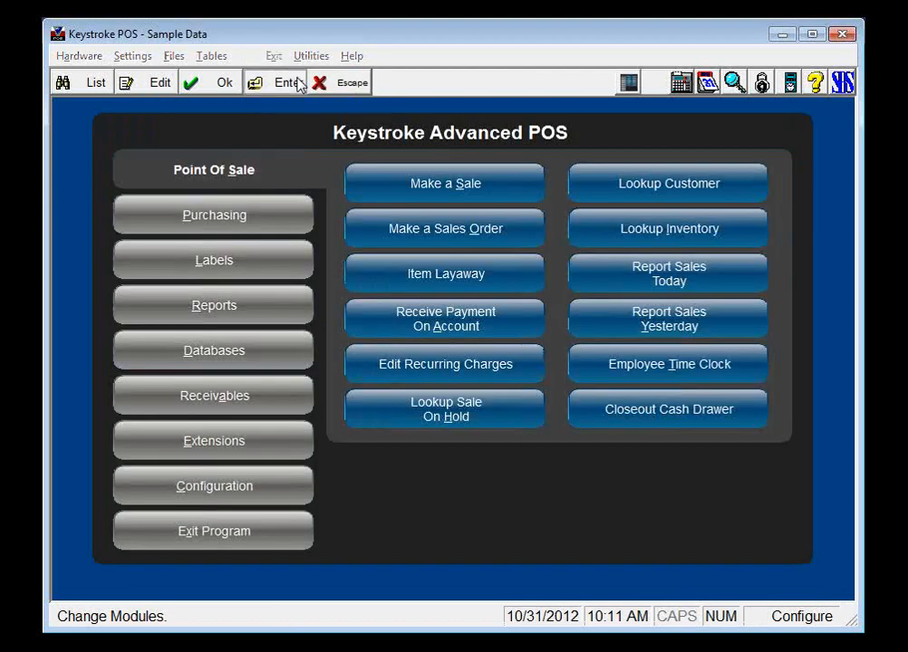
click(214, 448)
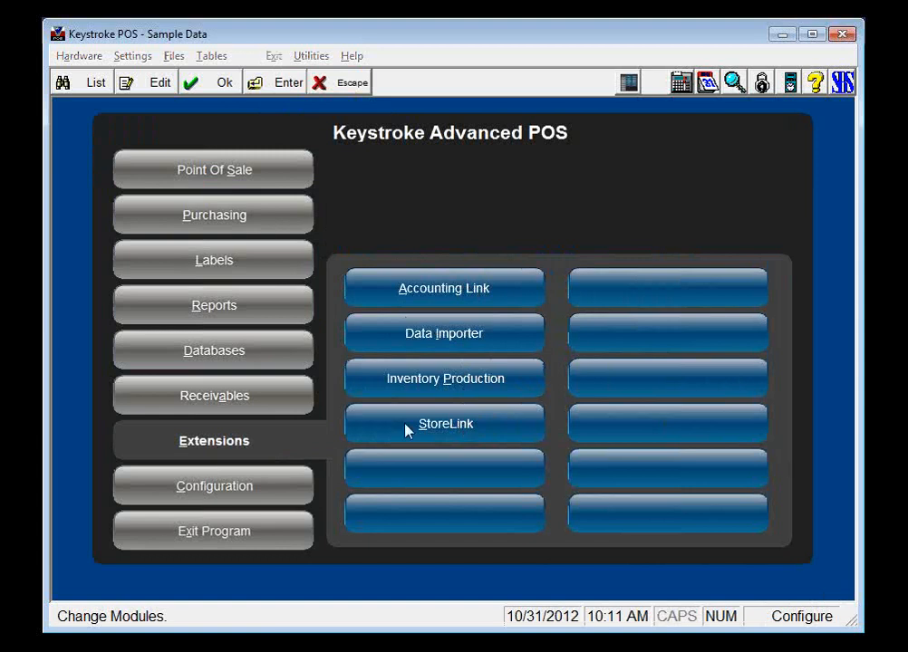
click(210, 446)
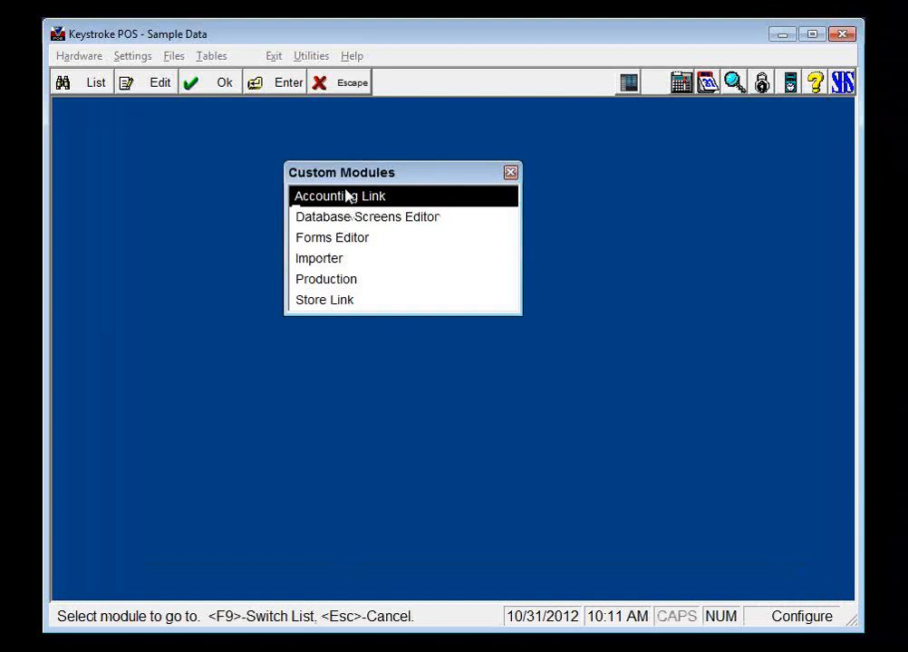
Open the Forms Editor module and dismiss its dealer-only notice.
click(327, 236)
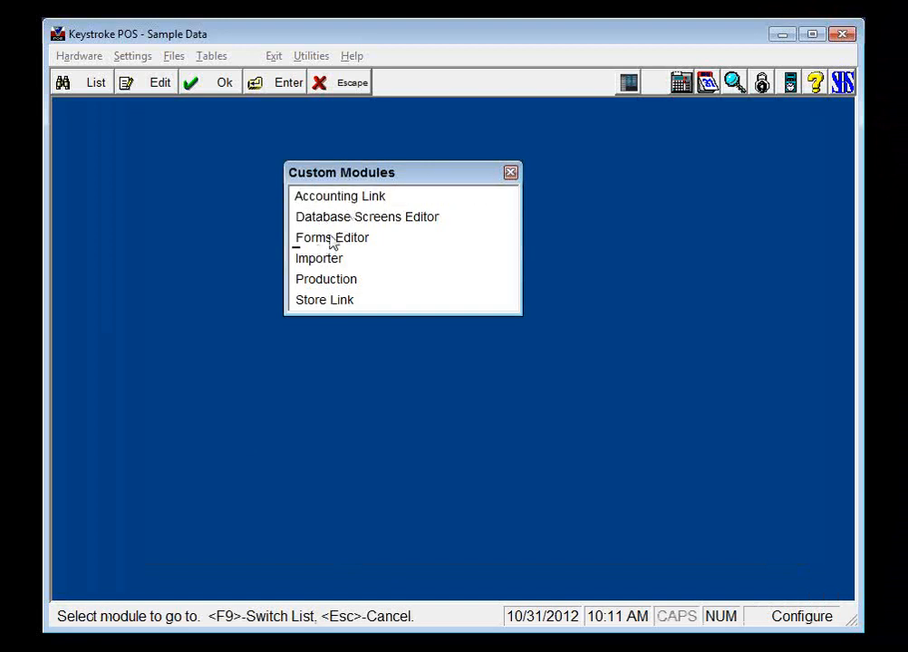
key(Up)
key(Down)
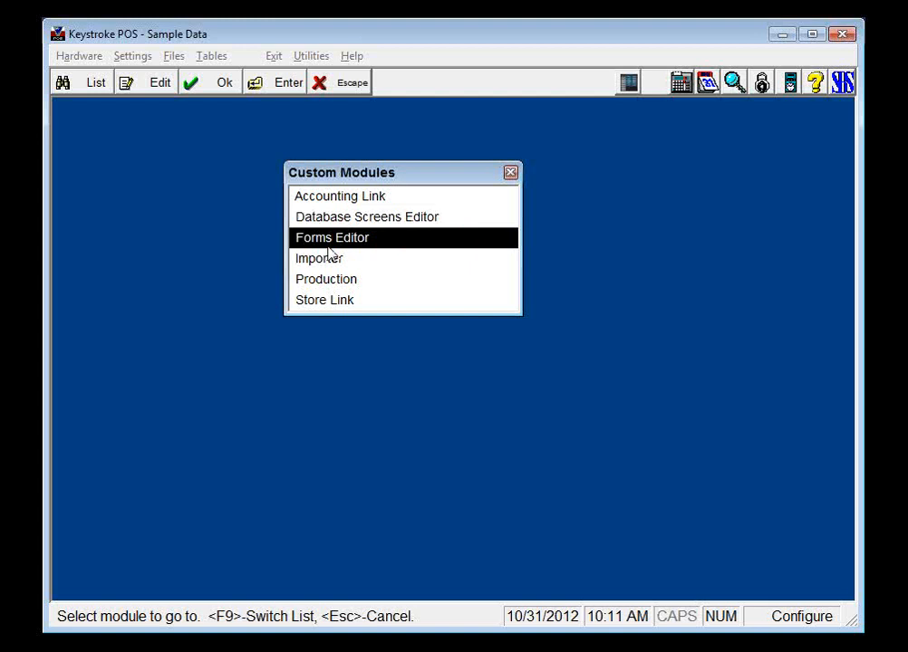
key(Return)
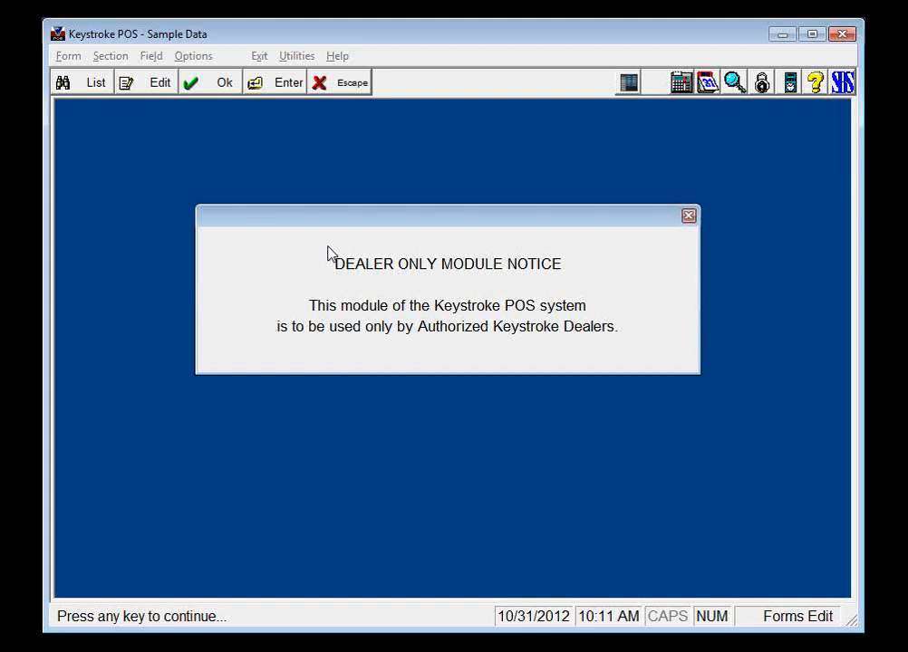
click(482, 269)
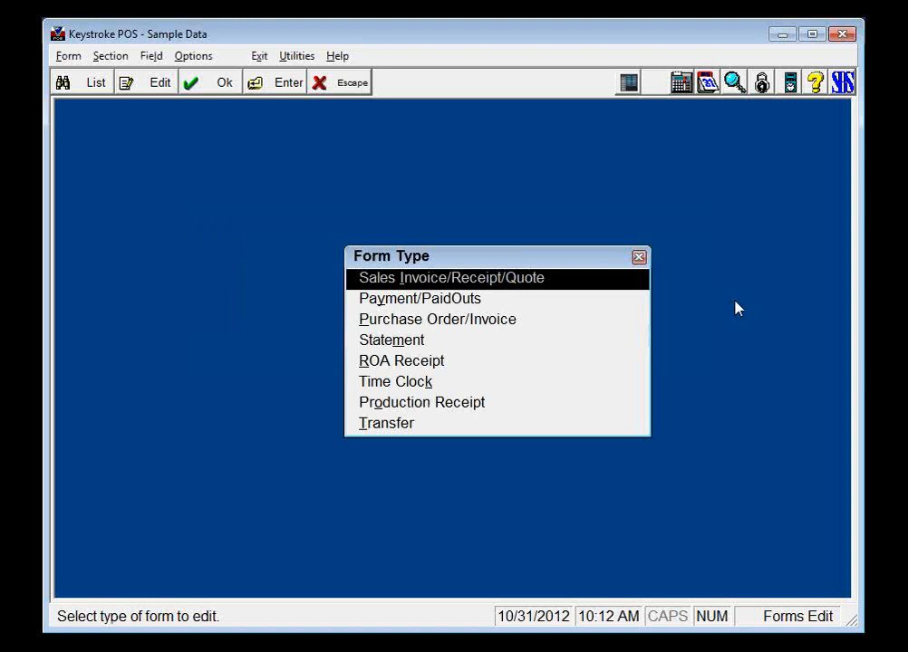
Choose Sales Invoice/Receipt/Quote as the type of form to edit.
key(Down)
key(Down)
key(Down)
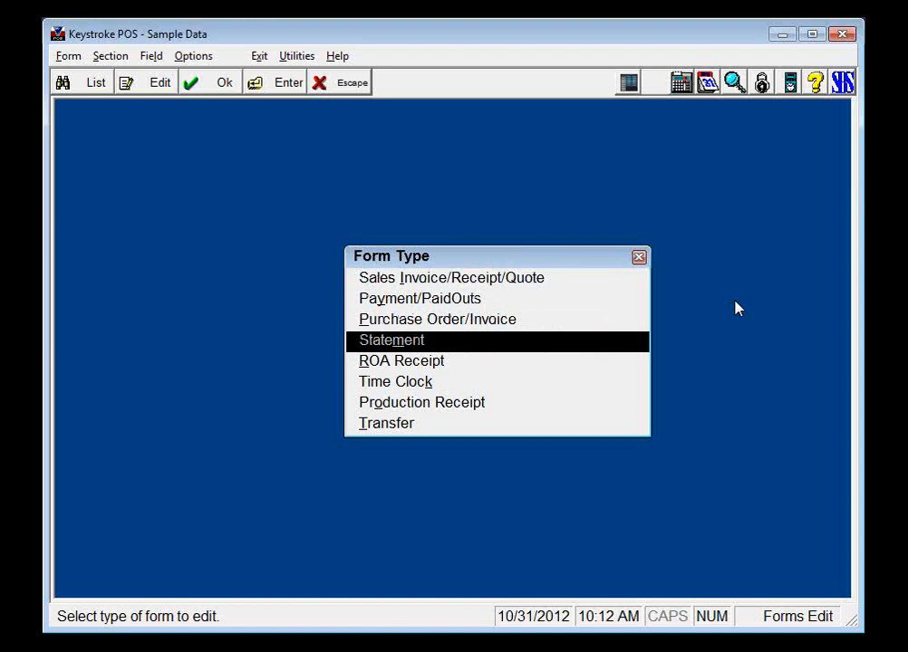
key(Up)
key(Up)
key(Up)
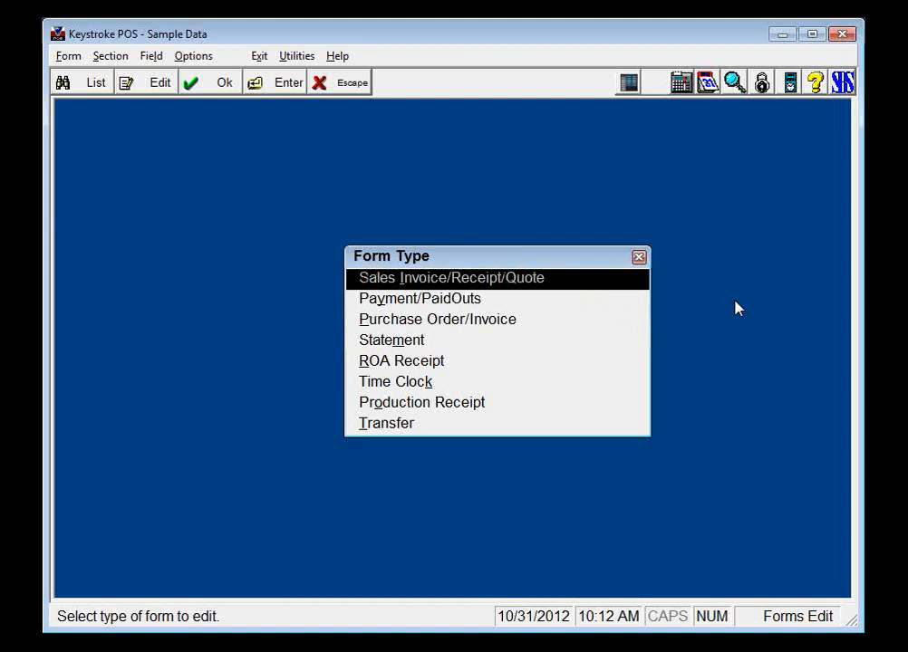
key(Return)
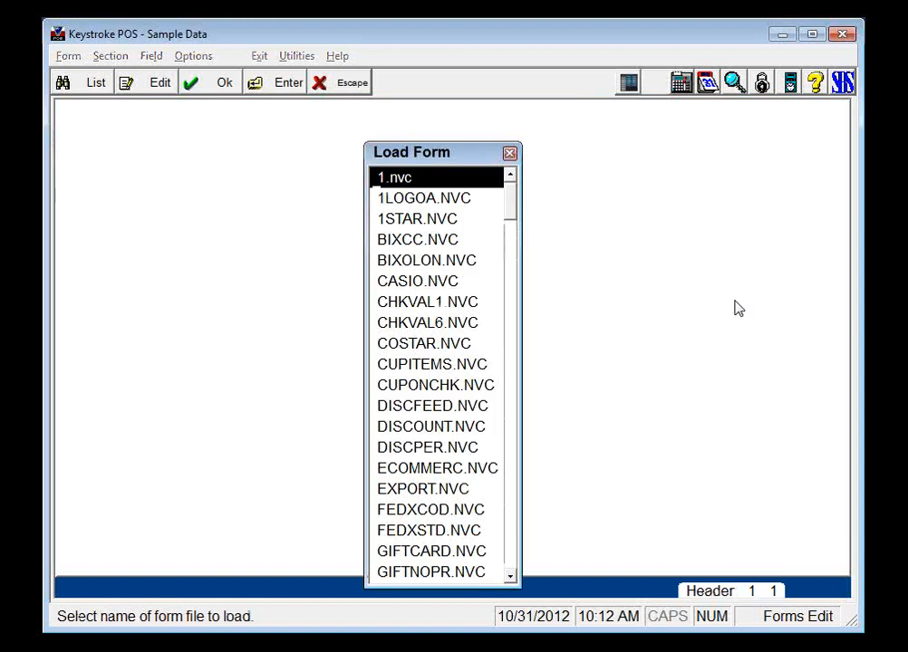
Load the form file KSPLOGOB.NVC into the Forms Editor.
key(Down)
key(Down)
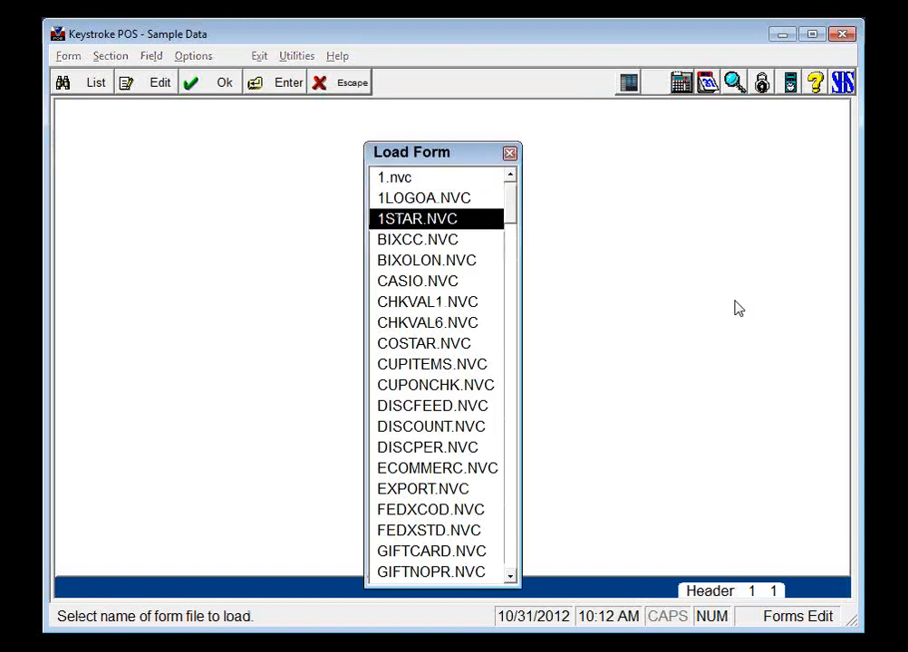
key(k)
key(Down)
key(Down)
key(Down)
key(Down)
key(Down)
key(Down)
key(Down)
key(Down)
key(Down)
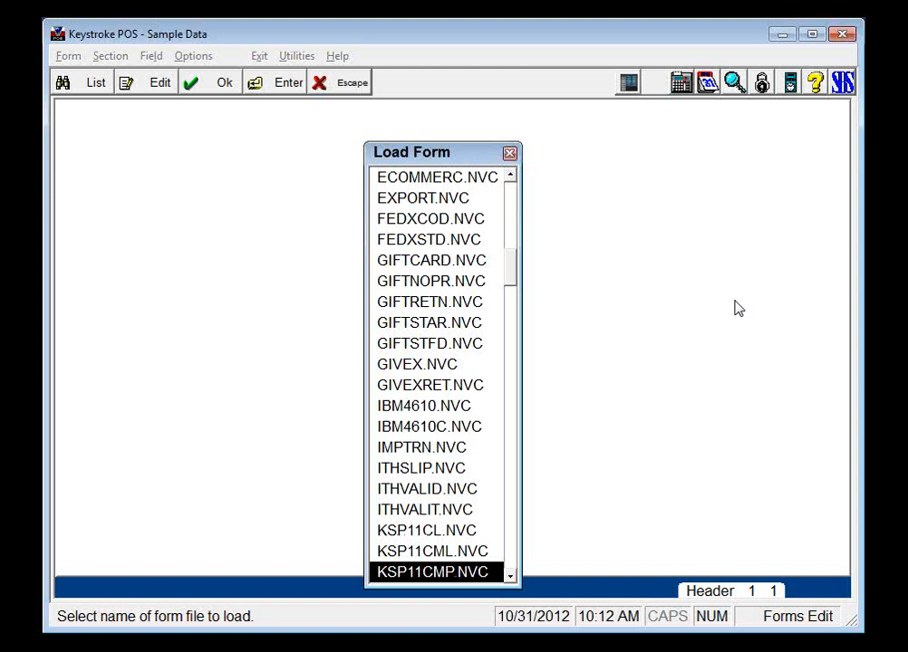
key(Down)
key(Down)
key(Down)
key(Down)
key(Down)
key(Down)
key(Down)
key(Down)
key(Down)
key(Down)
key(Down)
key(Down)
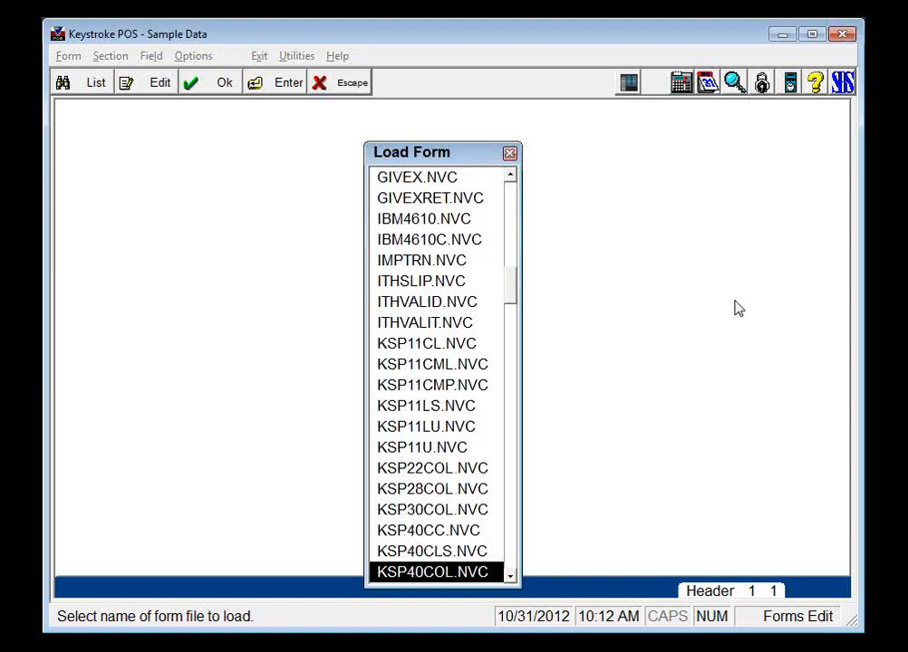
key(Down)
key(Down)
key(Down)
key(Down)
key(Down)
key(Down)
key(Down)
key(Down)
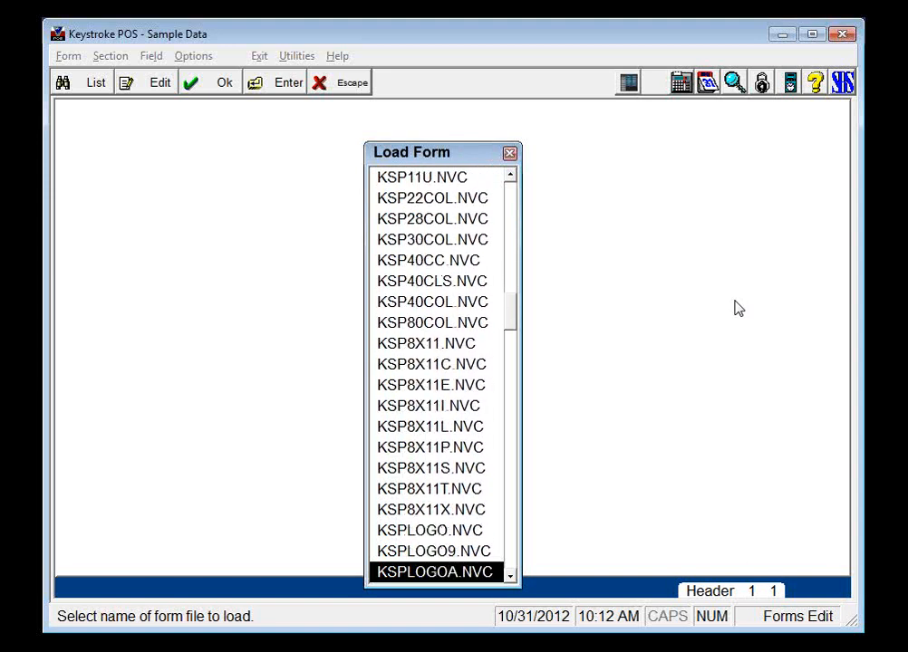
key(Up)
key(Up)
key(Up)
key(Up)
key(Up)
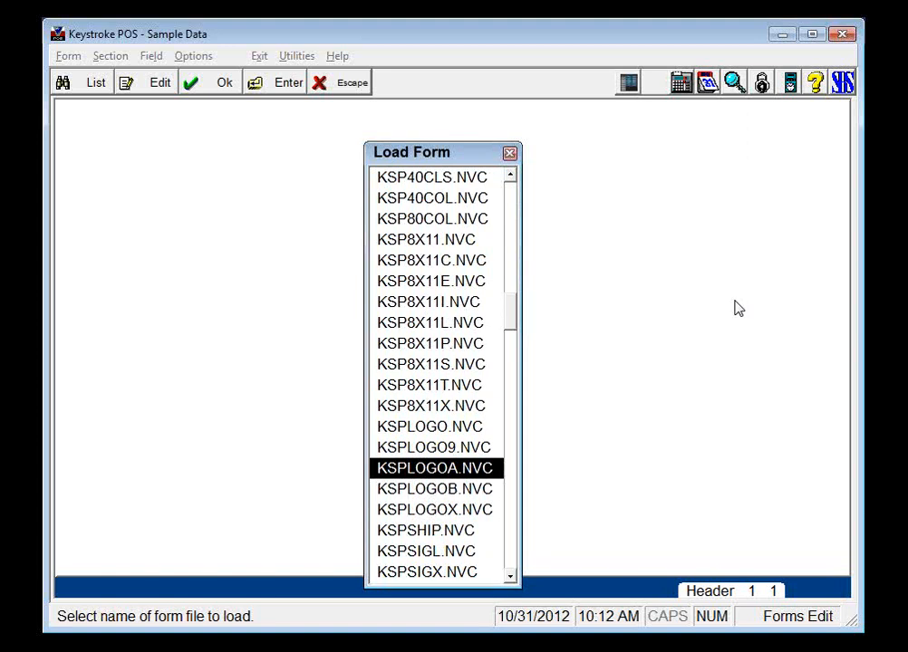
key(Down)
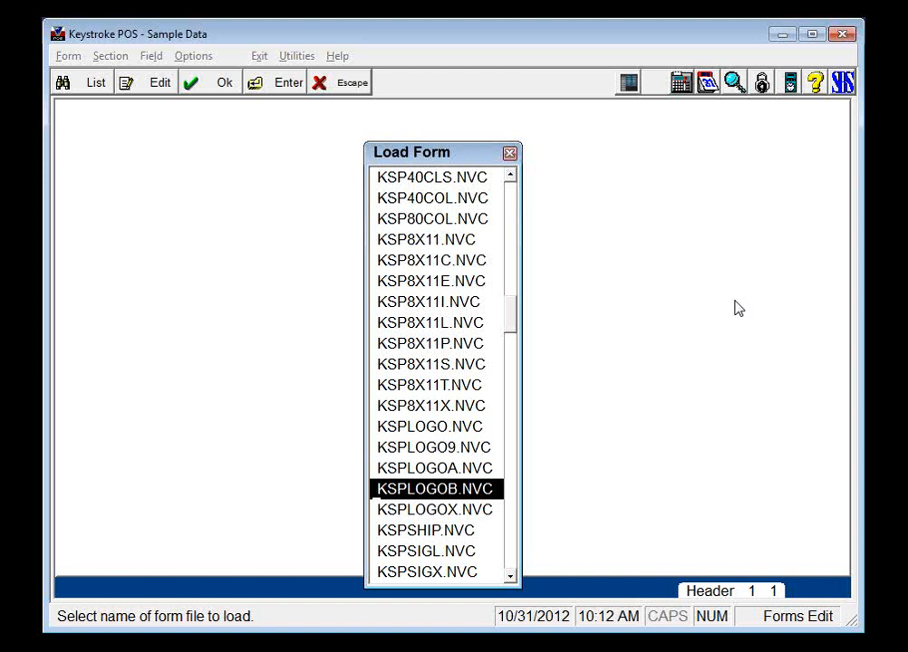
key(Return)
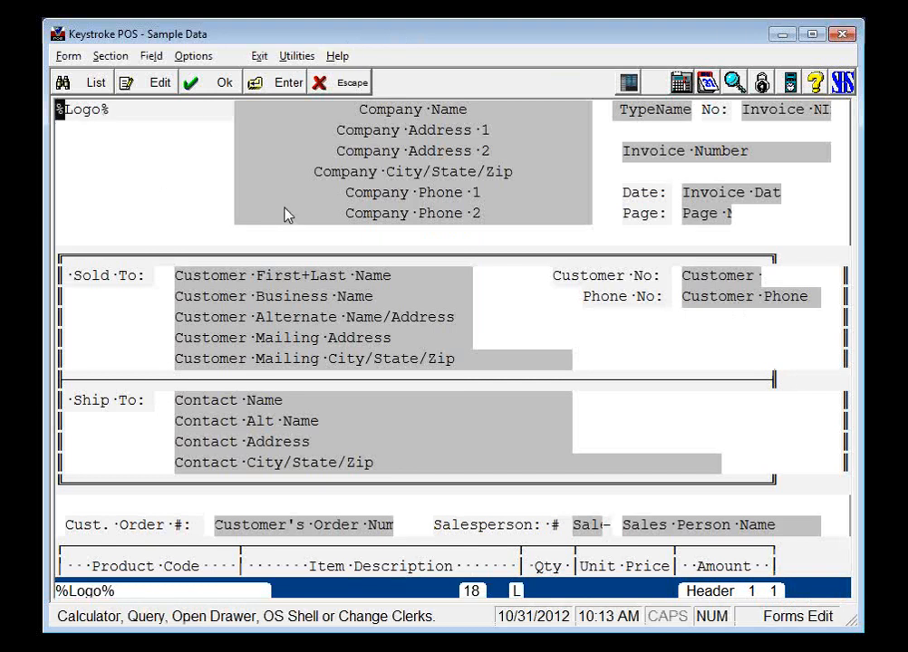
Add a text field reading %Logo% at column 1 on line 3 of the form header.
key(Right)
key(Right)
key(Right)
key(Down)
key(Down)
key(Left)
key(Left)
key(Left)
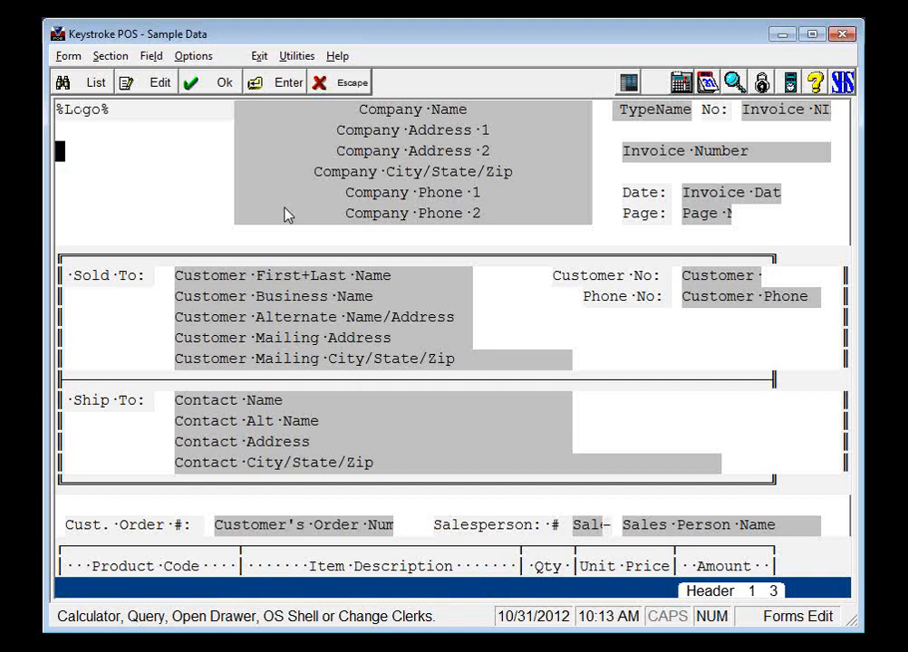
text(%Logo)
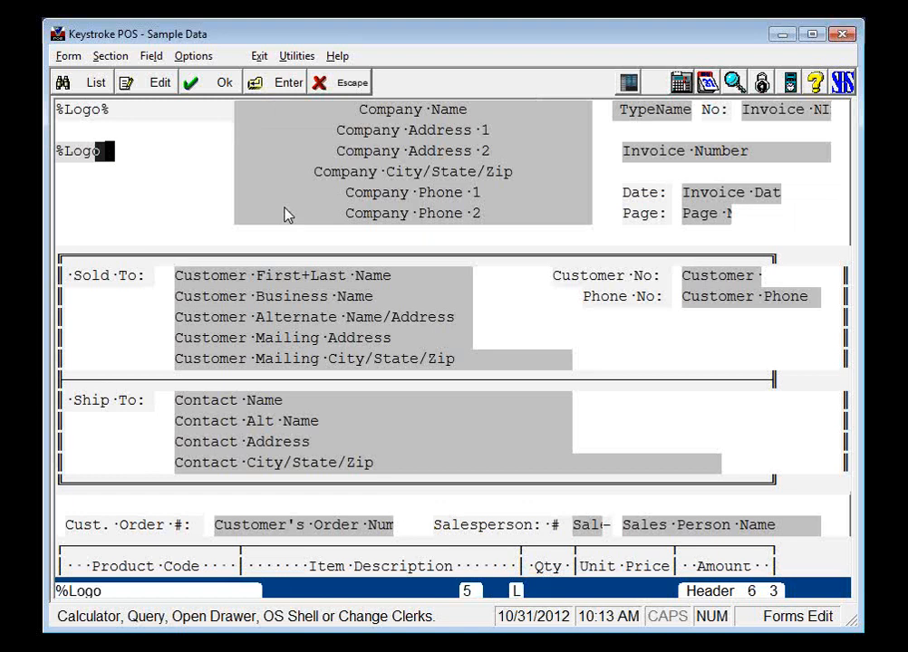
text(o)
key(BackSpace)
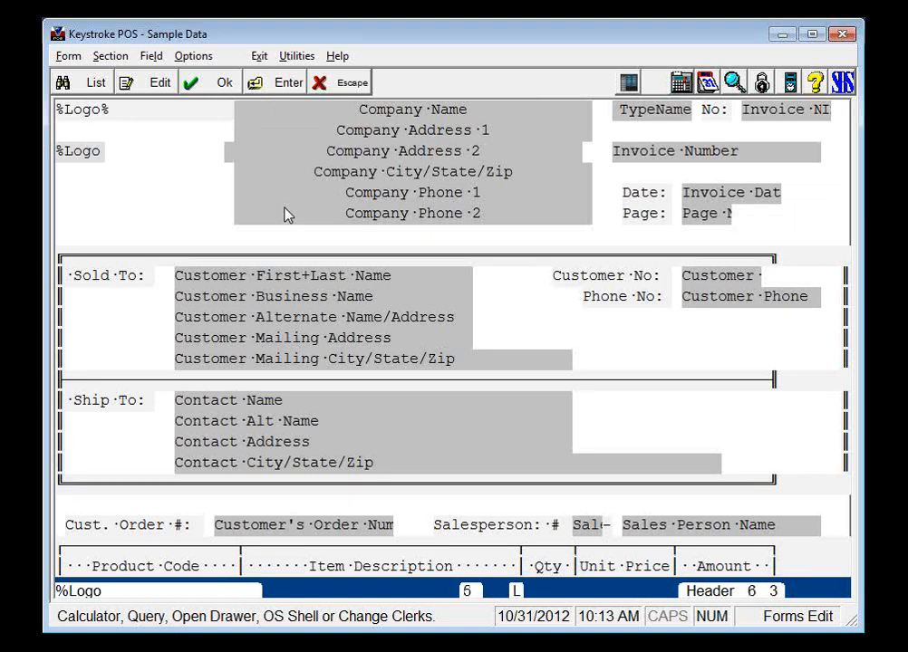
text(%)
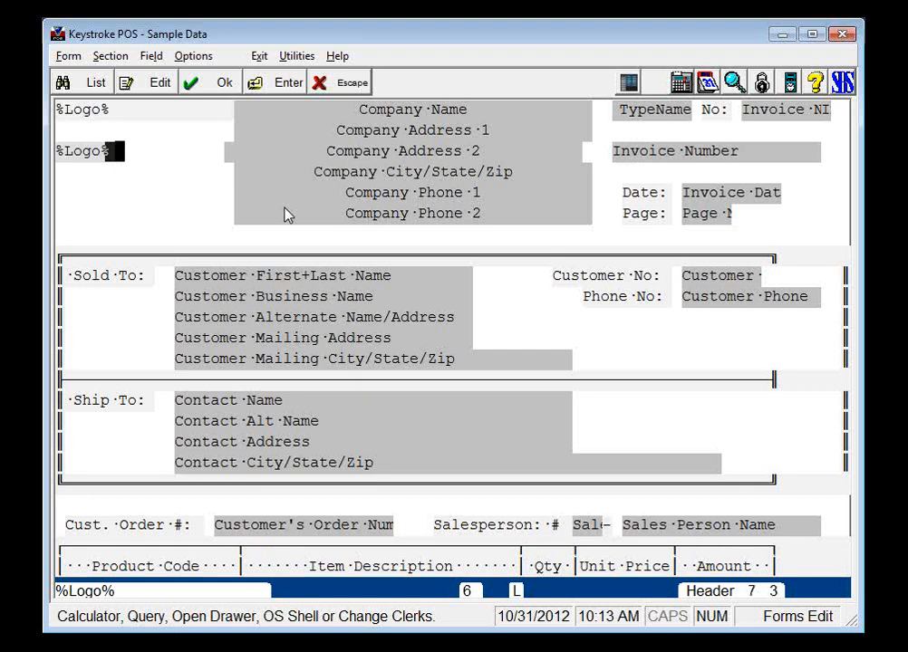
Set the width of the %Logo% field on line 3 to 10, apply it, and delete that field.
key(Left)
key(Left)
key(Left)
key(Left)
key(Left)
key(Left)
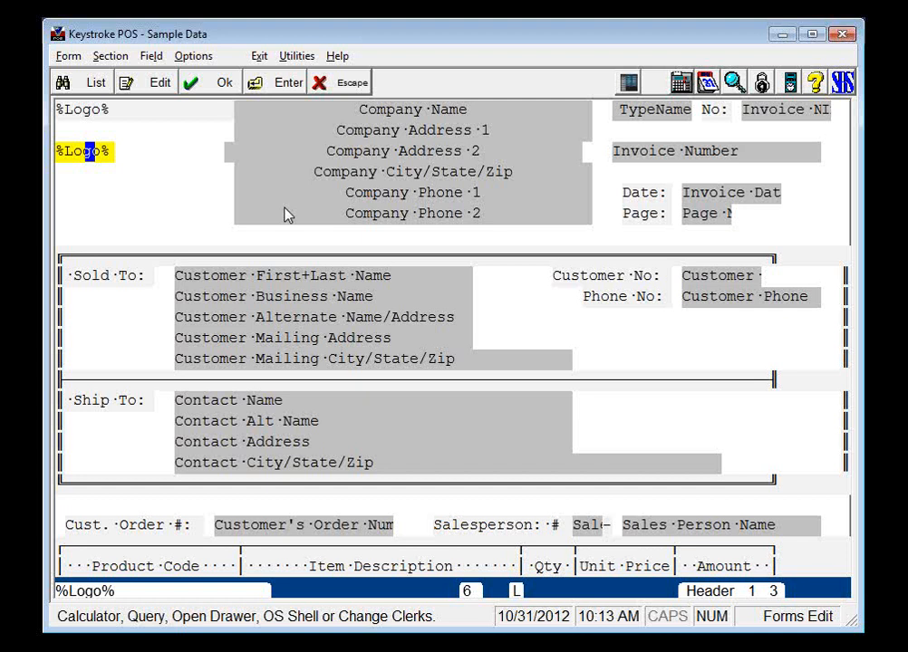
key(Return)
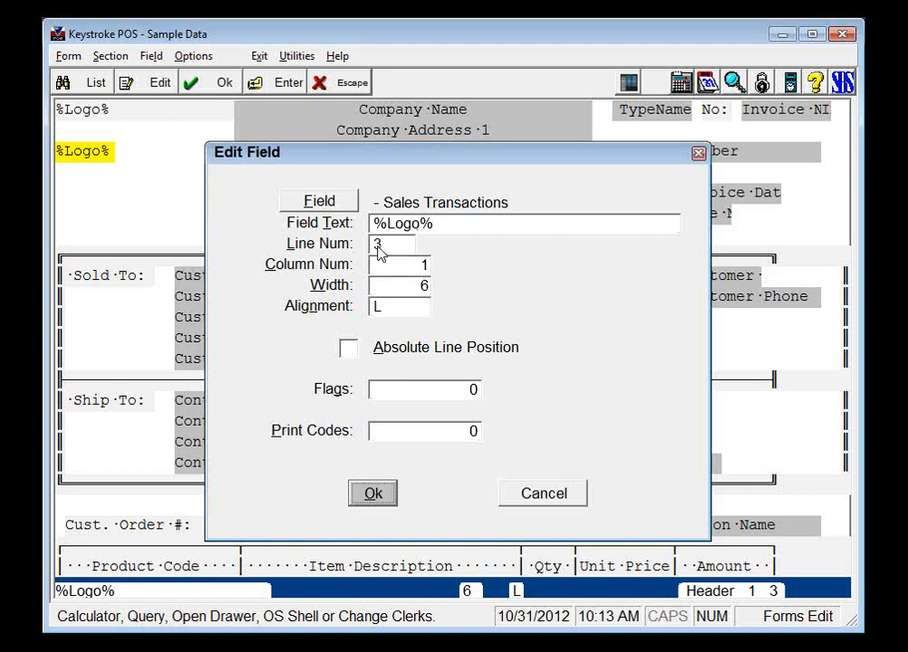
click(414, 285)
text(10)
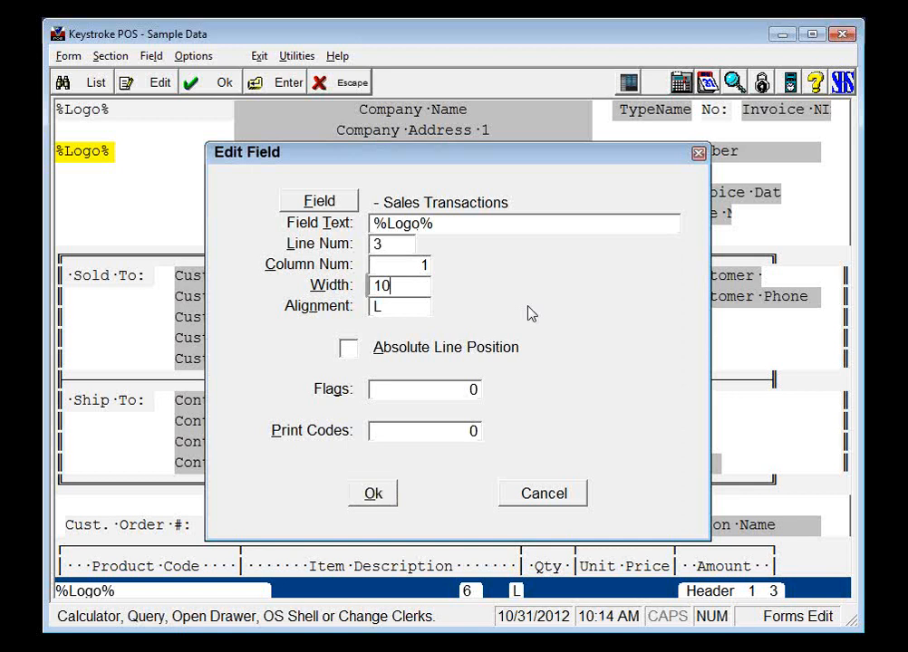
key(Tab)
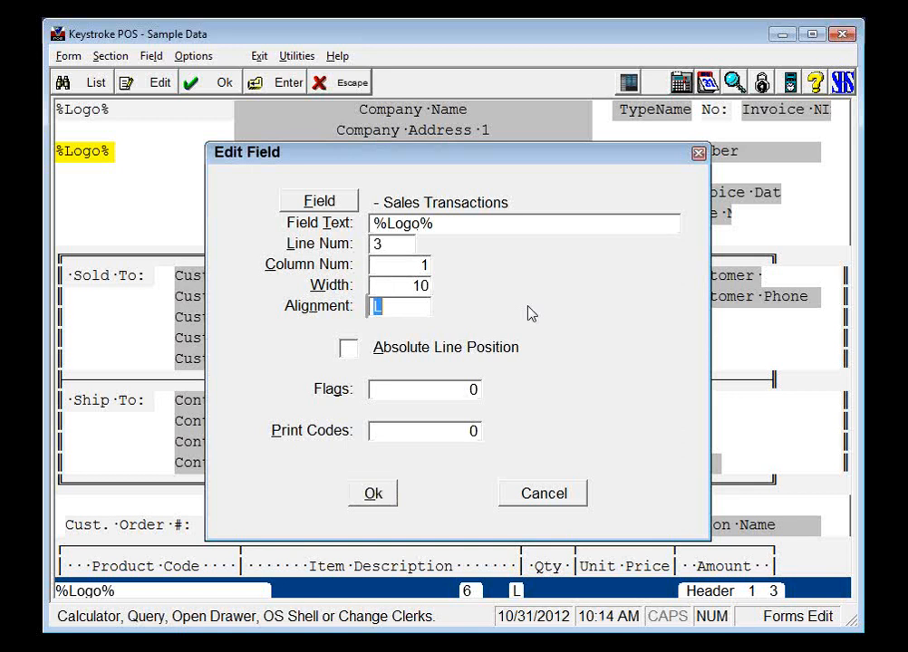
key(Tab)
key(Tab)
key(Tab)
key(Tab)
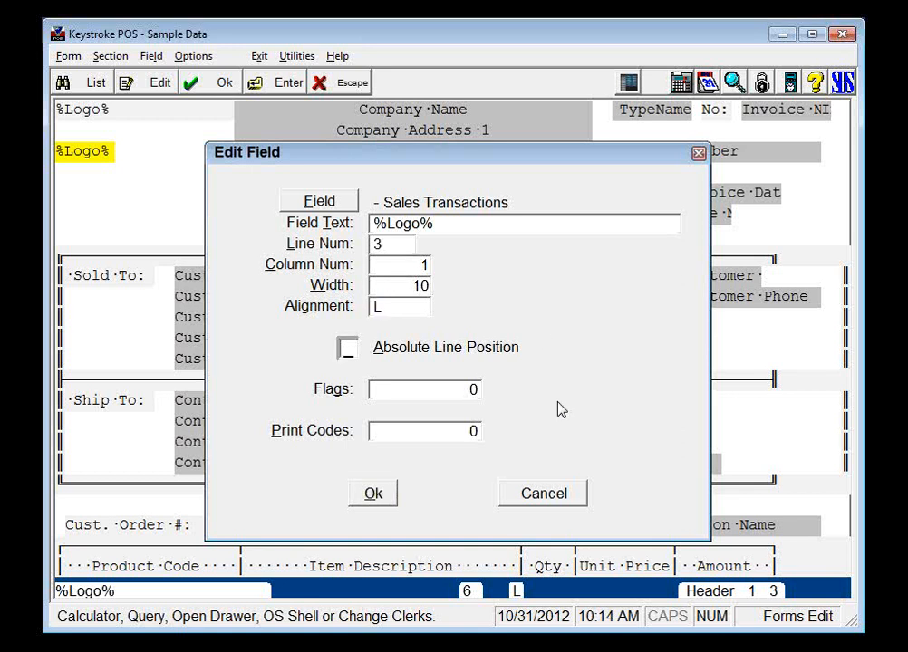
click(367, 499)
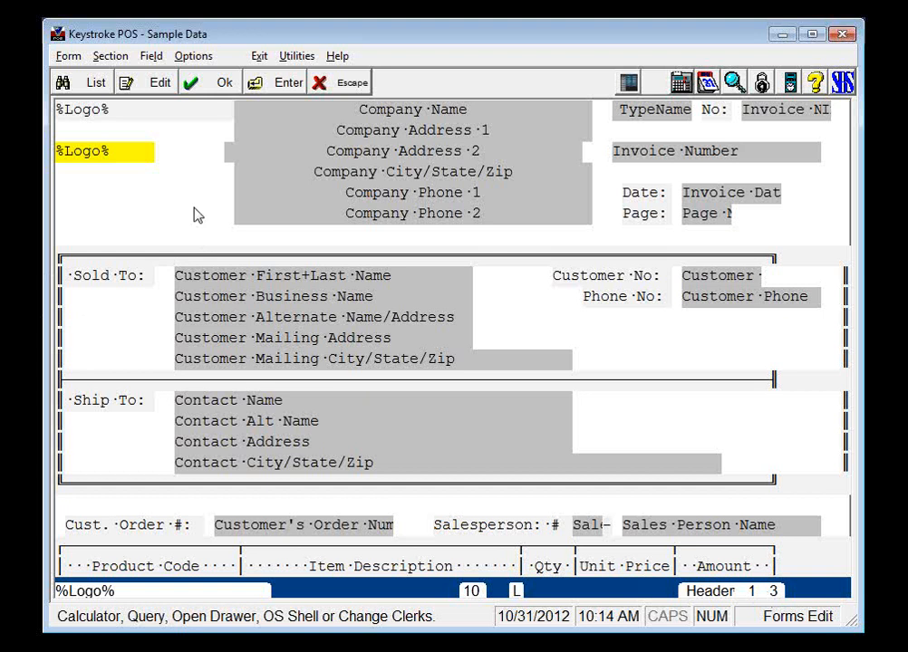
key(Delete)
Open the properties of the %Logo% field on header line 1 and go to its Flags value.
key(Right)
key(Right)
key(Right)
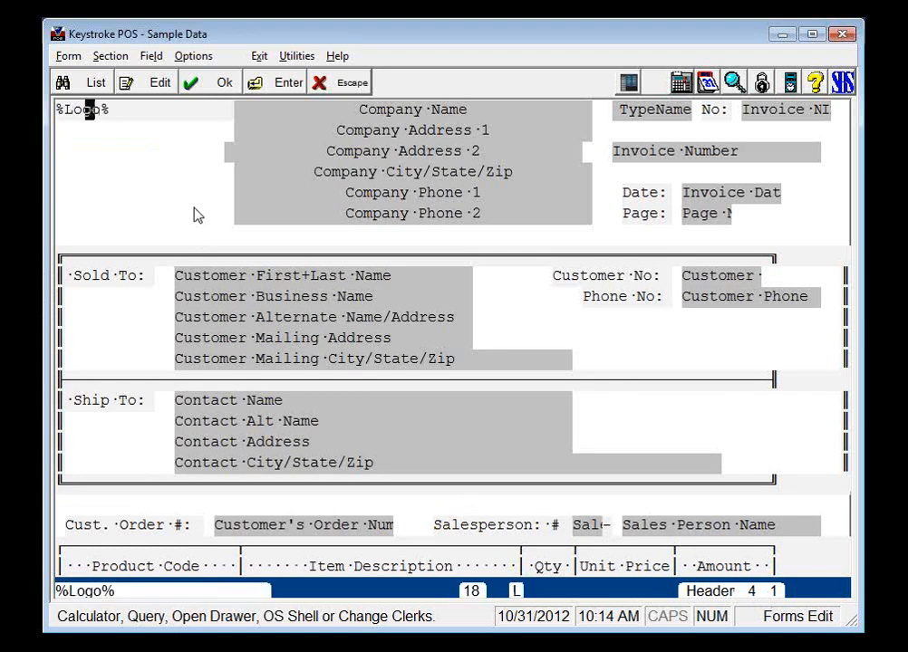
key(Right)
key(Return)
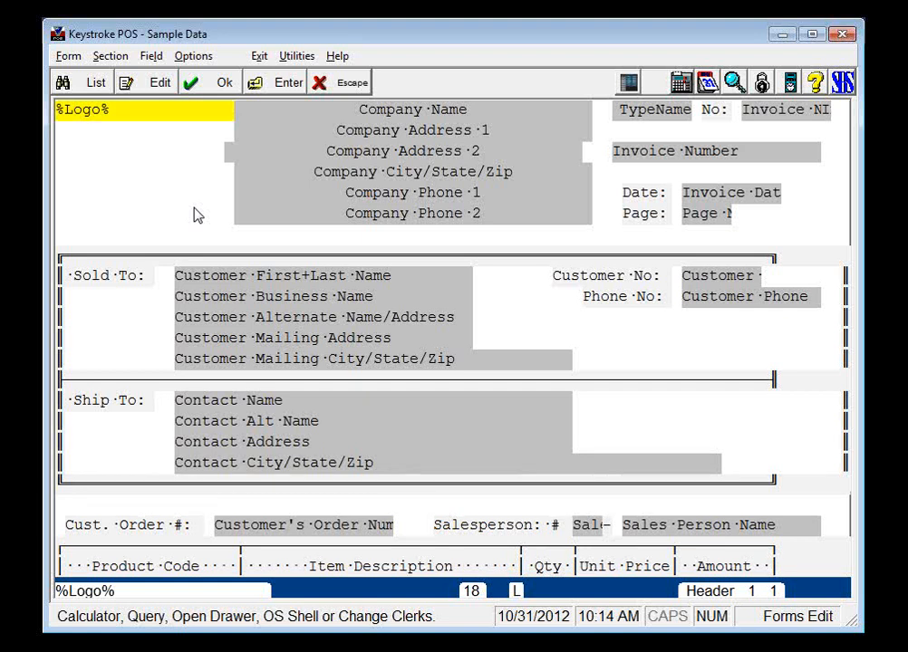
key(Return)
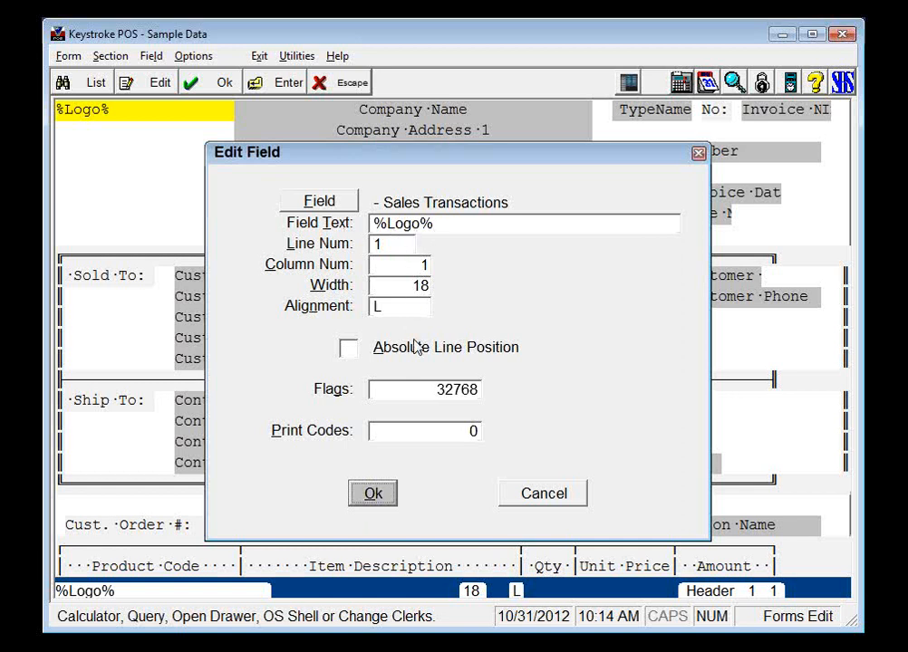
click(424, 397)
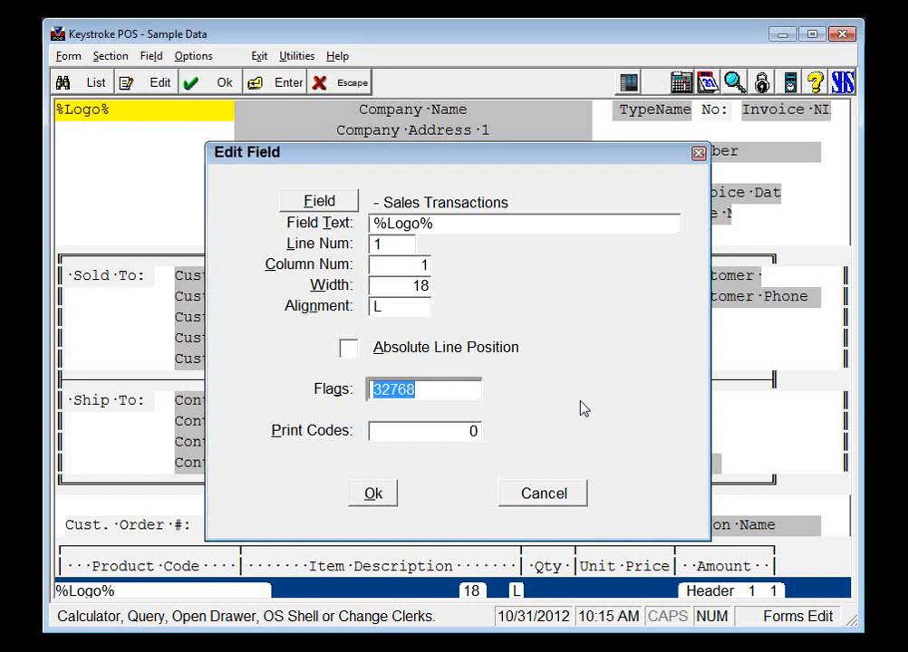
Examine the Print as Graphic File entry among the logo's field flags and leave the field properties without changes.
key(F2)
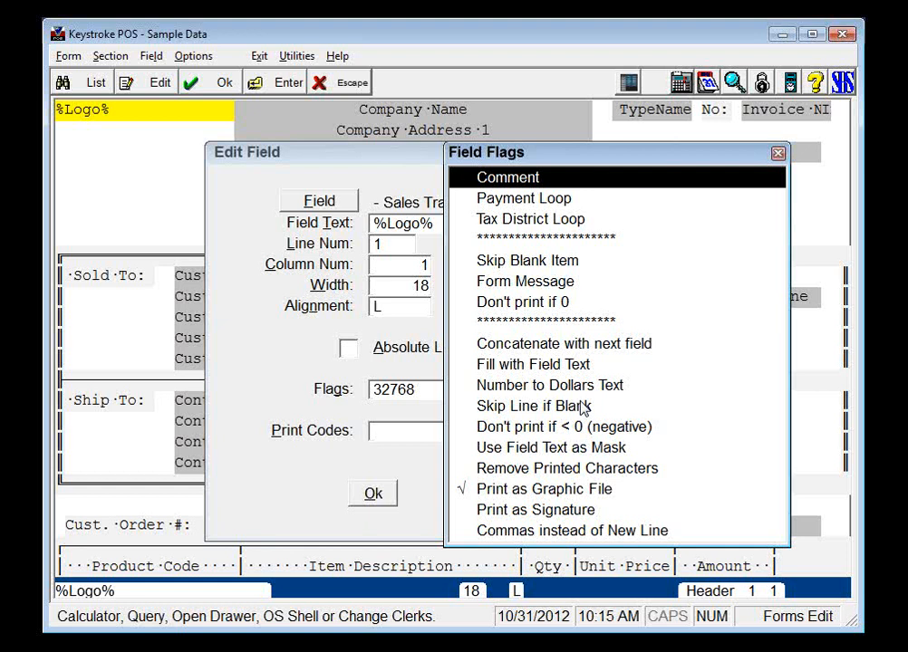
key(Down)
key(Down)
key(Down)
key(Down)
key(Down)
key(Down)
key(Down)
key(Down)
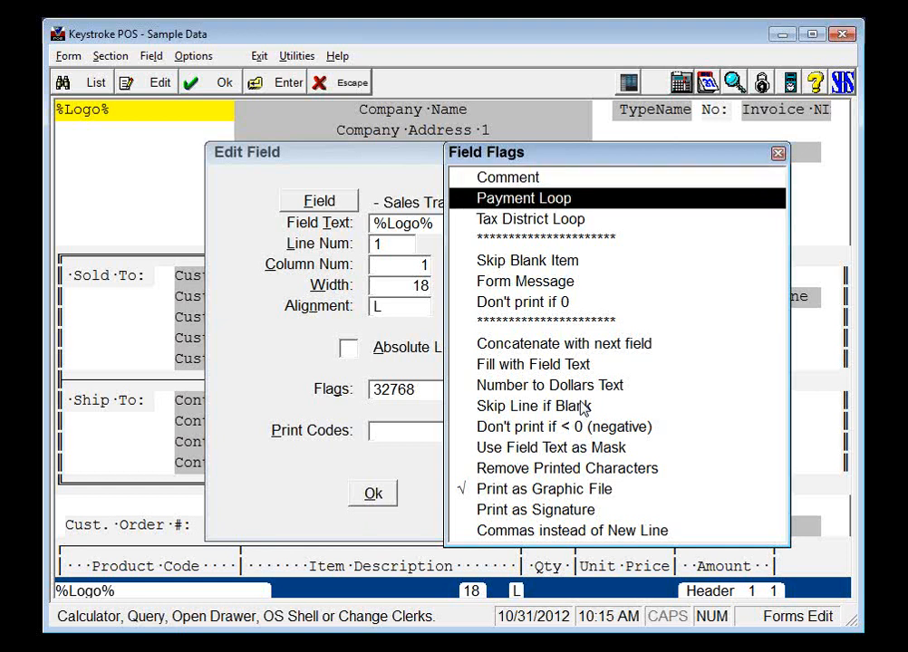
key(Down)
key(Down)
key(Down)
key(Down)
key(Down)
key(Down)
key(Down)
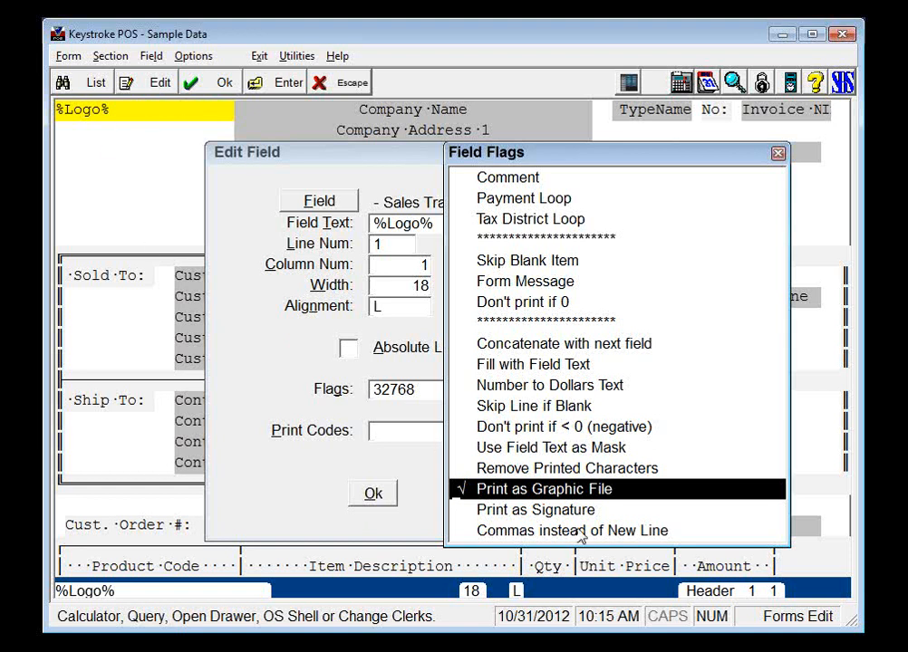
key(Escape)
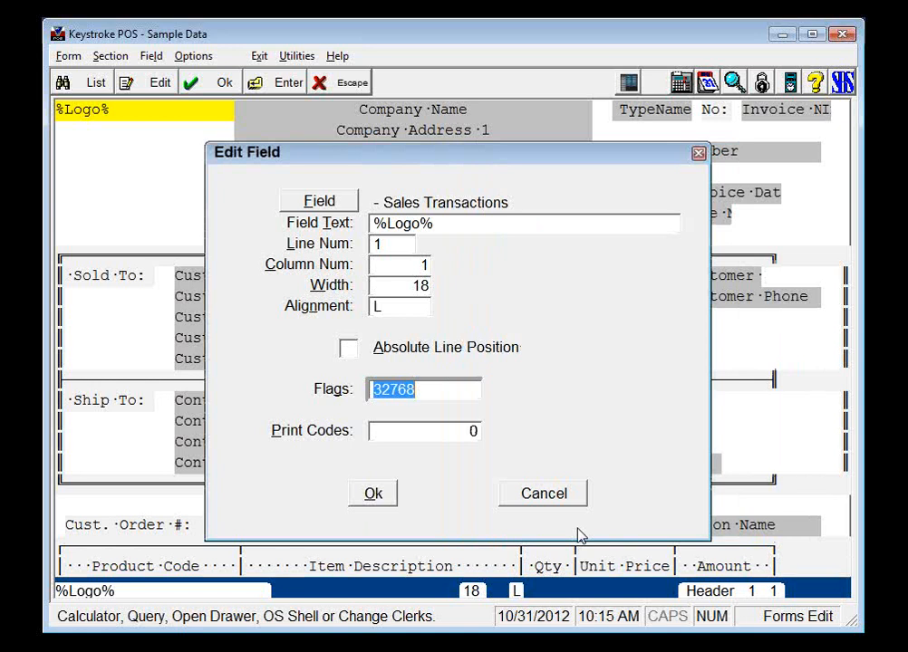
key(Escape)
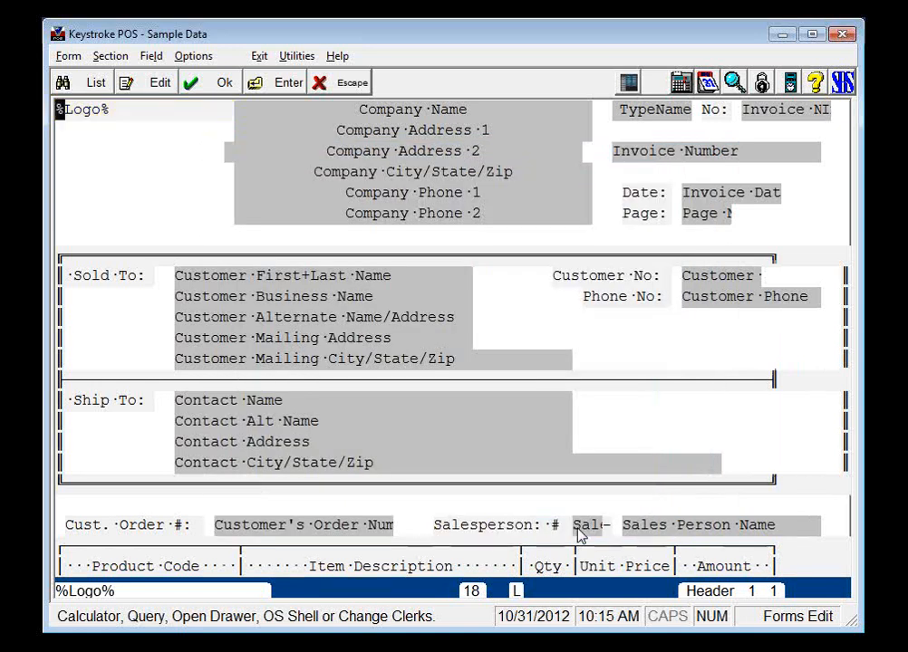
key(Down)
key(Down)
key(Down)
key(Down)
key(Down)
key(Down)
key(Down)
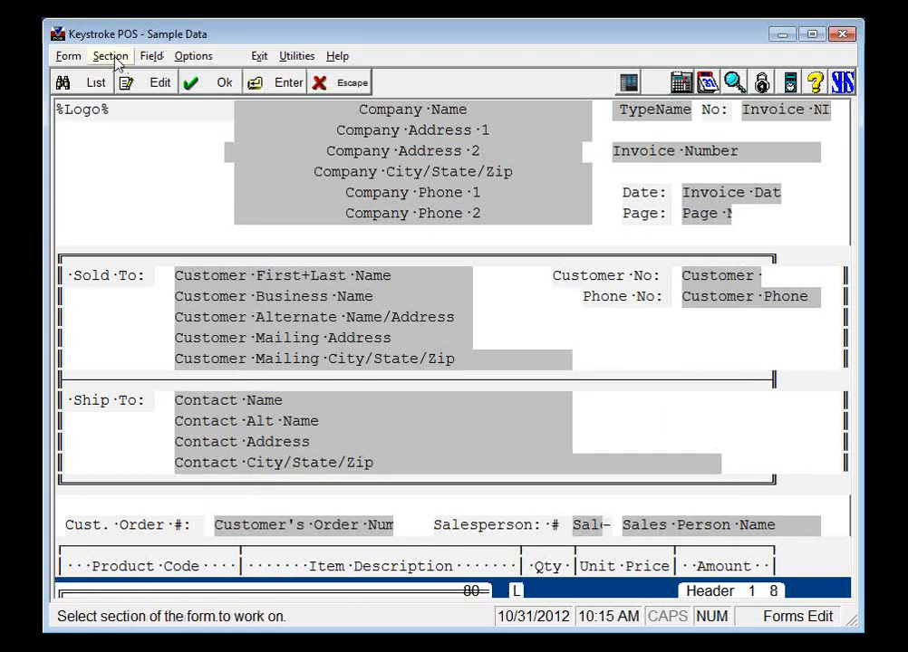
click(151, 59)
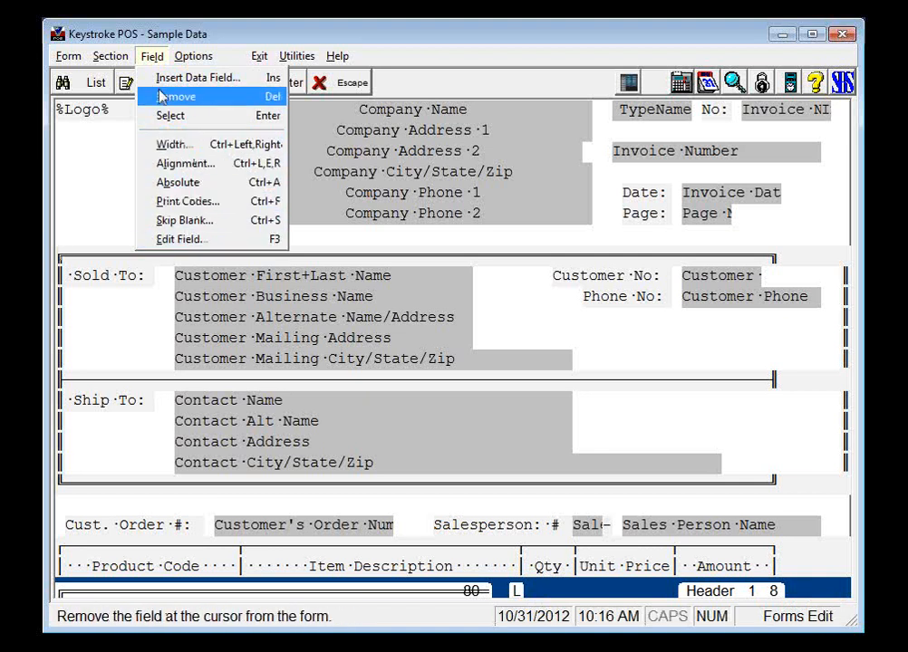
mouse_move(106, 60)
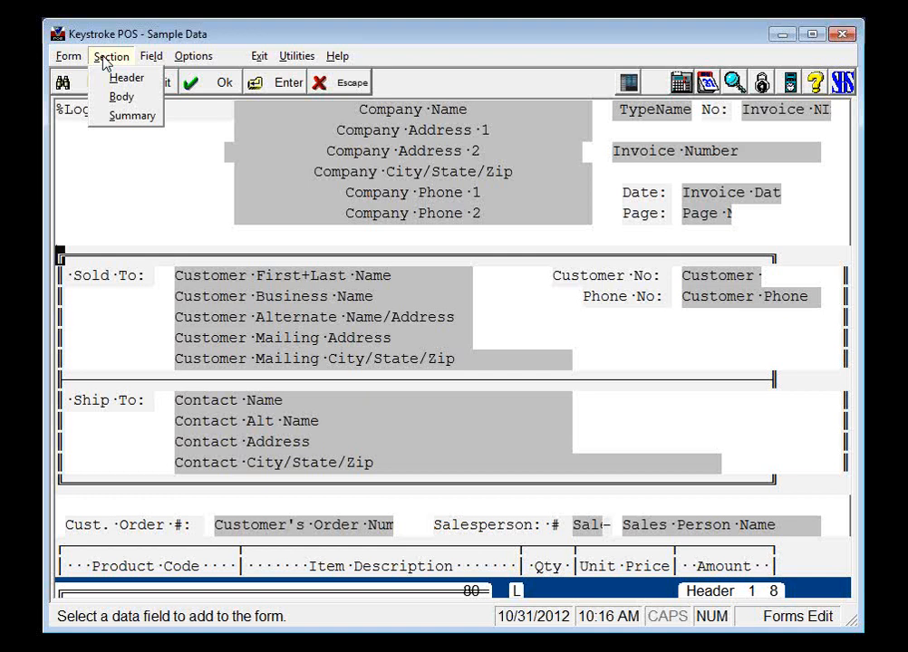
mouse_move(151, 56)
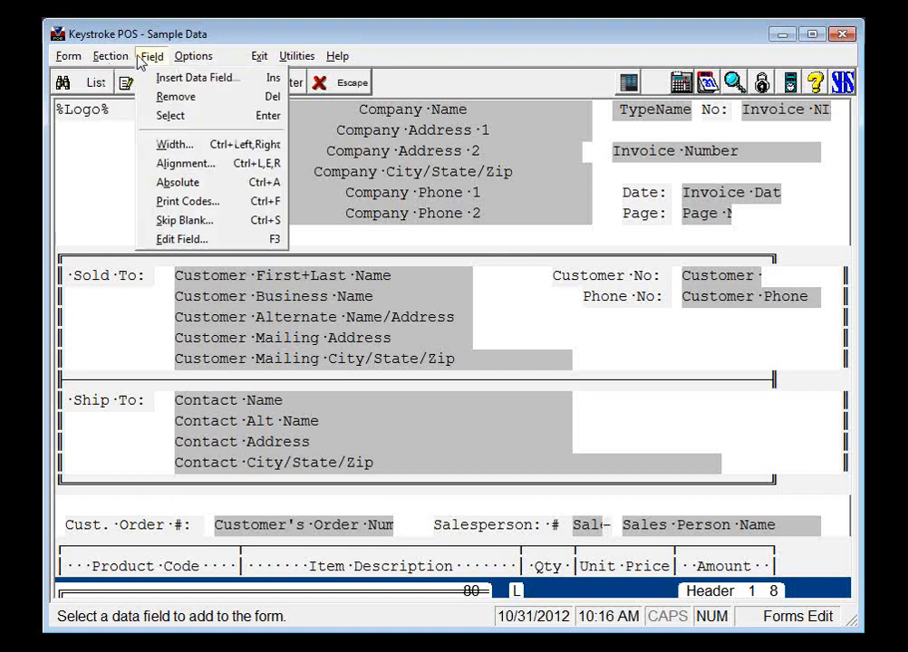
Select the Page Number field in the header and release it in place.
click(720, 218)
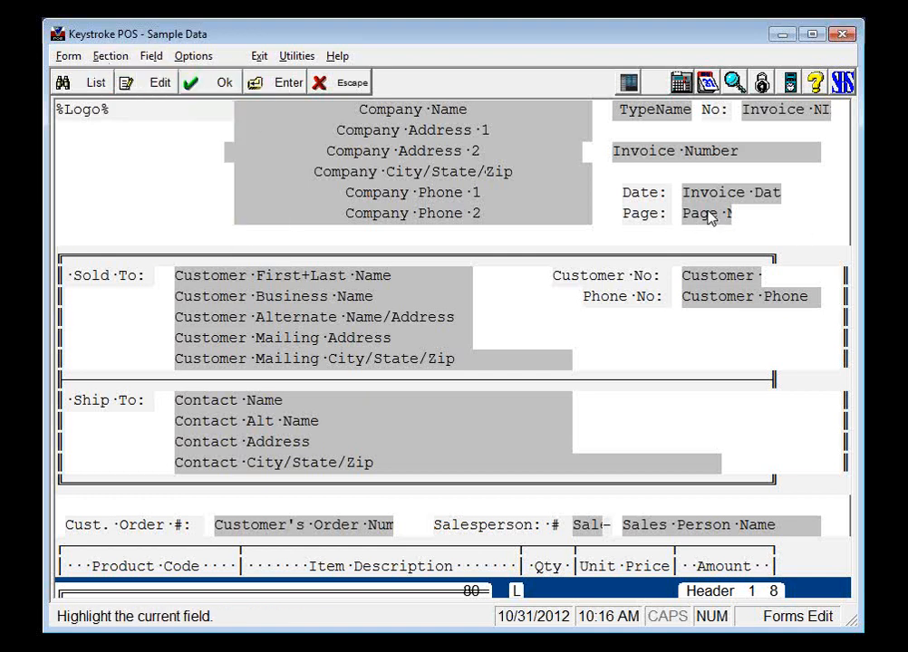
click(746, 215)
click(722, 217)
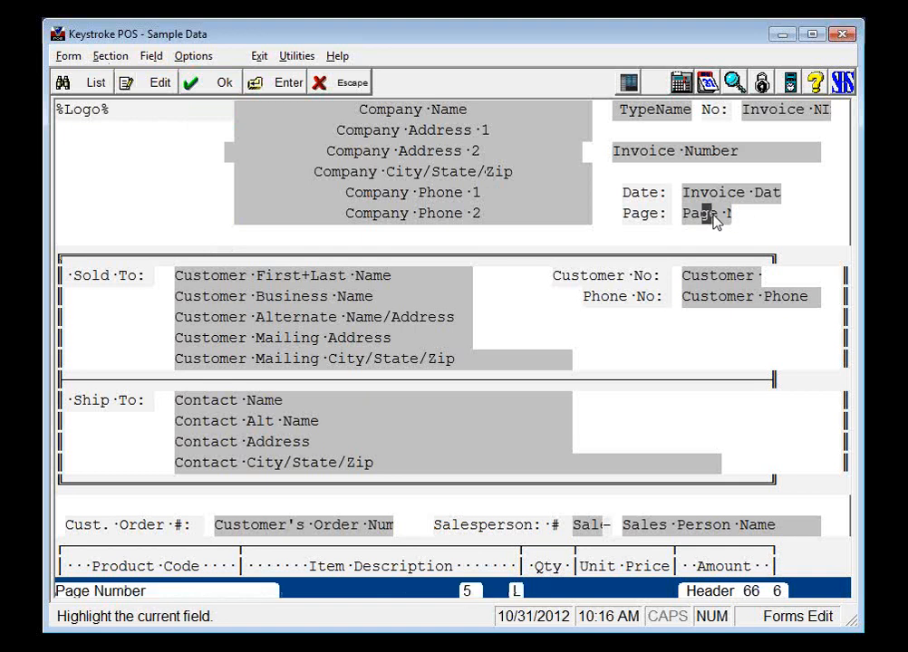
click(716, 222)
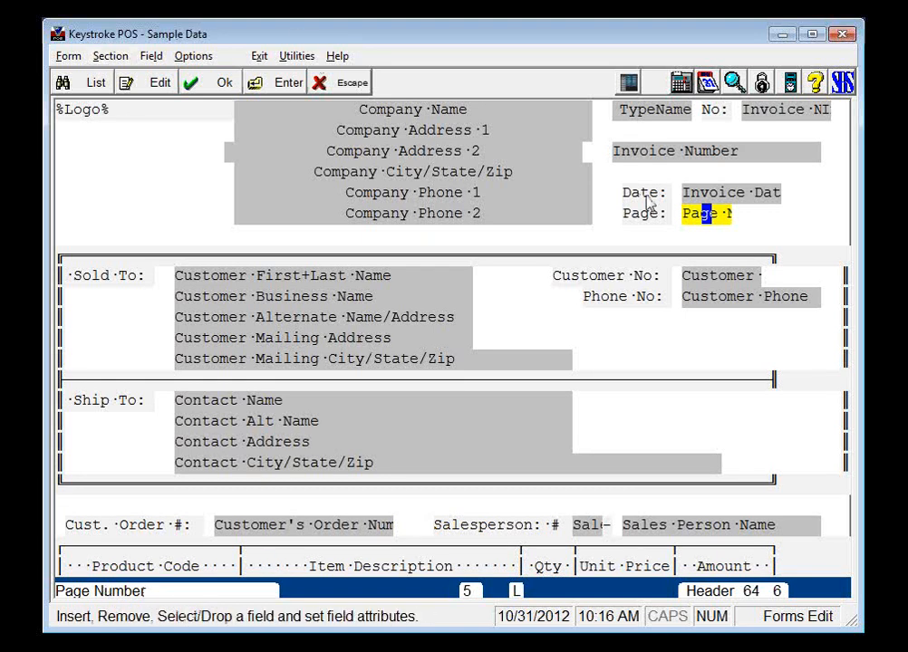
key(Escape)
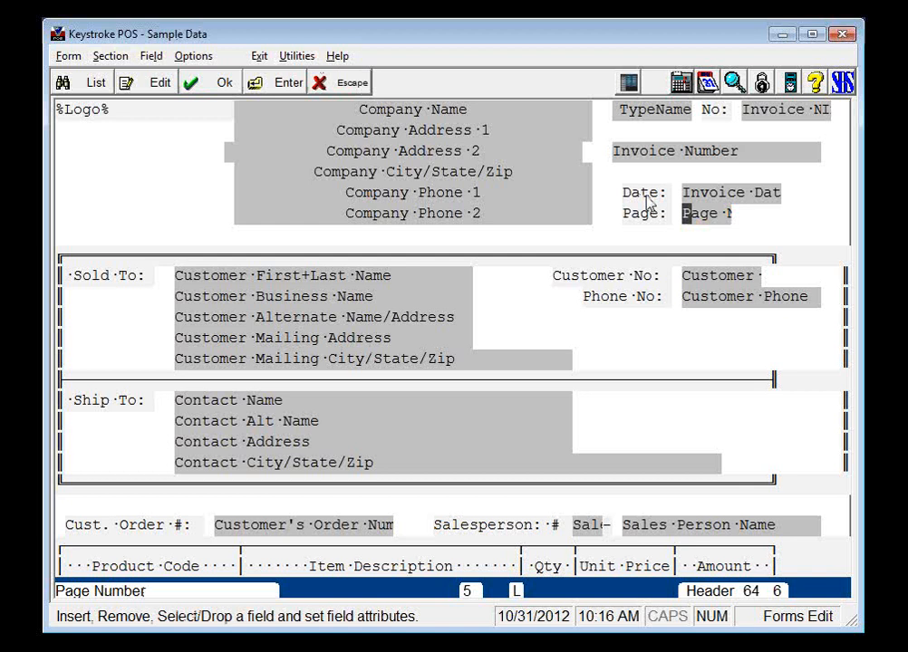
Switch to the Body section of the form to view its line-item fields.
click(110, 56)
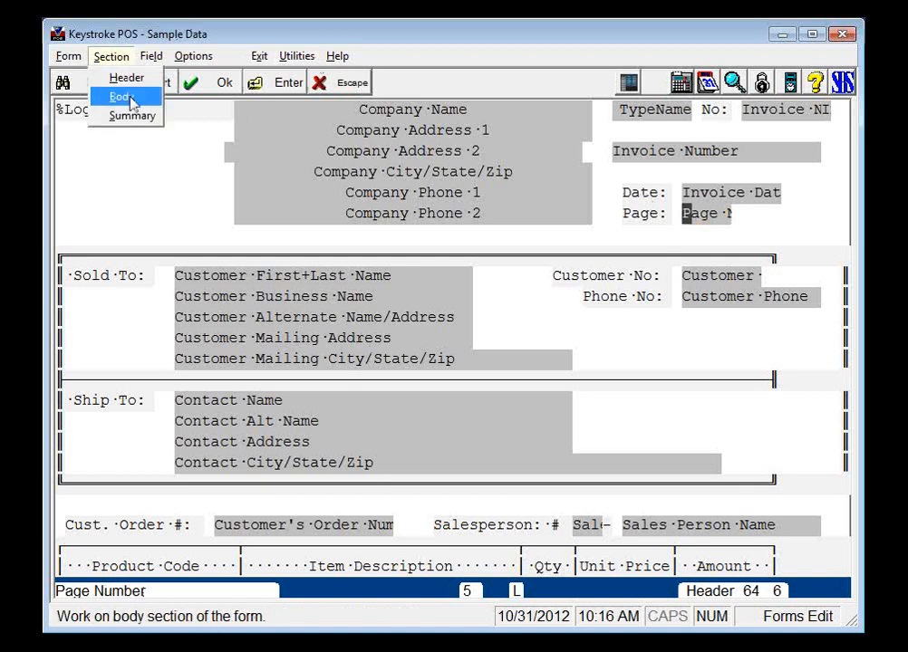
click(125, 96)
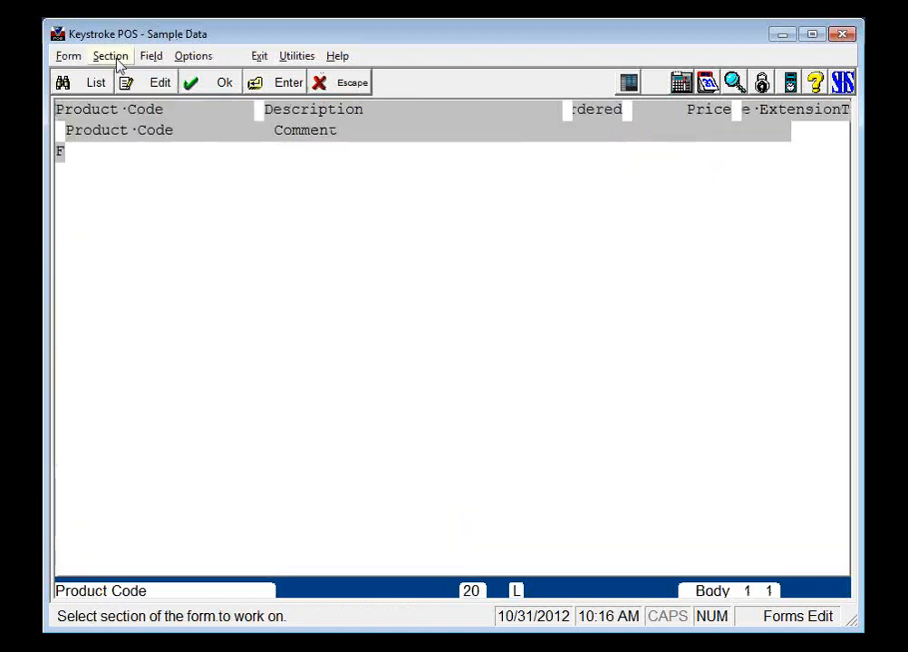
click(116, 59)
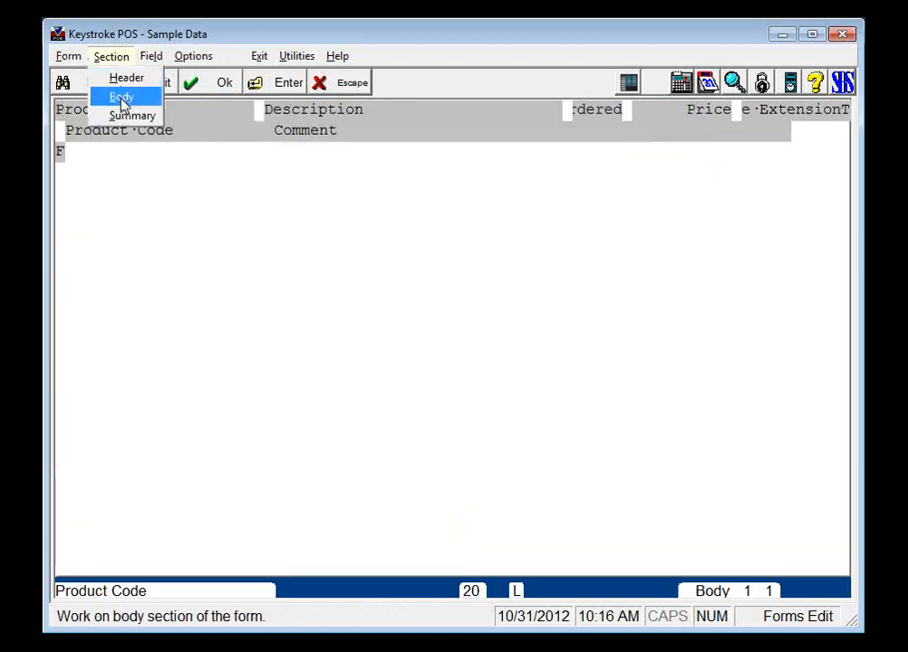
click(122, 96)
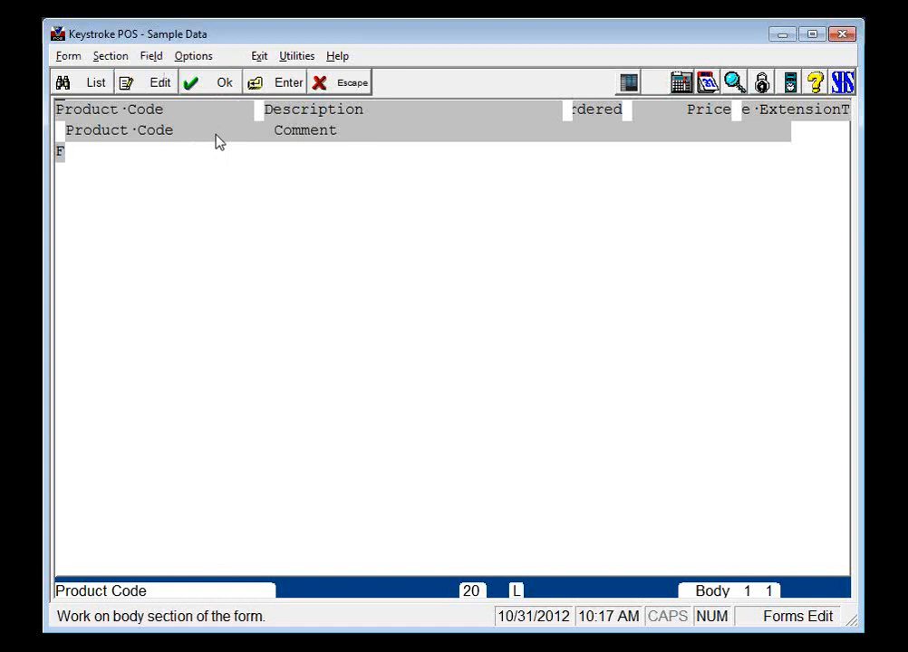
Switch to the form's Summary section and go to the horizontal line field above the Comment field.
click(110, 60)
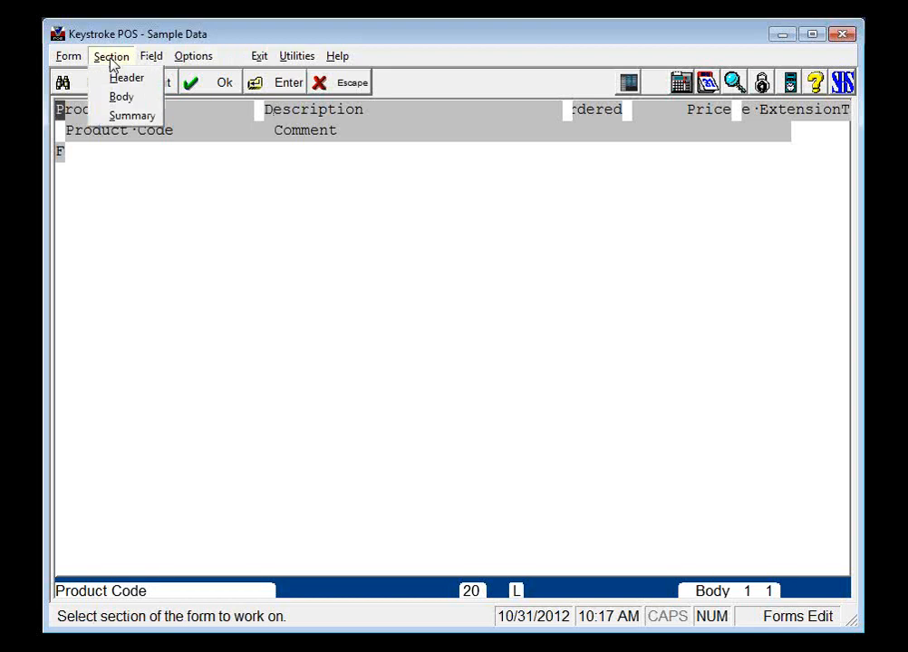
click(116, 116)
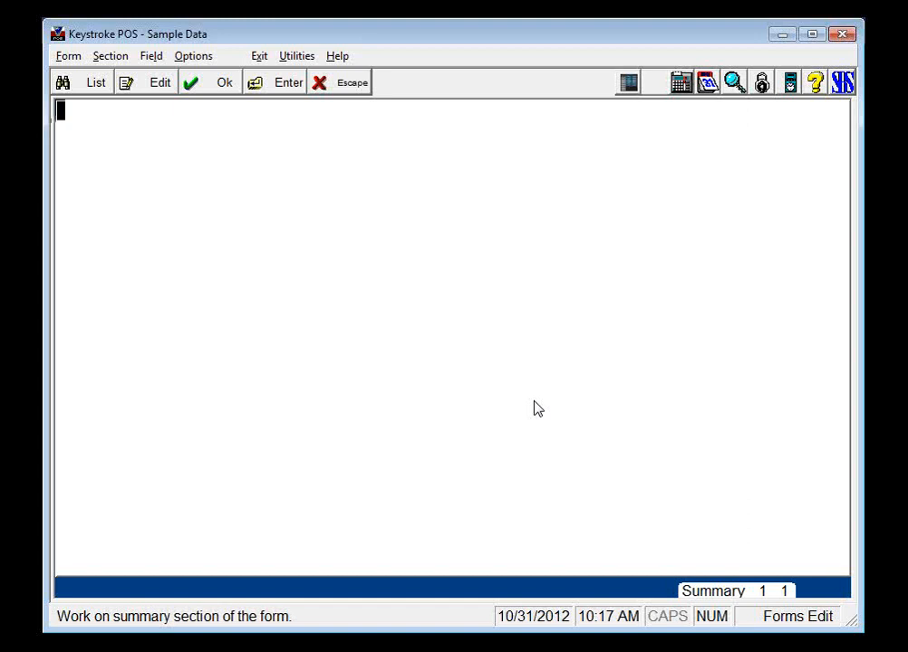
key(Page_Down)
key(Page_Down)
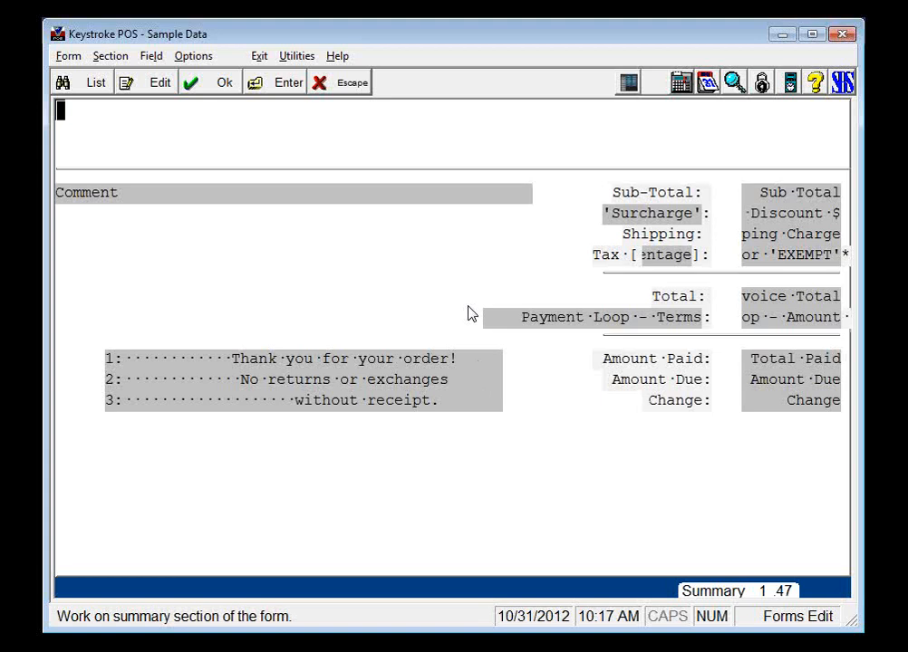
click(62, 172)
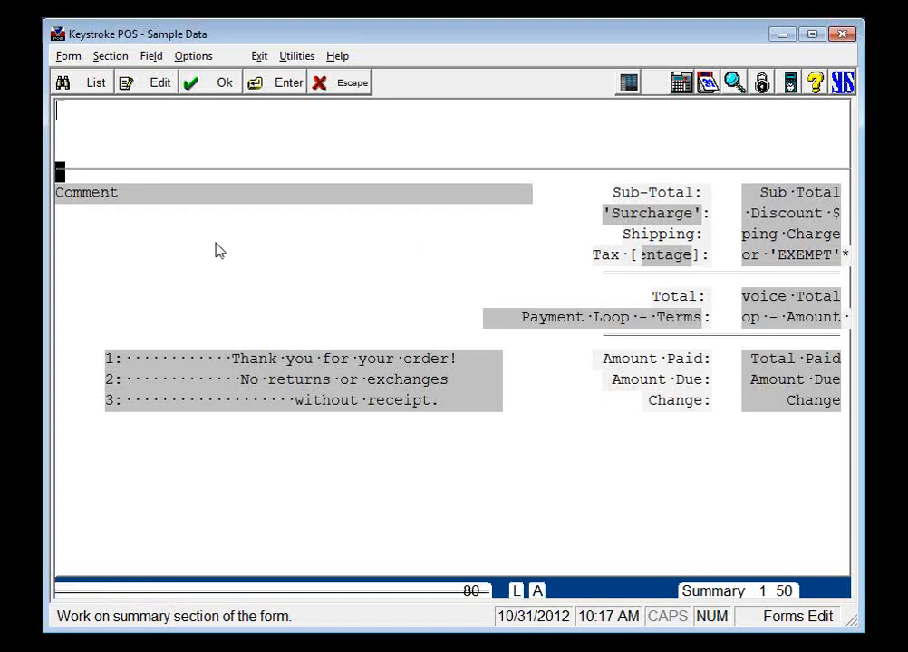
Shift the horizontal line field above Comment across to column 15 and back to column 2.
key(Right)
click(109, 182)
click(169, 171)
click(199, 171)
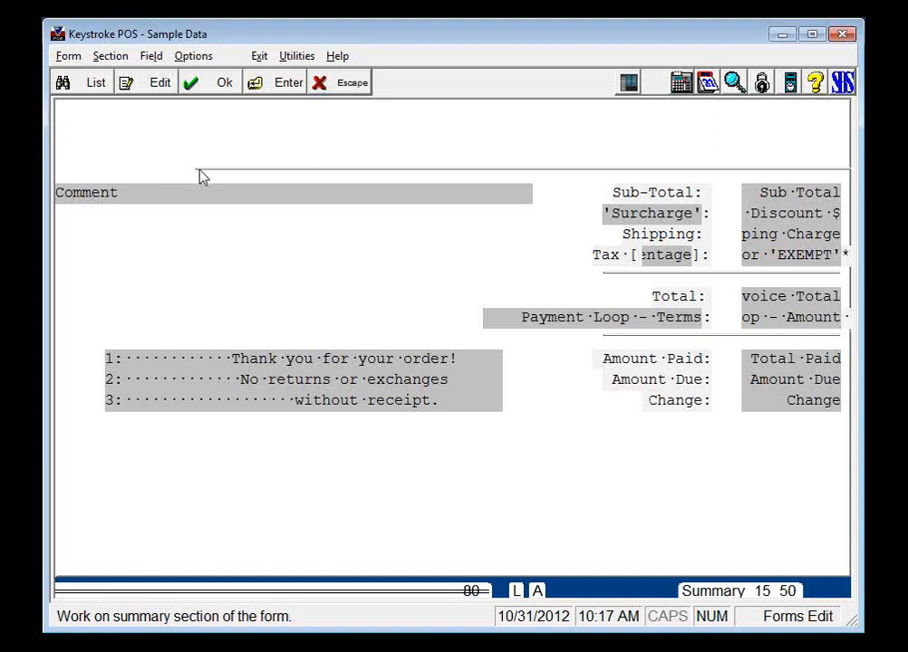
click(76, 177)
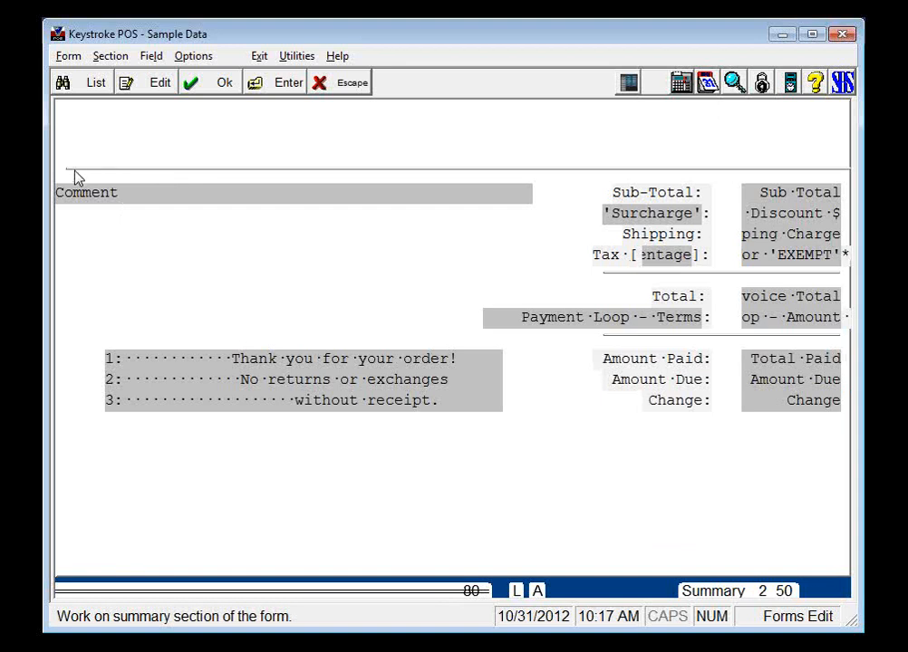
Review the horizontal line field's text, line number and width in its properties, and leave them without changes.
double_click(75, 170)
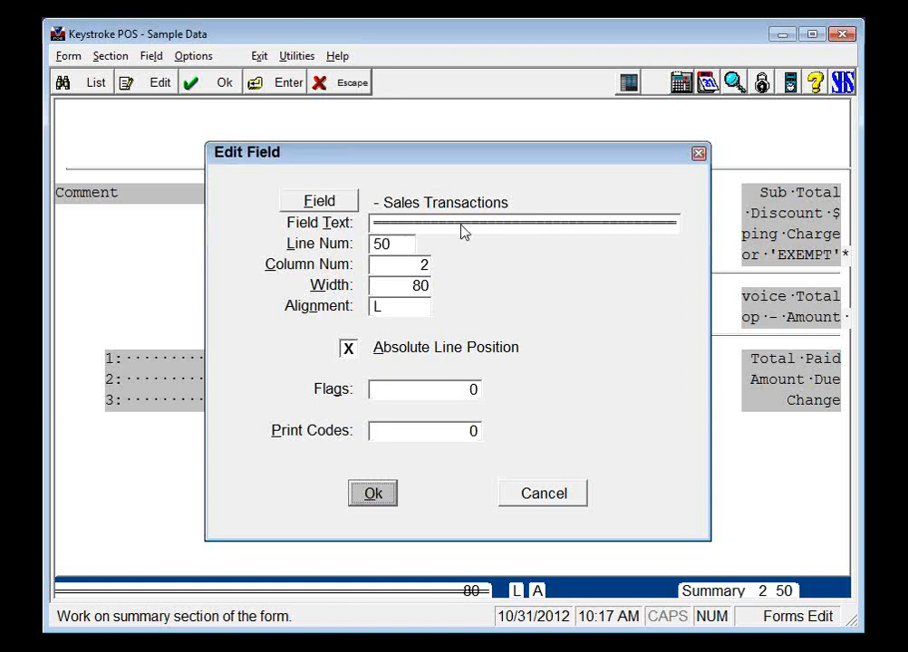
click(414, 289)
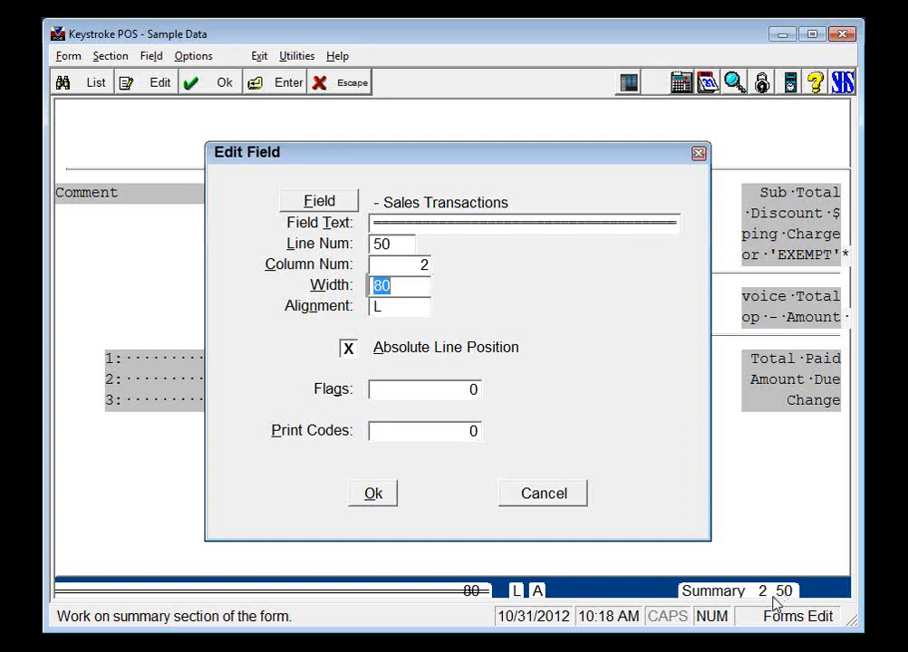
click(543, 493)
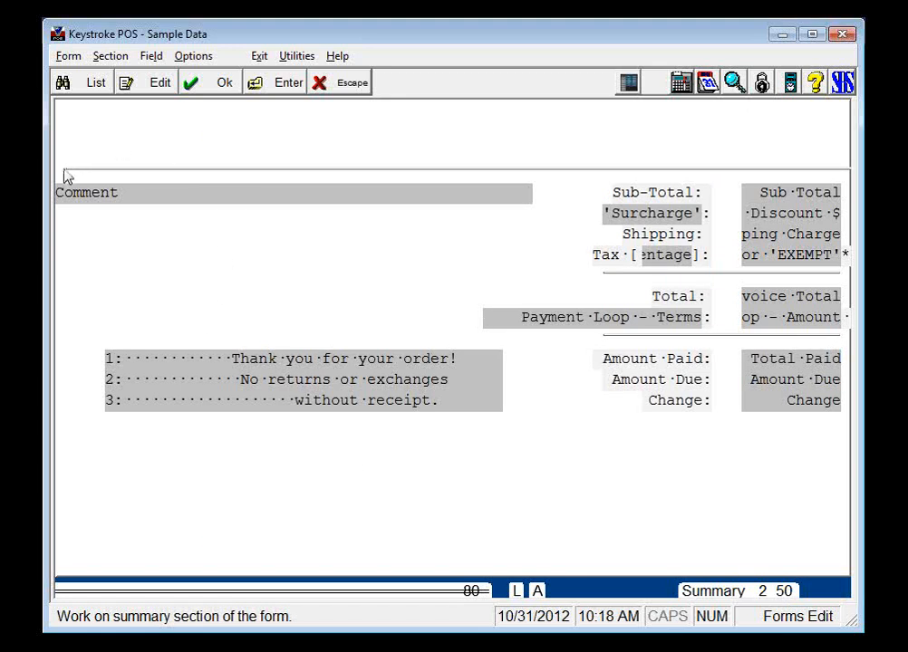
Move the horizontal line field up to line 49, column 1, and return it to line 50.
drag(66, 176, 66, 153)
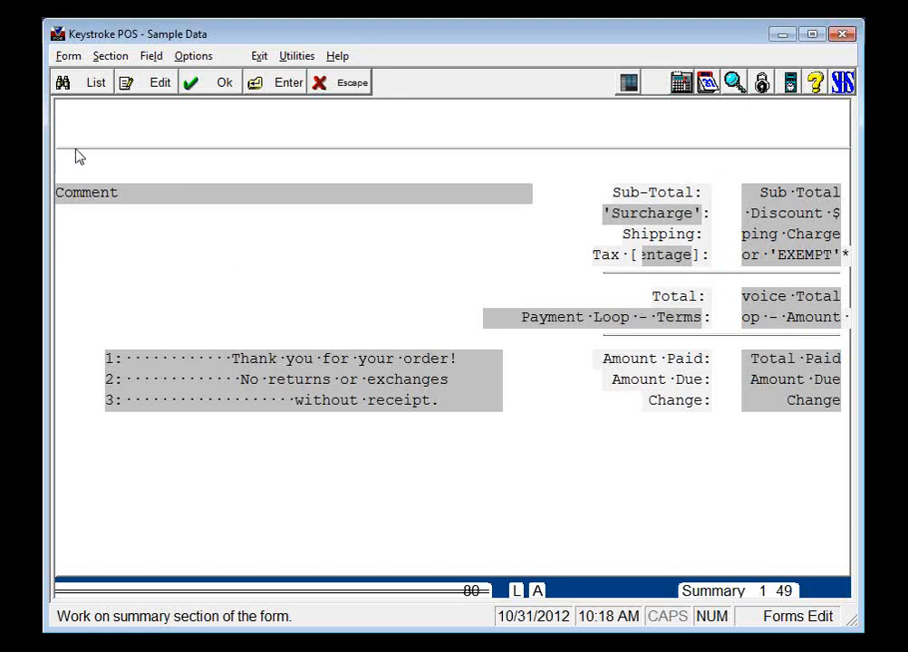
key(Down)
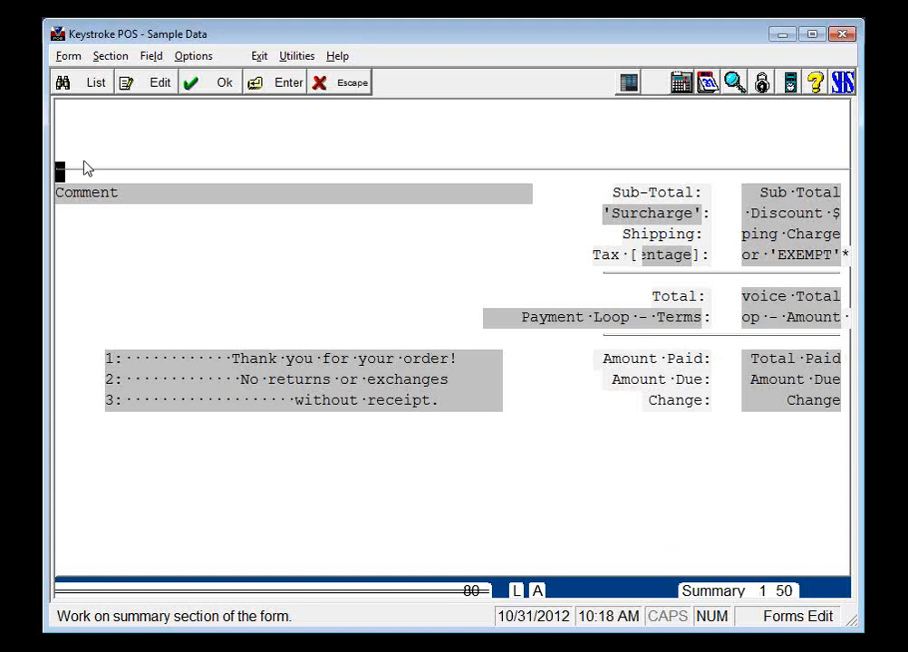
key(Up)
key(Up)
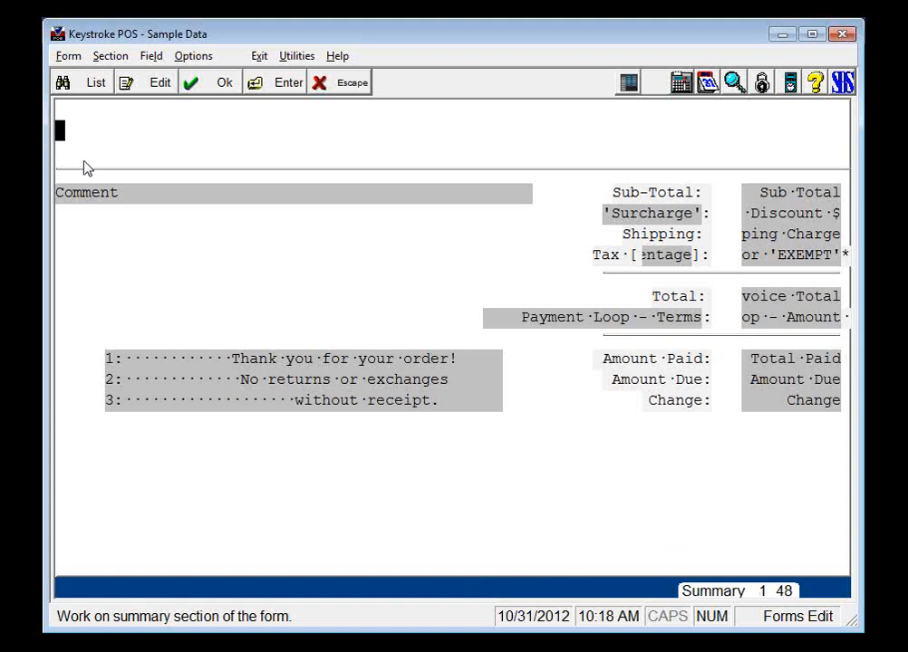
key(Down)
key(Down)
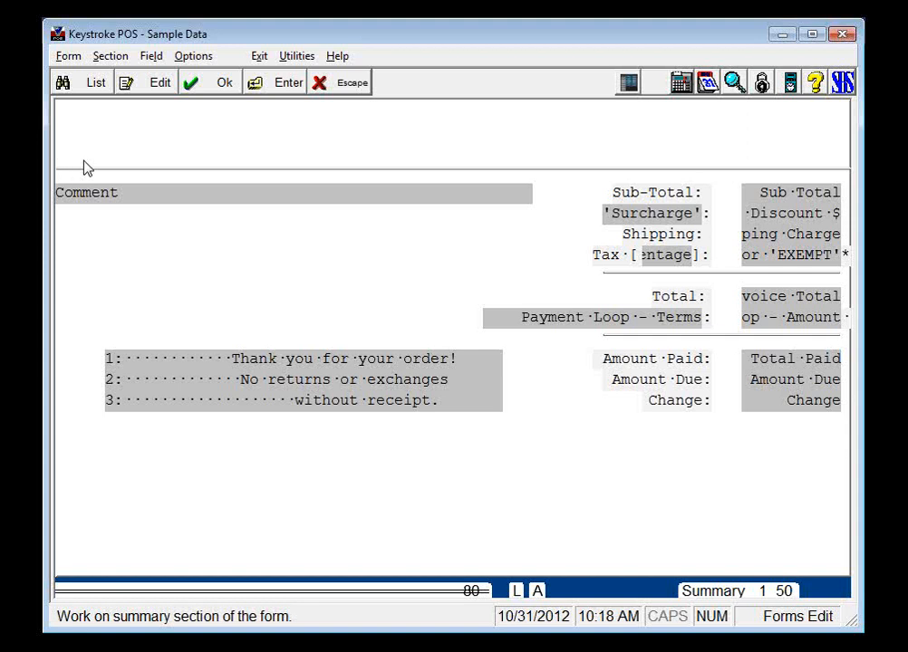
Insert a blank line at line 48 of the Summary section, above the horizontal line field.
key(Up)
key(Up)
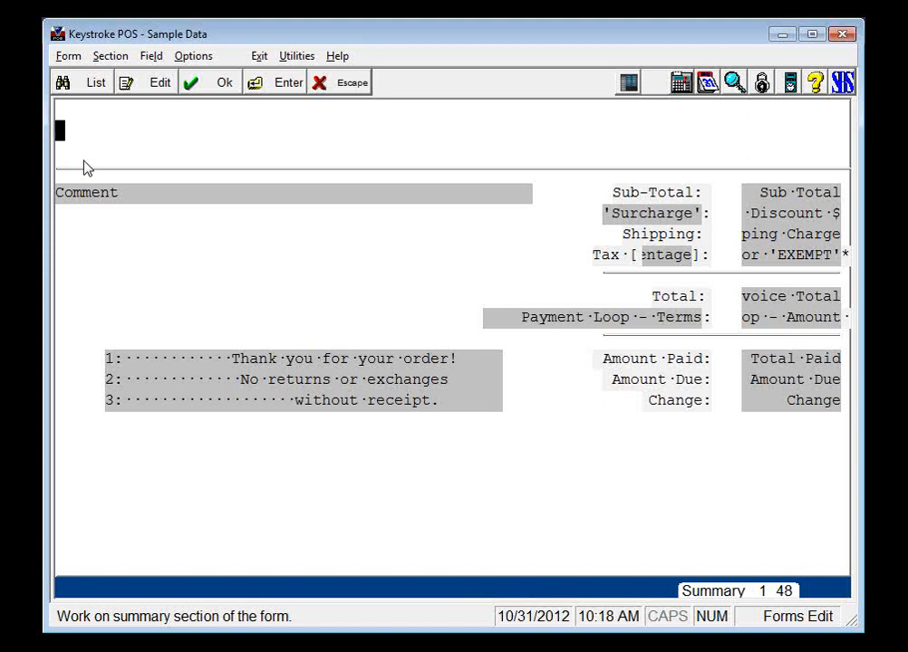
key(Return)
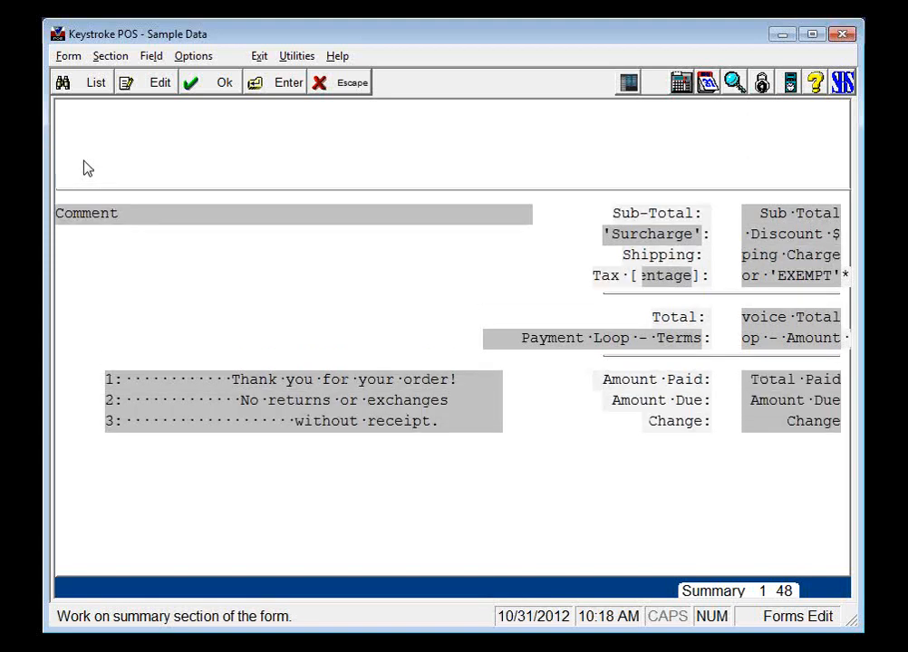
Examine the Absolute Line Position option of the horizontal line field on line 51 and leave its properties unchanged.
key(Down)
key(Down)
key(Down)
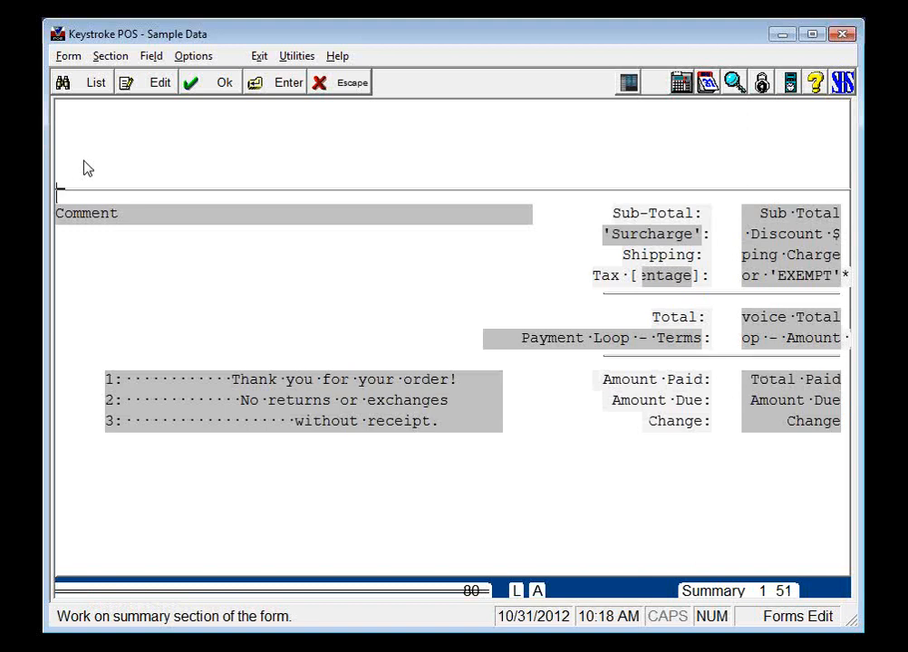
key(Return)
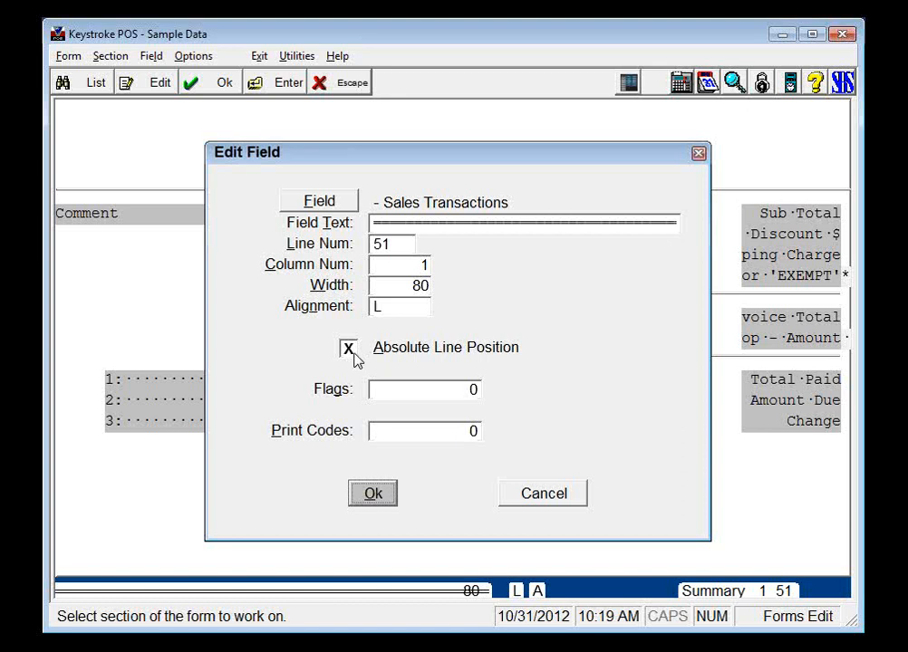
key(Return)
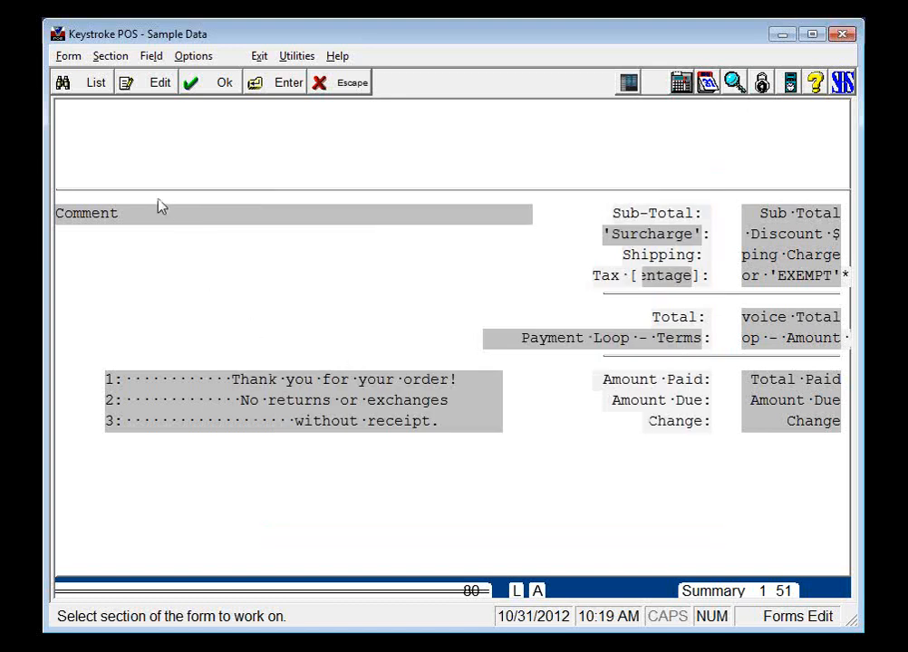
Leave the Summary section and switch to the Body section of the form.
key(Up)
key(Down)
key(Down)
key(Down)
key(Down)
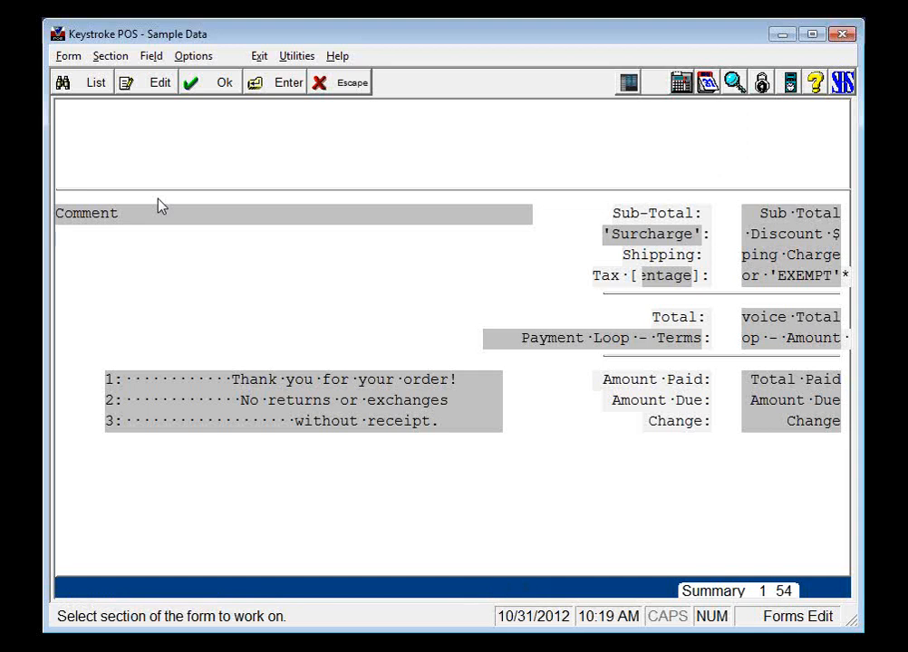
click(116, 58)
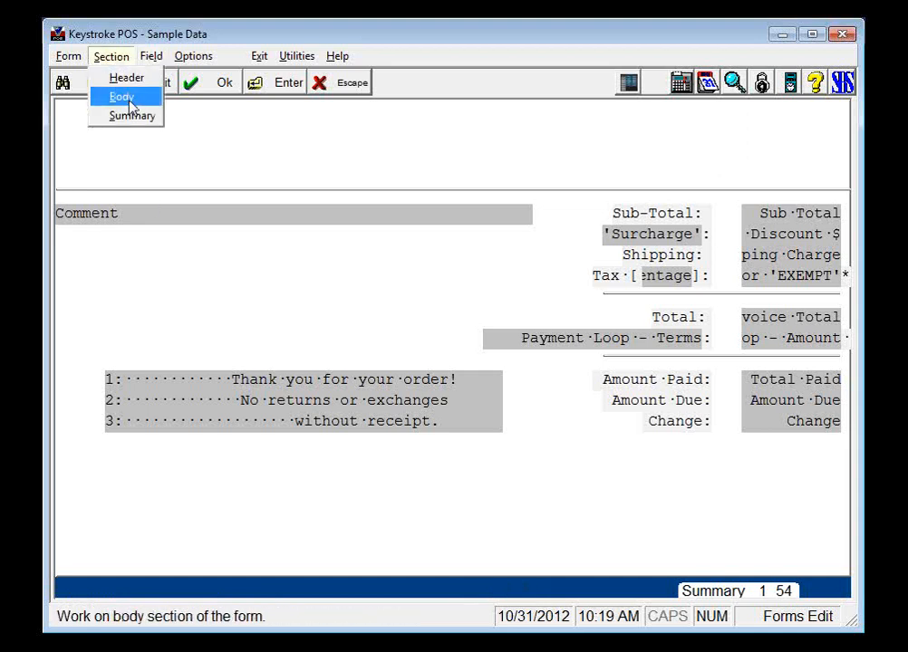
click(123, 96)
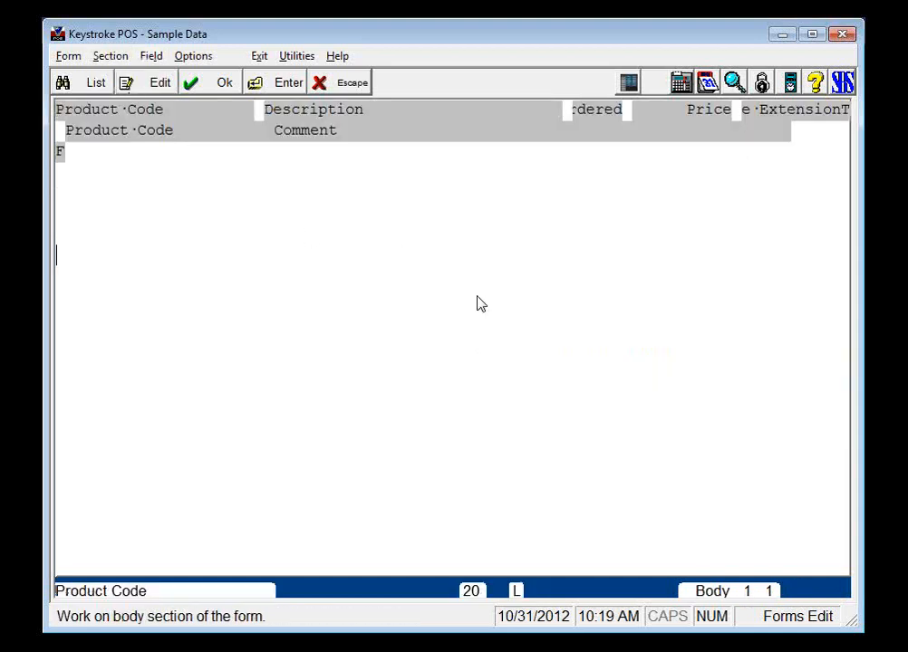
Browse the body fields available for the Product Code field on line 1 and close the list without choosing another.
key(Right)
key(Right)
key(Right)
key(Right)
key(Right)
key(Right)
key(Return)
key(Return)
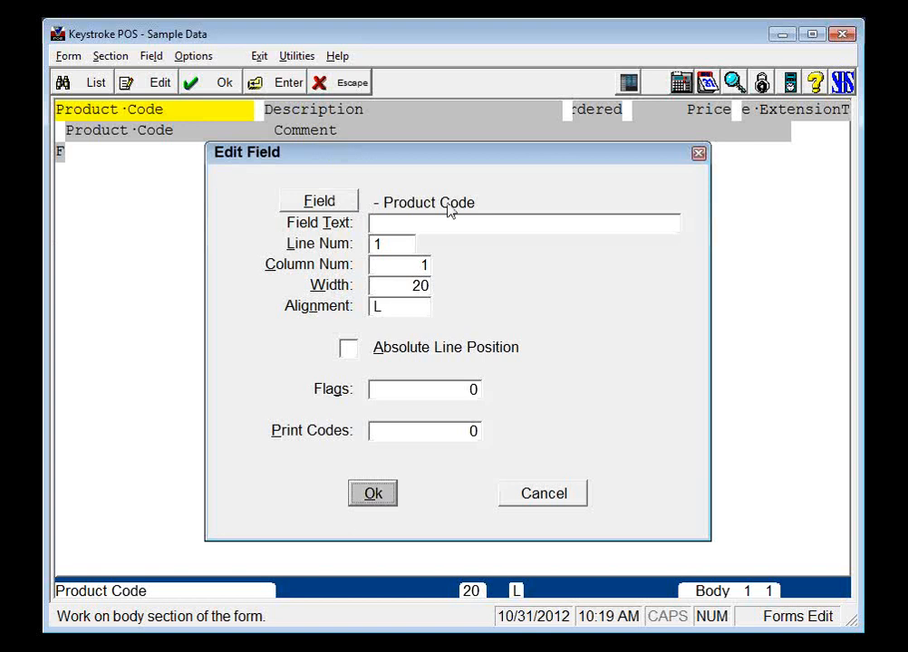
click(329, 209)
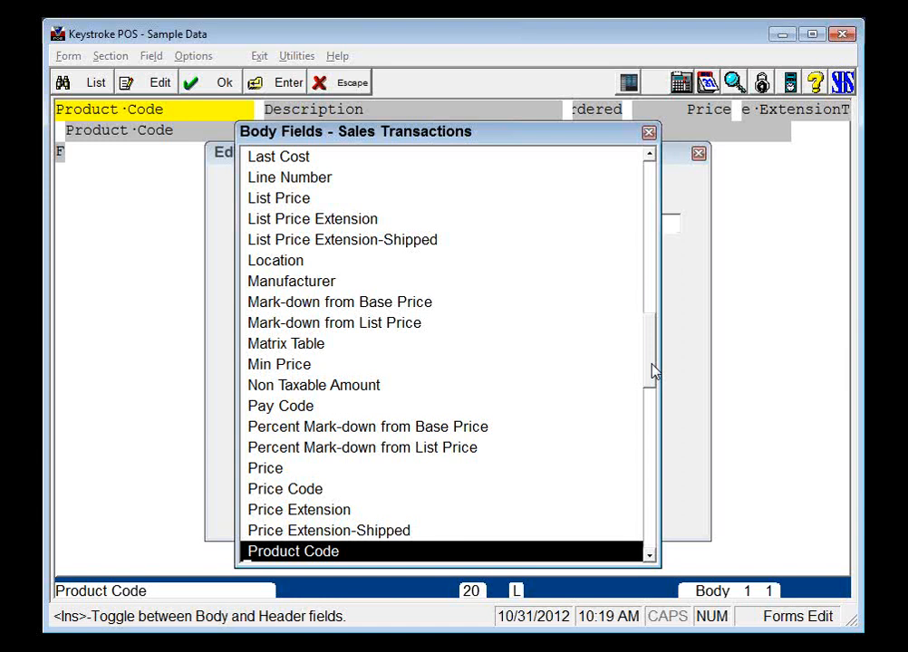
drag(654, 370, 658, 197)
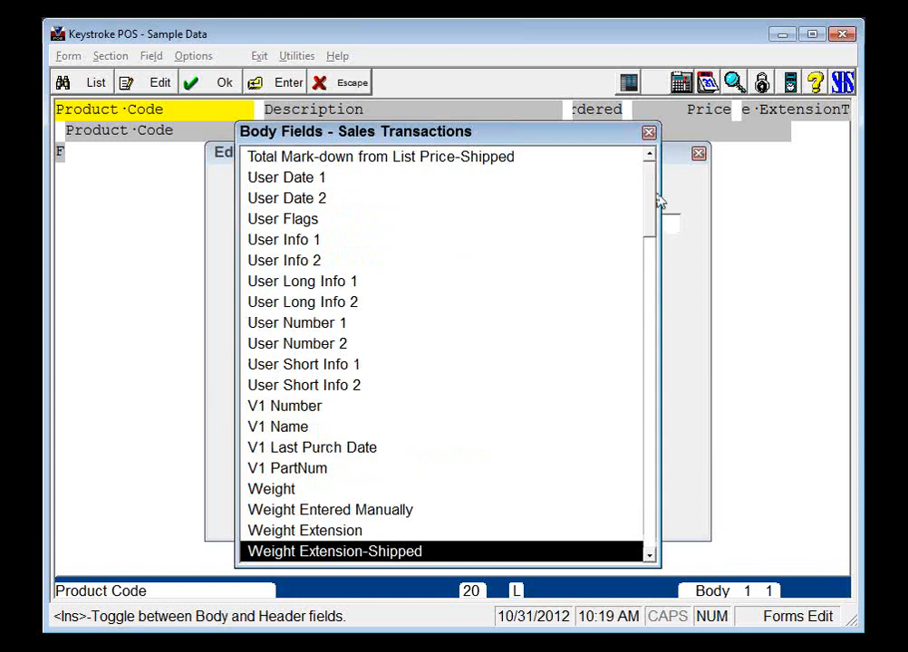
click(649, 134)
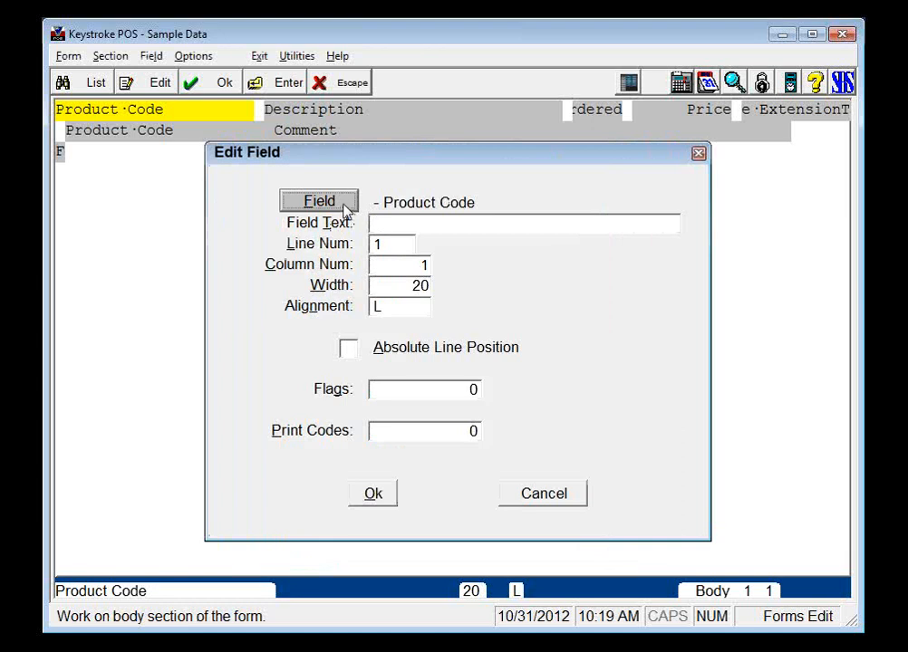
Check the Product Code field's width, leave its properties unchanged, and go on to the Description field.
click(419, 285)
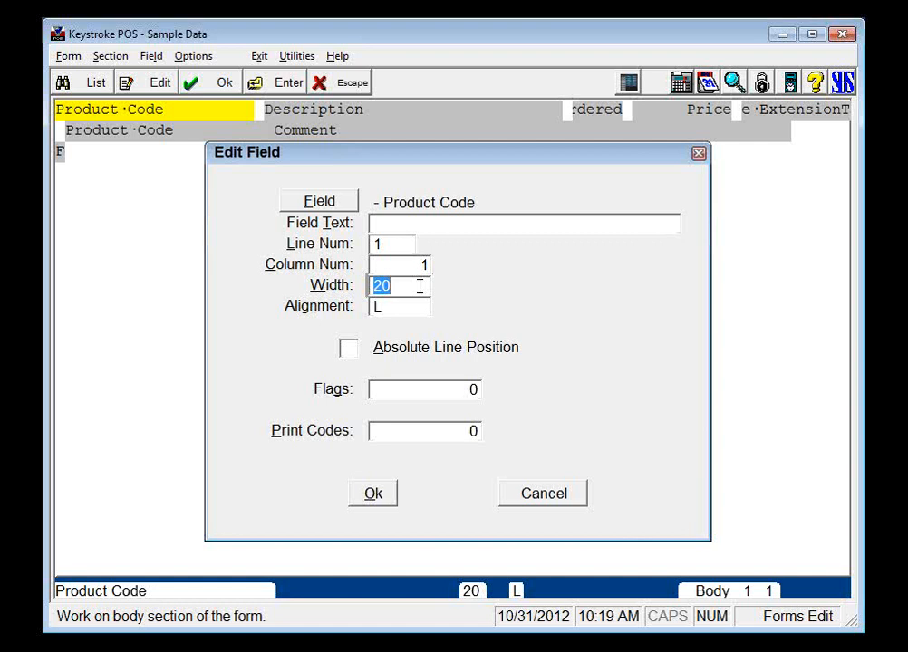
key(Escape)
key(Tab)
key(Tab)
key(Tab)
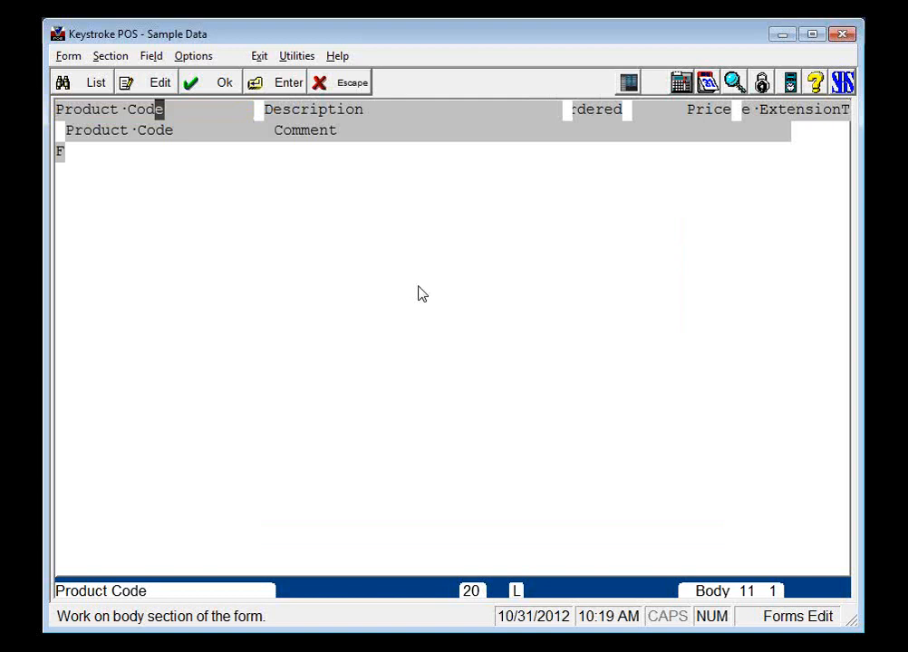
key(Return)
key(Escape)
key(Tab)
key(Tab)
key(Tab)
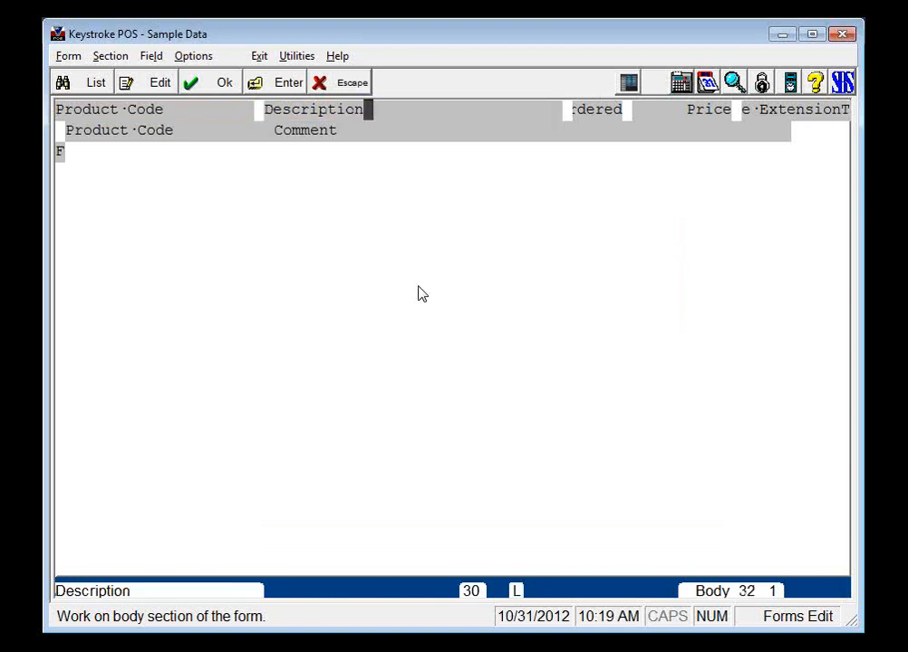
Set the width of the Quantity Ordered field in the Body section to 6.
key(Right)
key(Return)
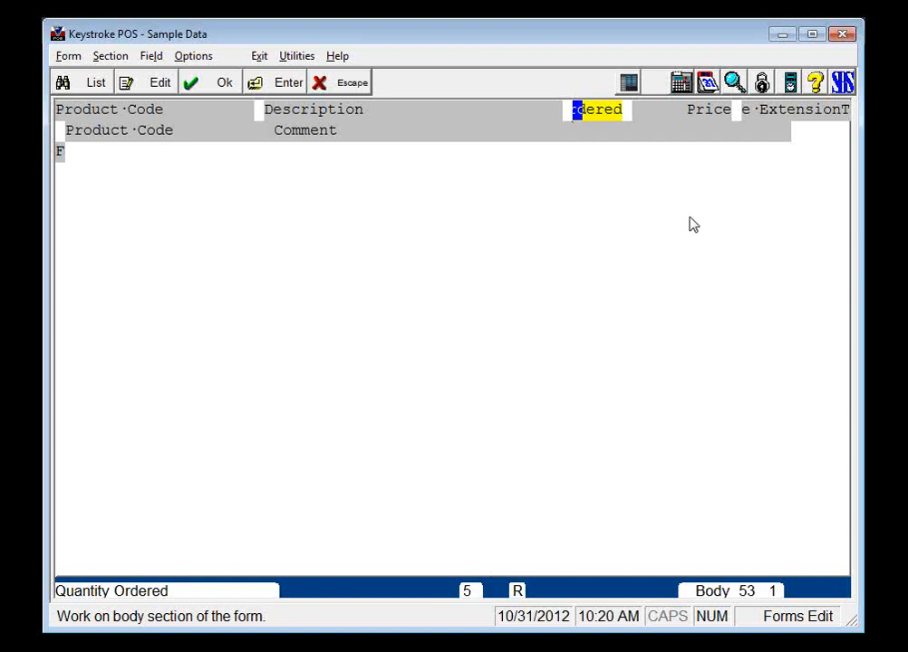
key(Return)
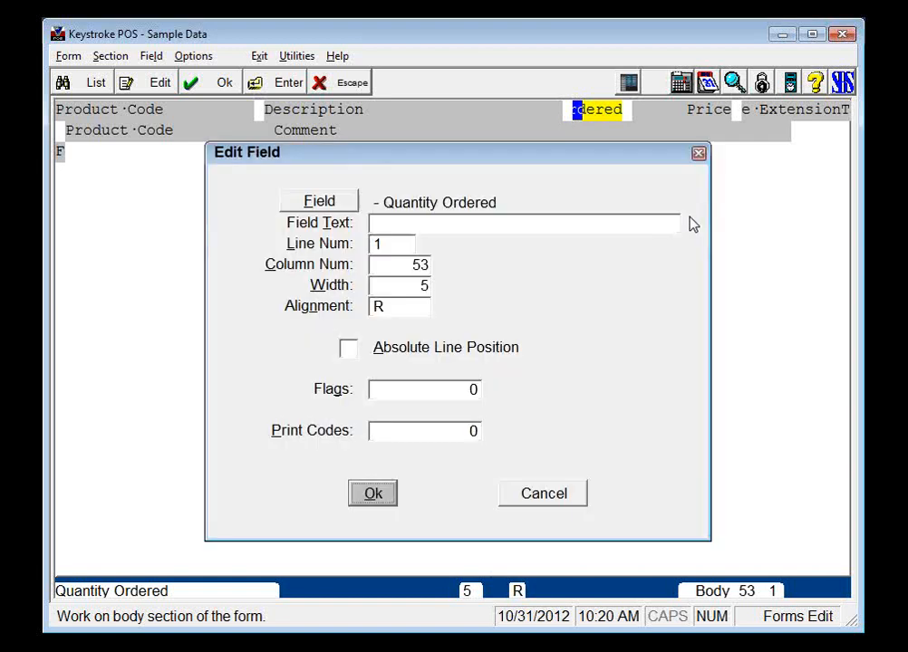
click(427, 286)
text(6)
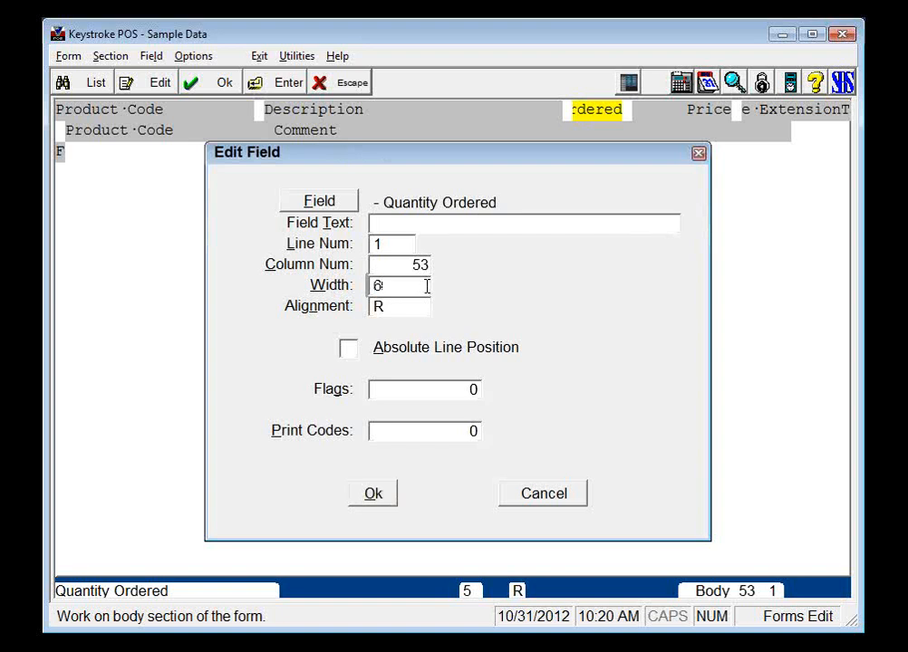
key(Tab)
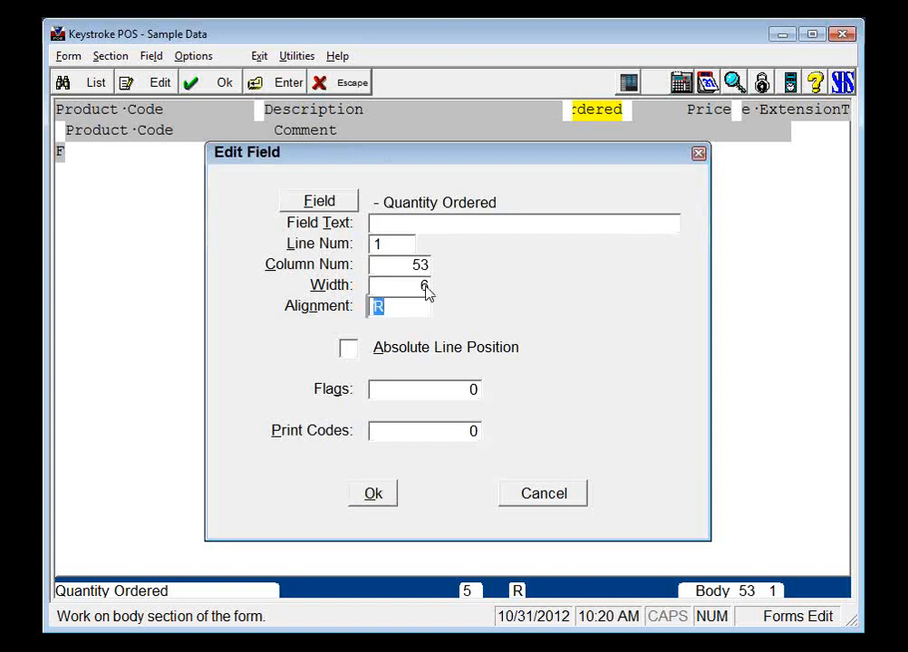
Review the alignment choices for the Quantity Ordered field, choose Right, and apply the field's properties.
key(Return)
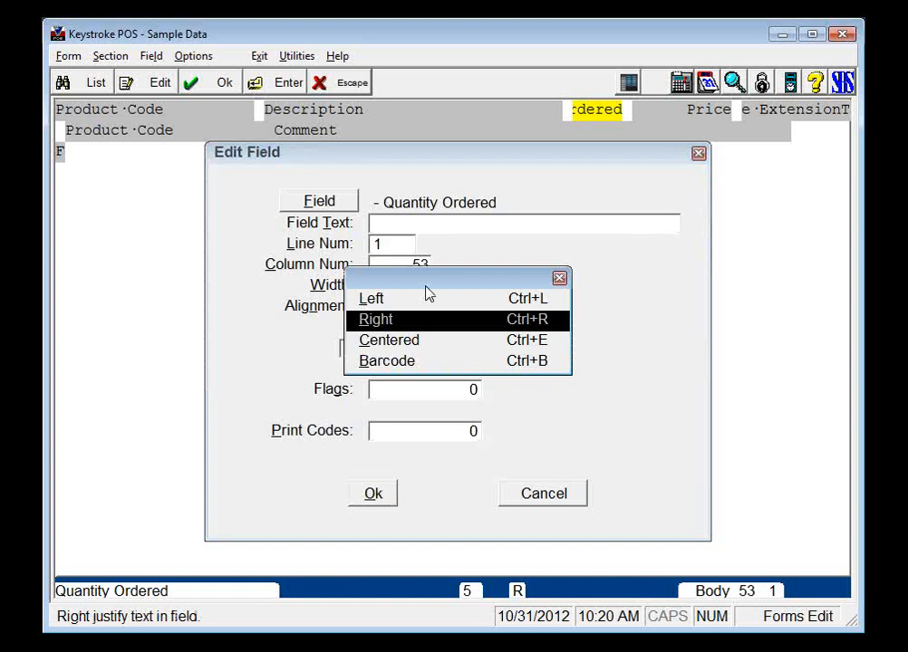
key(Down)
key(Down)
key(Up)
key(Up)
key(Return)
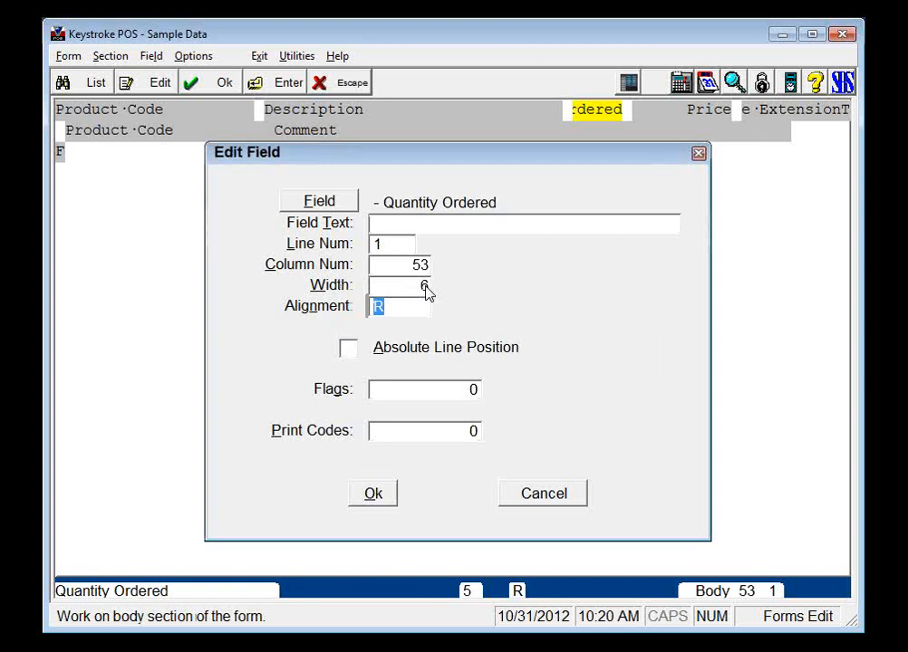
click(364, 495)
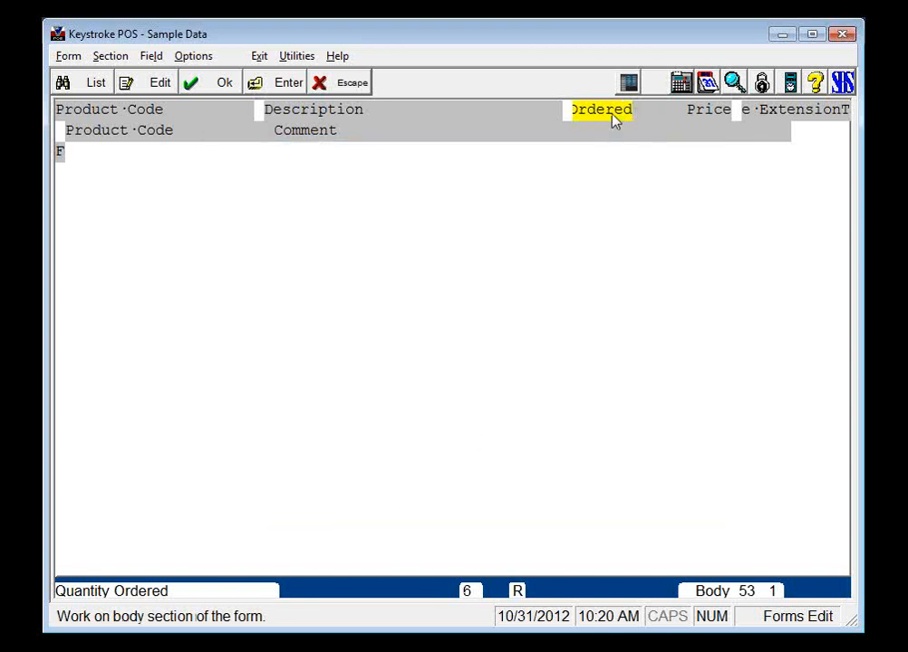
Shift the Quantity Ordered field to column 52 on line 1 of the body.
key(Left)
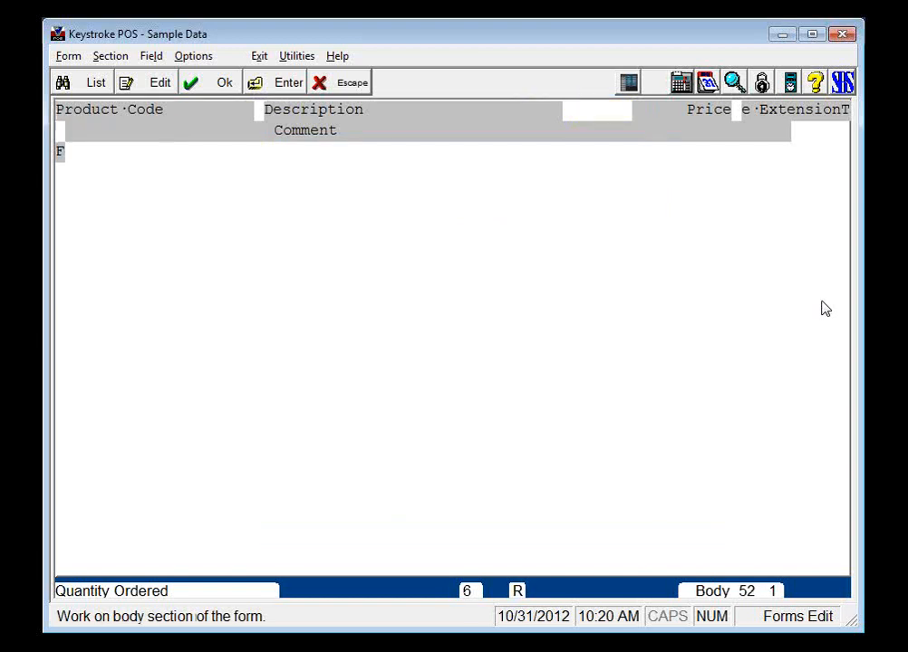
key(Right)
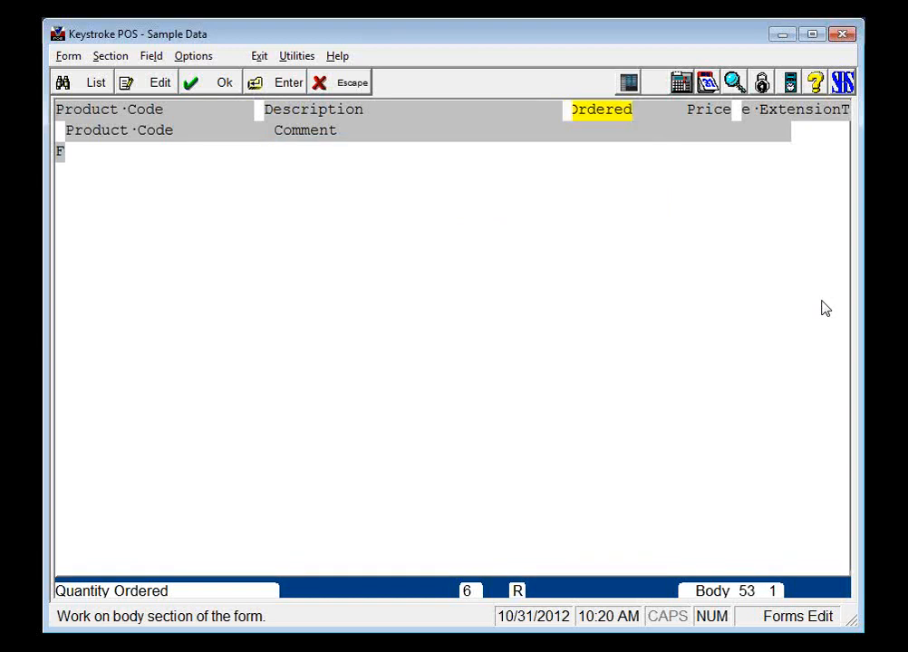
key(Left)
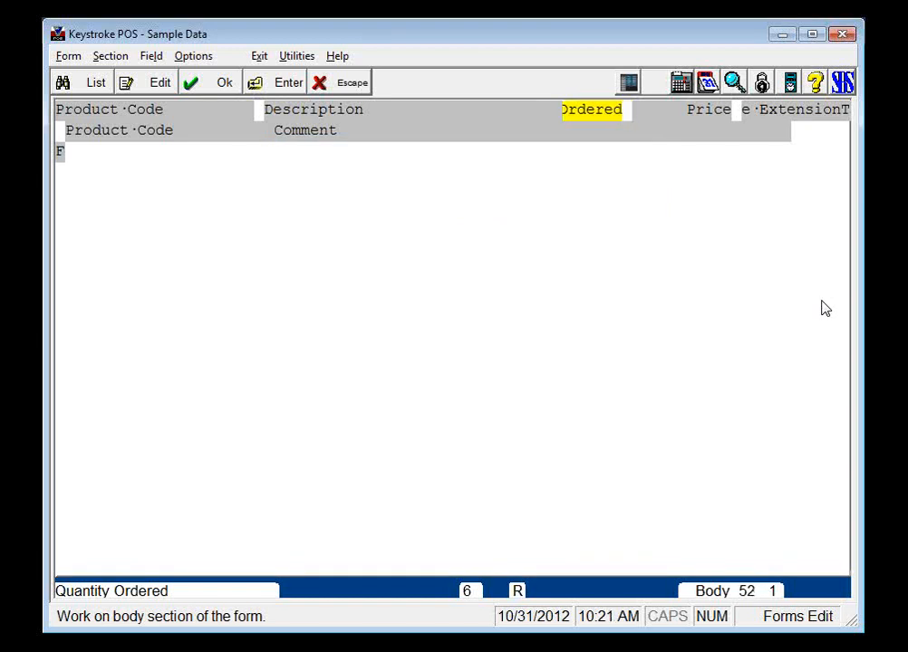
key(Right)
key(Left)
Move the Quantity Ordered field down to line 6 of the body at column 52 and place it there.
key(Down)
key(Down)
key(Down)
key(Down)
key(Down)
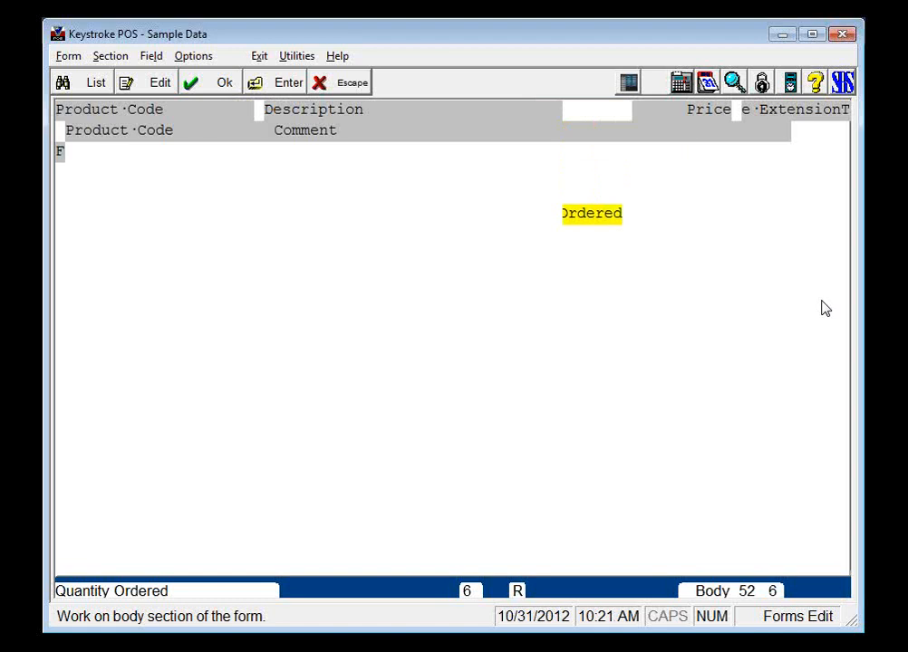
key(Return)
Pick up the Description field on line 1 of the body and reduce its width to 21.
key(Up)
key(Up)
key(Up)
key(Up)
key(Up)
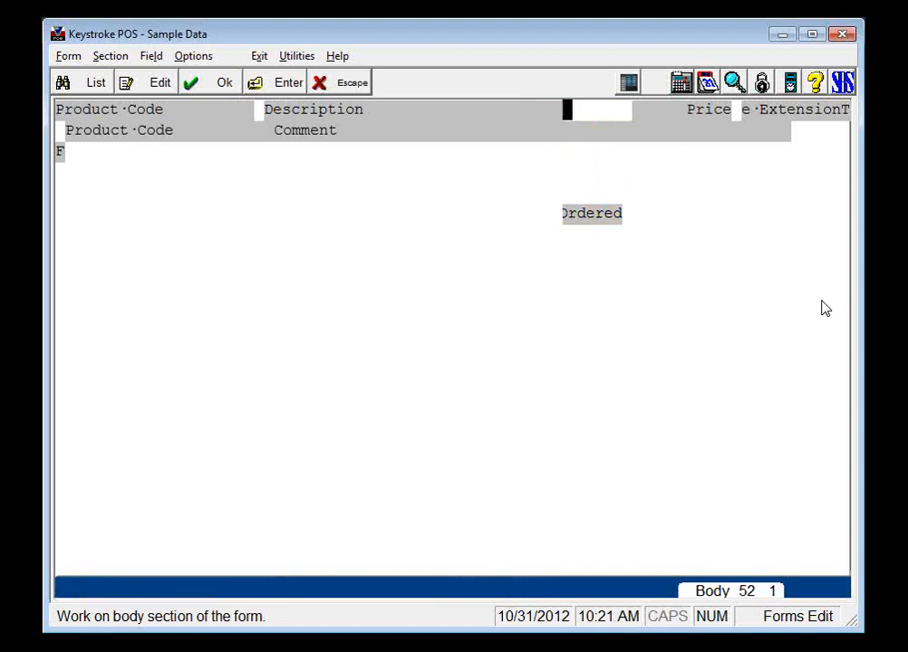
key(Left)
key(Left)
key(Left)
key(Left)
key(Left)
key(Left)
key(Left)
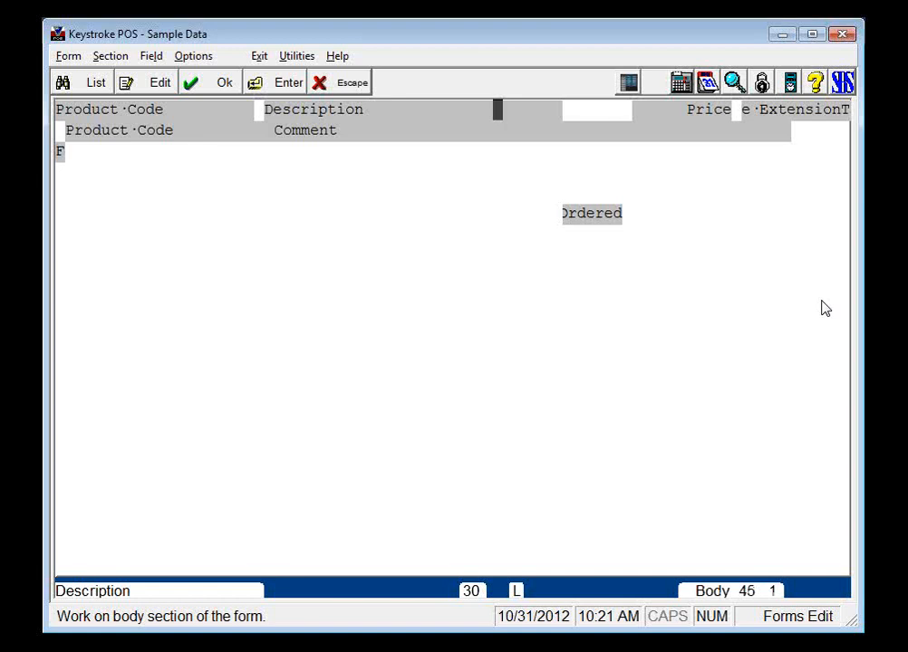
key(Return)
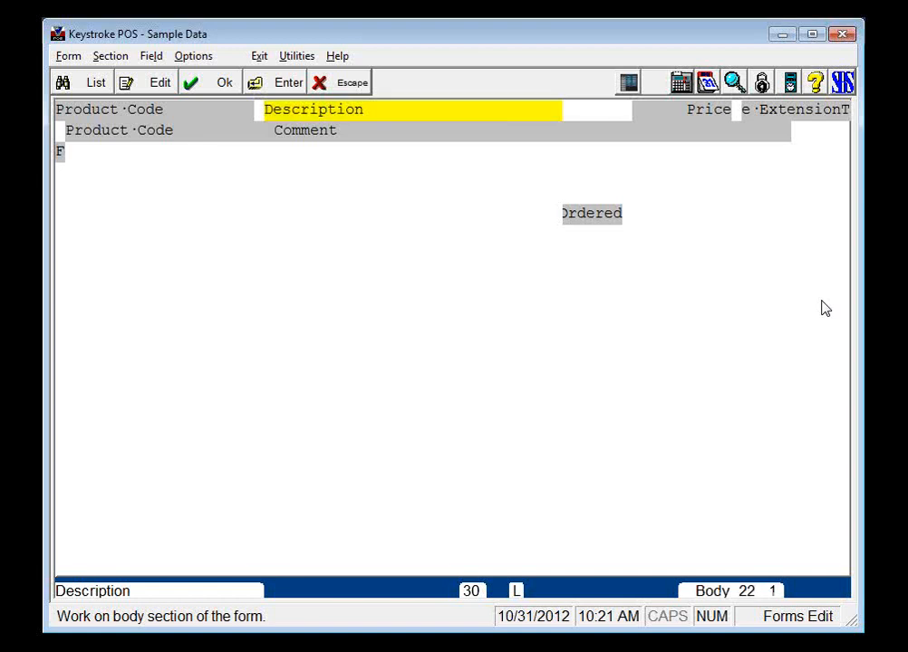
key(Left)
key(Left)
key(Left)
key(Left)
key(Left)
key(Left)
key(Left)
key(Left)
key(Left)
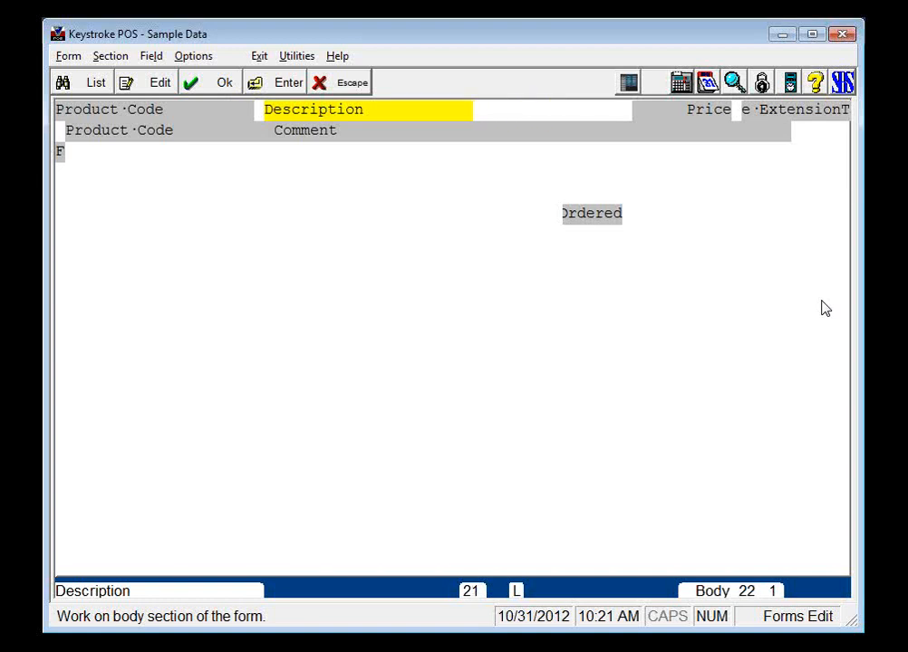
Readjust the Description field's width to 24 and put the field back in place.
key(Right)
key(Right)
key(Right)
key(Right)
key(Right)
key(Right)
key(Right)
key(Right)
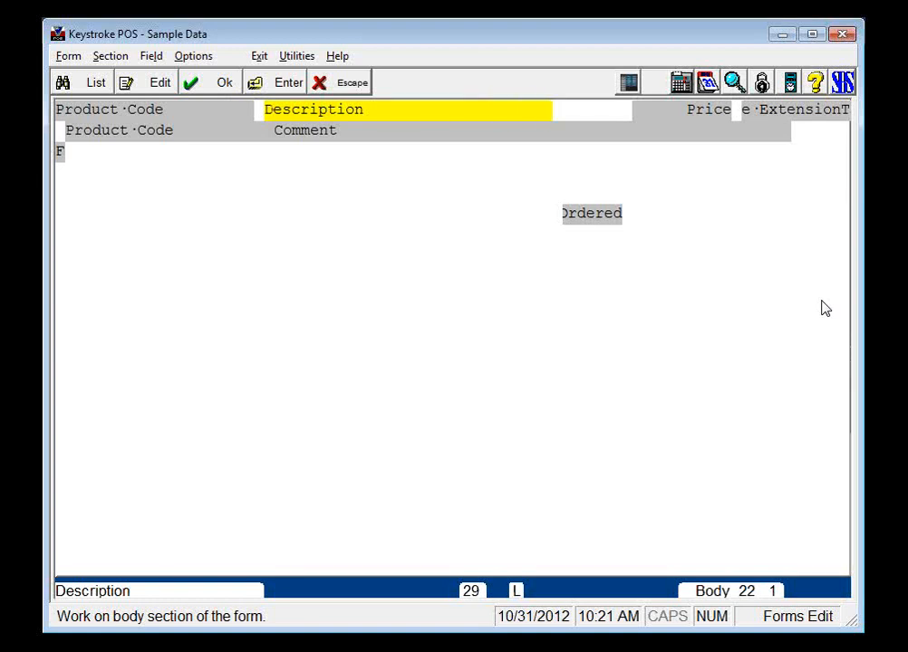
key(Left)
key(Left)
key(Left)
key(Left)
key(Left)
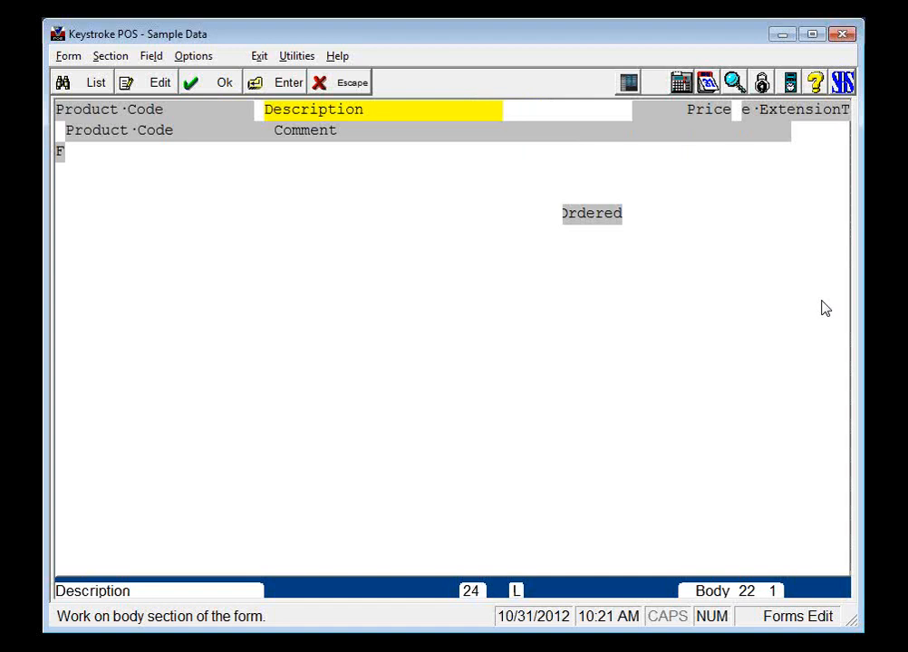
key(Return)
Pick up the Quantity Ordered field on line 6 and move it to column 48 on line 1 of the body.
key(Down)
key(Down)
key(Down)
key(Down)
key(Down)
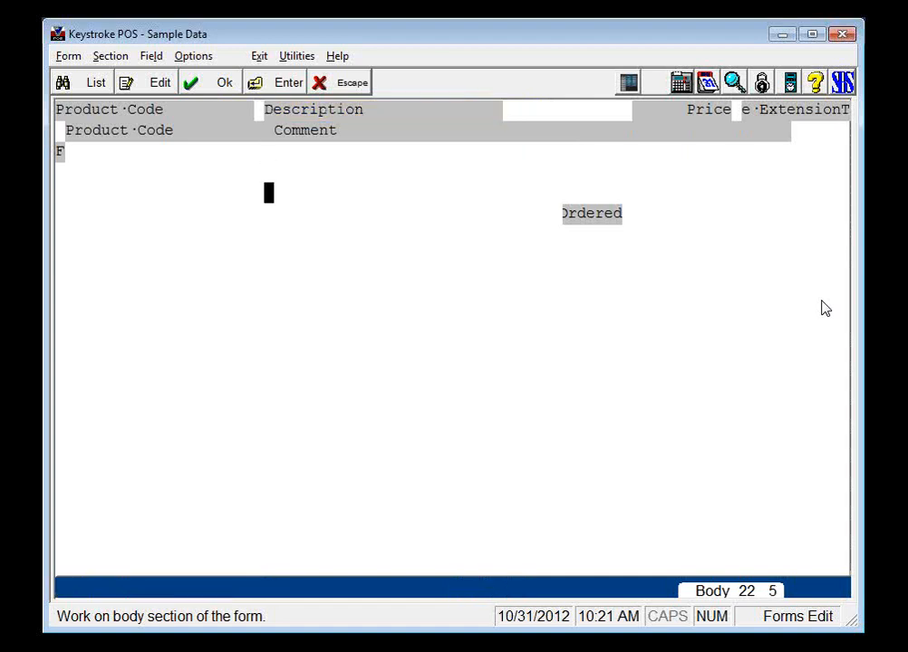
key(Tab)
key(Tab)
key(Tab)
key(Right)
key(ctrl+m)
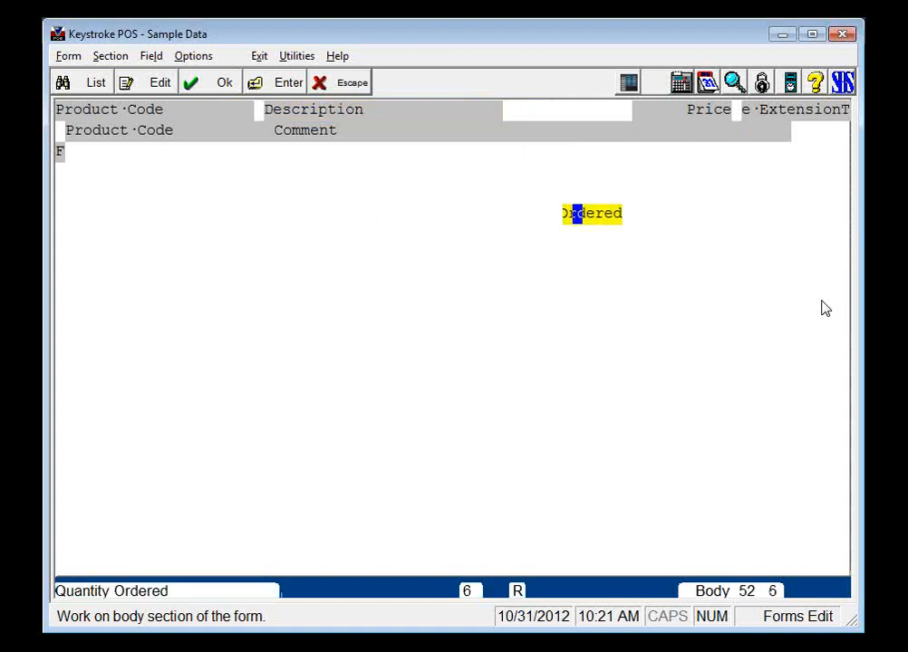
key(Up)
key(Up)
key(Up)
key(Up)
key(Up)
key(Left)
key(Left)
key(Left)
key(Left)
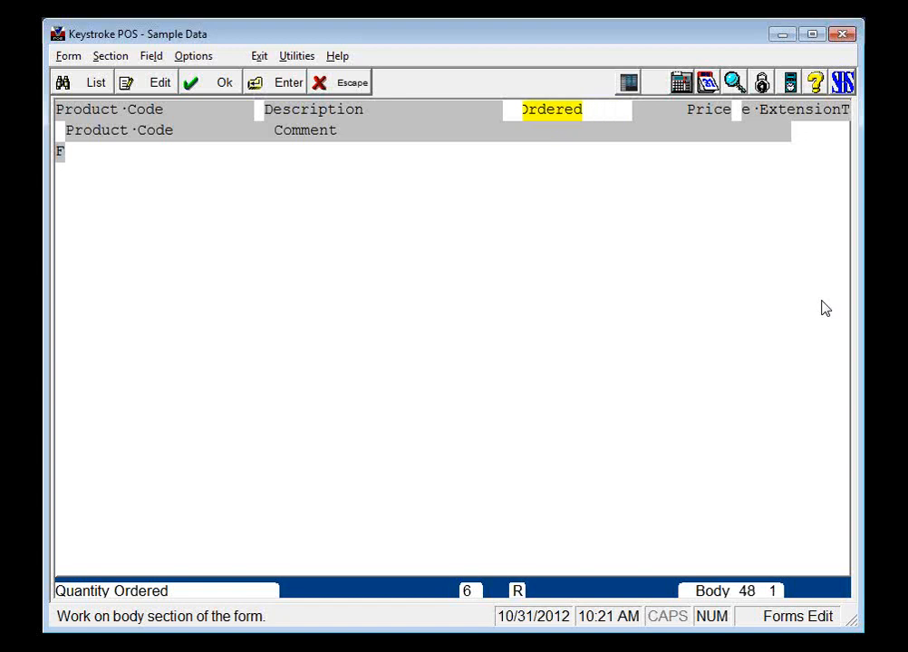
Widen the Quantity Ordered field to 10.
key(plus)
key(plus)
key(plus)
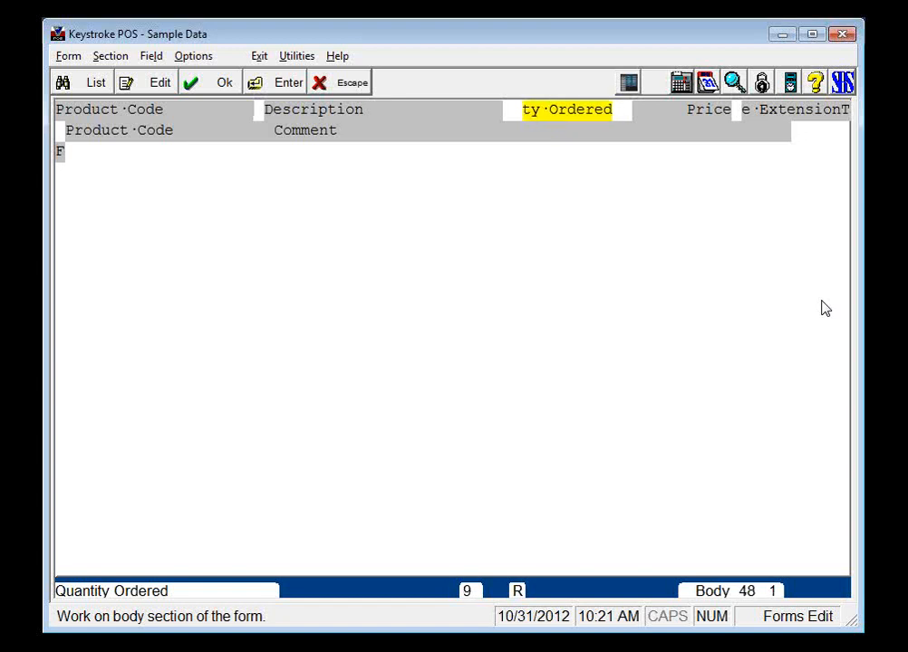
key(plus)
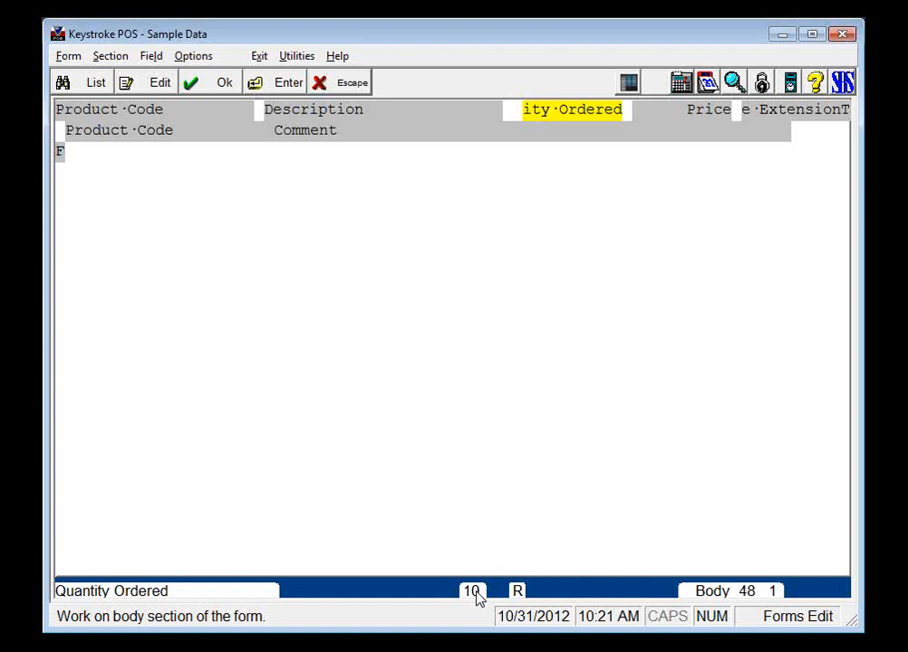
Narrow the Quantity Ordered field to 8 and shift it to column 45 on line 1.
key(minus)
key(minus)
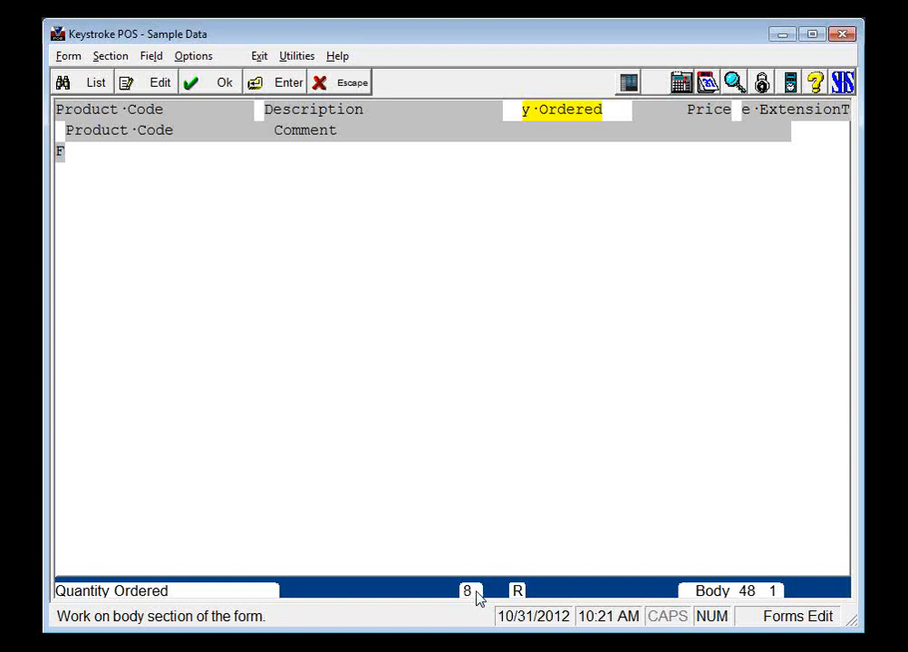
key(Right)
key(Right)
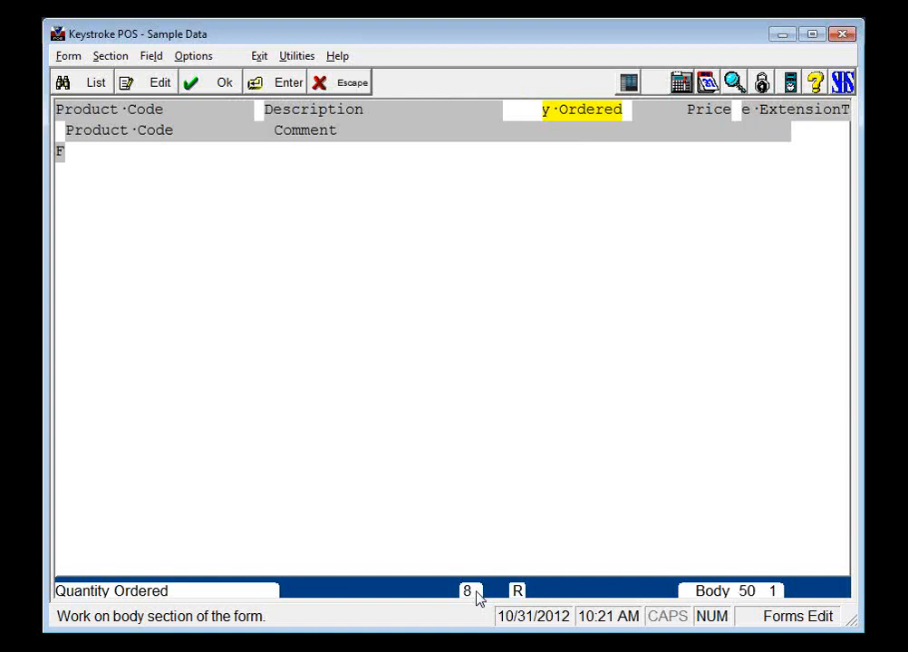
key(Down)
key(Up)
key(Left)
key(Left)
key(Left)
key(Left)
key(Left)
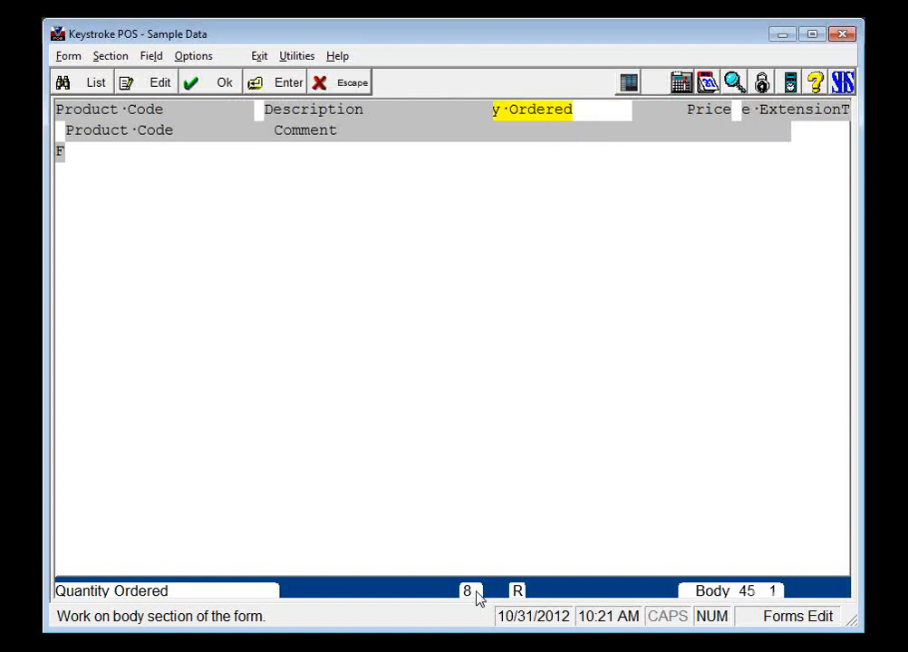
Try to place the Quantity Ordered field at column 48 on line 1 with a width of 13.
key(Right)
key(Right)
key(Right)
key(plus)
key(plus)
key(plus)
key(plus)
key(plus)
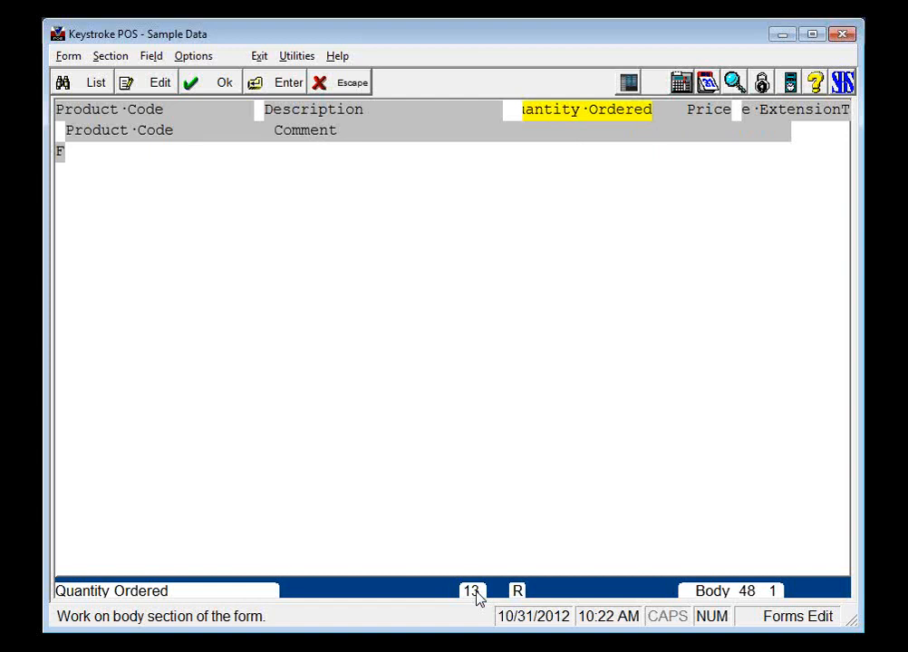
key(Return)
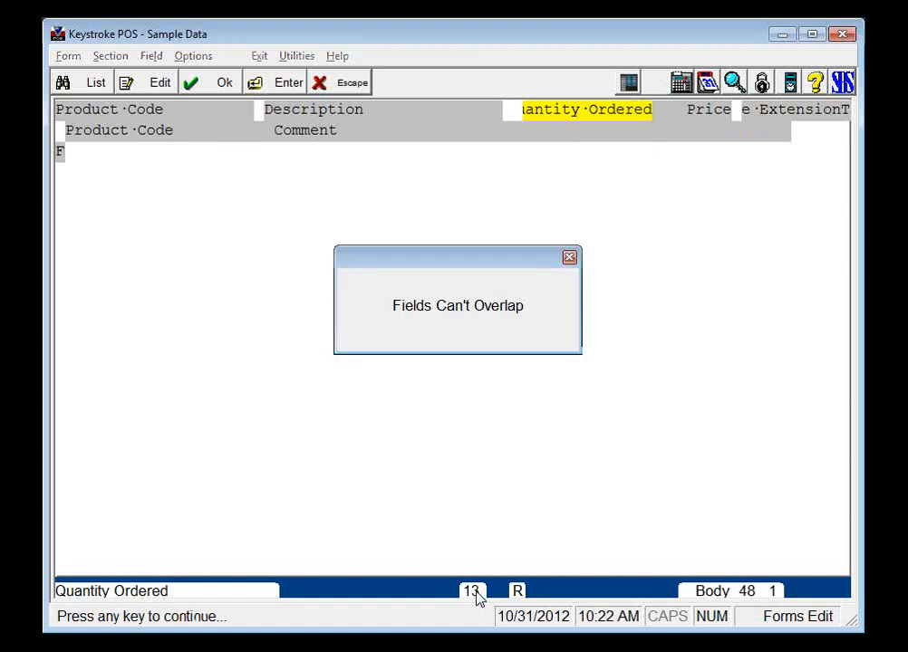
key(Return)
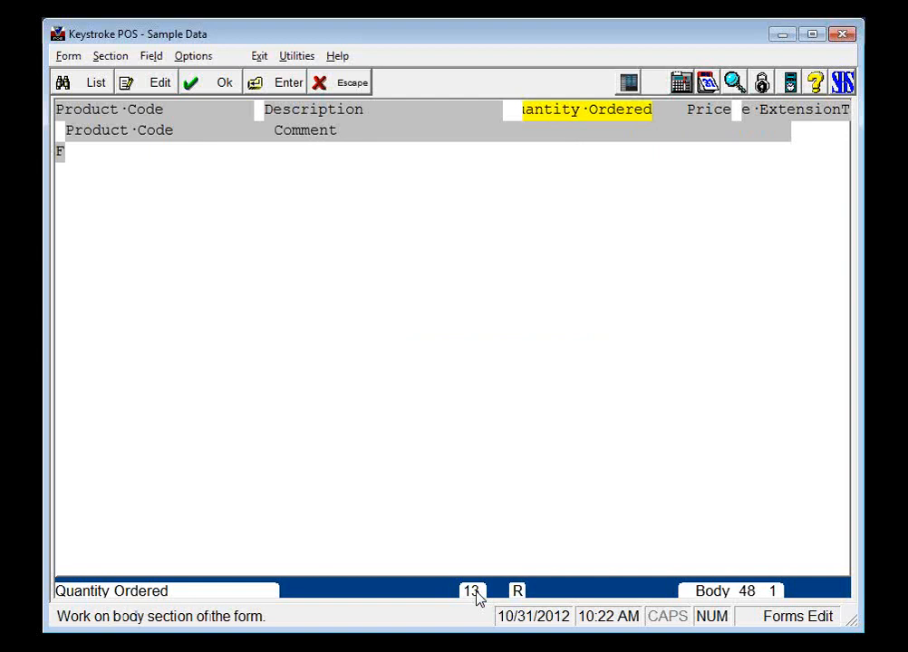
Move the Quantity Ordered field down to line 4 at column 48 and place it there.
key(Down)
key(Down)
key(Down)
key(Return)
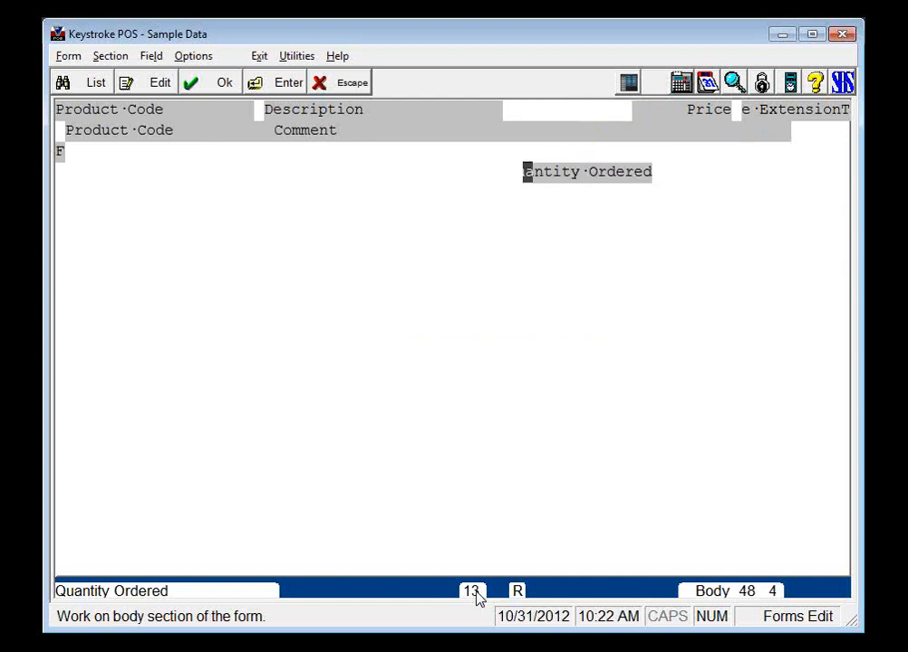
Set the Quantity Ordered field's width to 10 and place it at column 48 on line 1 of the body.
key(Right)
key(Right)
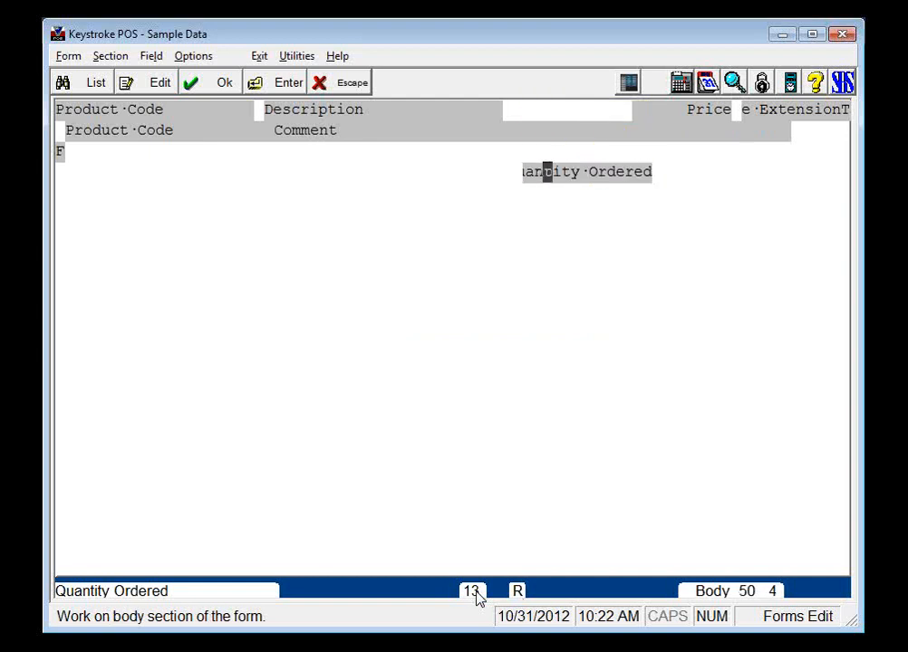
key(Return)
key(minus)
key(minus)
key(Up)
key(Up)
key(Up)
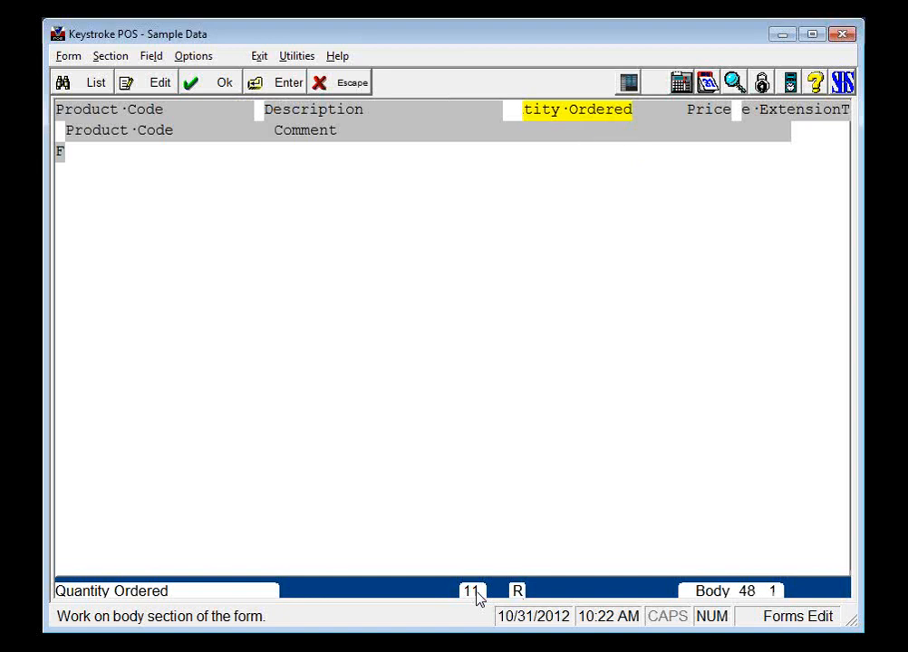
key(Left)
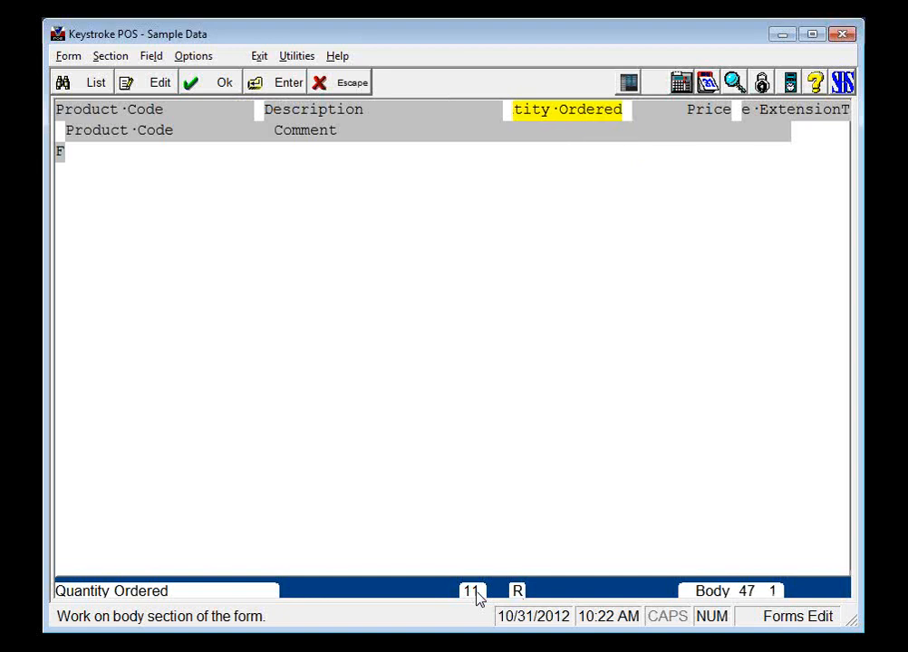
key(minus)
key(Right)
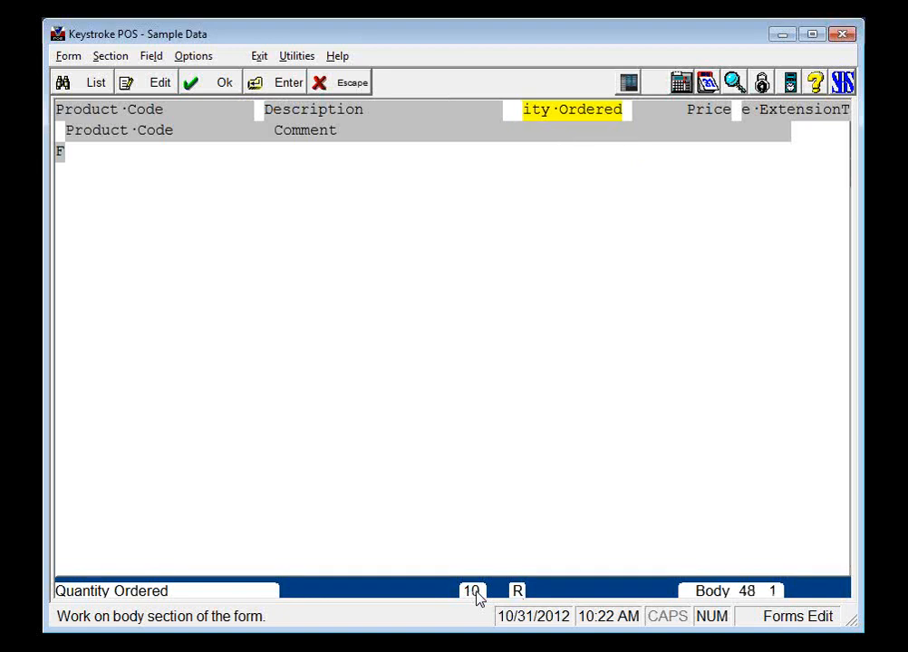
key(Return)
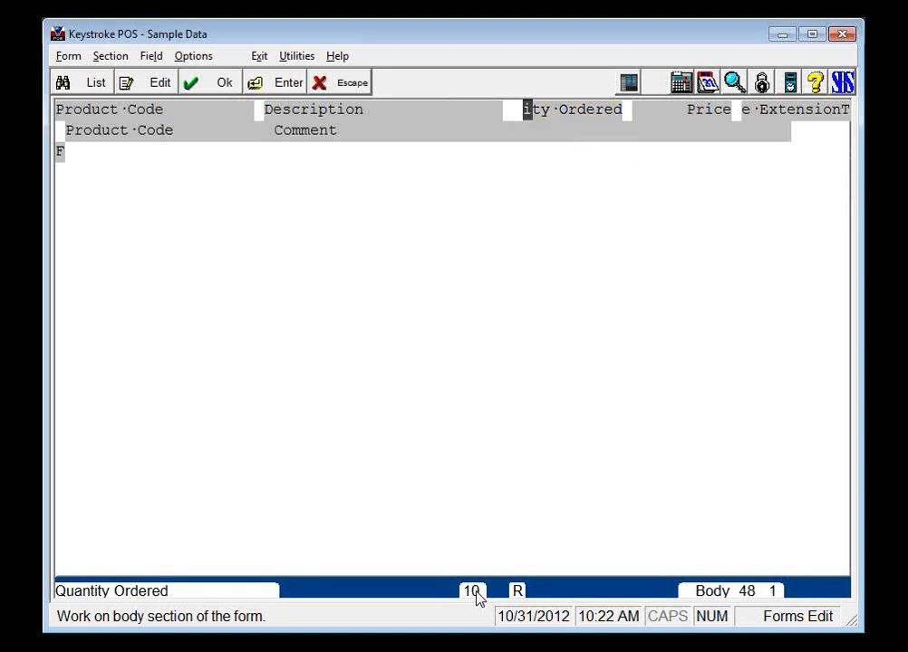
Go to the Product Code field on line 2 of the body and open its properties.
key(Right)
key(Up)
key(Down)
key(Home)
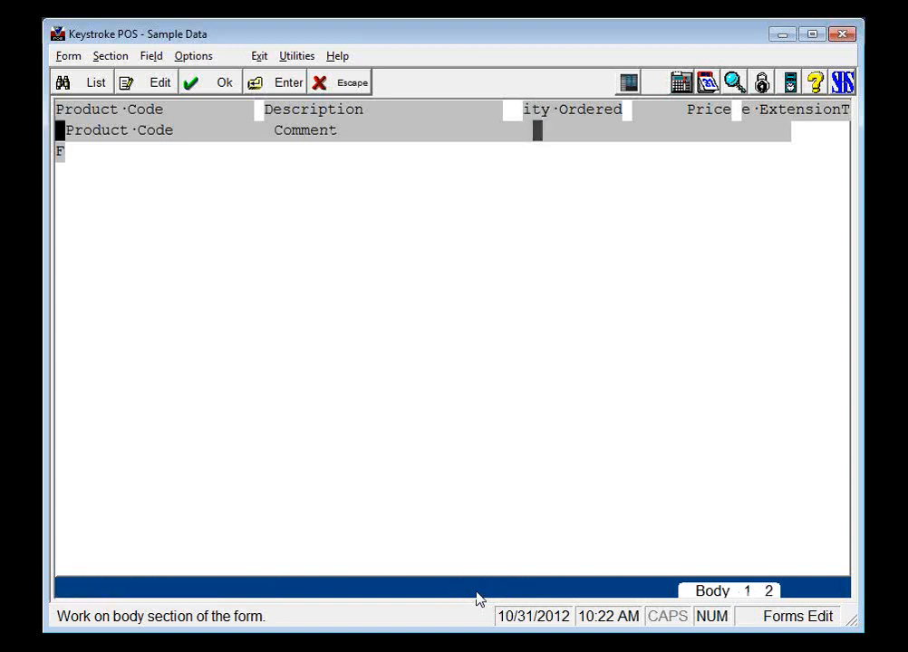
key(Up)
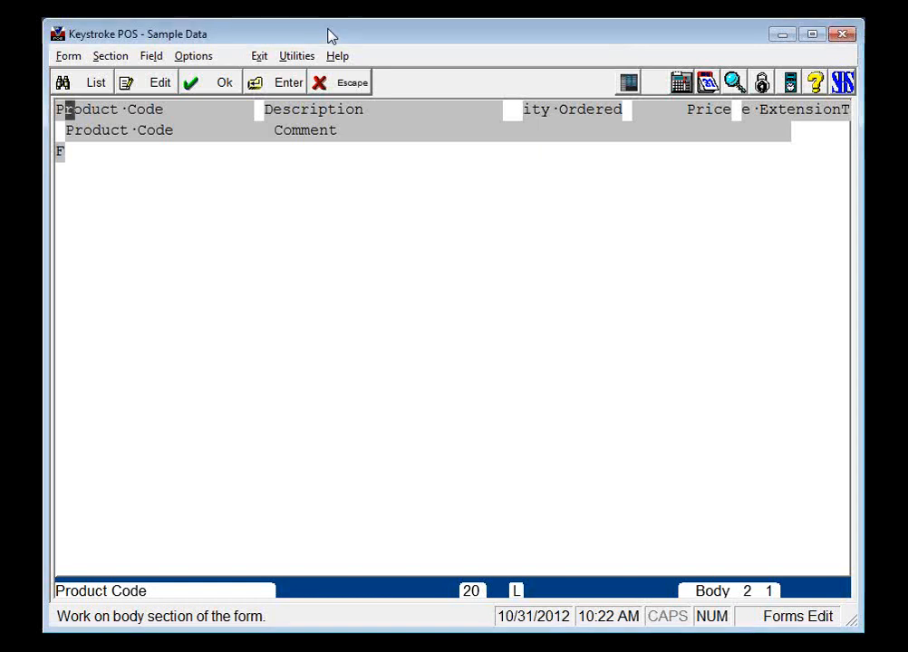
key(Down)
key(Right)
key(Right)
key(Right)
key(Right)
key(Right)
key(Right)
key(Right)
key(Right)
key(Right)
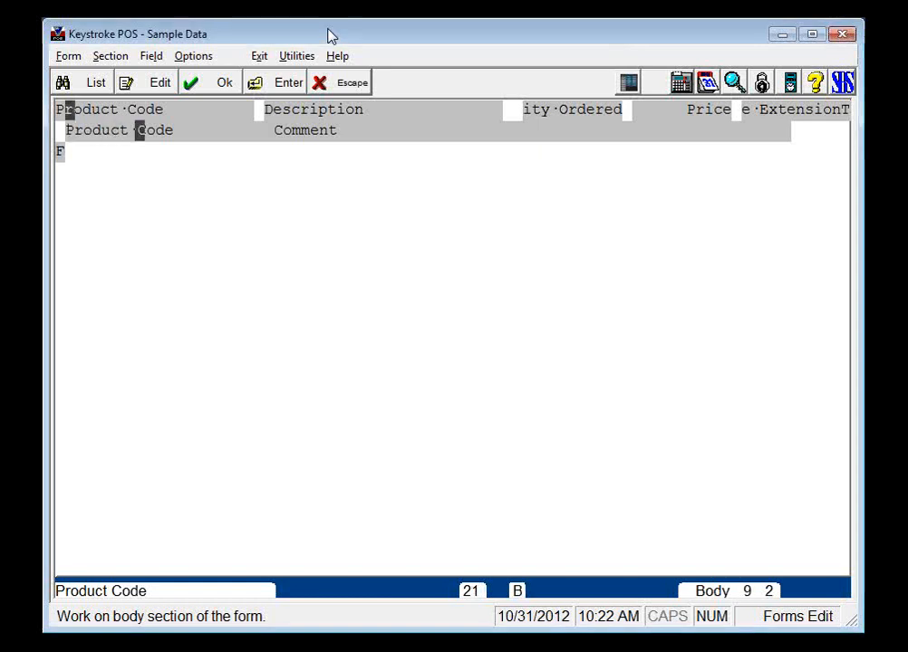
key(Return)
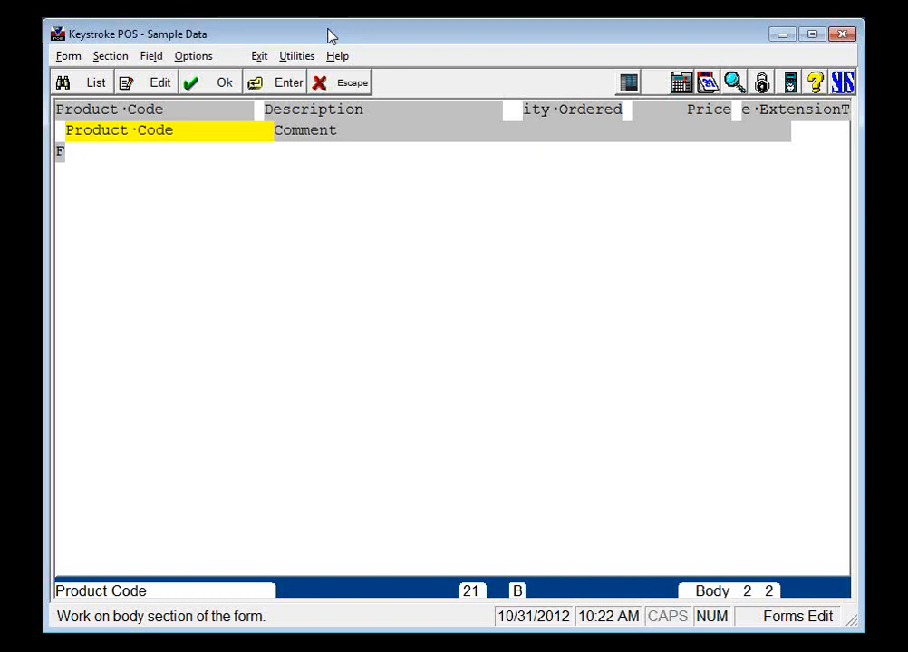
key(Return)
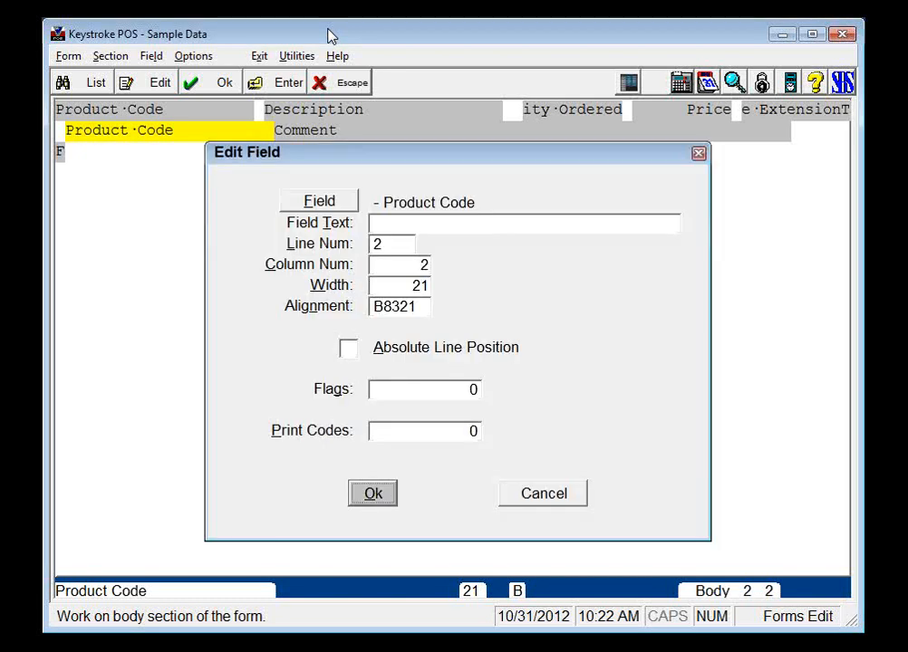
Review the alignment choices for the line 2 Product Code field, choose Barcode, and leave its properties without saving.
double_click(397, 310)
key(F2)
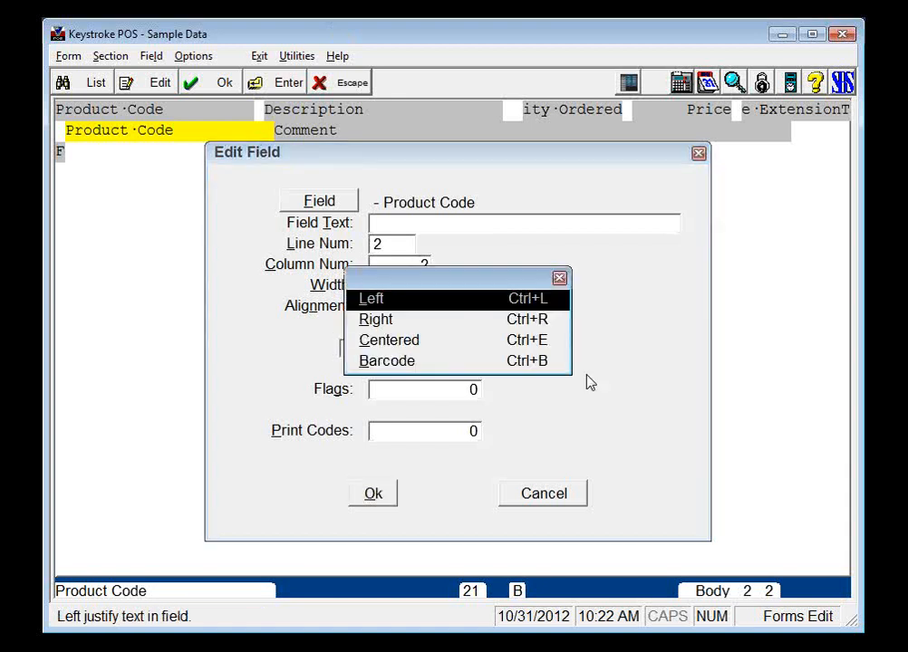
key(Down)
key(Down)
key(Down)
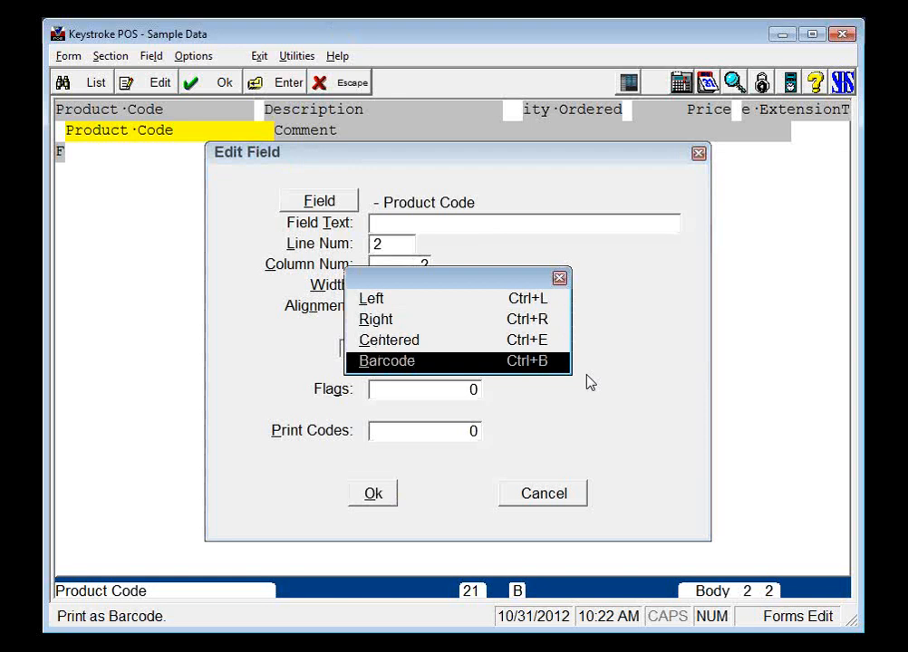
key(Return)
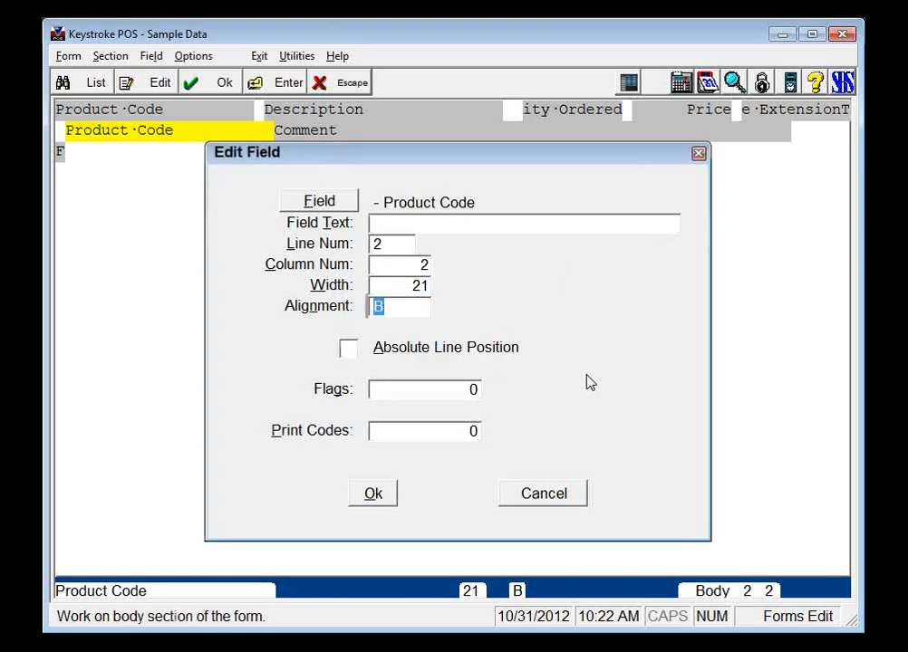
key(shift+Tab)
key(Tab)
key(Right)
key(Return)
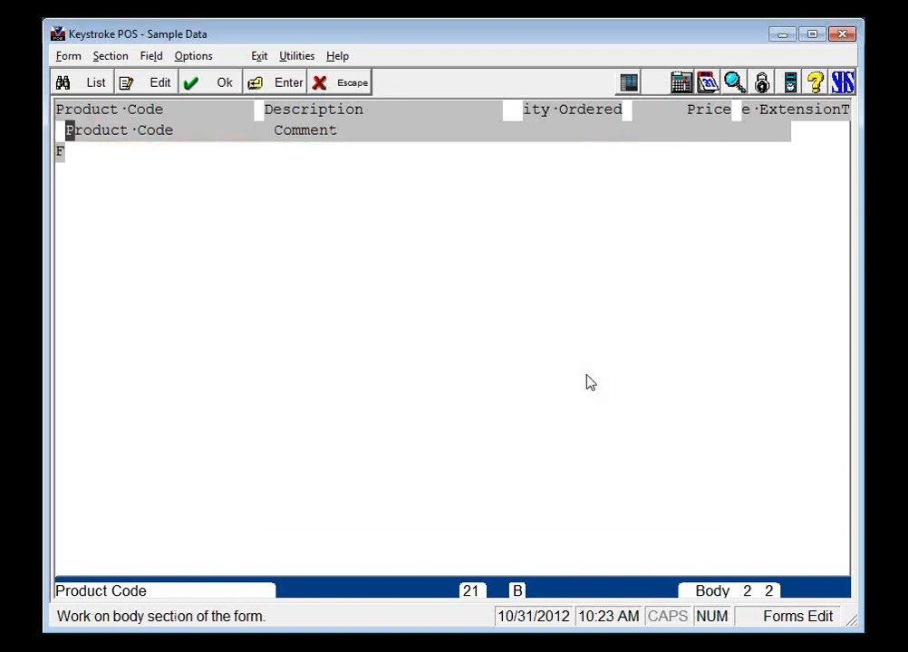
Examine the leading characters of the barcode alignment code in the line 2 Product Code field's properties without saving changes.
key(Return)
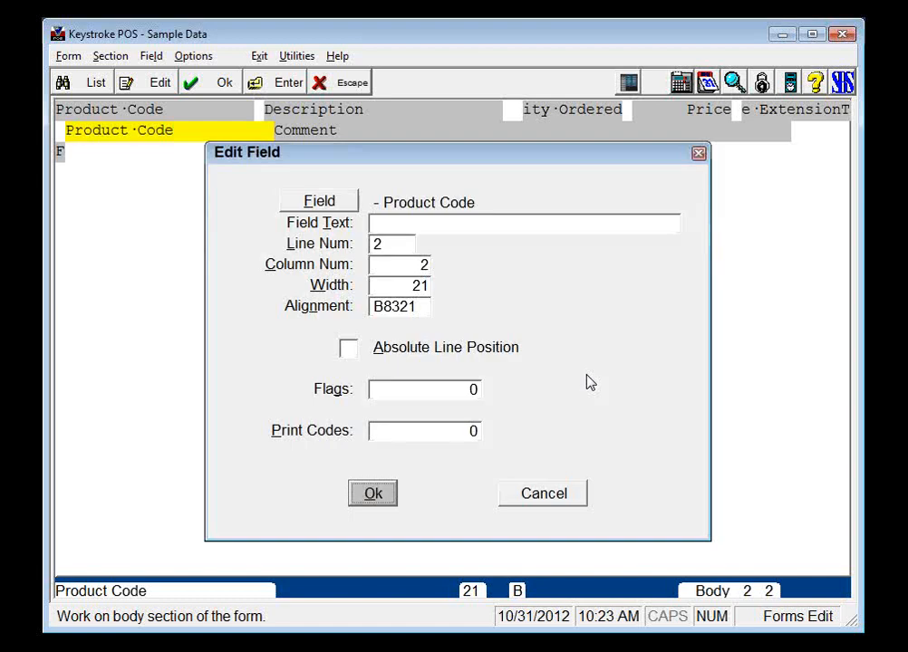
double_click(392, 308)
click(394, 307)
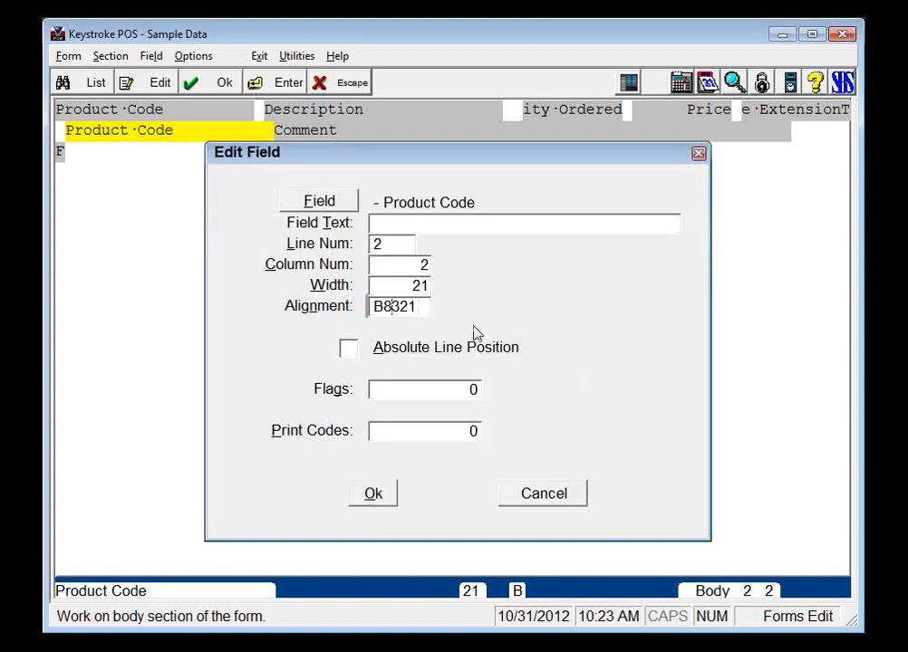
key(shift+Home)
key(Left)
key(shift+Right)
key(Right)
key(shift+Right)
key(Escape)
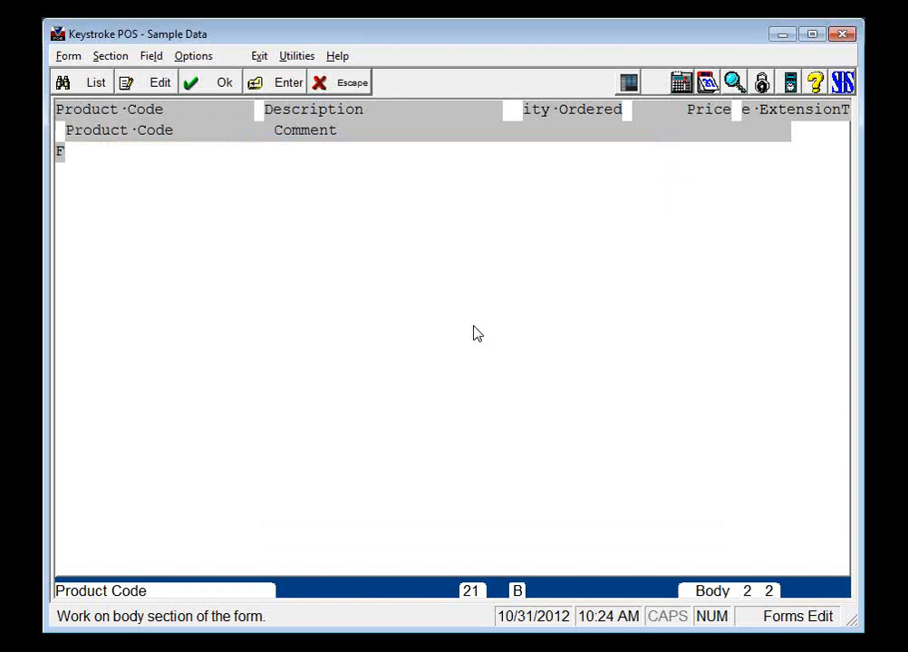
Exit the Forms Editor without saving the changes to the form.
key(alt)
key(x)
key(Return)
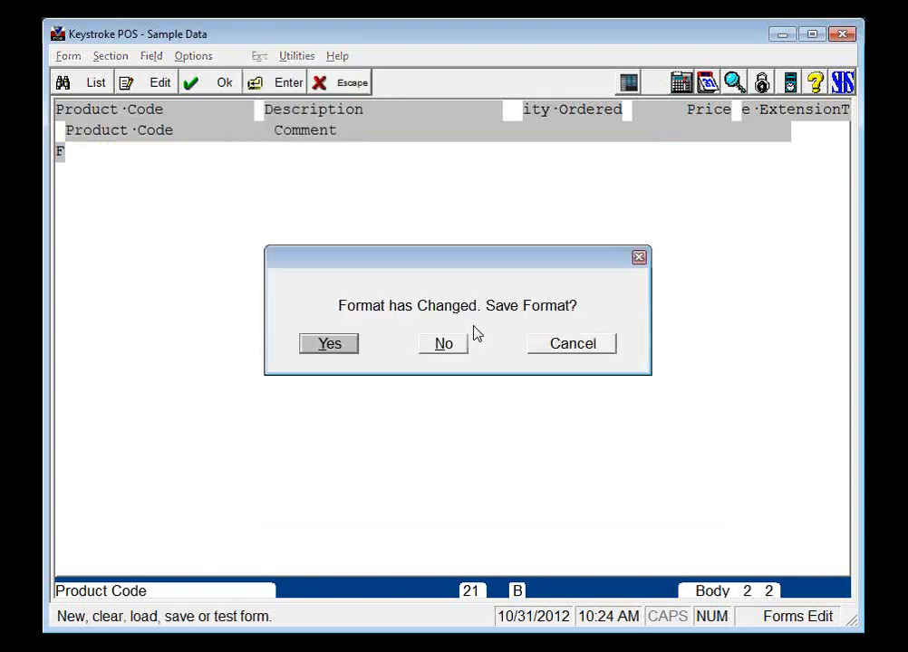
key(Return)
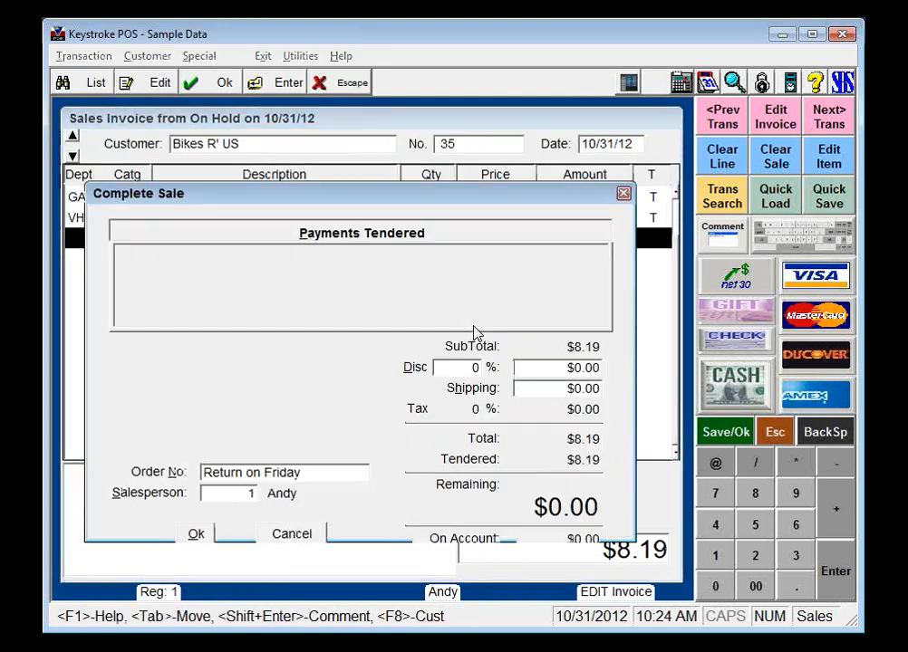
Preview sales invoice 35 with the Barcode Invoice form, view the whole page, and set the zoom to 80%.
key(Up)
key(Return)
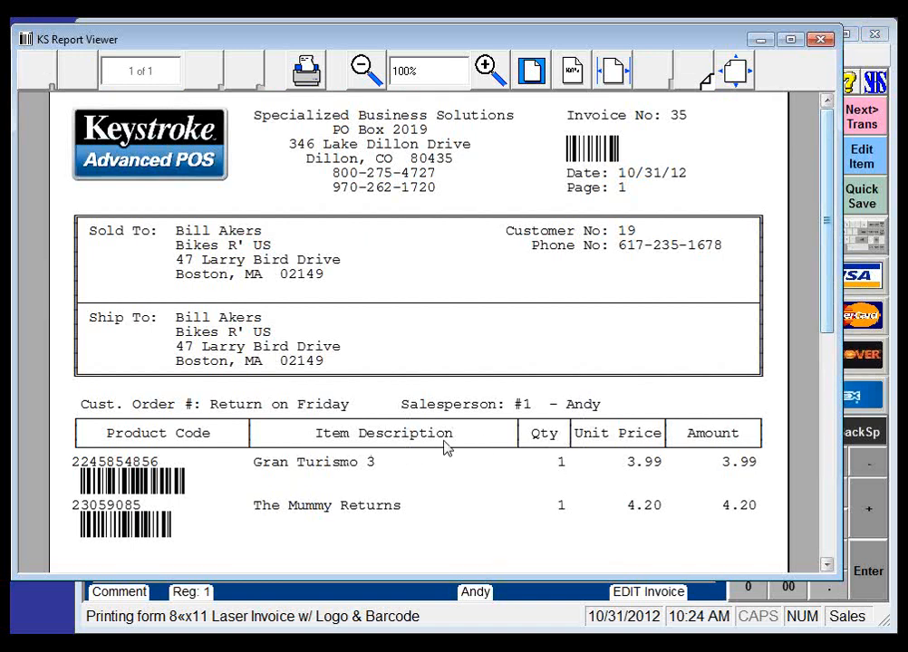
click(523, 83)
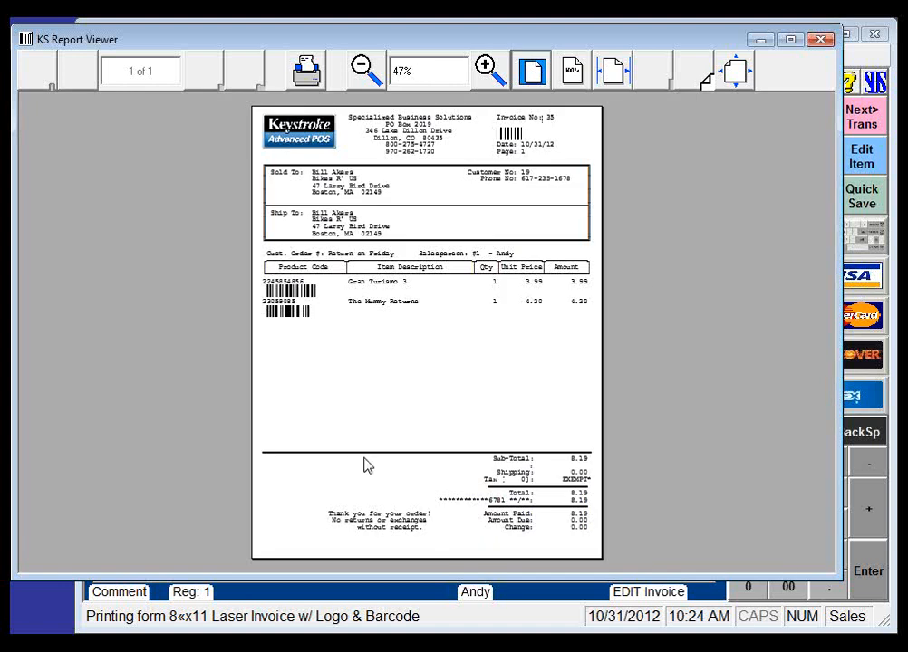
click(488, 68)
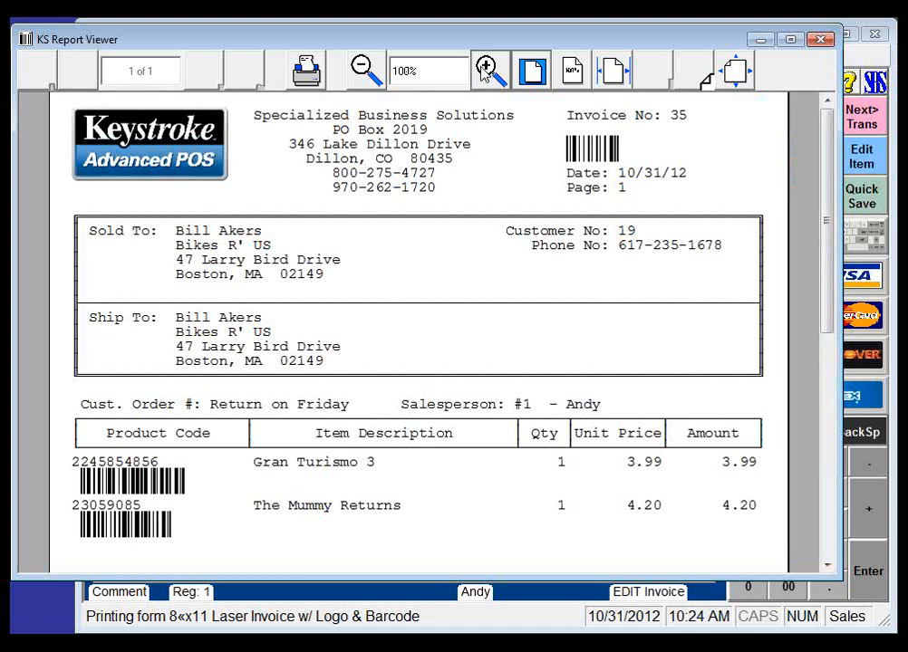
click(363, 71)
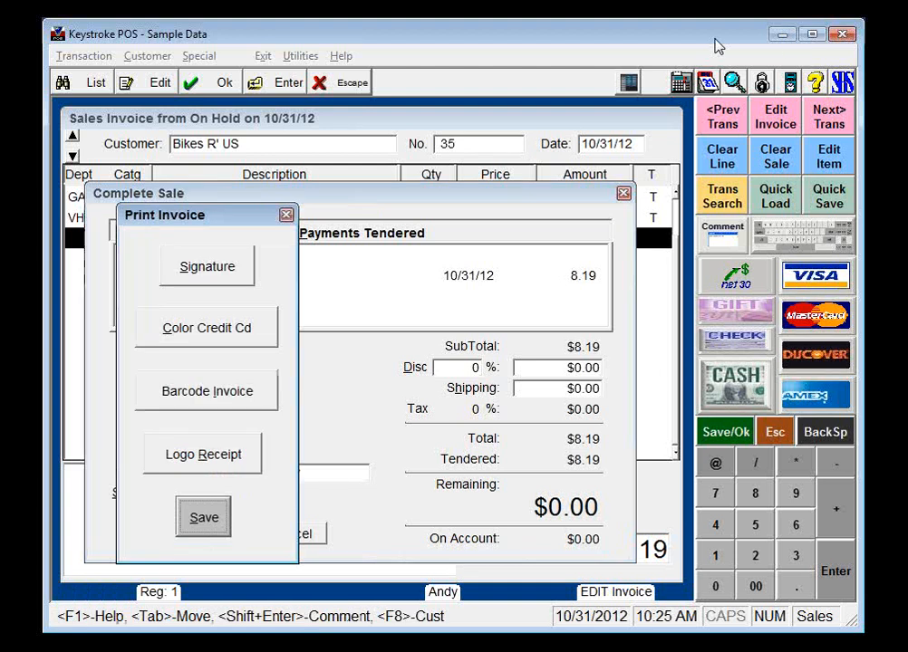
Save the invoice and open the Forms Editor from the custom modules.
key(Return)
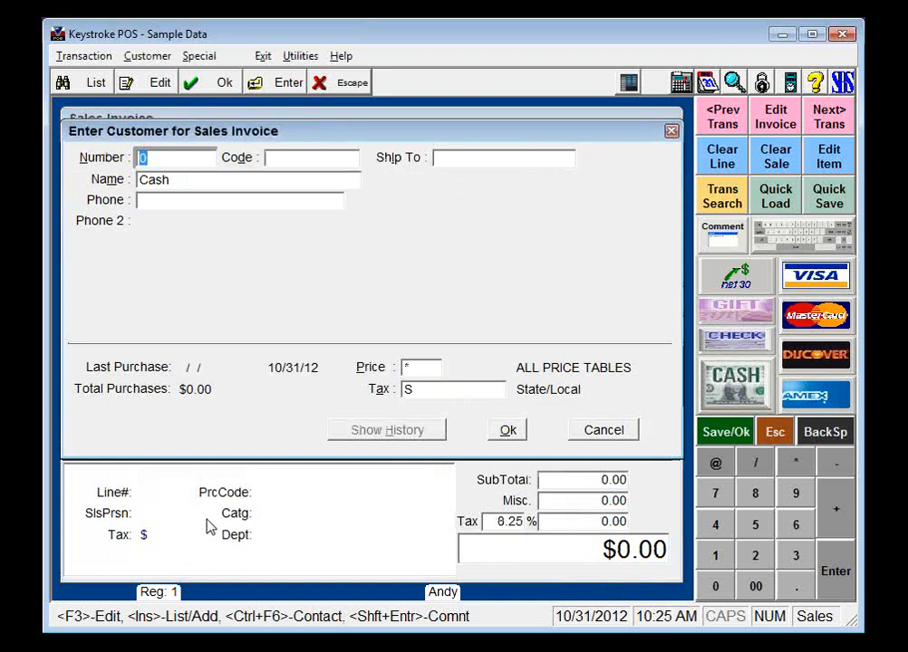
key(alt)
key(e)
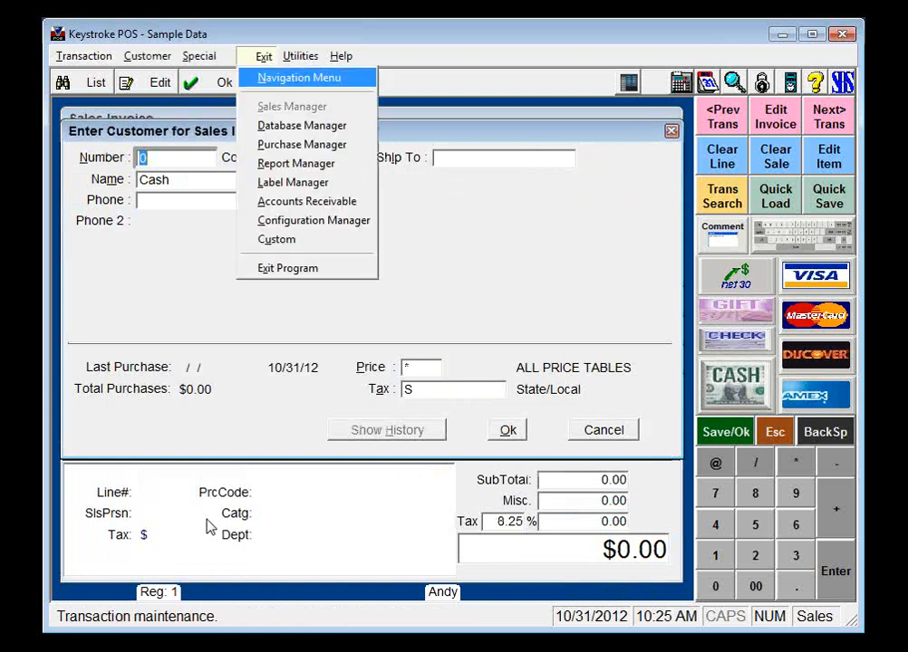
key(u)
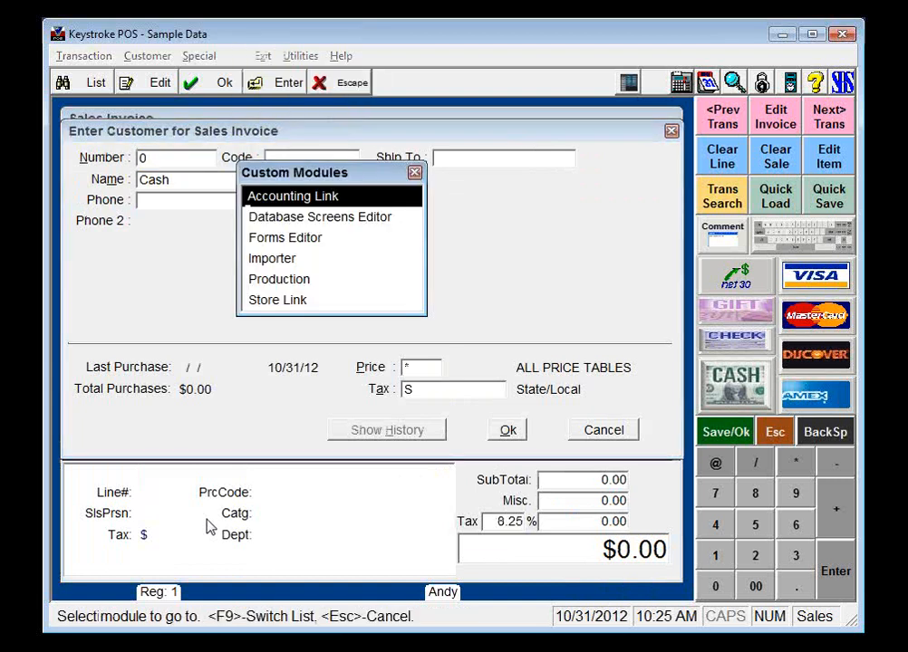
key(Down)
key(Down)
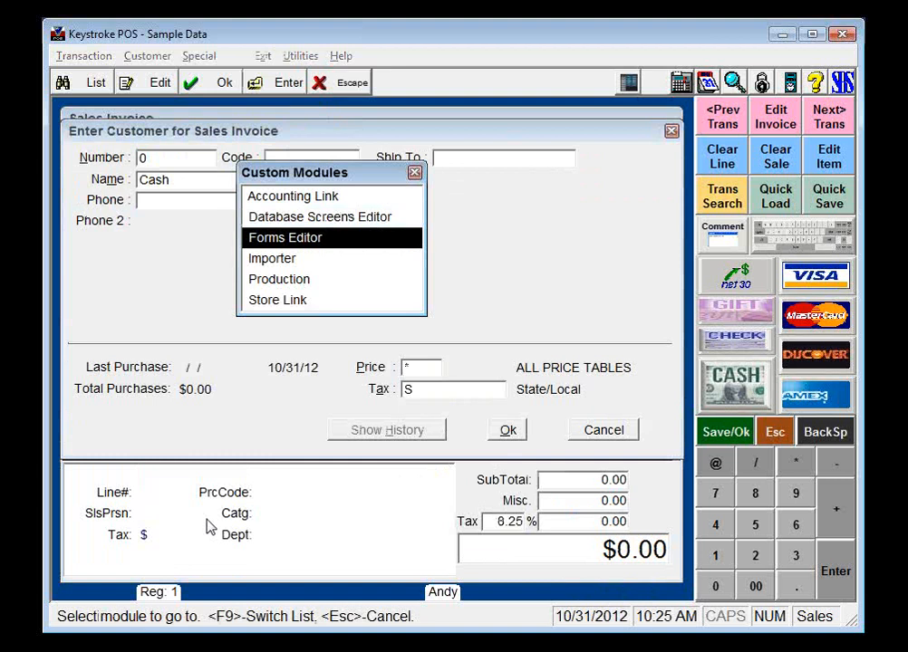
key(Return)
key(Return)
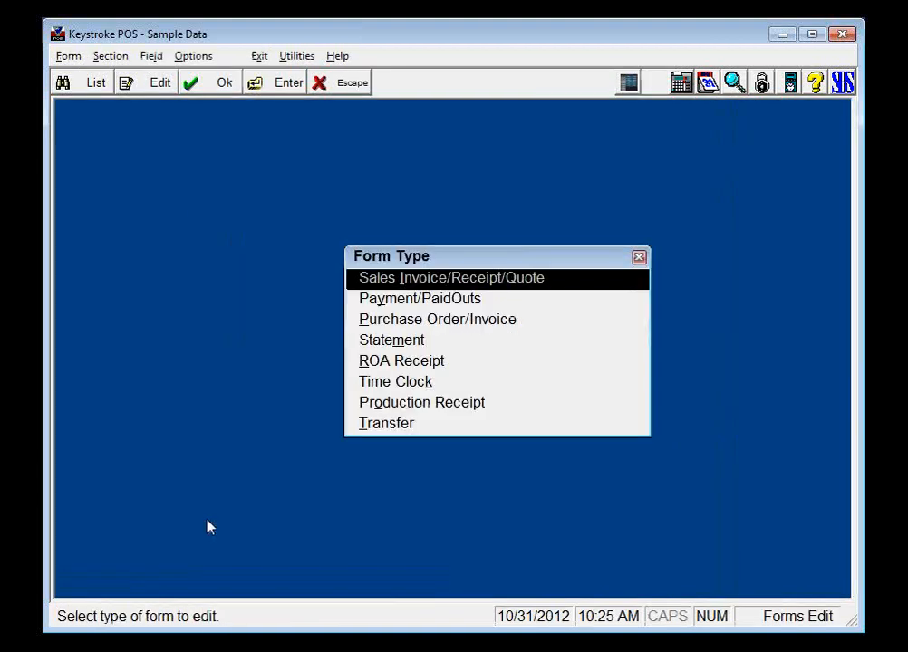
Load the KSPLOGOB.NVC form of type Sales Invoice/Receipt/Quote.
key(Return)
key(k)
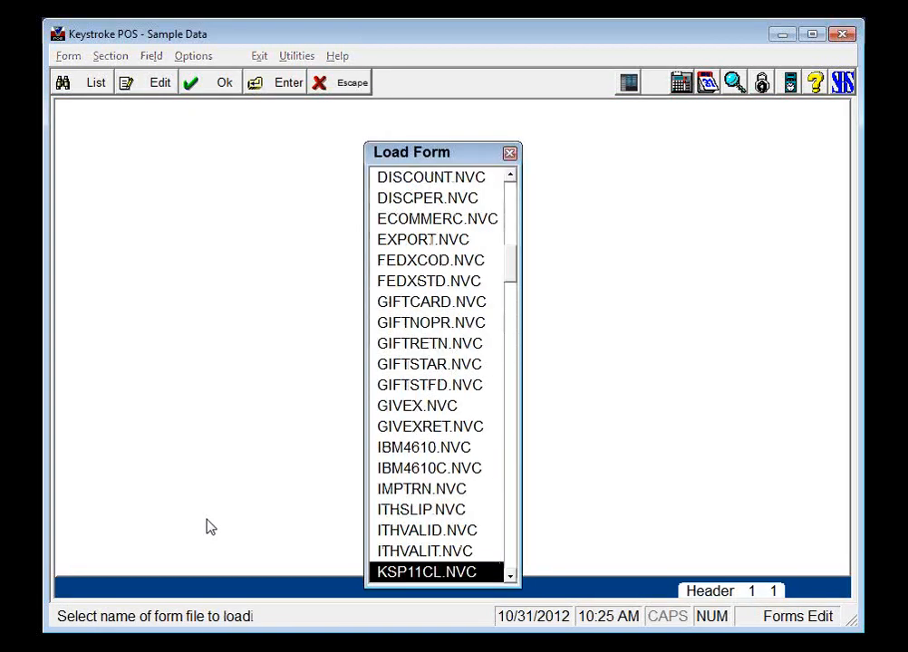
key(Page_Down)
key(Page_Down)
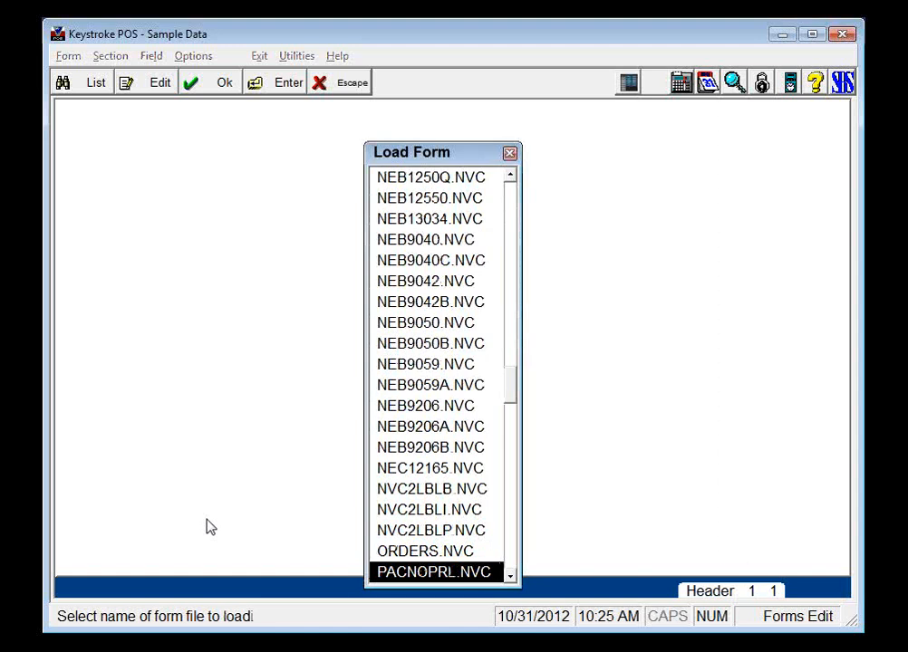
key(Page_Up)
key(Up)
key(Up)
key(Up)
key(Up)
key(Up)
key(Up)
key(Up)
key(Up)
key(Up)
key(Up)
key(Up)
key(Up)
key(Up)
key(Up)
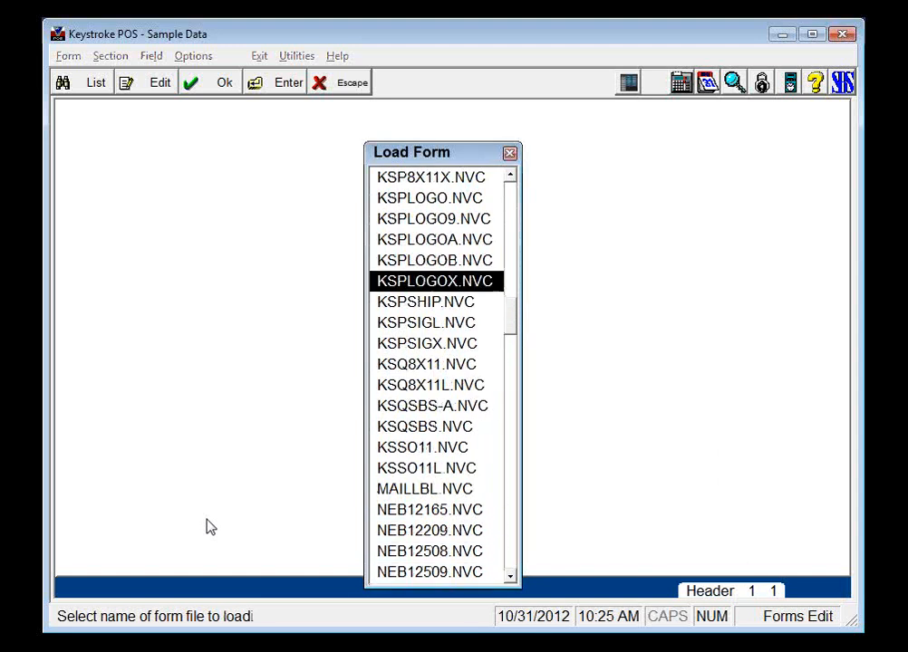
key(Up)
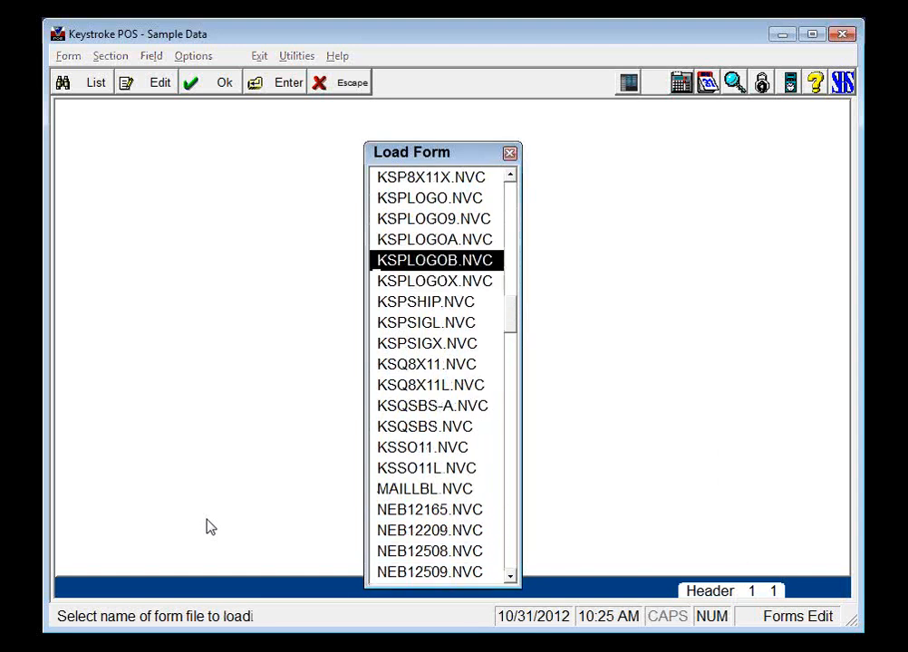
key(Return)
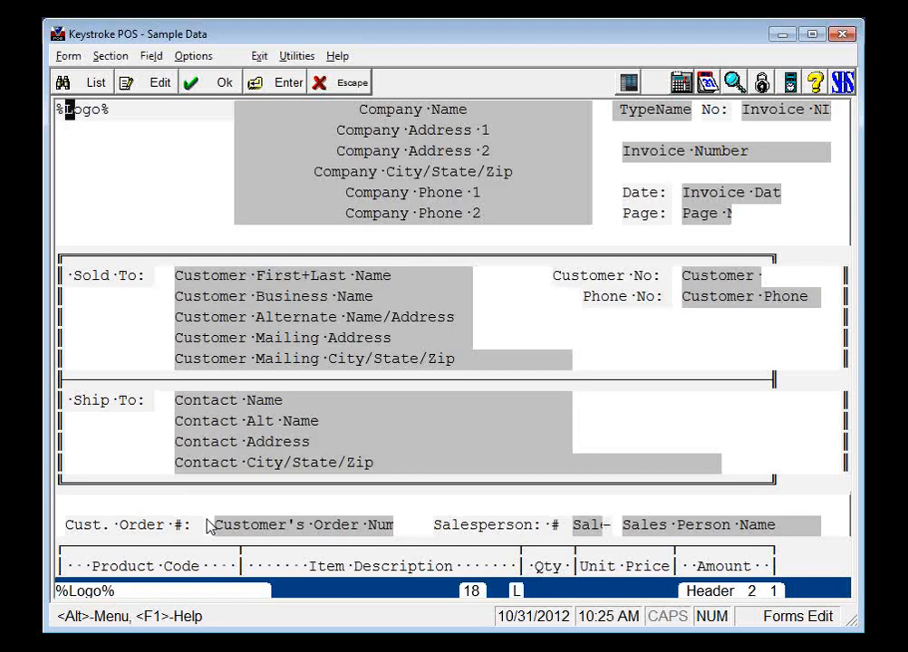
Check the header layout against the invoice preview, minimize the preview, and switch to the form's Body section.
key(Right)
key(Right)
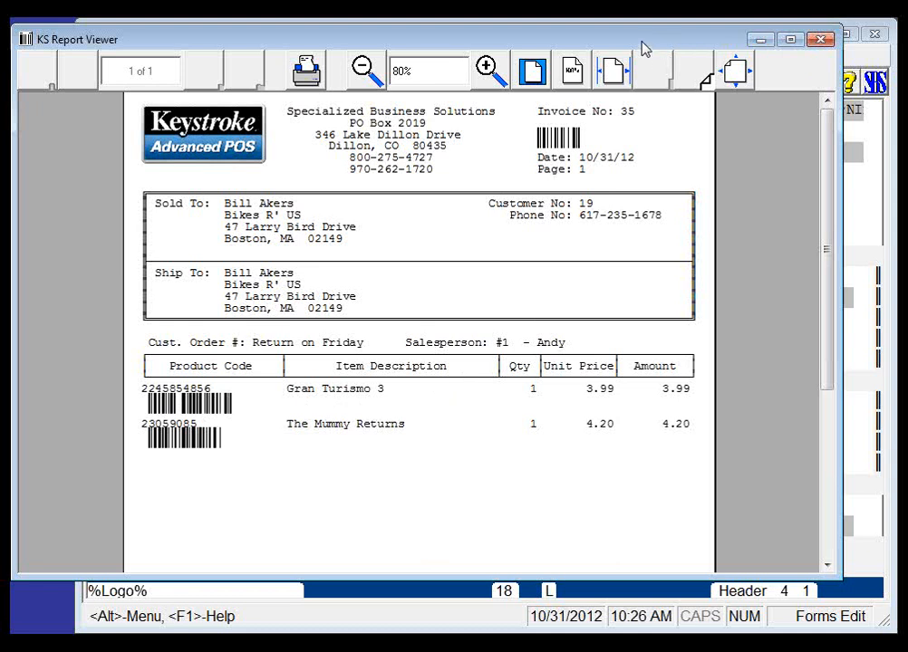
click(757, 41)
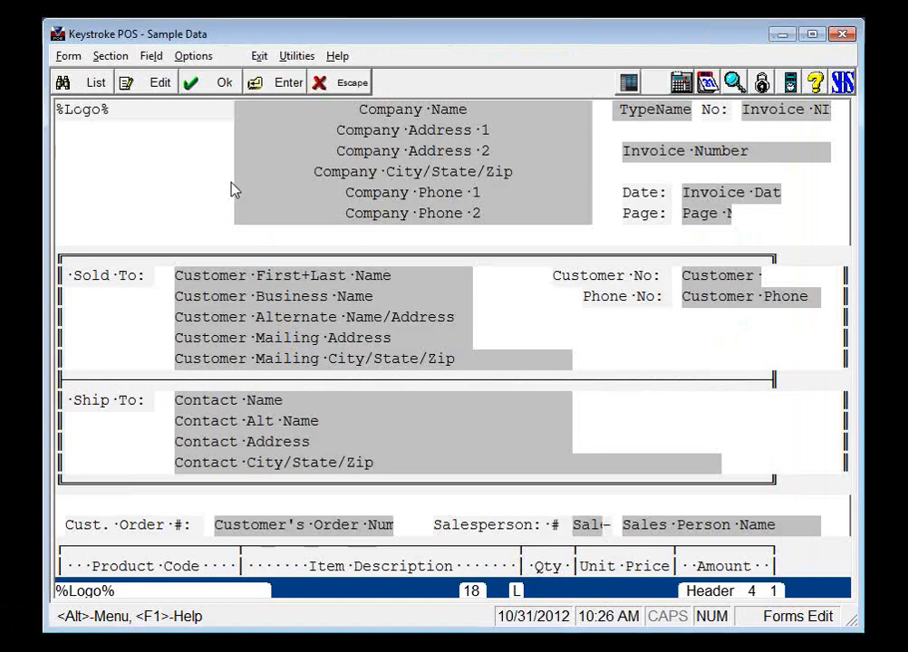
key(alt)
key(s)
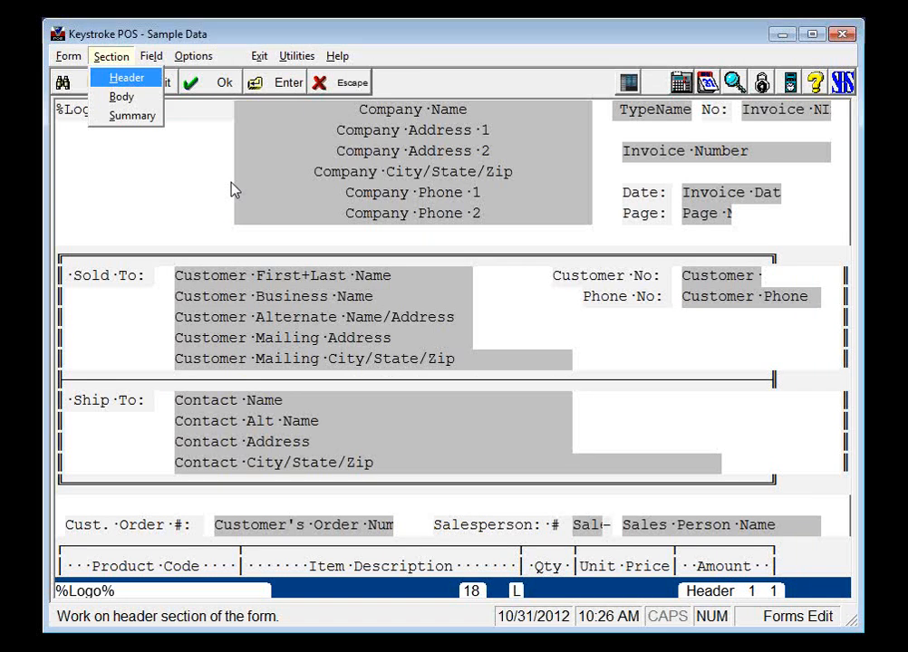
key(Down)
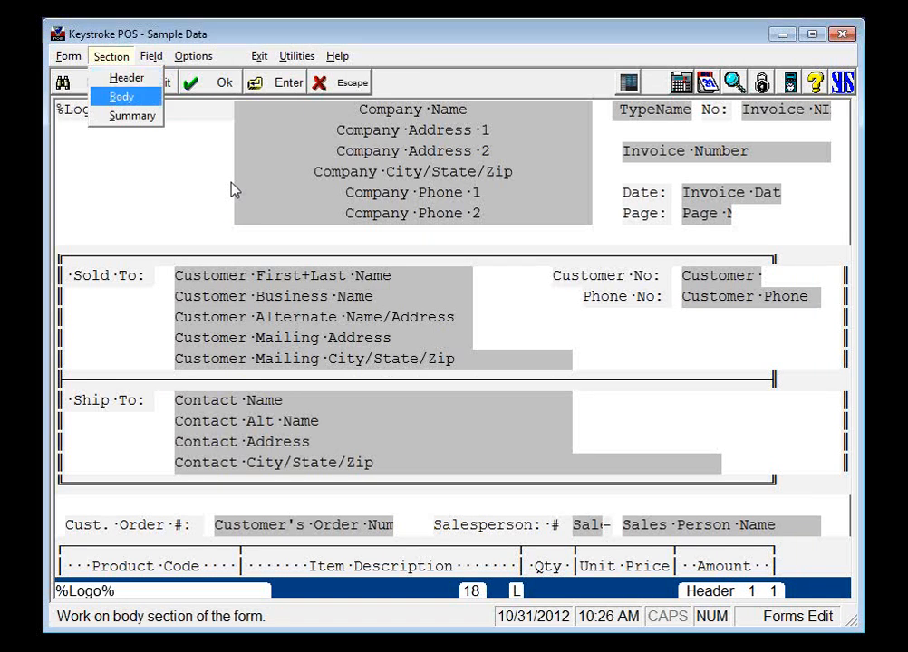
key(Return)
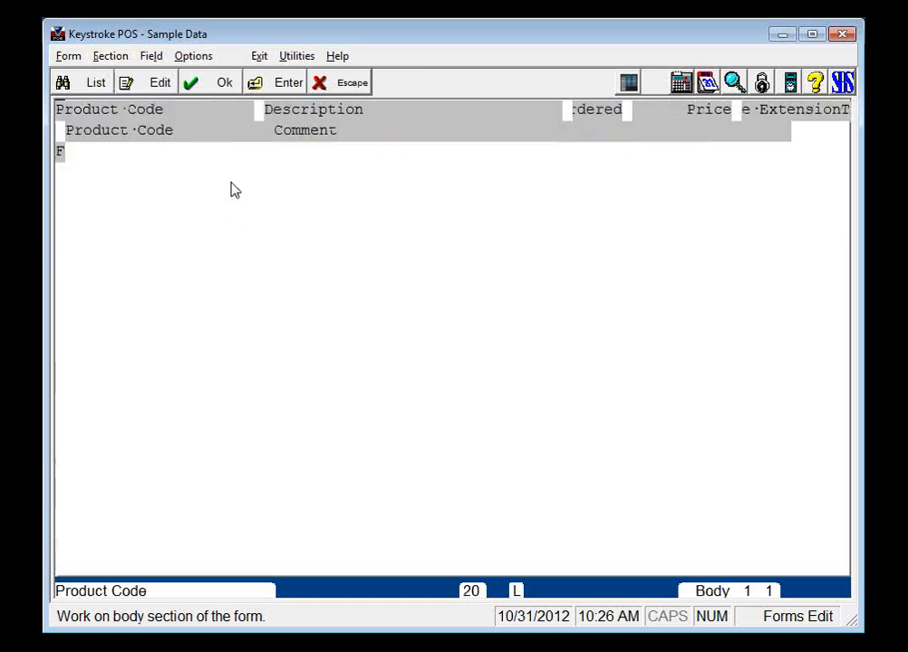
Pick up the Product Code field on line 1 of the body and compare its position with the invoice preview.
key(Right)
key(Right)
key(Right)
key(Right)
key(Return)
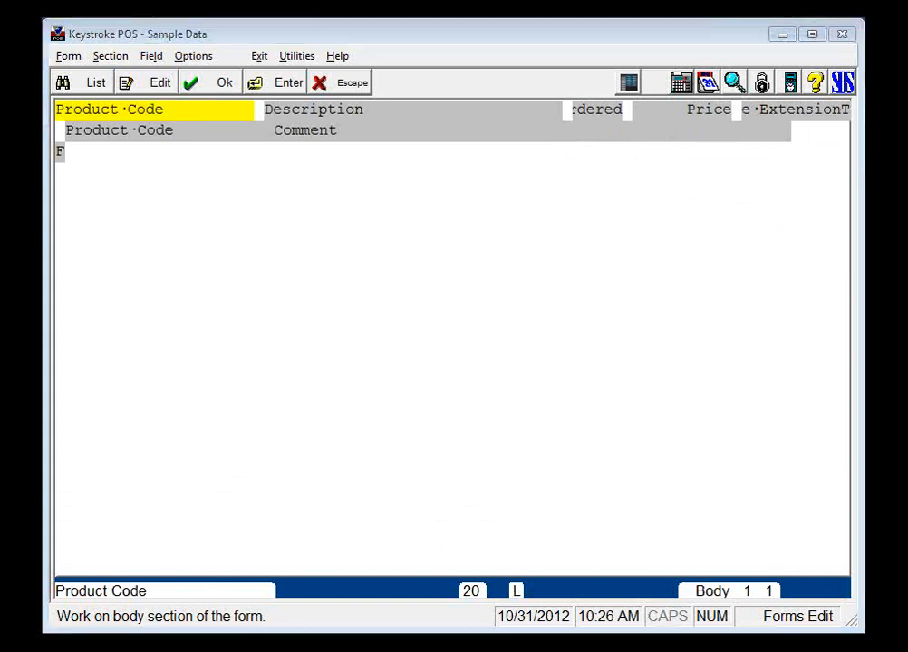
key(alt+Tab)
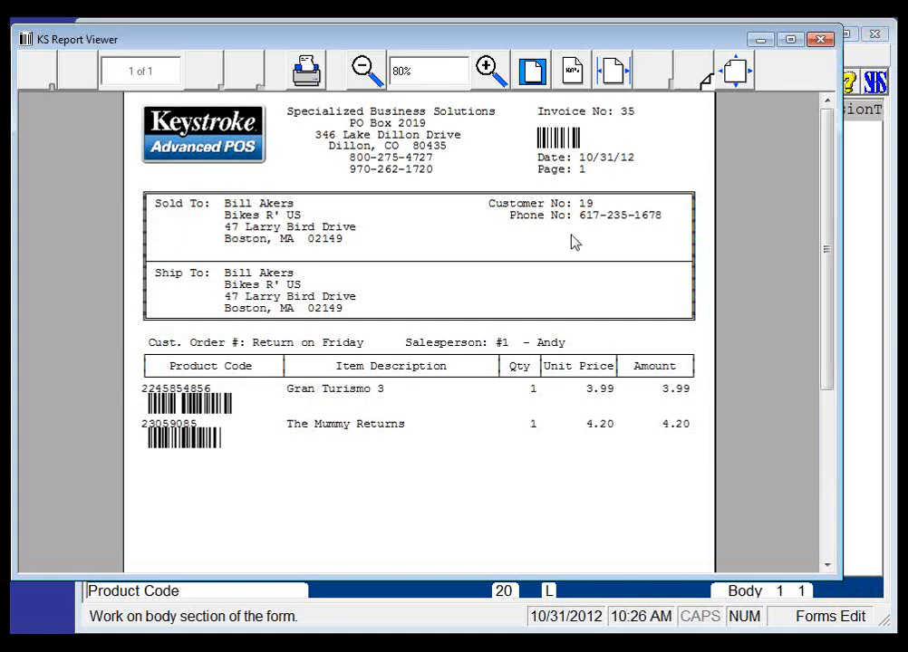
click(762, 41)
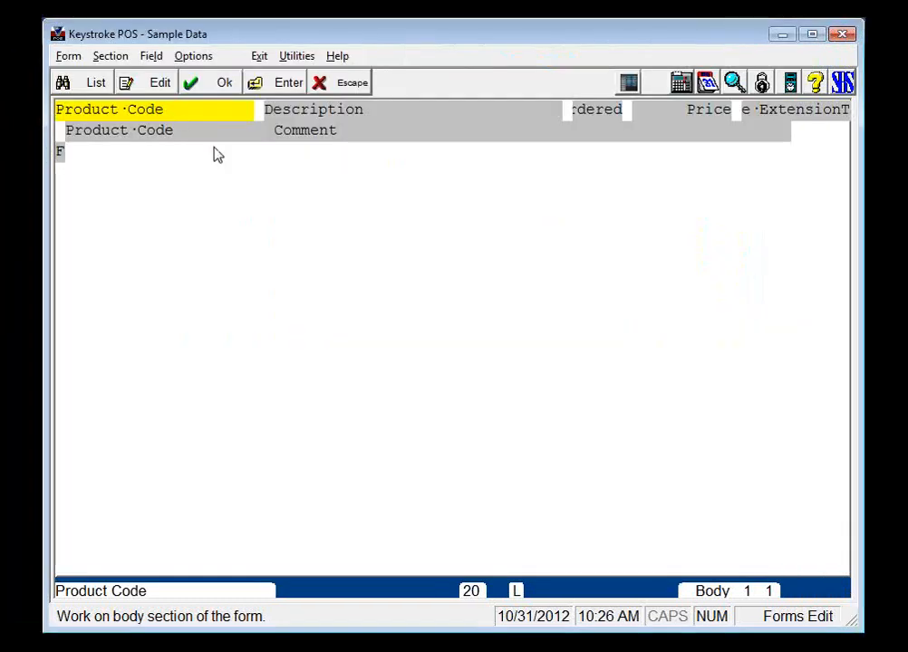
Move the picked-up Product Code field down to line 4 at column 5.
key(Down)
key(Down)
key(Down)
key(Right)
key(Right)
key(Right)
key(Right)
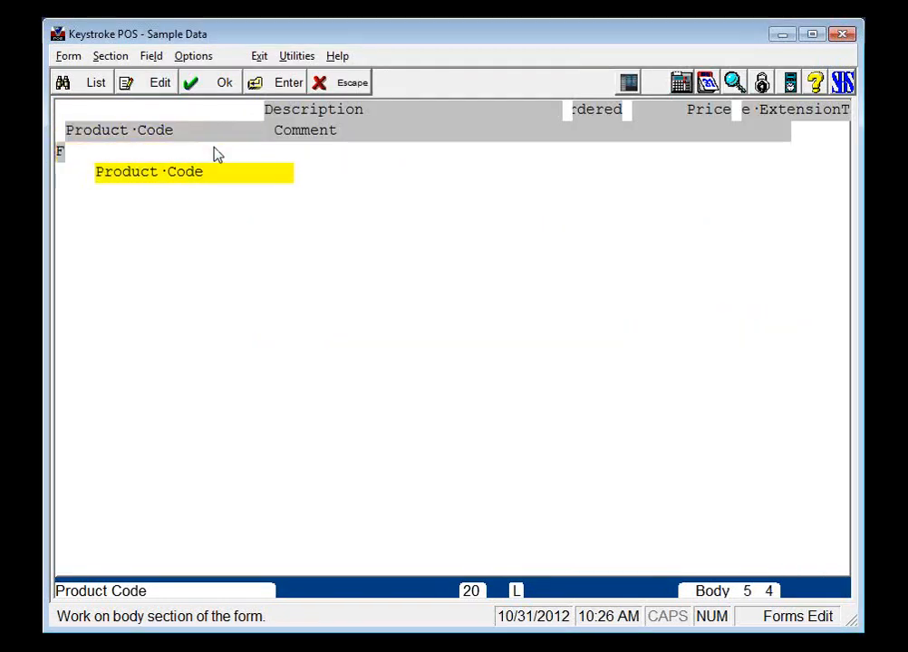
Place the picked-up Product Code field on line 1 of the body at column 2.
key(Up)
key(Up)
key(Up)
key(Left)
key(Left)
key(Left)
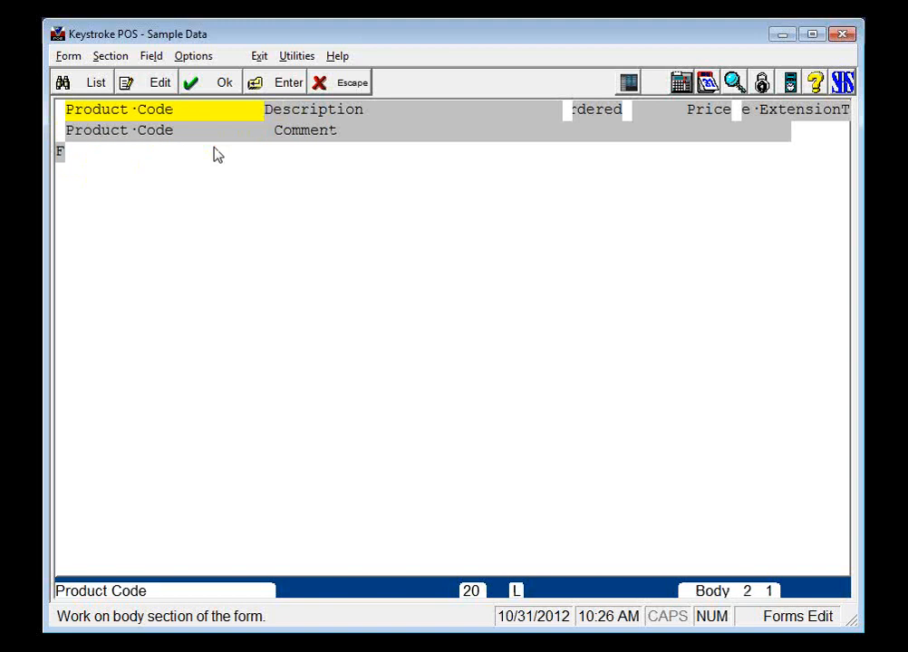
key(Left)
key(Right)
key(Escape)
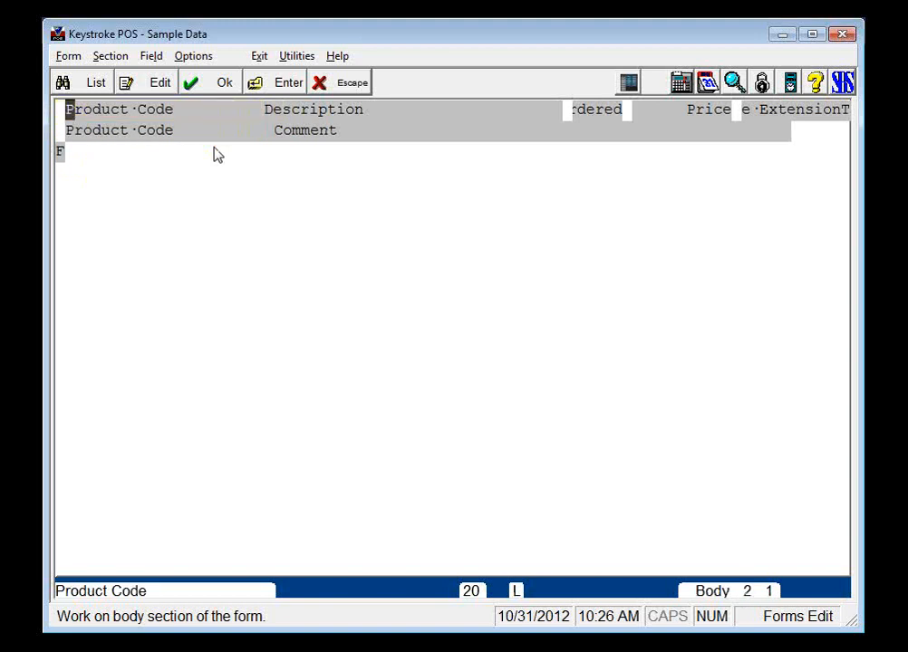
Open the properties of the barcode Product Code field on line 2 of the body.
key(Down)
key(Right)
key(Right)
key(Right)
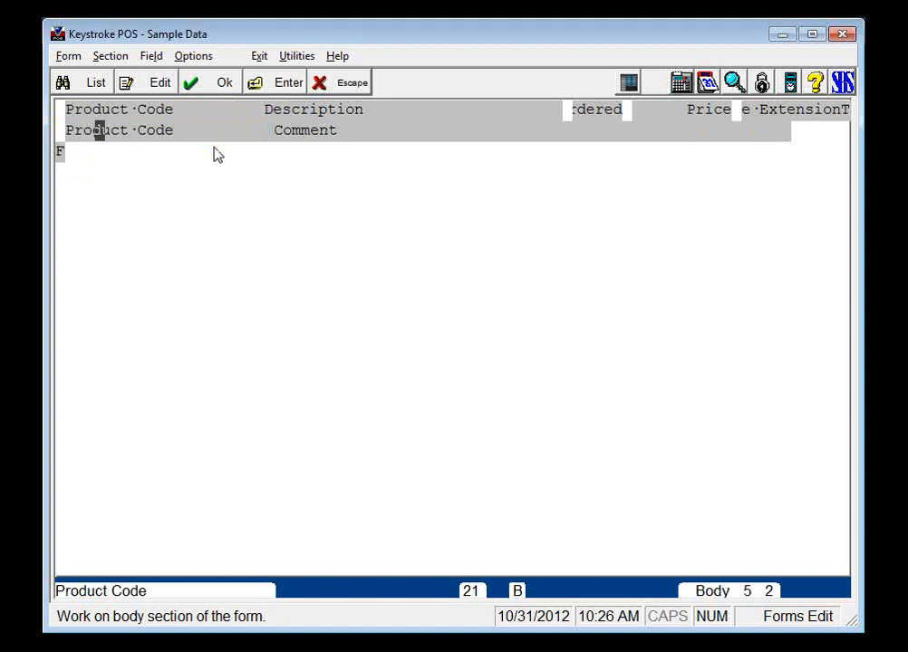
key(Return)
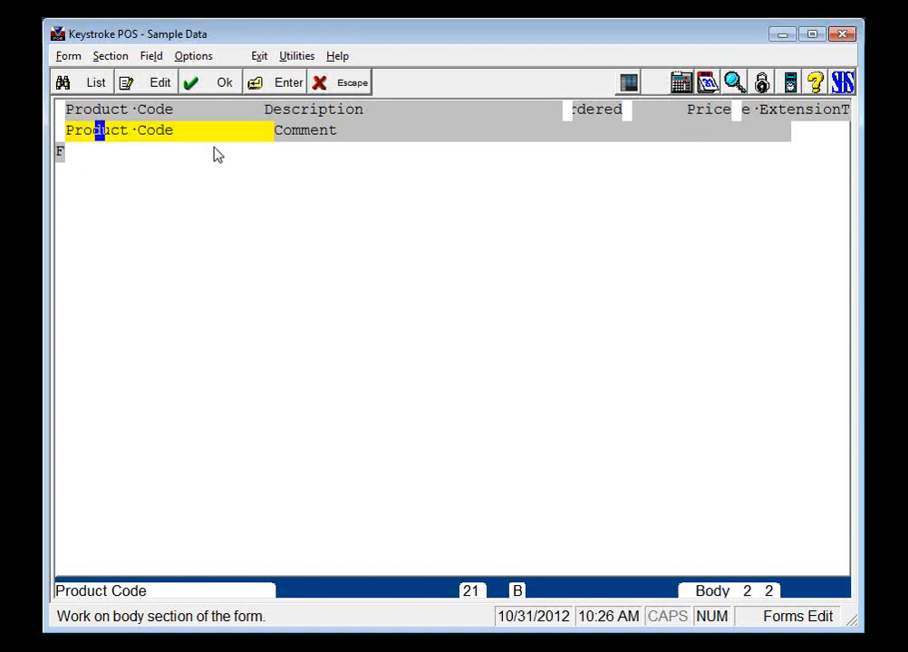
key(Return)
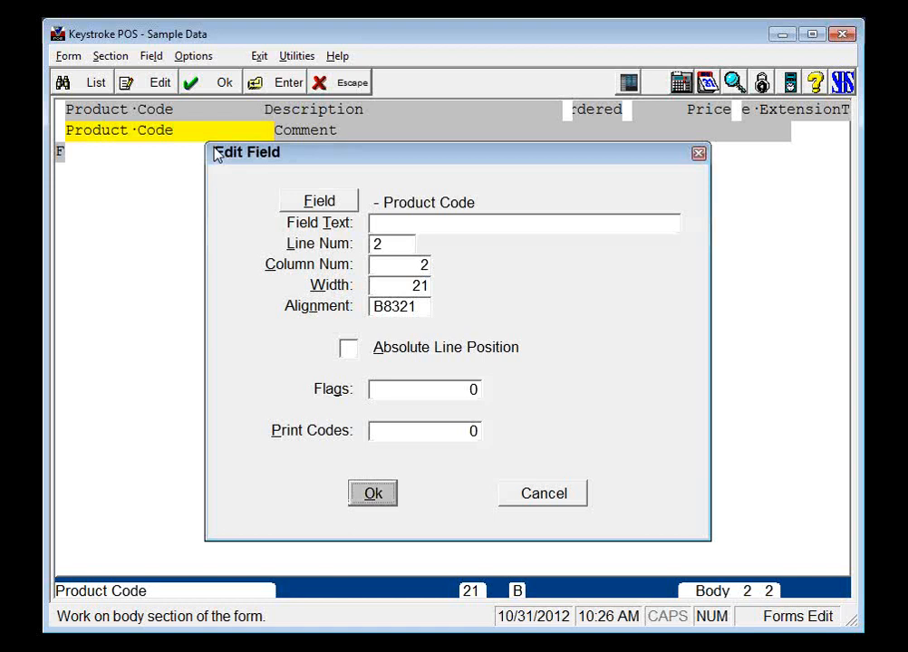
Examine the barcode Product Code field's Alignment code B8321 character by character.
double_click(378, 308)
click(378, 308)
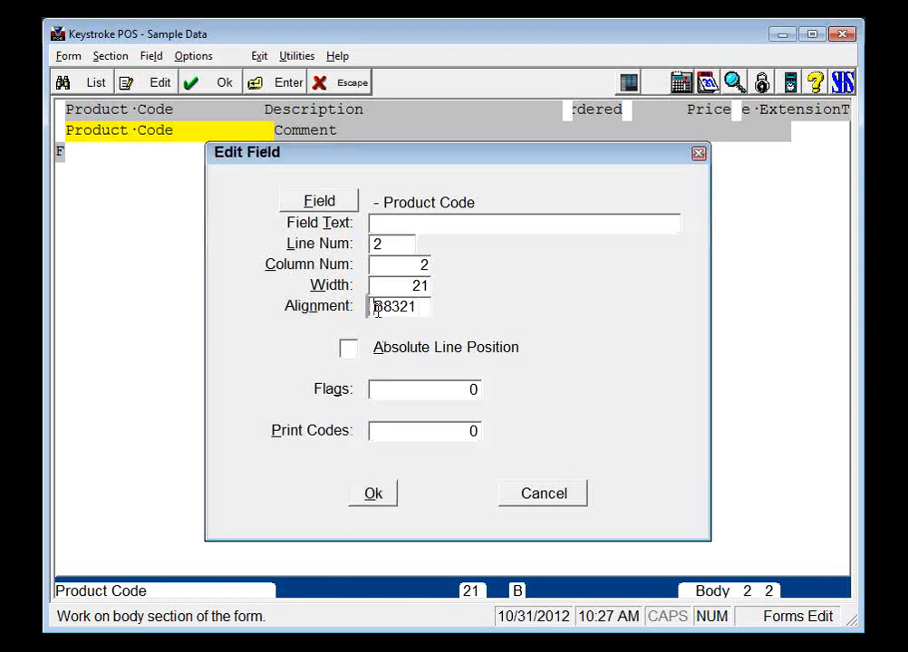
key(shift+Right)
key(shift+Right)
key(Right)
key(shift+Right)
key(Right)
key(Right)
key(Left)
key(shift+Right)
key(Right)
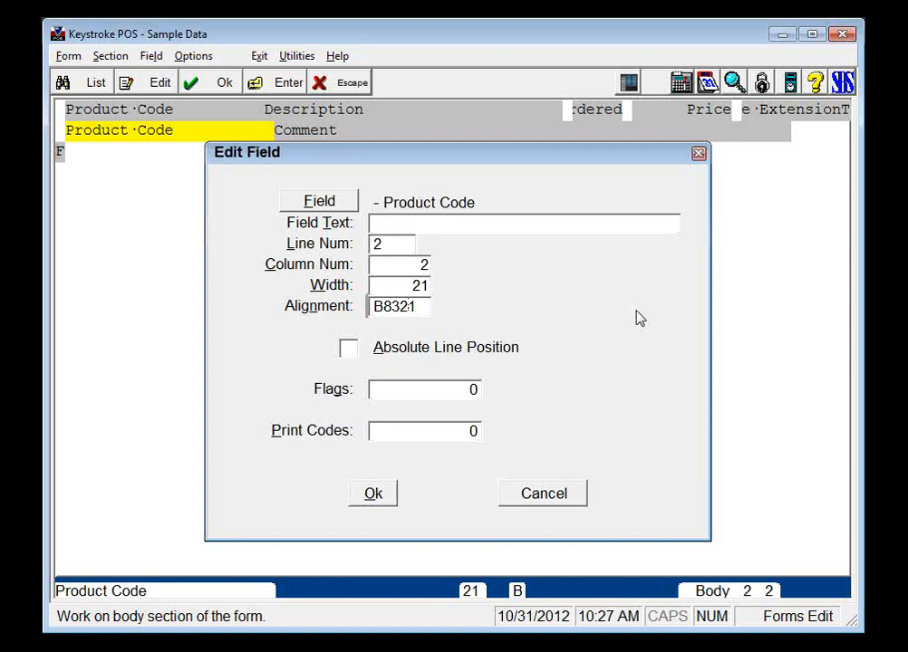
Look over the Flags and Print Codes entries, close the properties without changes and release the Product Code field.
key(Tab)
key(Tab)
key(Tab)
key(shift+Tab)
key(shift+Tab)
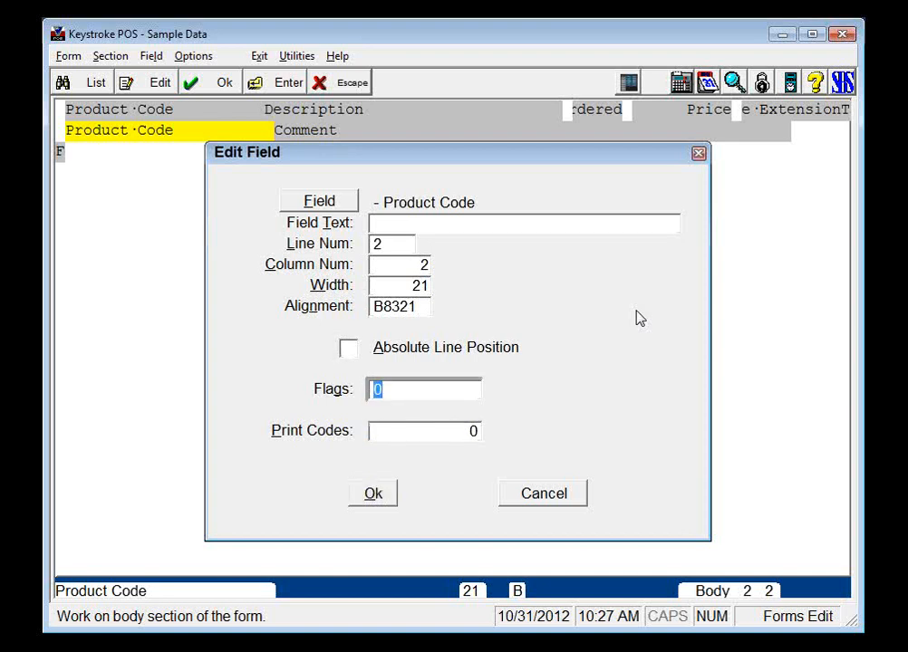
key(Escape)
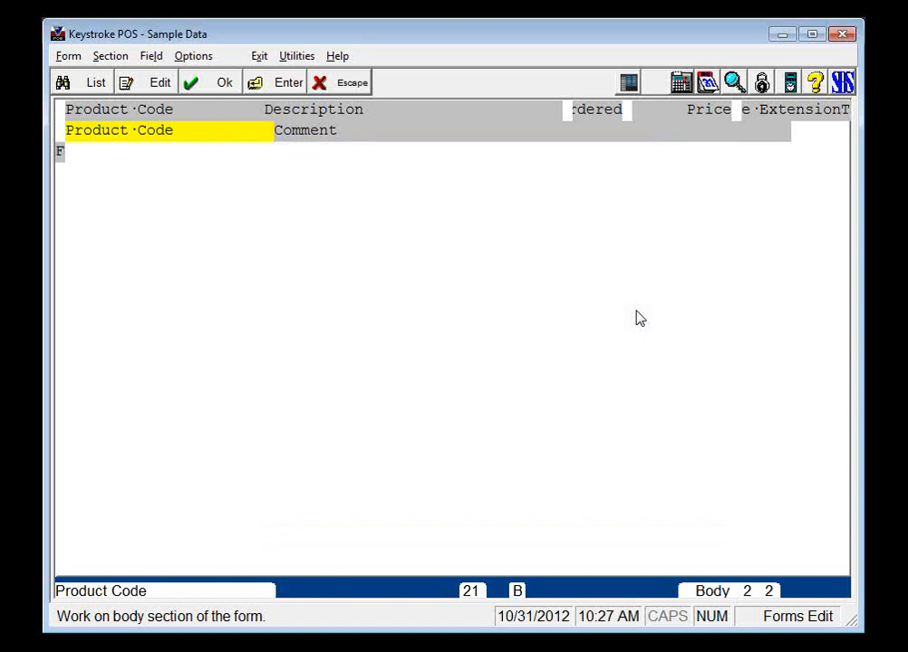
key(Escape)
Replace the Form Message field on line 3 of the body with a single blank-space text field at column 1.
key(Down)
key(Left)
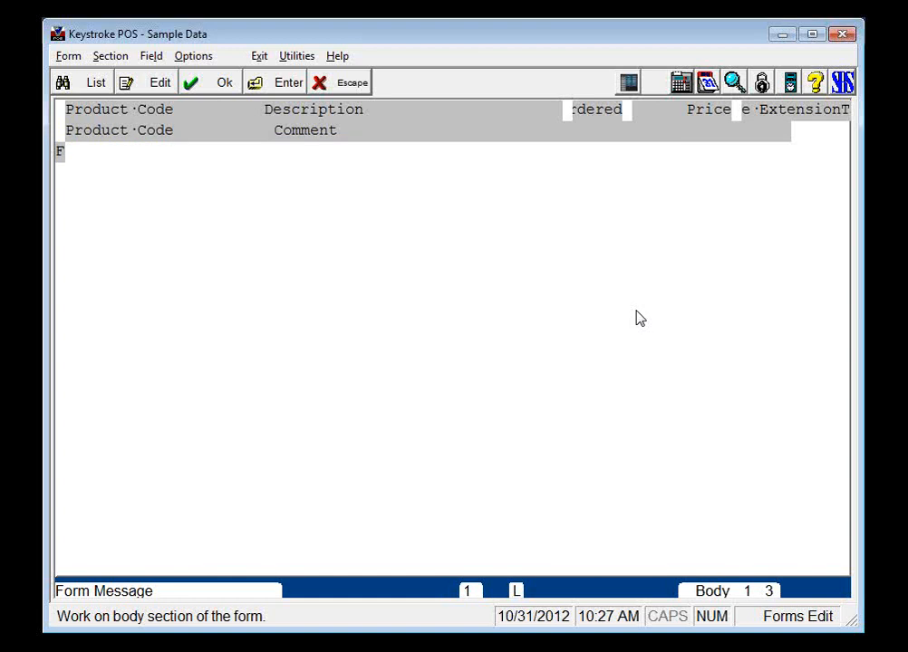
key(Delete)
key(Down)
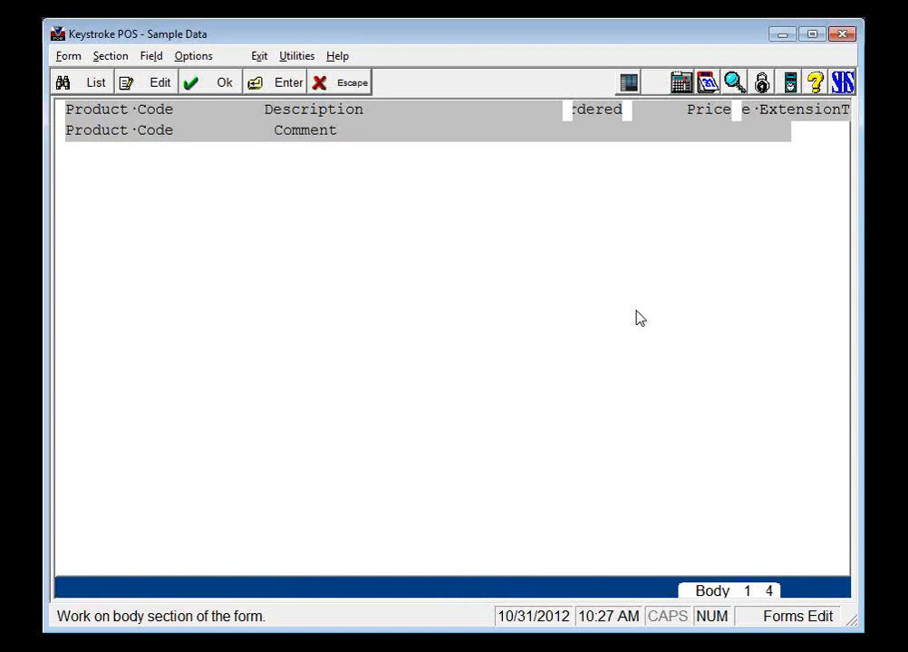
key(Up)
key(Right)
key(Left)
key(Right)
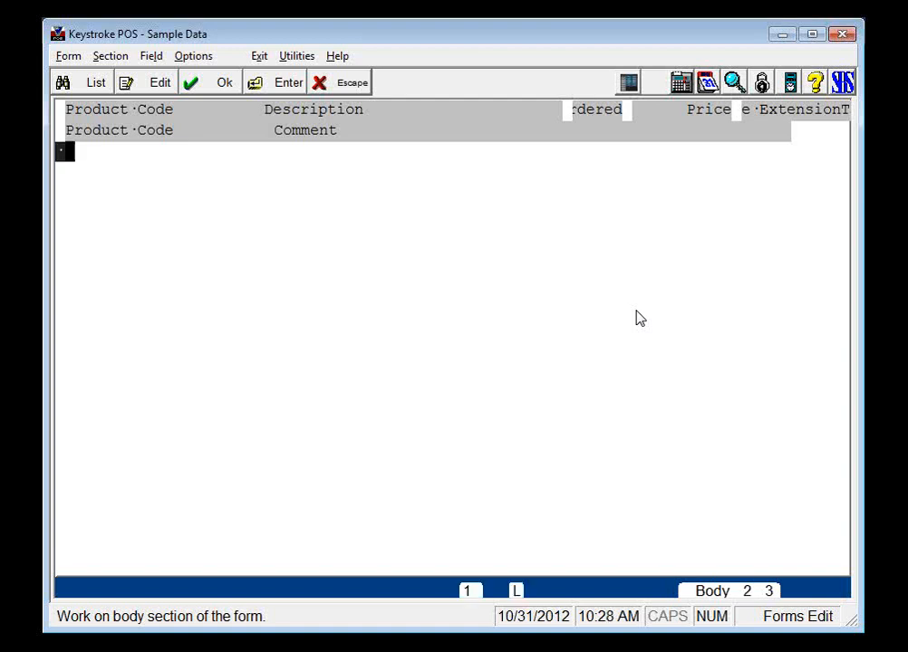
Examine the blank-space field on line 3 of the body and its position below the barcode Product Code field.
key(Down)
key(Up)
key(Left)
key(Return)
key(Escape)
key(Down)
key(Up)
key(Up)
key(Down)
key(Right)
key(Right)
key(Up)
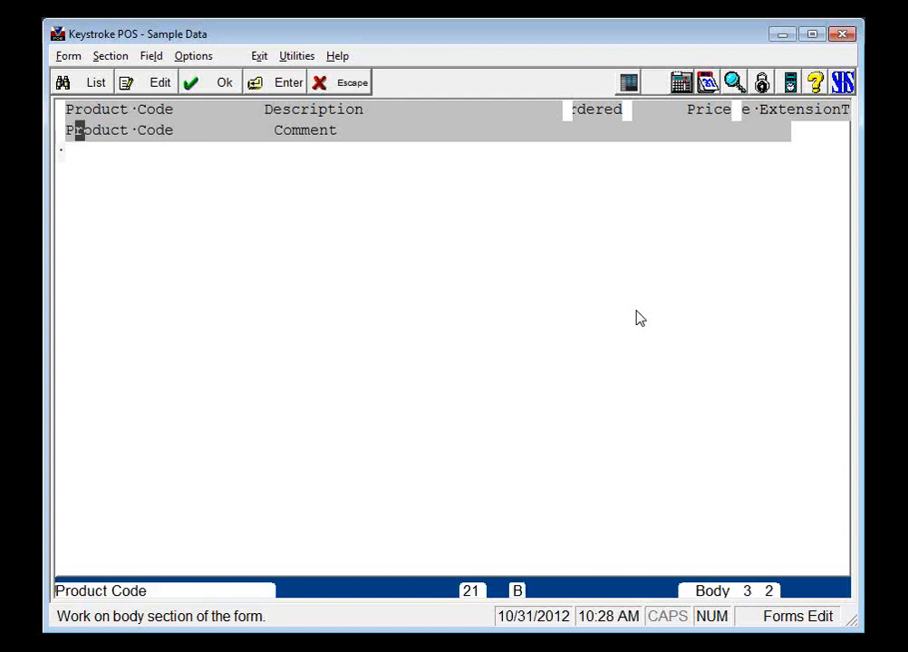
key(Down)
key(Left)
key(Left)
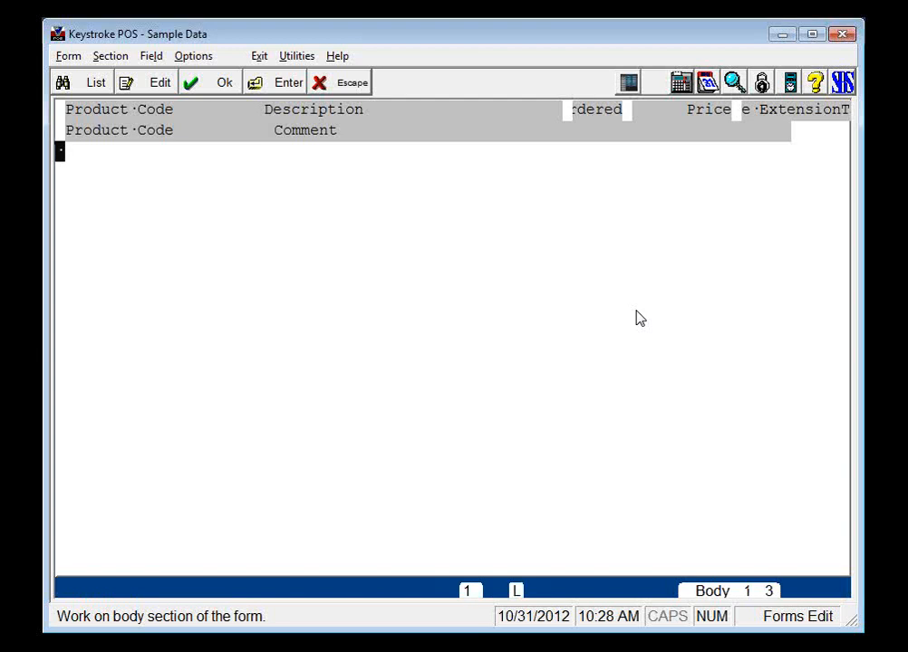
Start a new form of type Sales Invoice/Receipt/Quote.
key(alt)
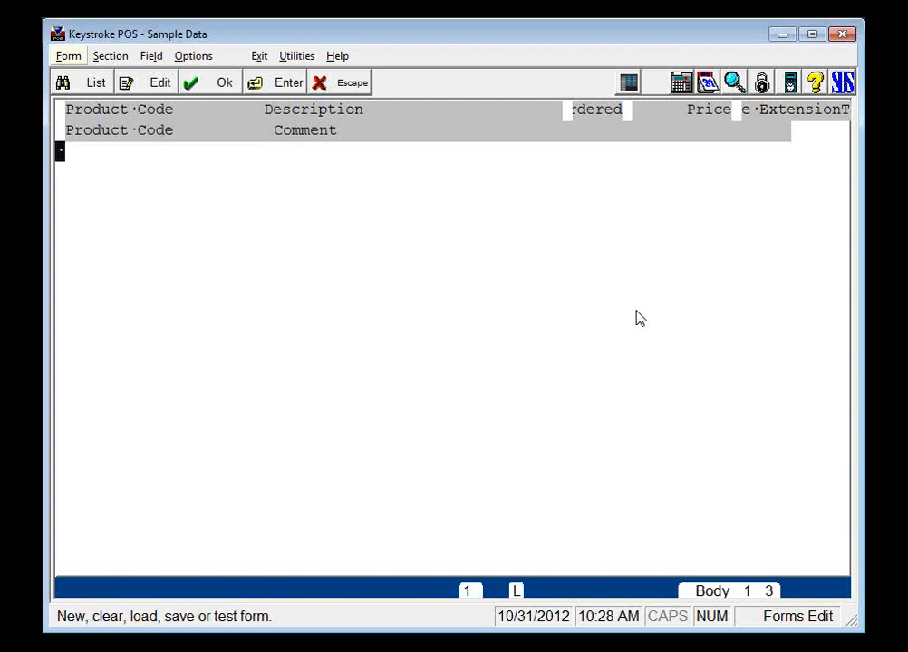
key(Down)
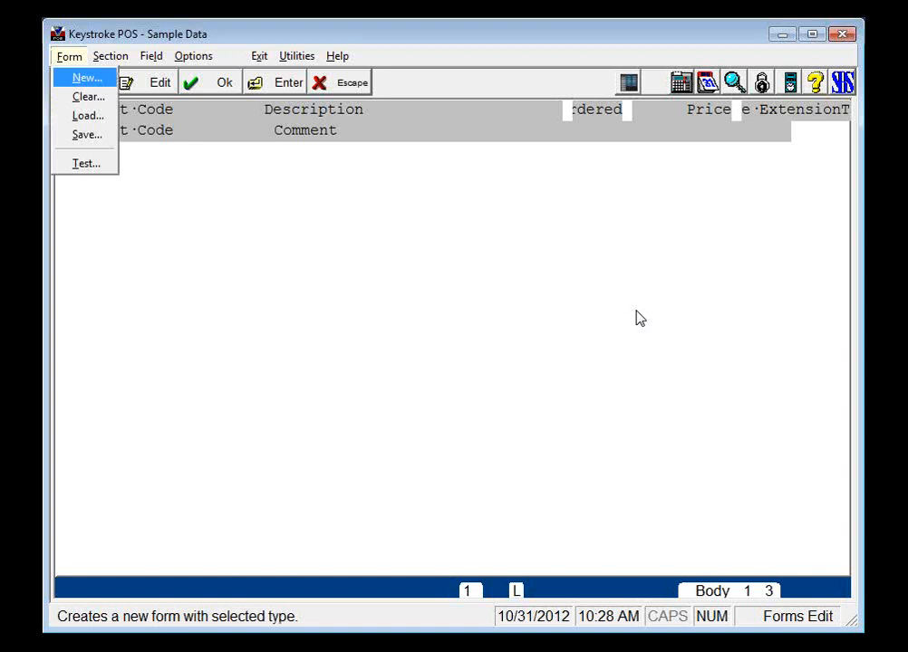
key(Return)
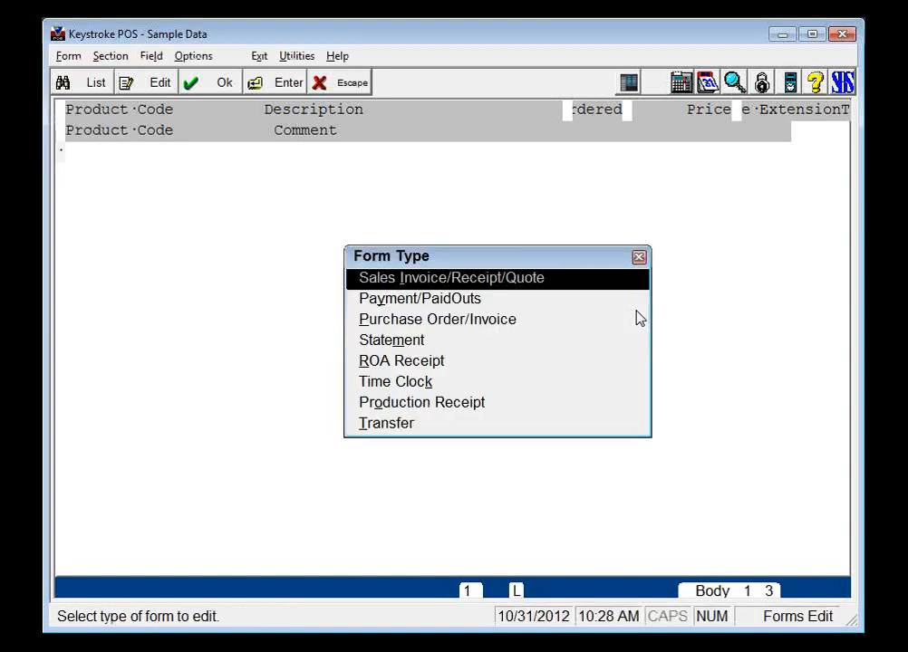
key(Return)
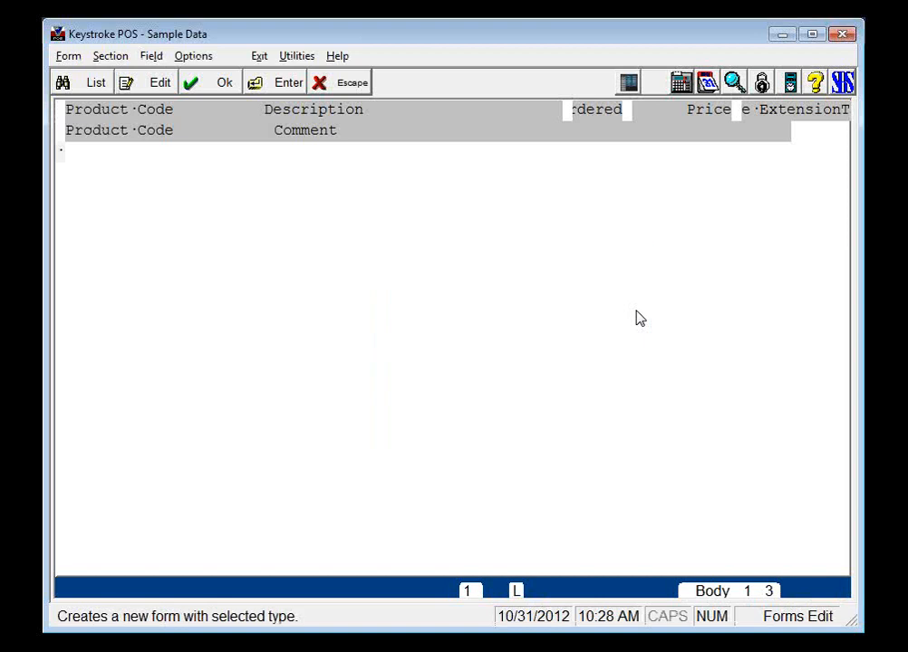
key(Tab)
key(Return)
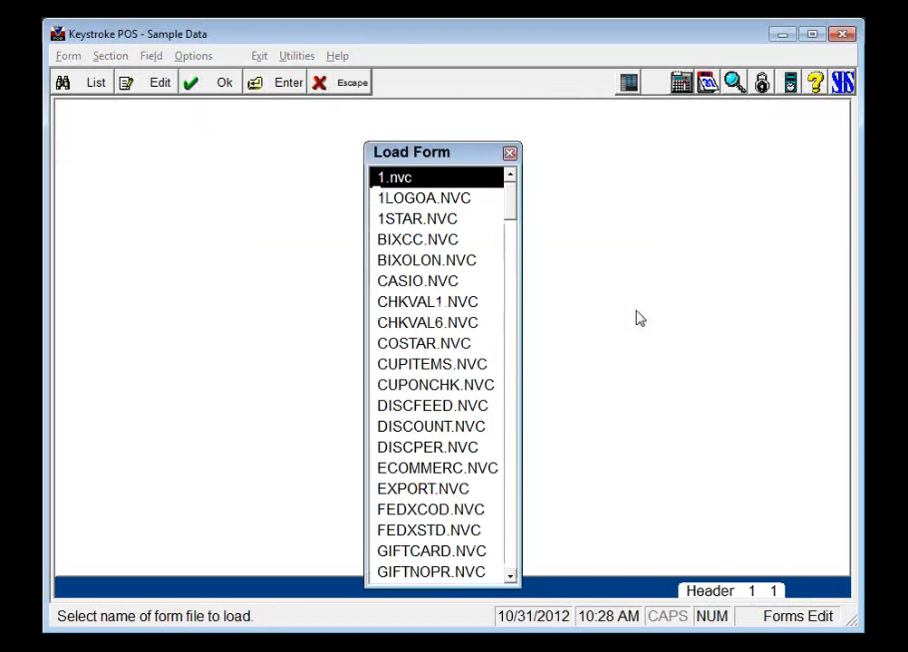
Find the STARSIGF.NVC form among the available form files and load it.
key(s)
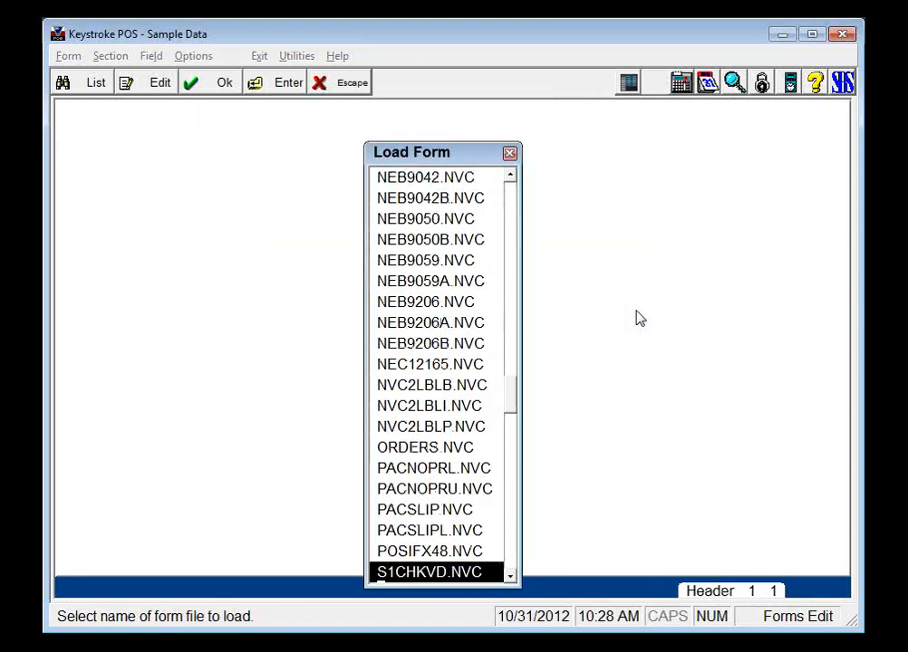
key(Up)
key(Up)
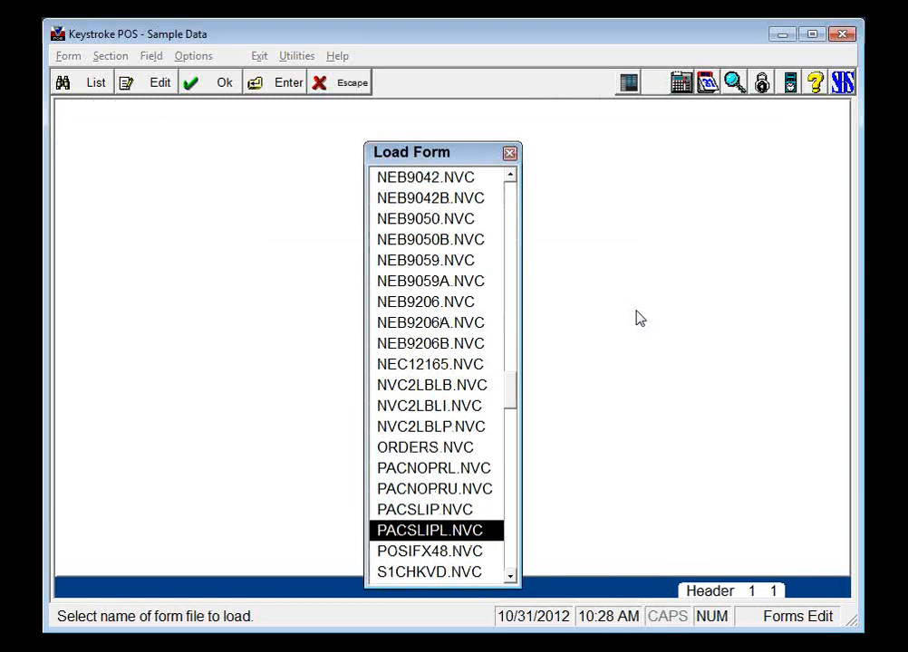
key(Down)
key(Down)
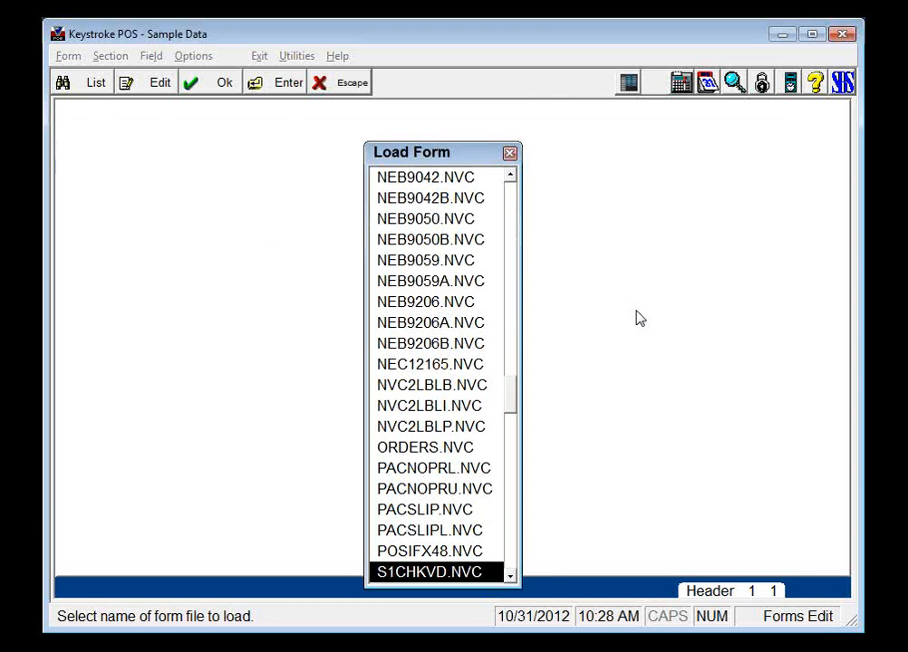
key(Down)
key(Page_Down)
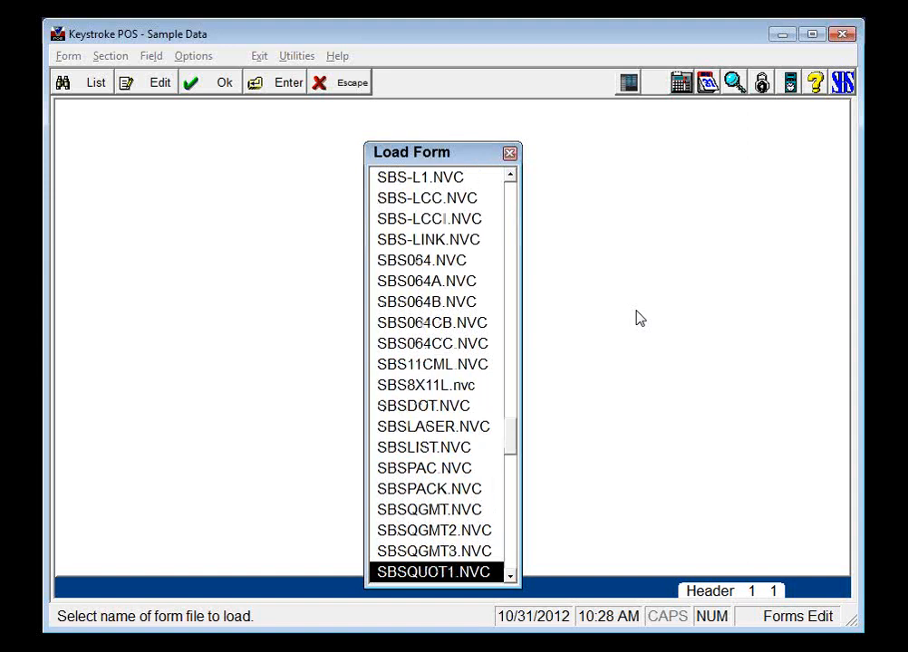
key(Page_Down)
key(Page_Down)
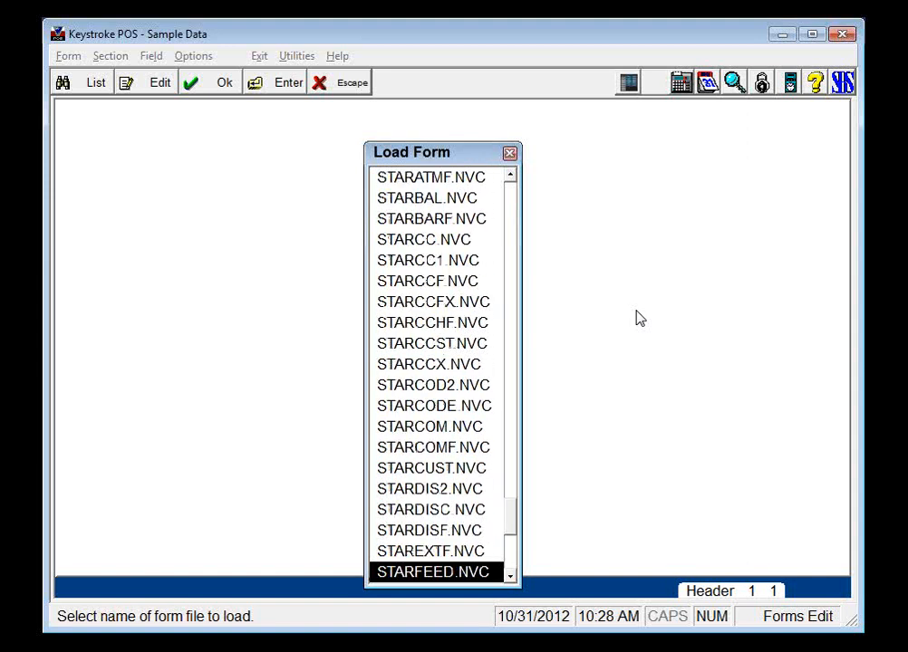
key(Up)
key(Up)
key(Up)
key(Up)
key(Up)
key(Up)
key(Up)
key(Up)
key(Up)
key(Up)
key(Up)
key(Up)
key(Up)
key(Up)
key(Up)
key(Up)
key(Up)
key(Up)
key(Up)
key(Up)
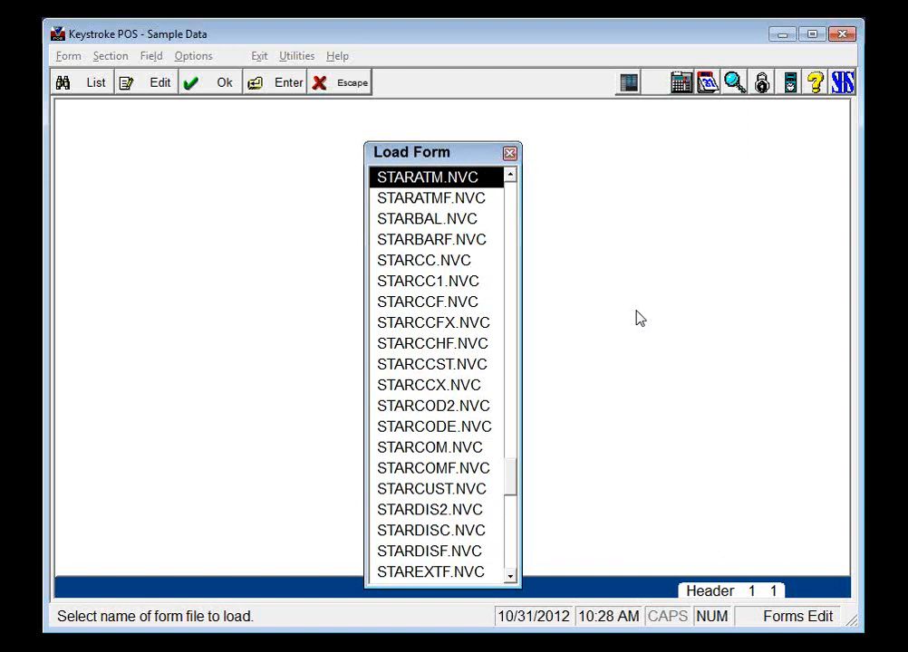
key(Down)
key(Down)
key(Down)
key(Down)
key(Down)
key(Down)
key(Down)
key(Down)
key(Down)
key(Down)
key(Down)
key(Down)
key(Down)
key(Down)
key(Down)
key(Down)
key(Down)
key(Down)
key(Down)
key(Down)
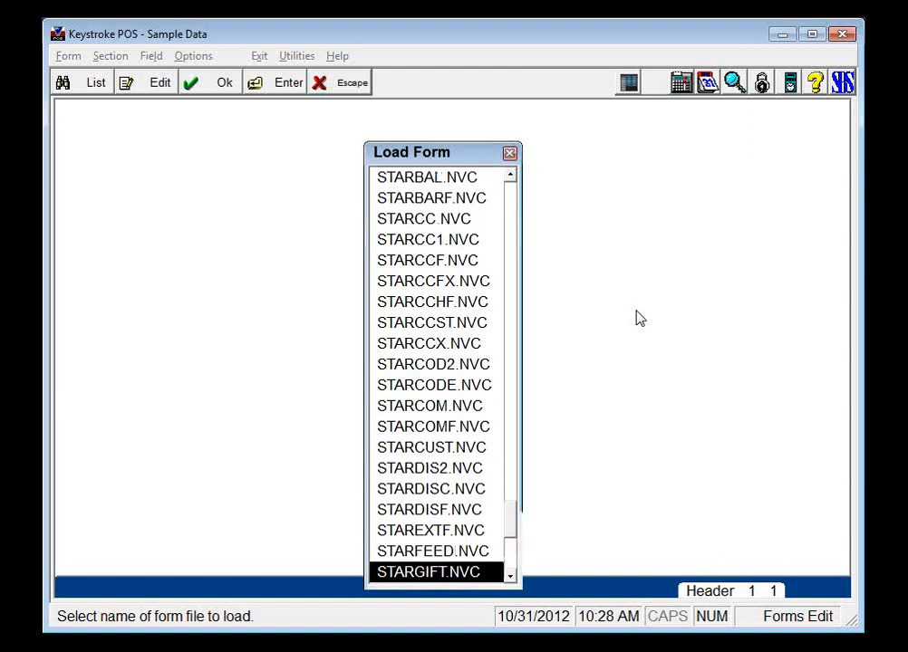
key(Down)
key(Down)
key(Down)
key(Down)
key(Down)
key(Down)
key(Up)
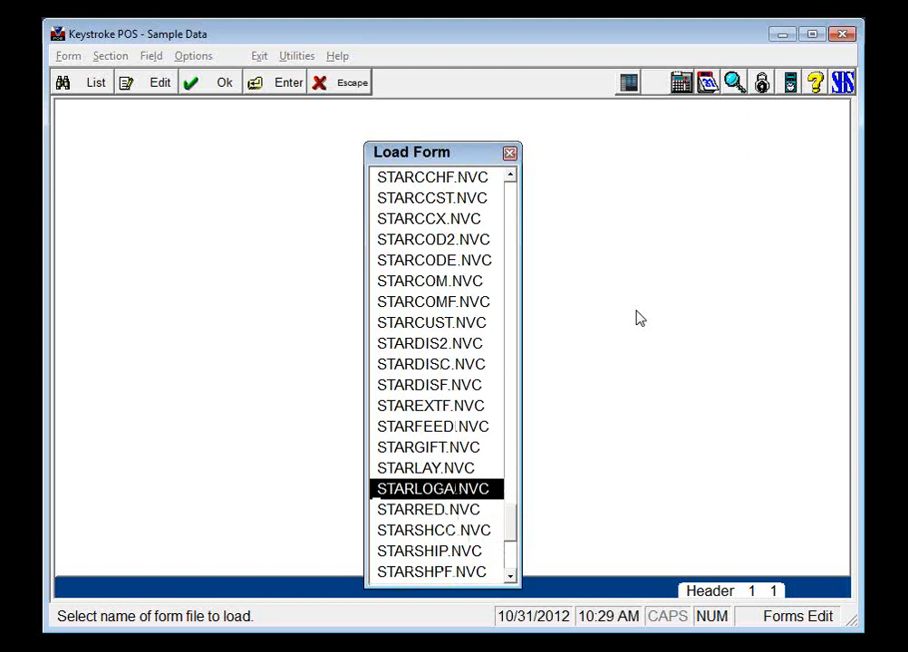
key(Down)
key(Down)
key(Down)
key(Down)
key(Down)
key(Down)
key(Down)
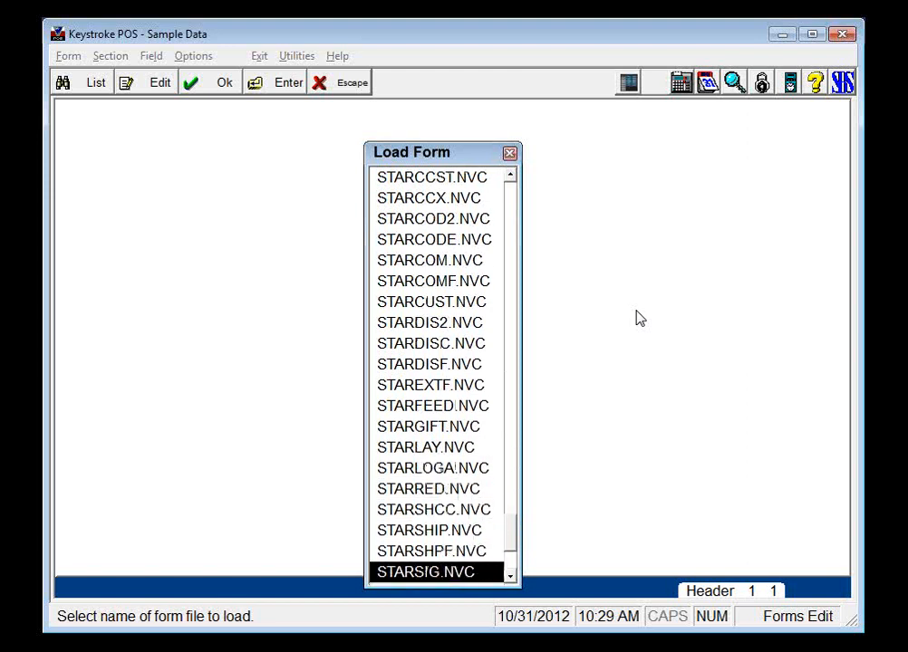
key(Up)
key(Up)
key(Down)
key(Down)
key(Down)
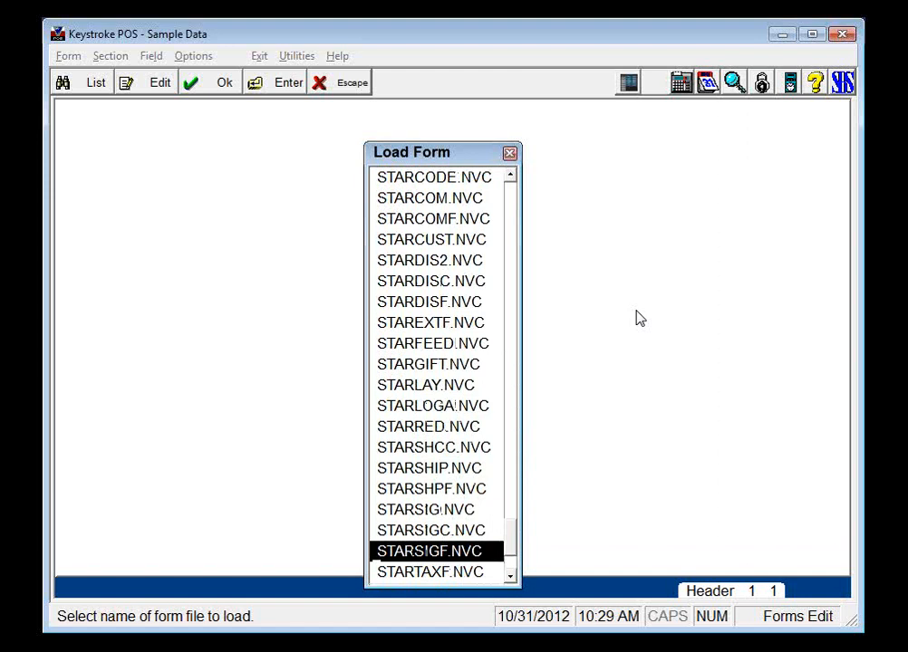
key(Return)
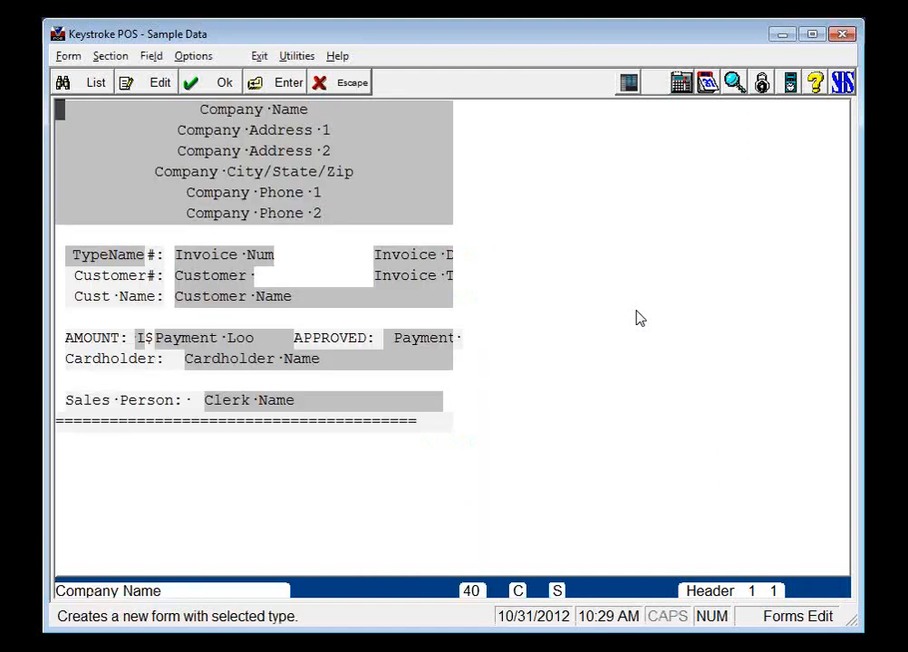
Insert three blank lines above the Company Name field at the start of the header.
key(Right)
key(Right)
key(Right)
key(Right)
key(Right)
key(Left)
key(Left)
key(Left)
key(Left)
key(Left)
key(Return)
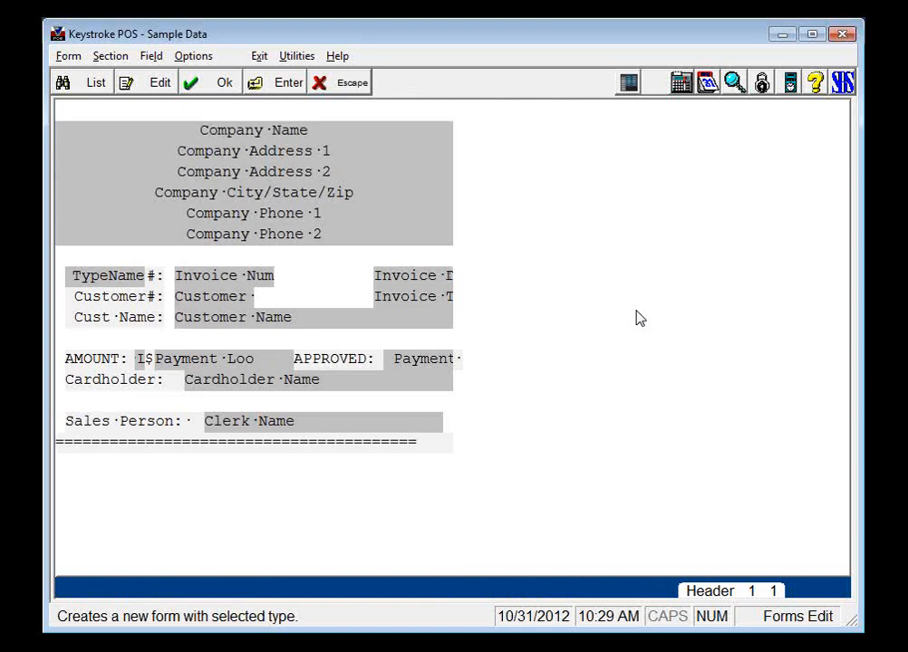
key(Return)
key(Return)
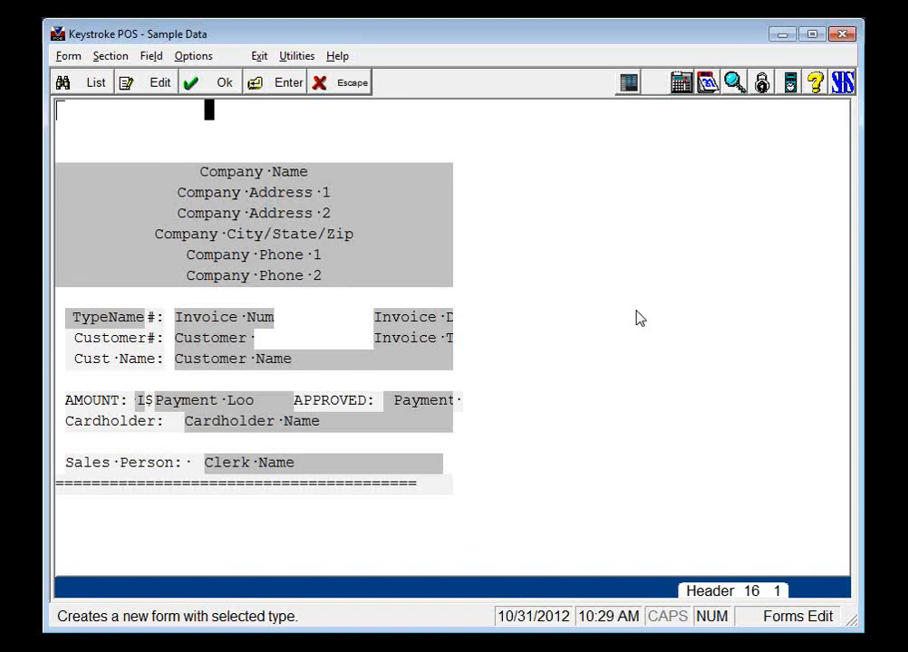
Add the text field %Logo% on line 1 of the header and move it to column 18.
text(%)
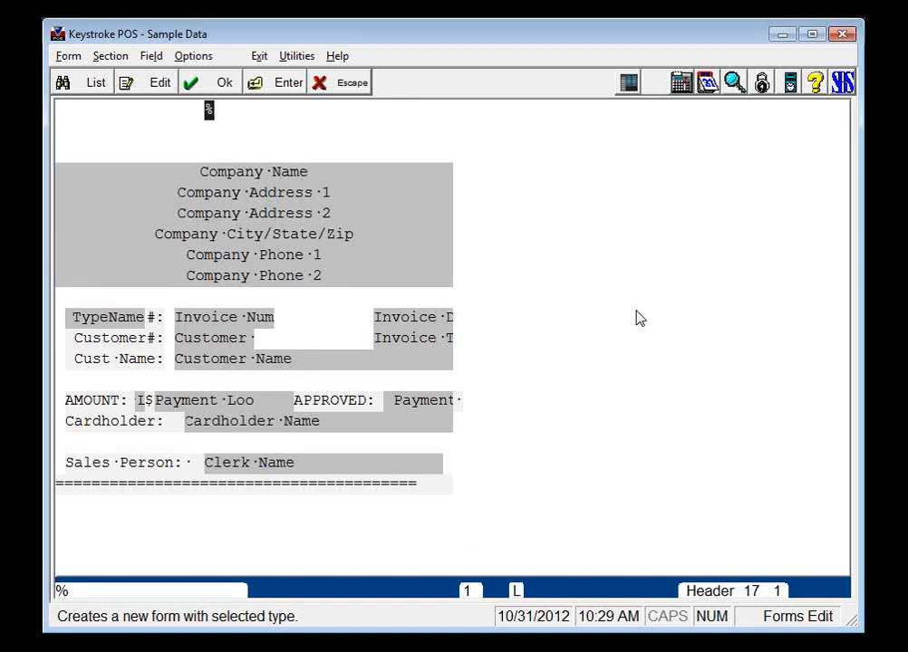
text(Logo)
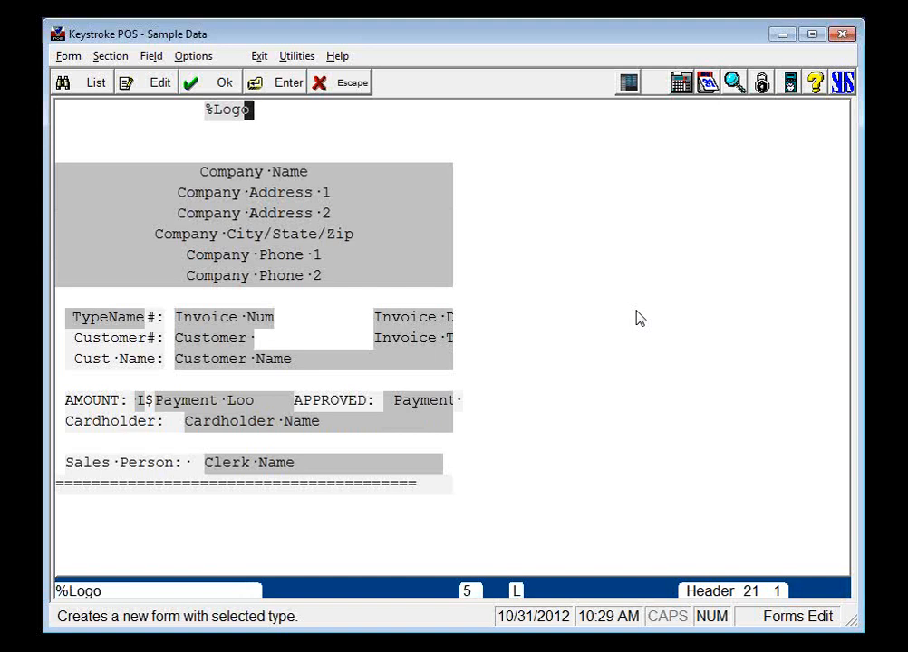
text(%)
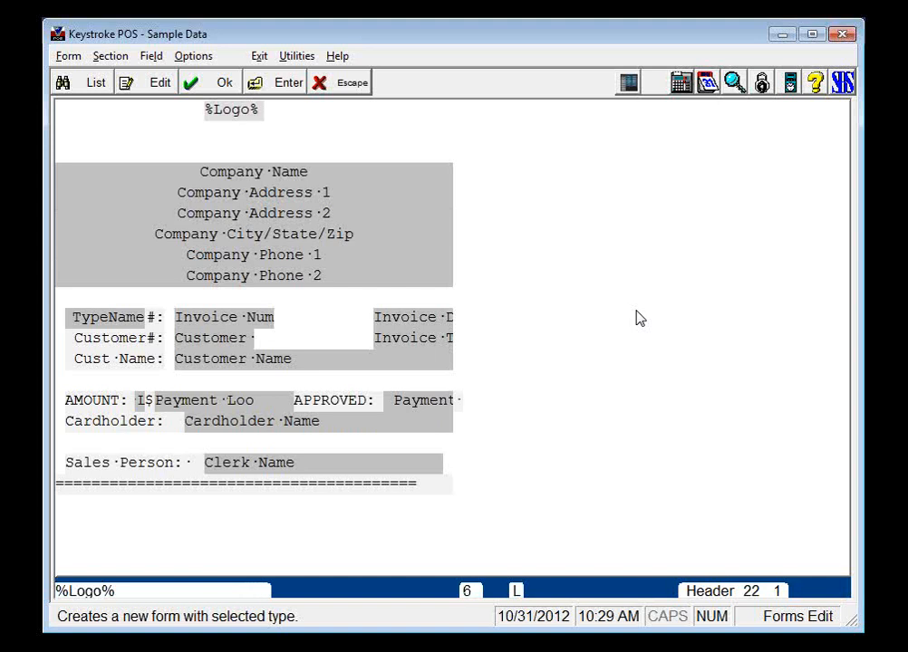
key(Left)
key(Left)
key(Return)
key(Right)
key(Right)
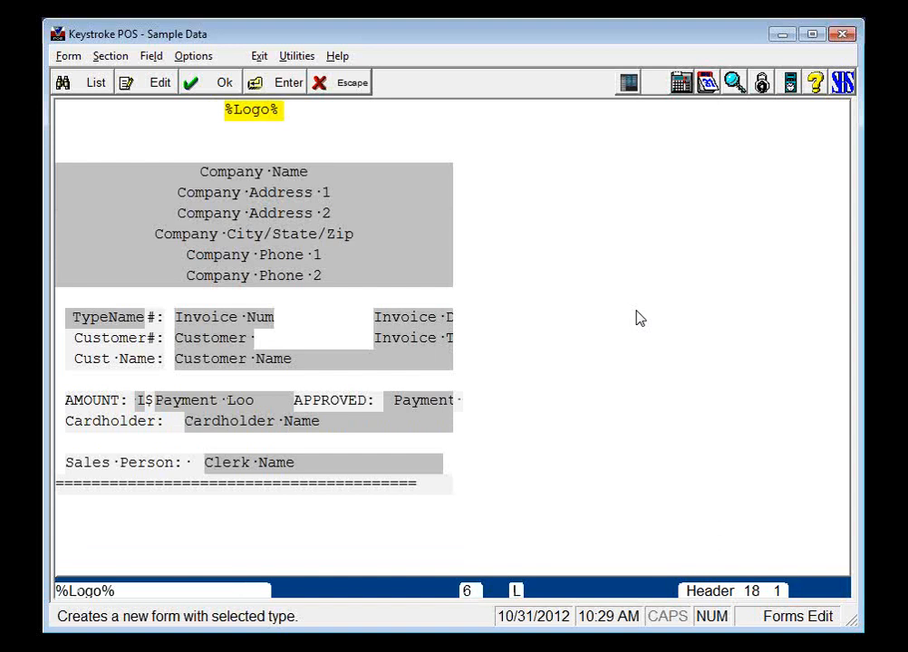
Set the %Logo% field's flag to Print as Graphic File and accept the field settings.
key(Return)
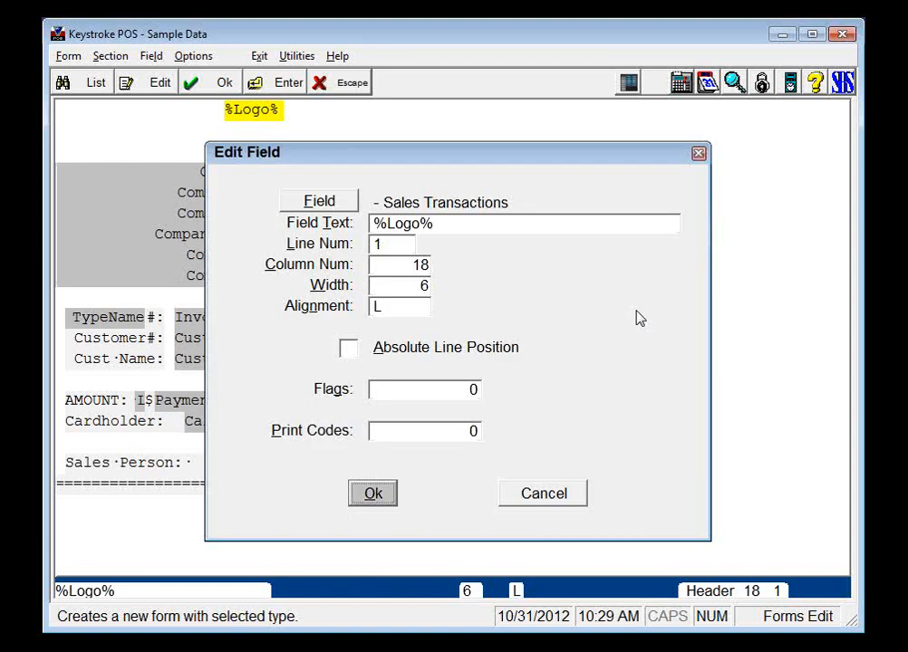
click(436, 388)
key(F2)
key(Down)
key(Down)
key(Down)
key(Down)
key(Down)
key(Down)
key(Down)
key(Down)
key(Down)
key(Down)
key(Down)
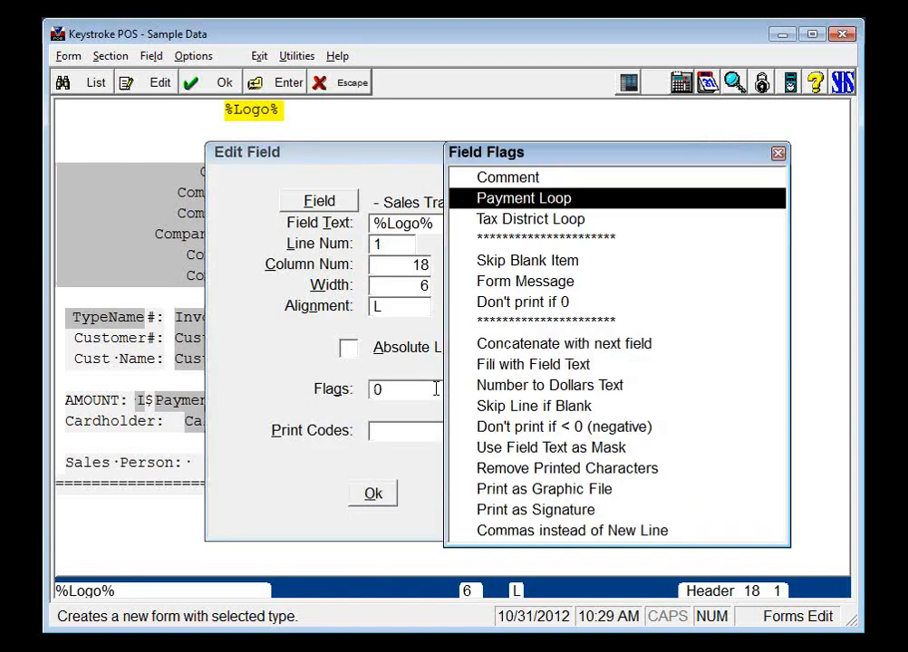
key(Down)
key(Down)
key(Down)
key(Down)
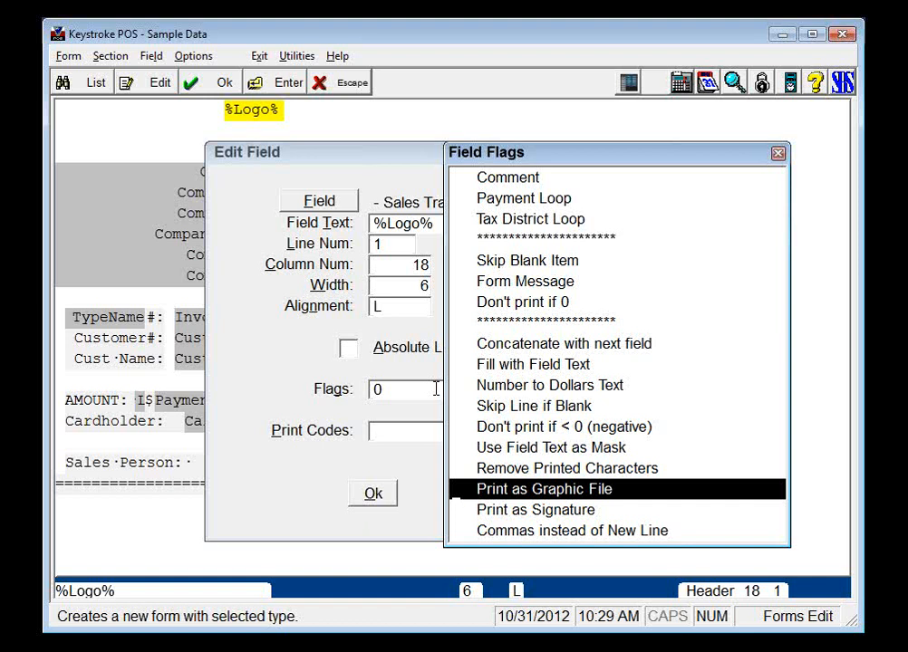
key(Down)
key(Up)
key(Down)
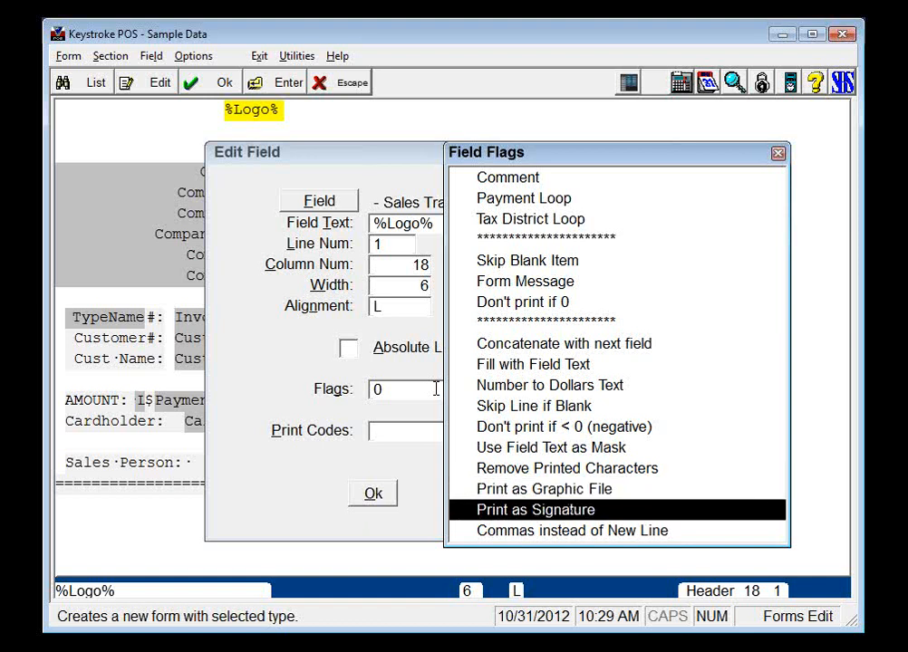
key(Up)
key(Up)
key(Up)
key(Up)
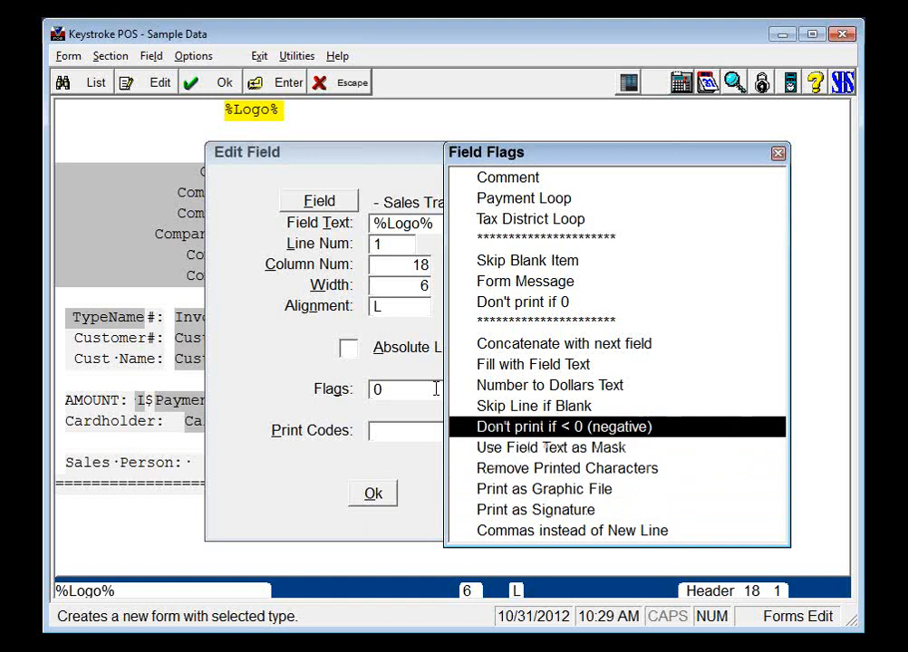
key(Up)
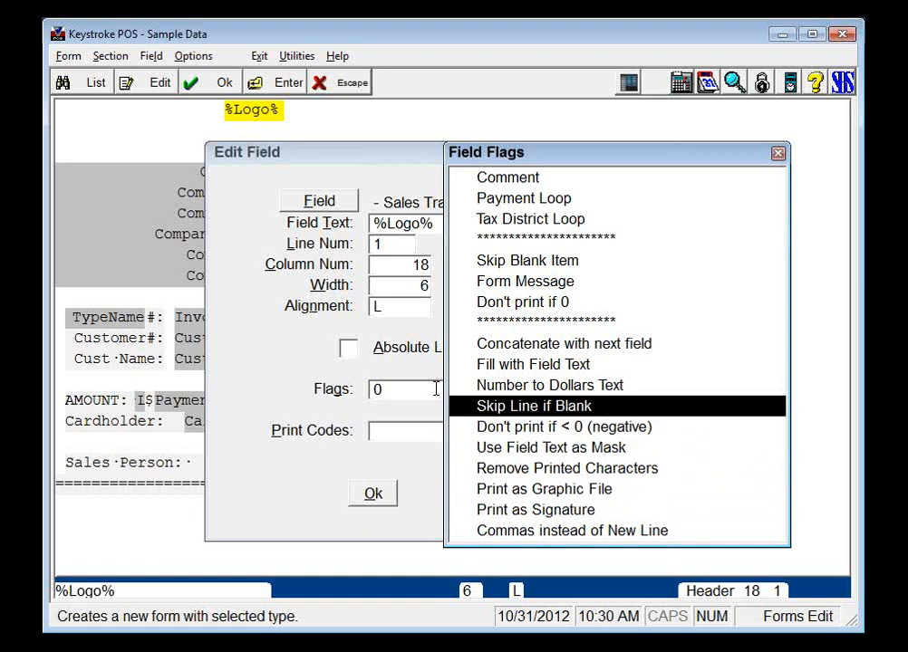
key(Down)
key(Down)
key(Down)
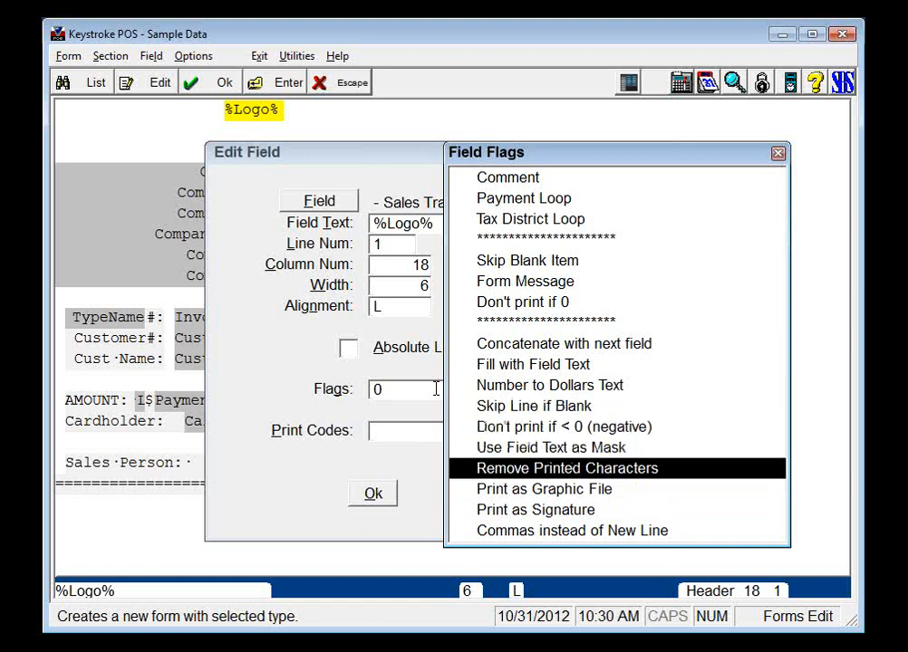
key(Down)
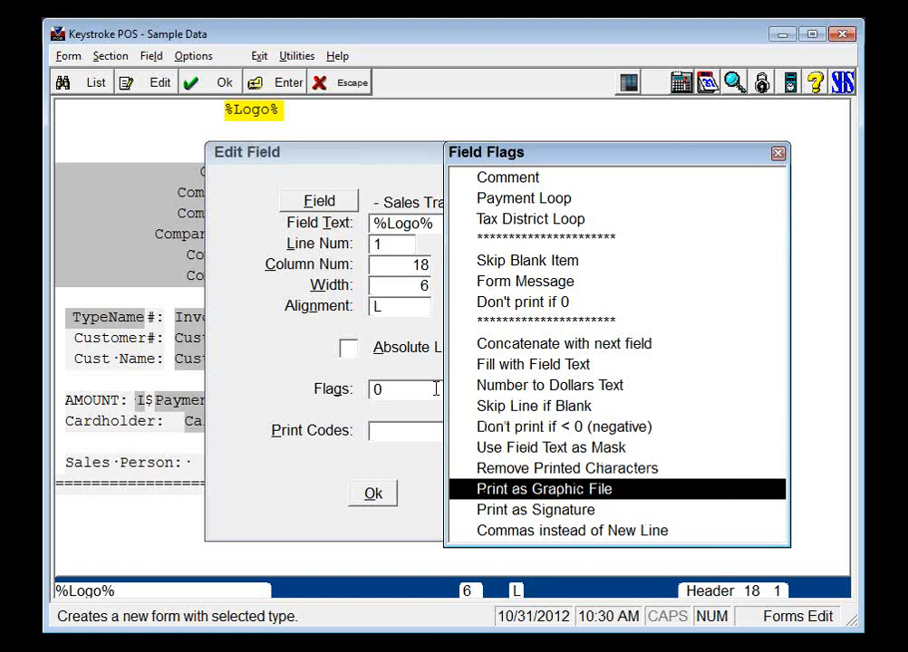
key(space)
key(Return)
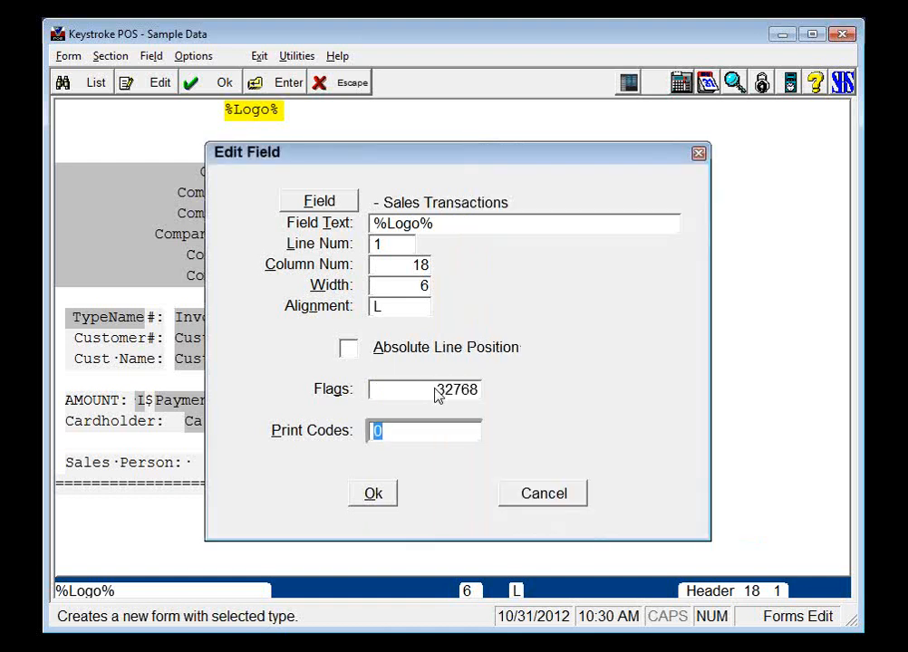
key(Return)
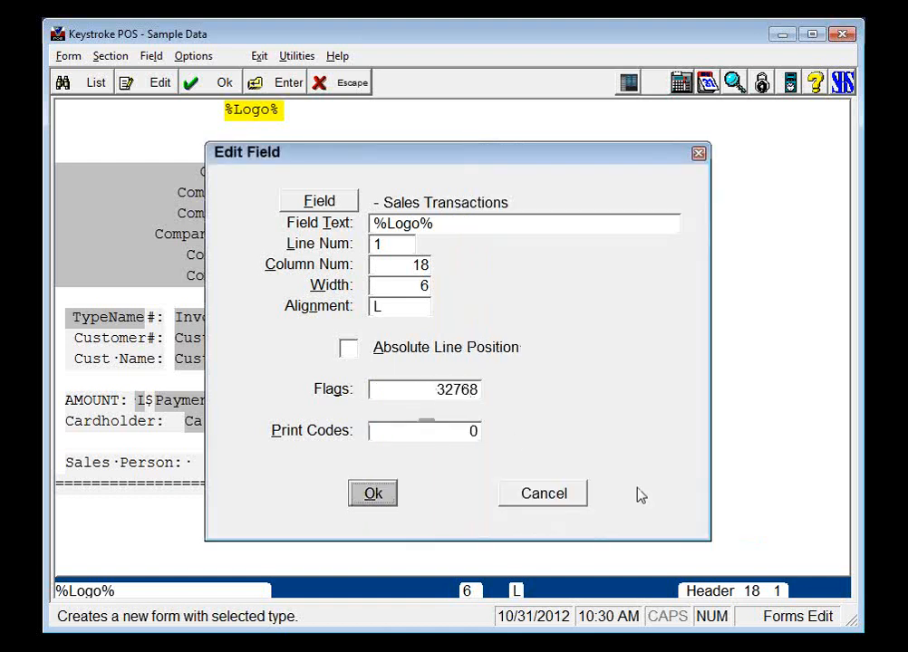
key(Return)
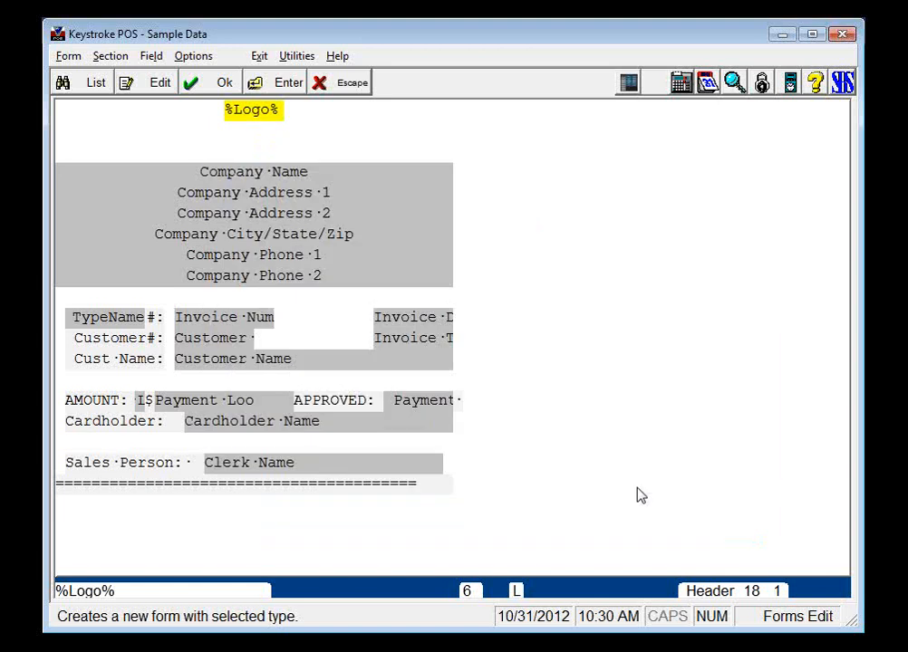
Save the form under the file name 1, overwriting the existing file.
key(alt+f)
text(s)
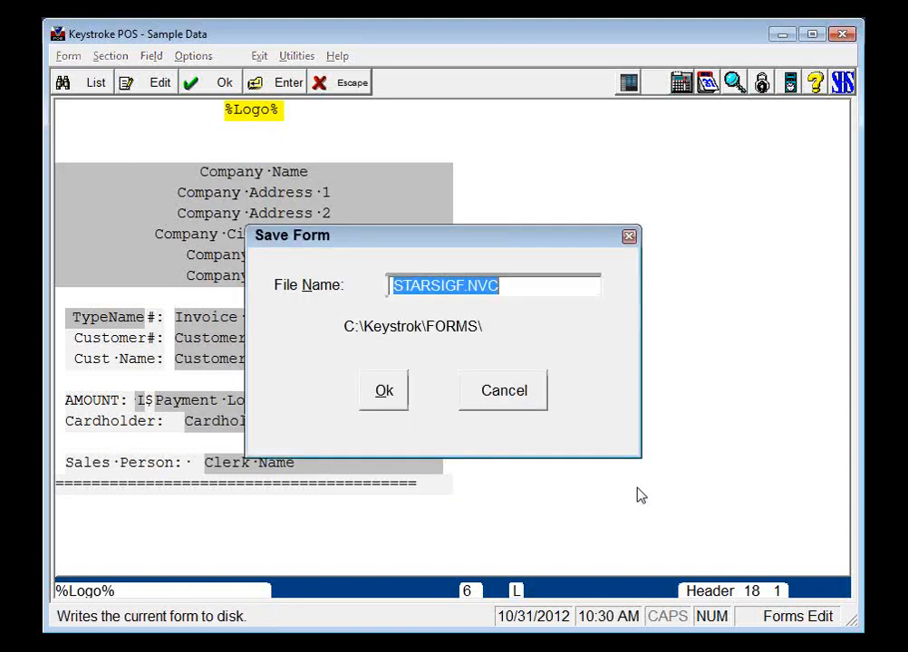
text(1)
key(Return)
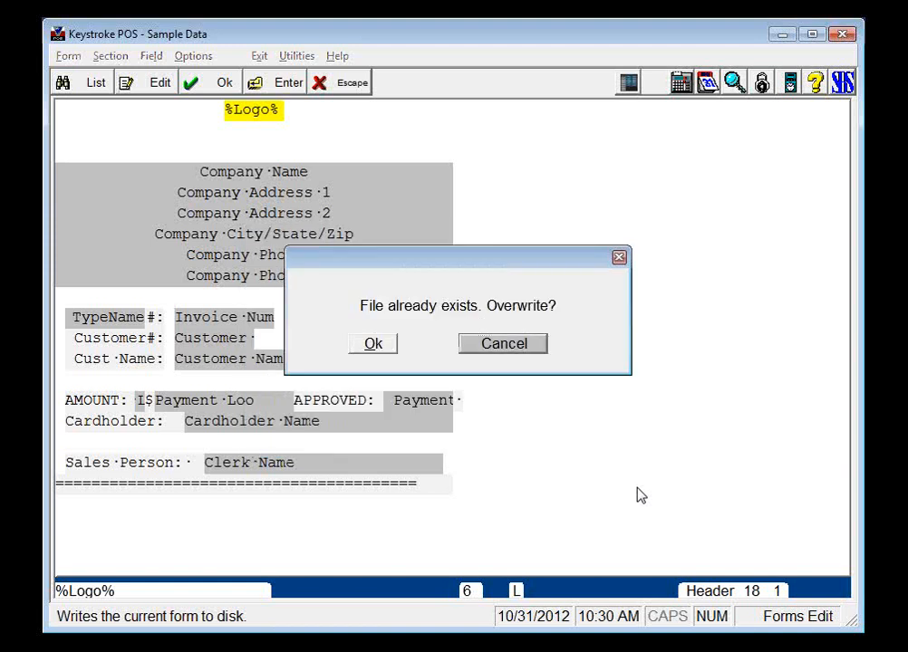
key(Return)
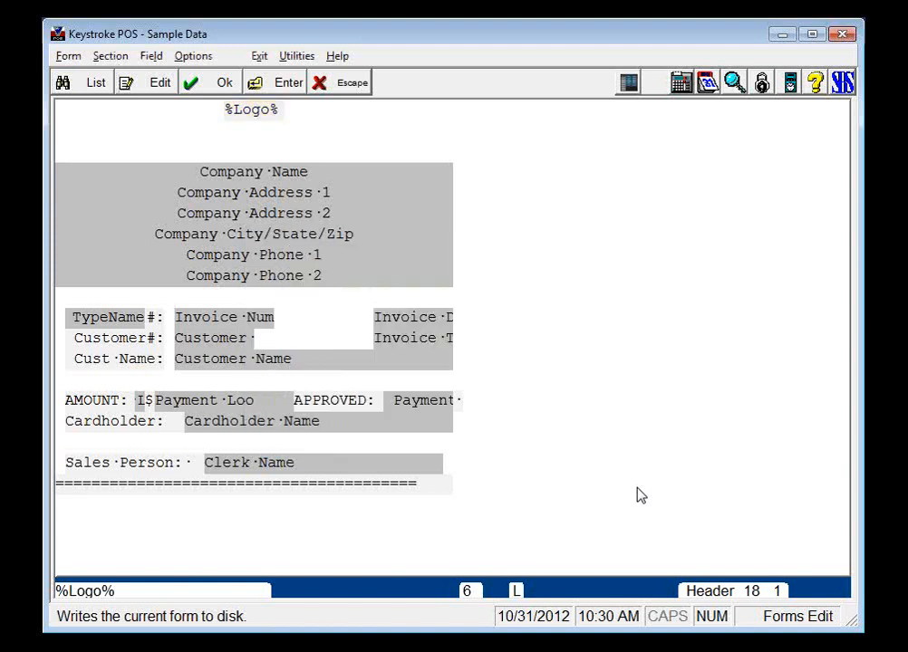
Exit the form editor to the configuration area, saving the changed format.
key(alt)
key(x)
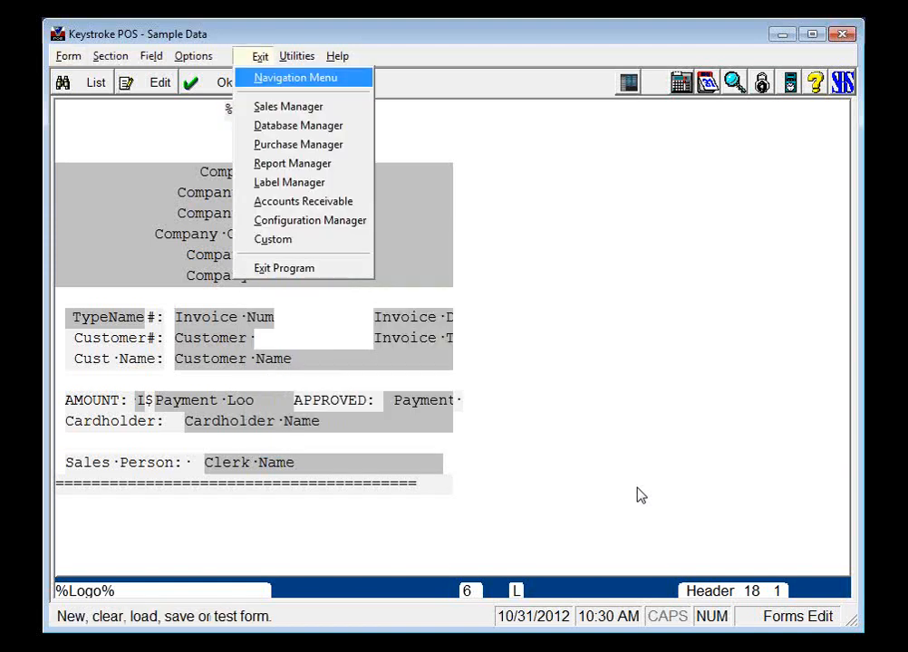
key(Return)
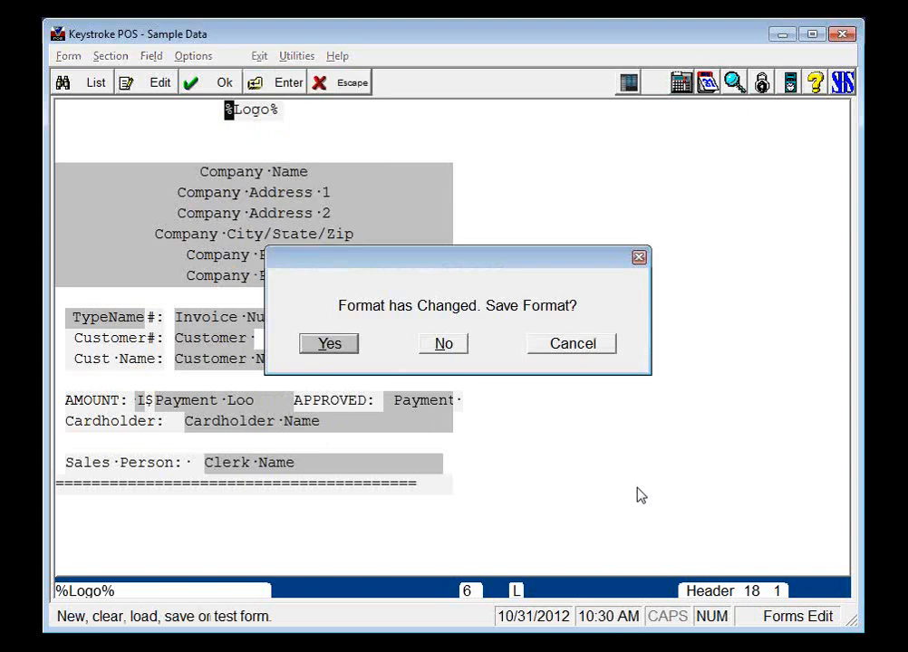
key(Return)
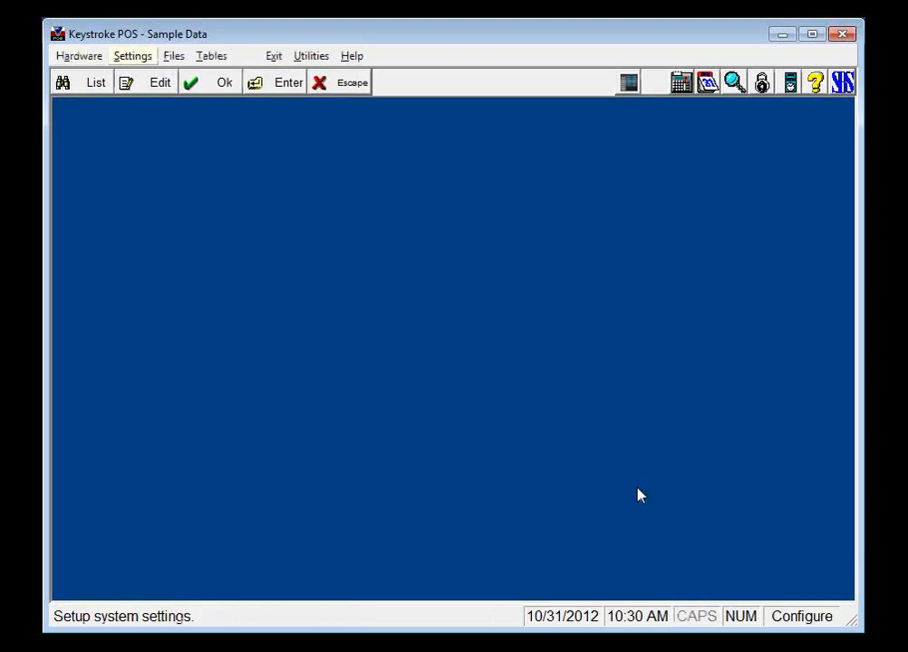
Open the Signature button from the SM: Sales print buttons table for editing.
key(Down)
key(b)
key(Return)
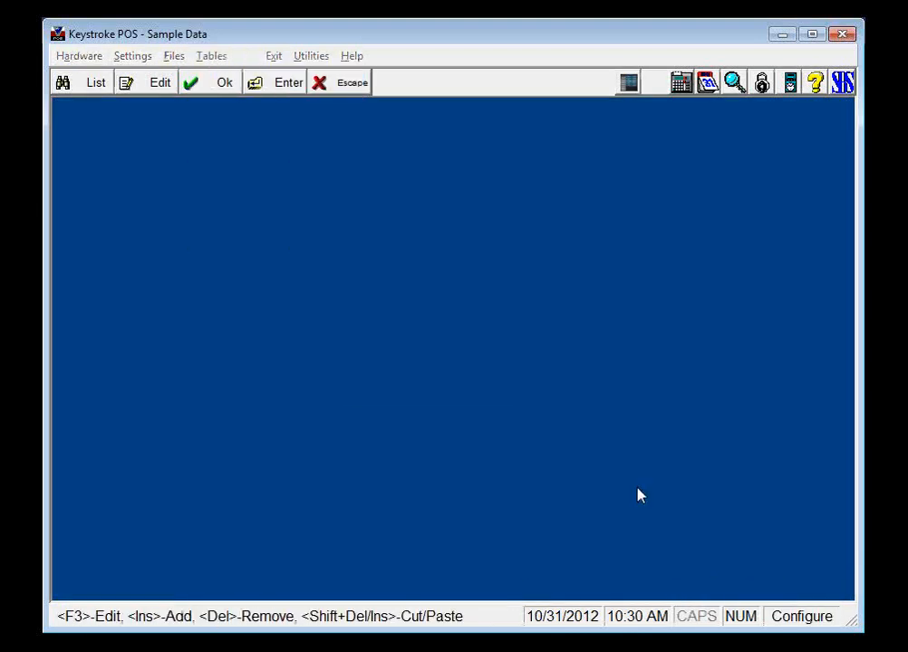
key(Down)
key(Down)
key(Down)
key(Down)
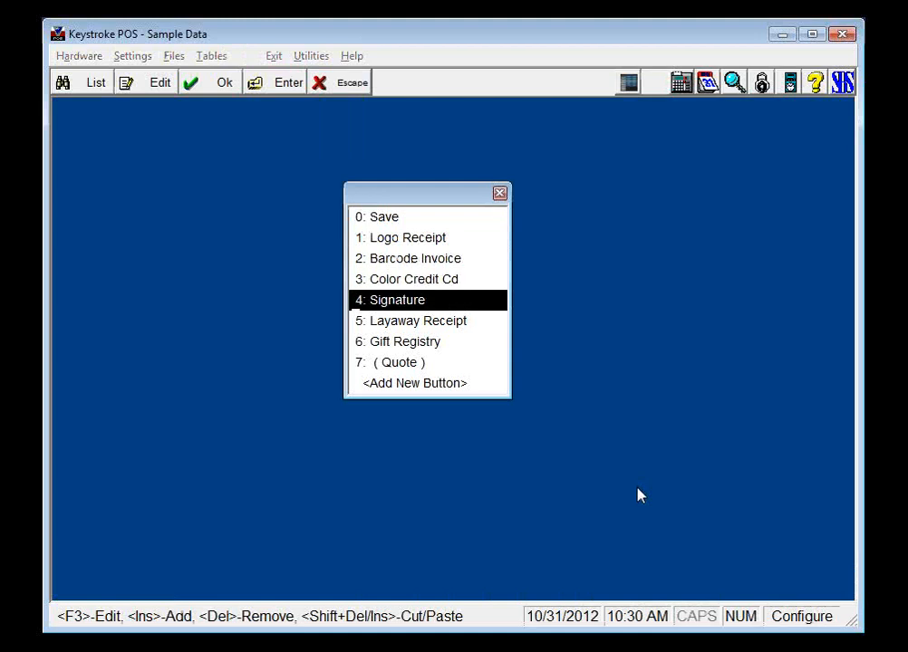
key(Return)
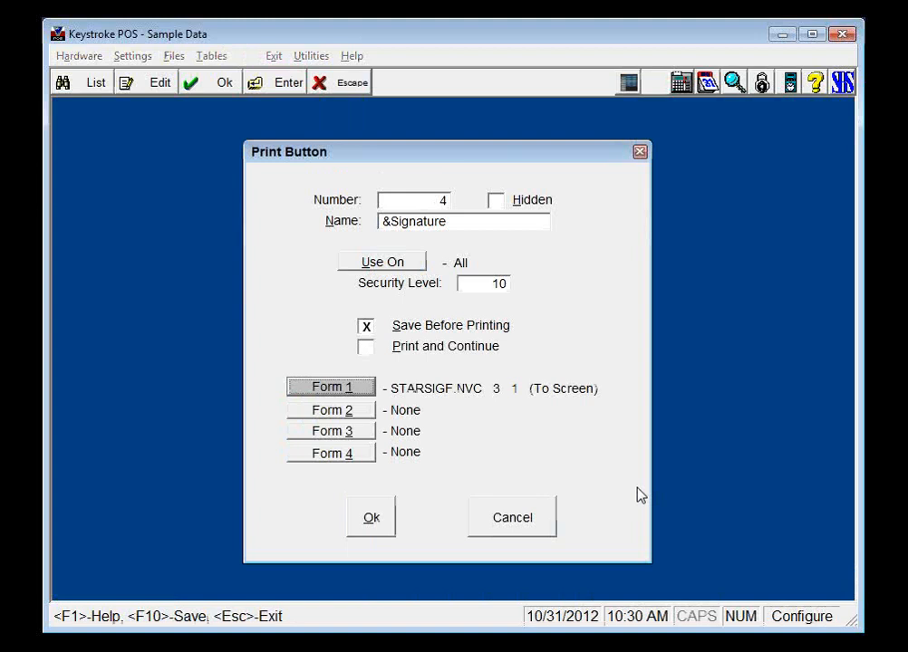
Assign the form file 1.nvc to Form 1 of the Signature print button and close the button settings.
key(Return)
key(Return)
key(Home)
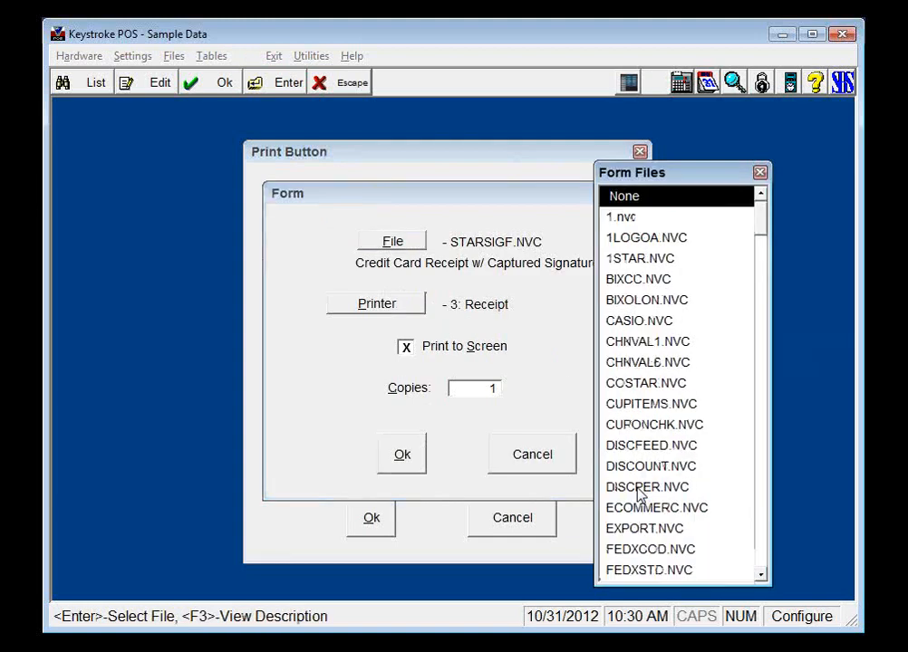
key(Down)
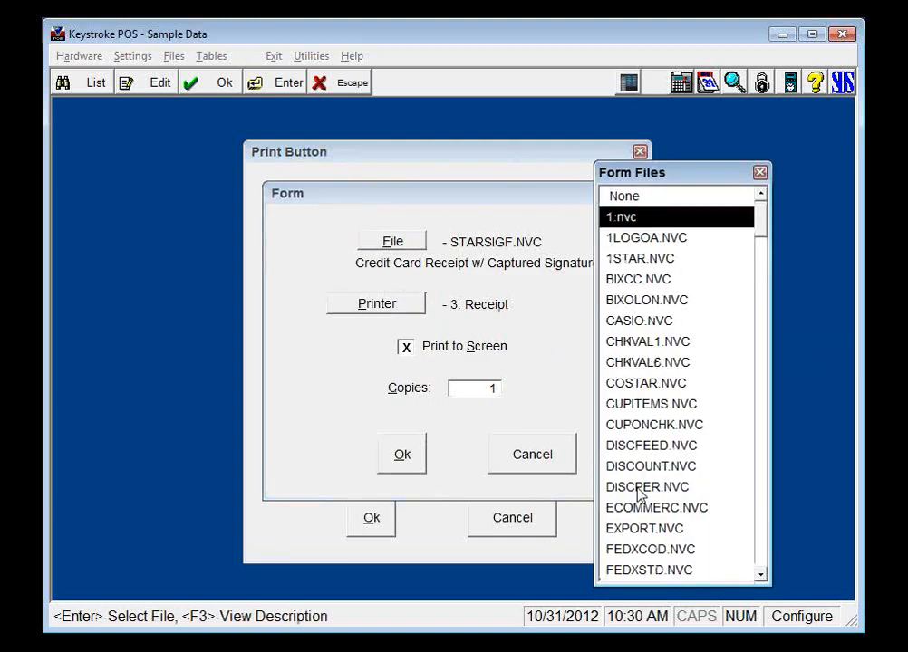
key(Return)
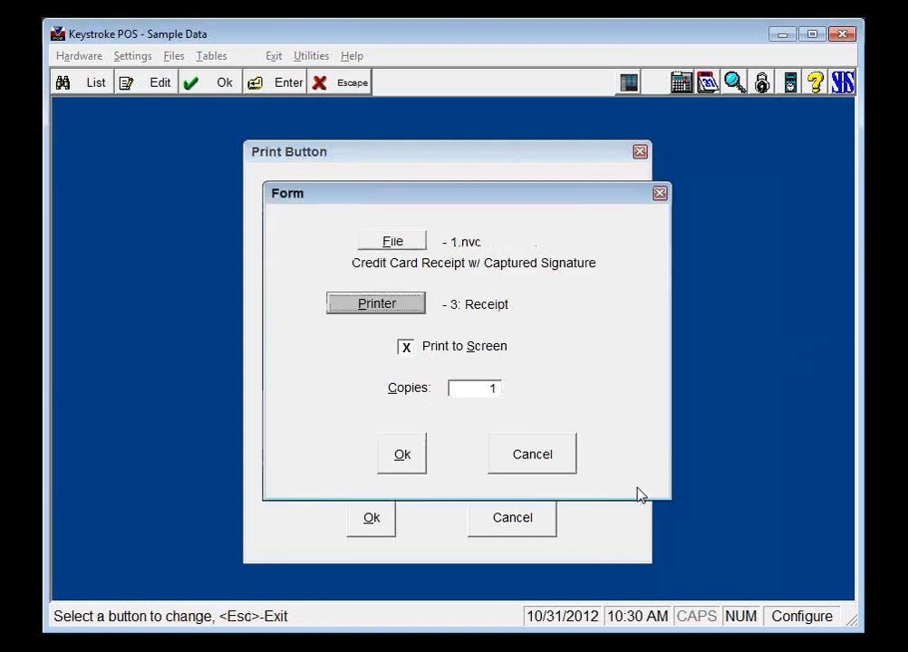
key(Escape)
key(Escape)
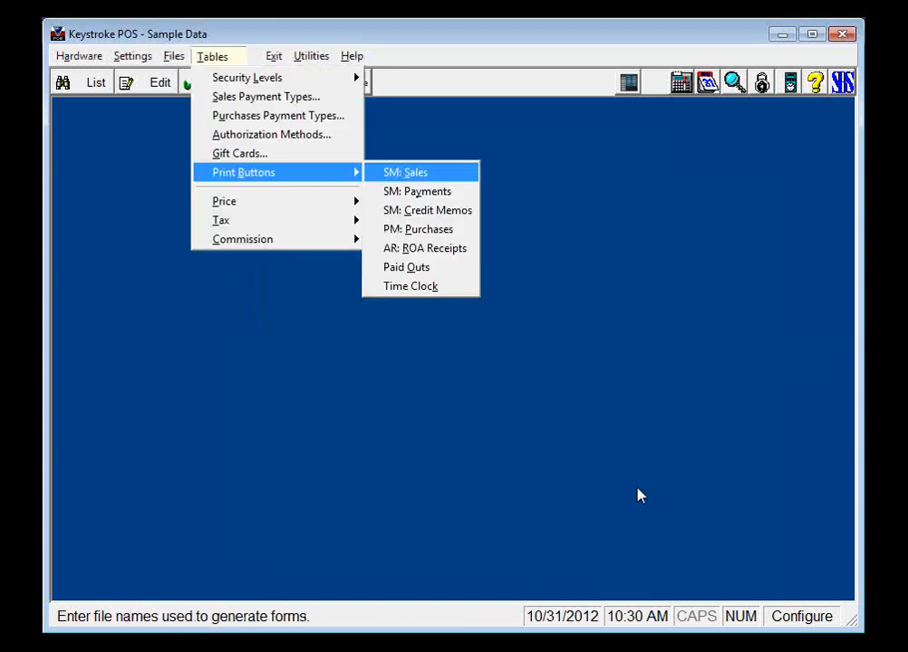
Go to the Sales Manager and recall the previous sales invoice.
key(Right)
key(s)
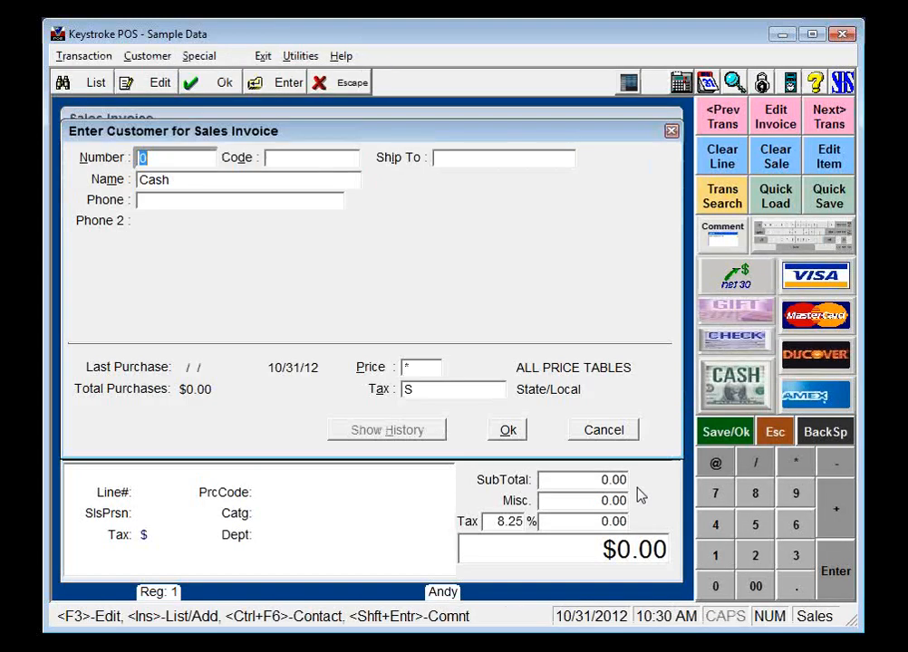
key(ctrl+Page_Up)
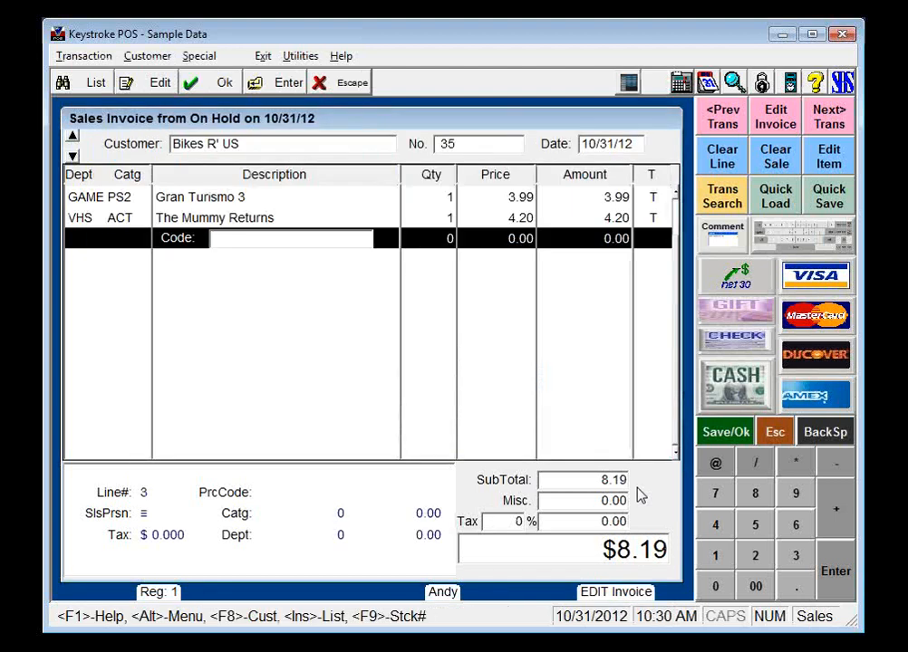
Print the recalled invoice to the screen with the Signature print option, and close the invoice.
key(Return)
key(Return)
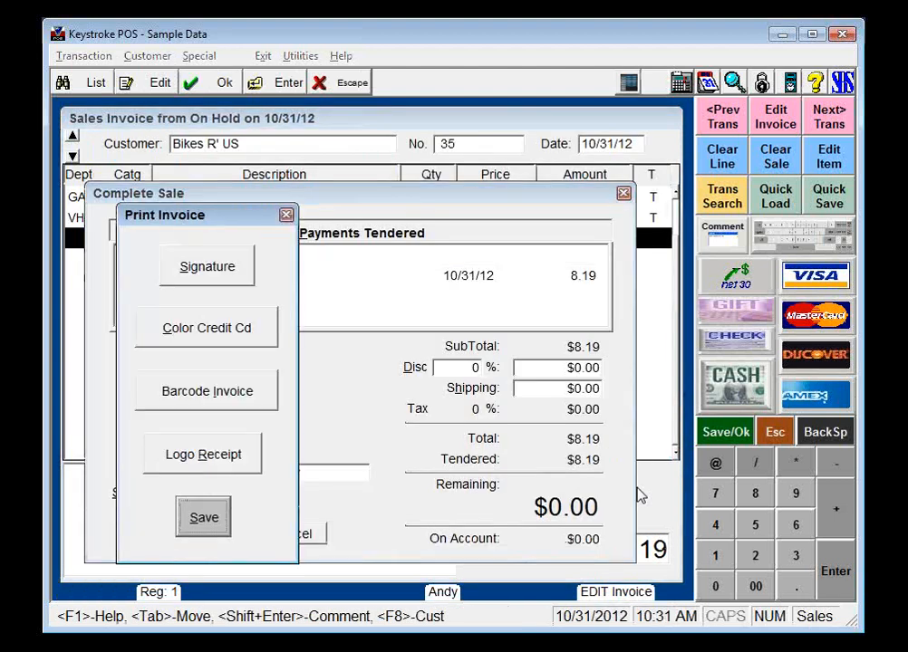
key(Up)
key(Up)
key(Up)
key(Up)
key(Return)
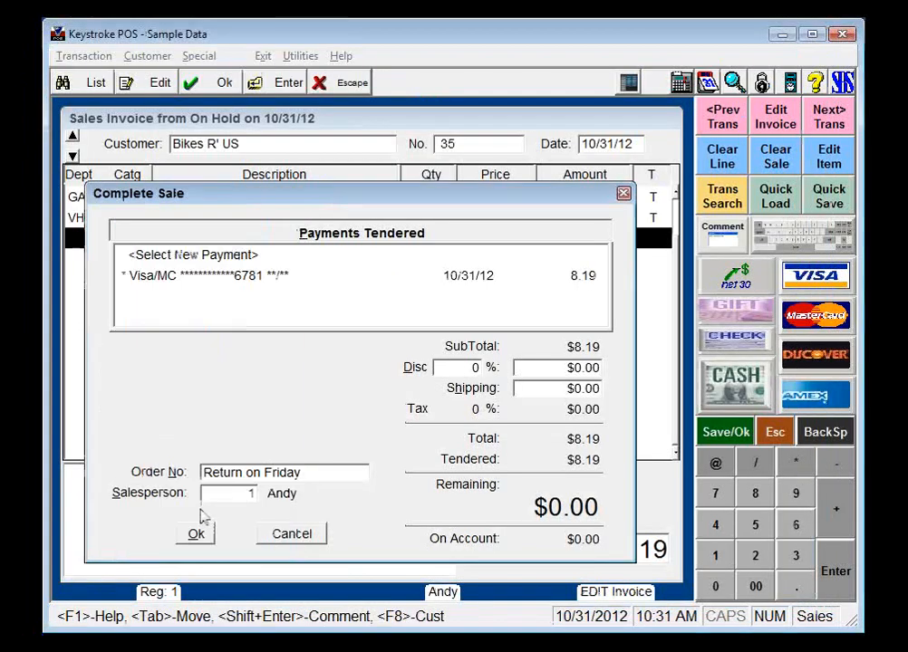
key(Escape)
key(Escape)
key(Escape)
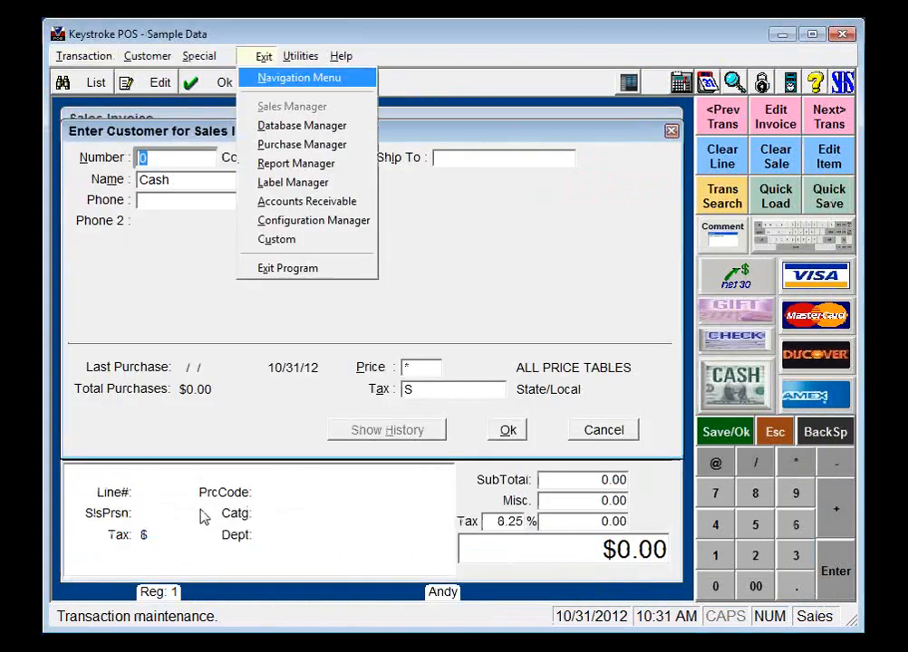
Return to the Forms Editor and load the form file 1.nvc.
key(u)
key(Down)
key(Down)
key(Return)
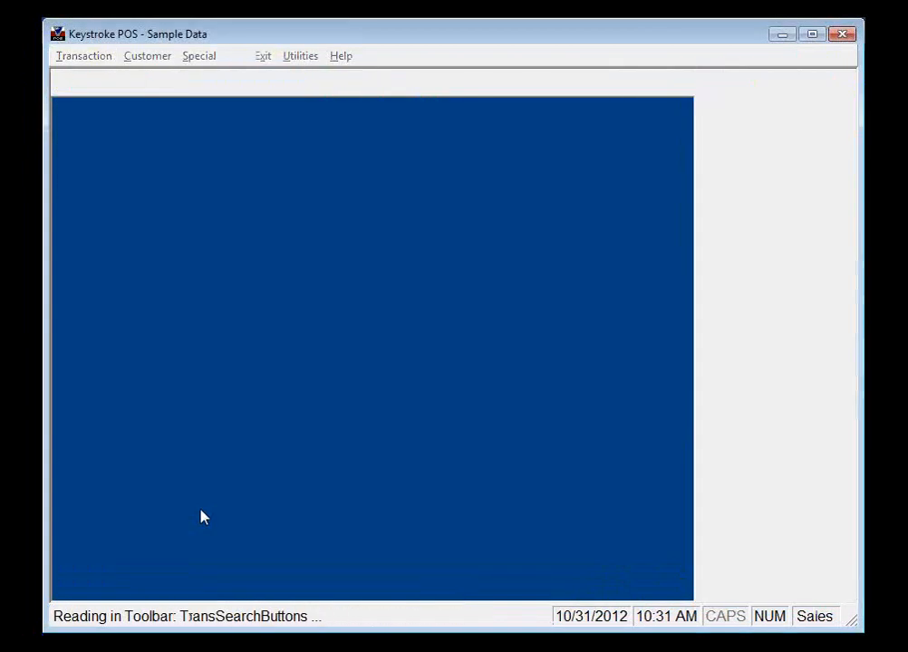
key(Return)
key(Return)
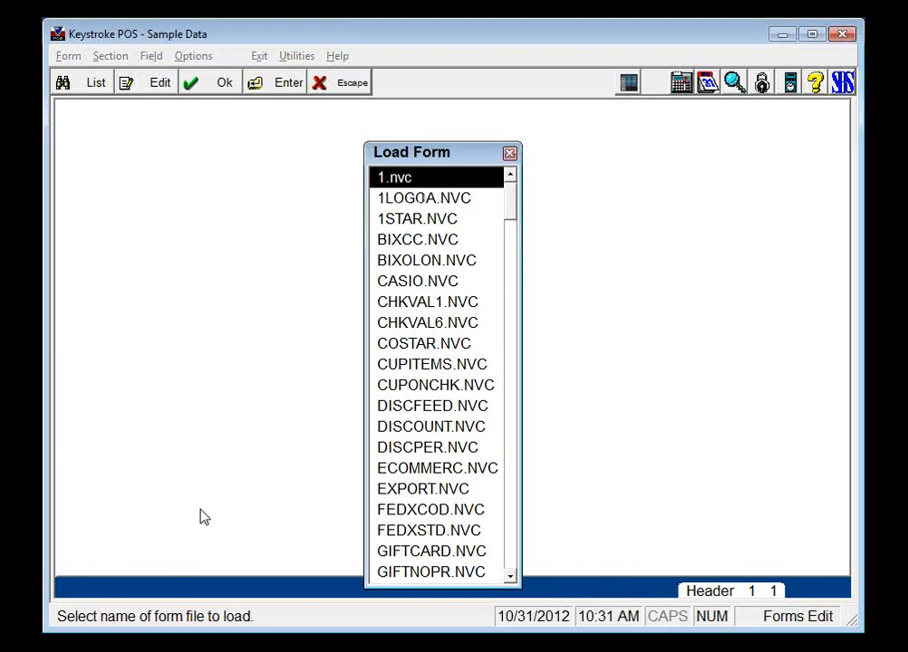
key(Return)
Move the %Logo% field on line 1 of the header to column 12.
key(Tab)
key(Tab)
key(Tab)
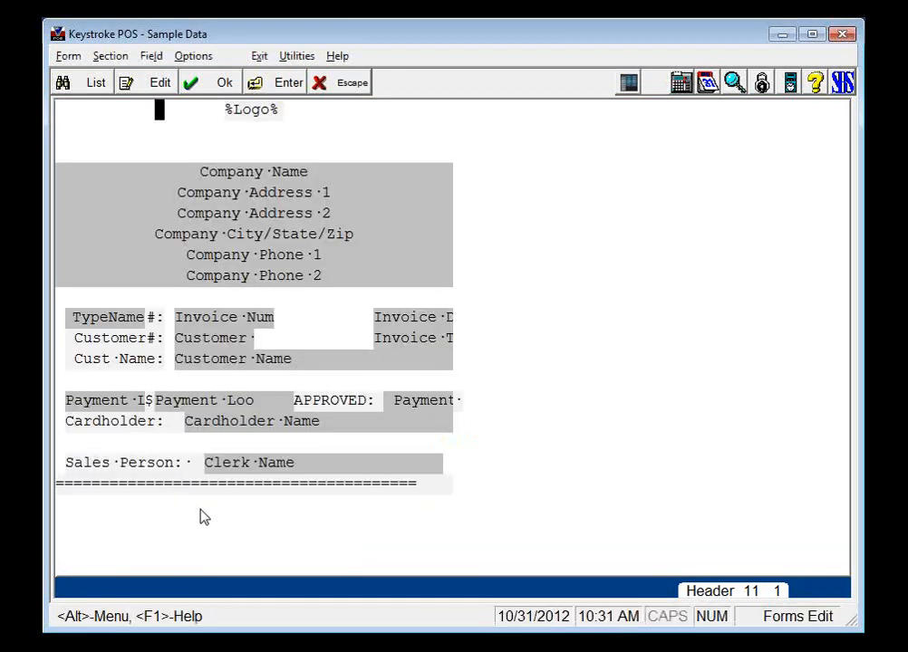
key(shift+Tab)
key(Return)
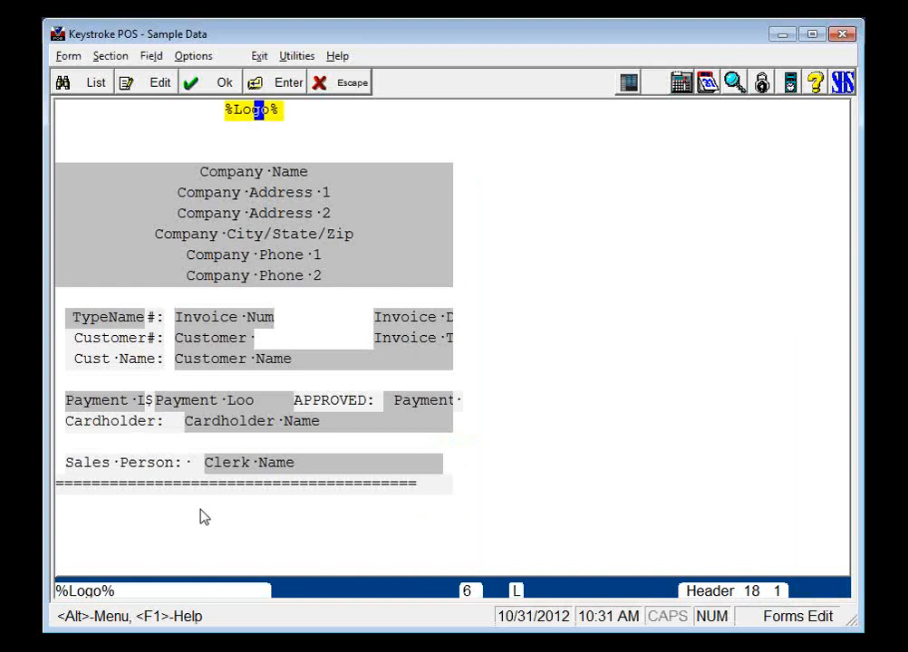
key(Left)
key(Left)
key(Left)
key(Left)
key(Left)
key(Left)
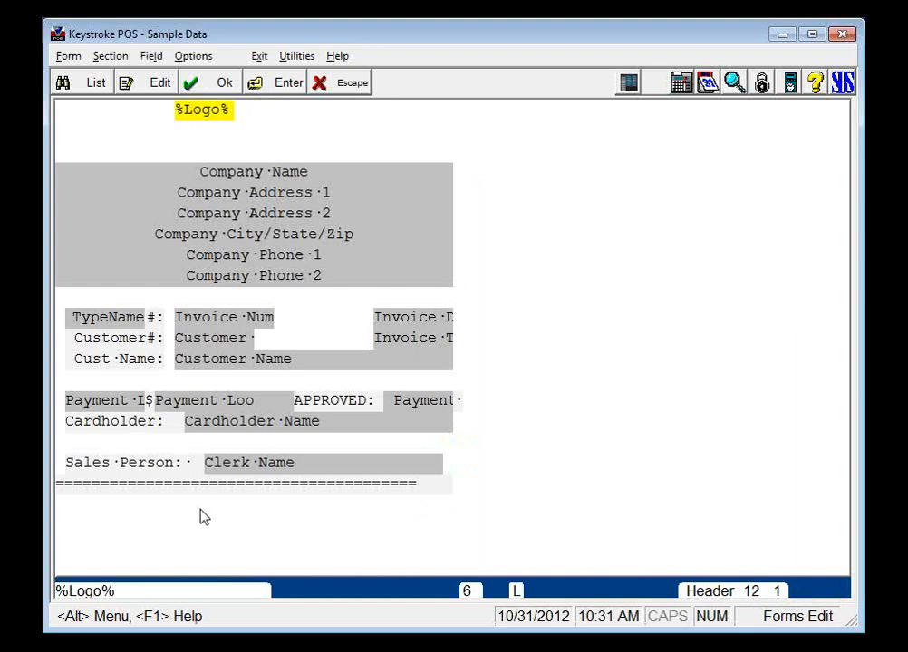
Widen the %Logo% field on line 1 of the header to 17 characters.
key(shift+Right)
key(shift+Right)
key(shift+Right)
key(shift+Right)
key(shift+Right)
key(shift+Right)
key(shift+Right)
key(shift+Right)
key(shift+Right)
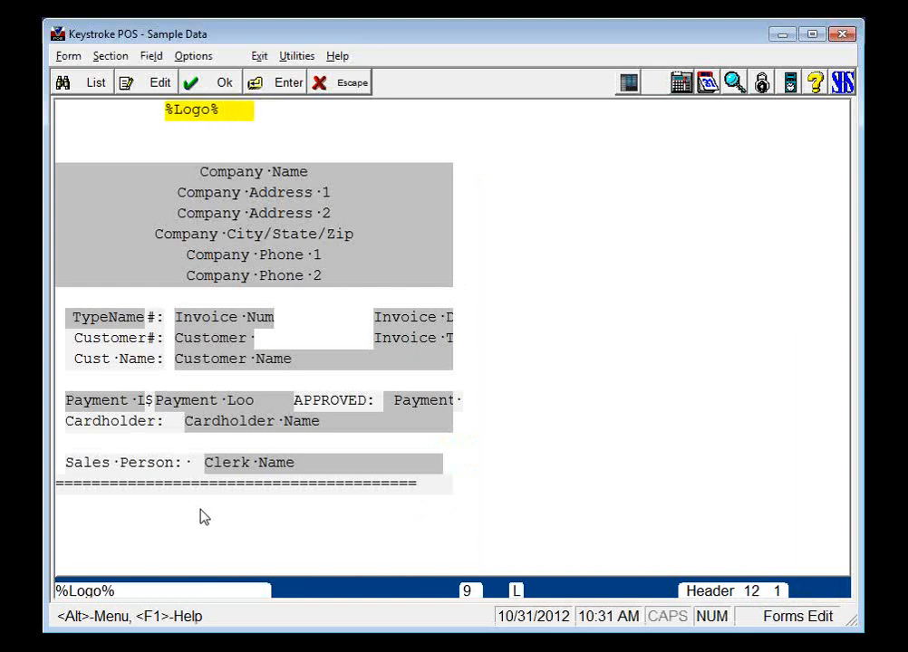
key(shift+Right)
key(shift+Right)
key(shift+Right)
key(shift+Right)
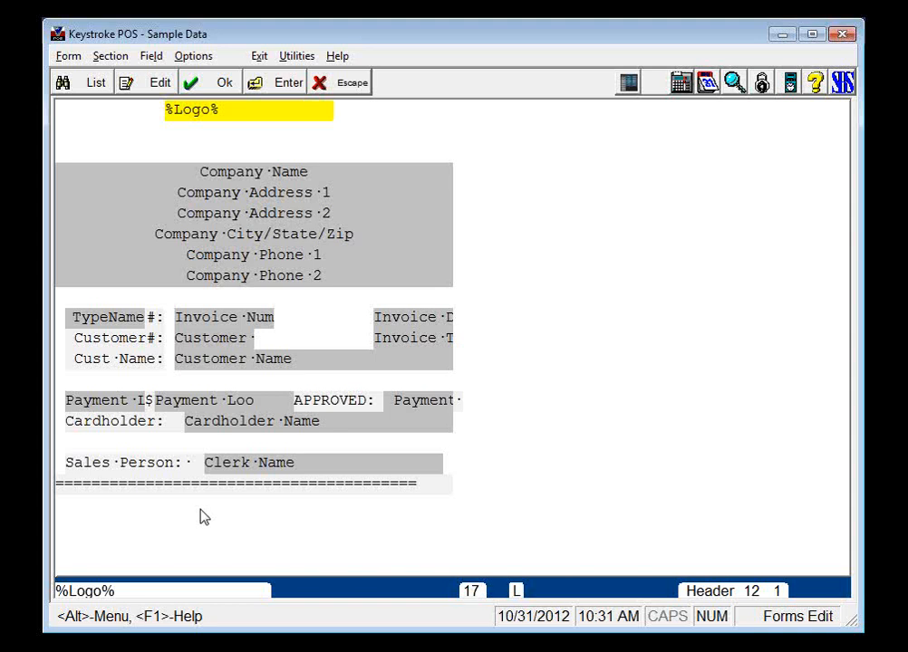
Move the %Logo% field to column 9 of header line 1 and widen it to 23 characters.
key(Left)
key(Left)
key(Left)
key(Left)
key(shift+Right)
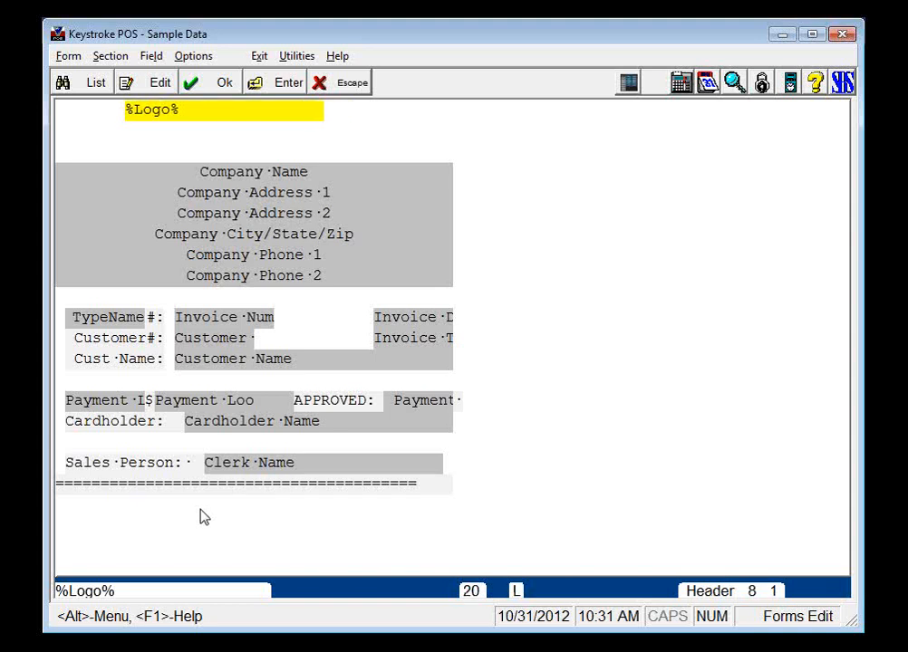
key(shift+Right)
key(shift+Right)
key(shift+Right)
key(Right)
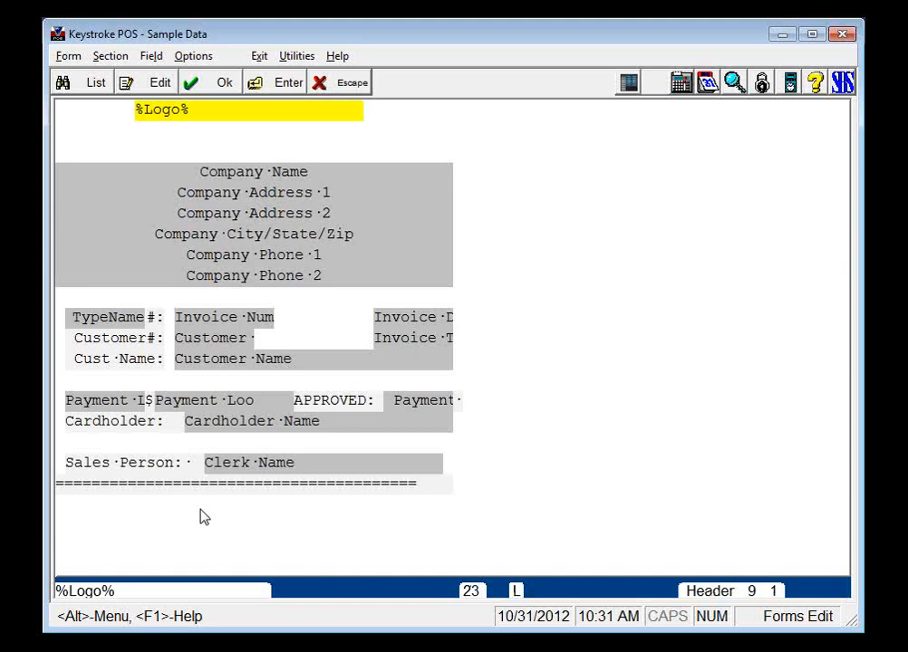
key(Return)
key(Right)
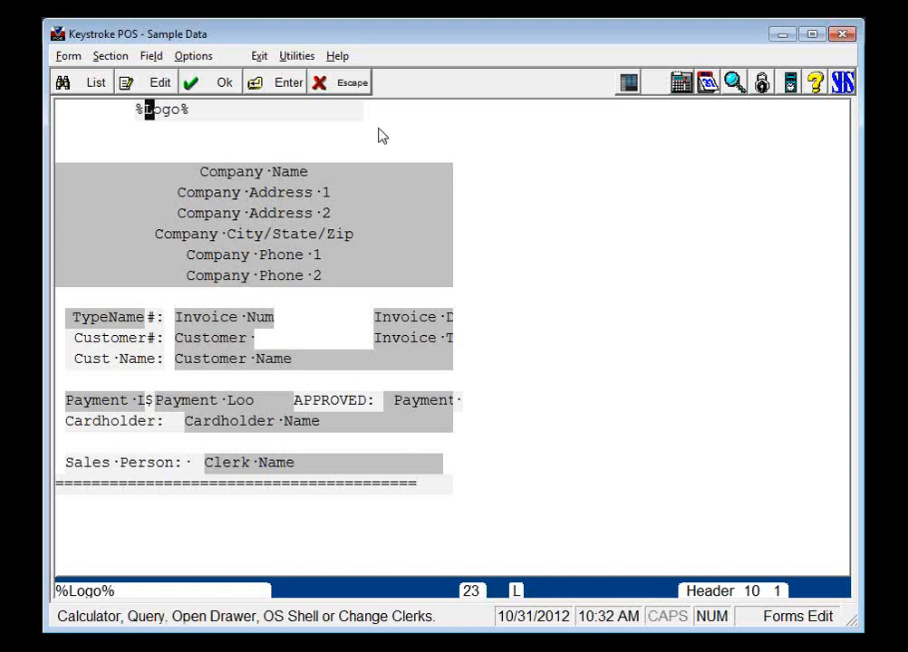
Move the %Logo% field to column 4 of header line 1 and widen it to 31 characters.
key(Left)
key(Left)
key(Left)
key(Left)
key(Left)
key(Left)
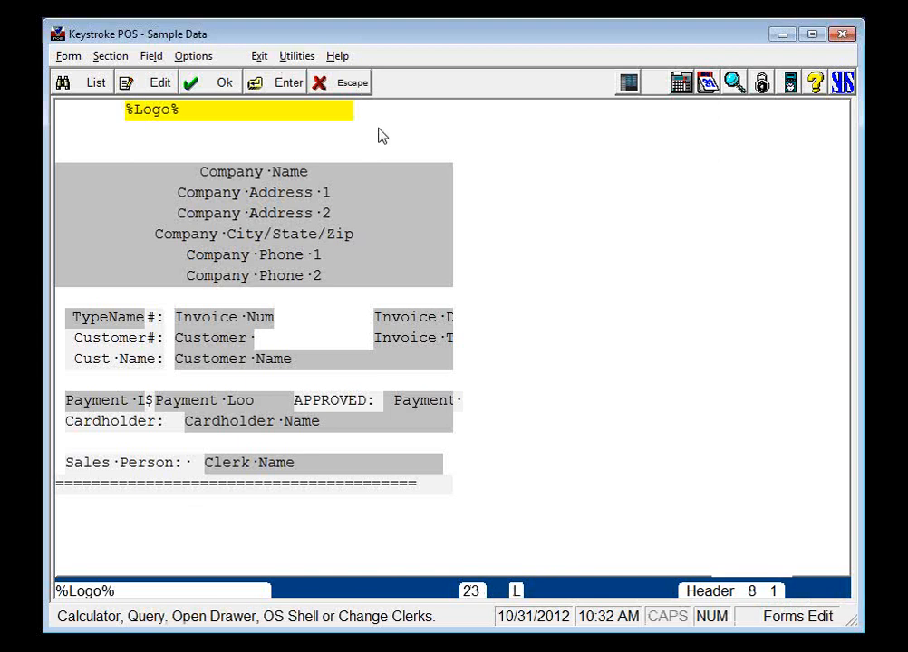
key(plus)
key(plus)
key(plus)
key(plus)
key(plus)
key(plus)
key(plus)
key(plus)
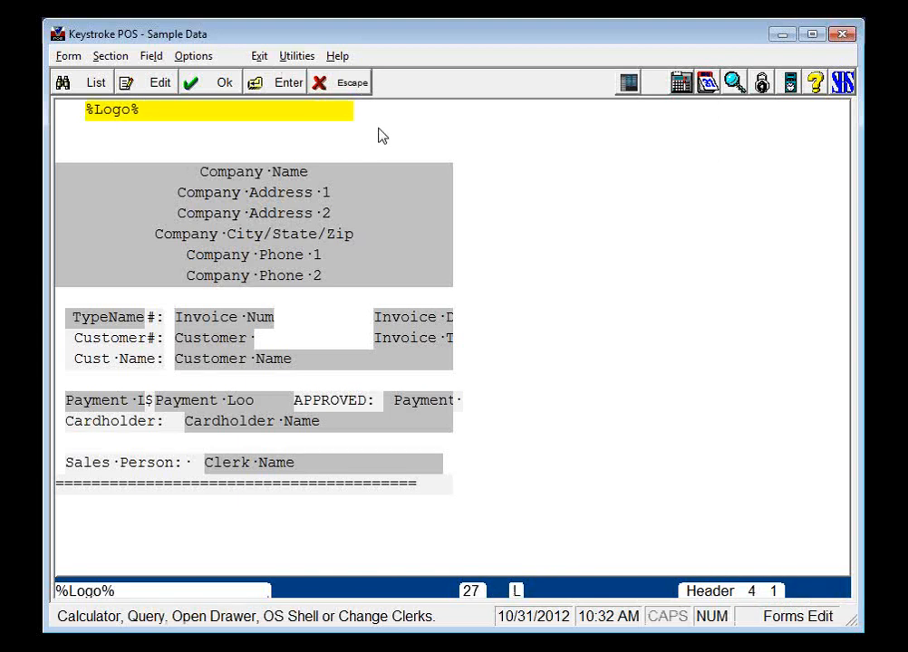
key(plus)
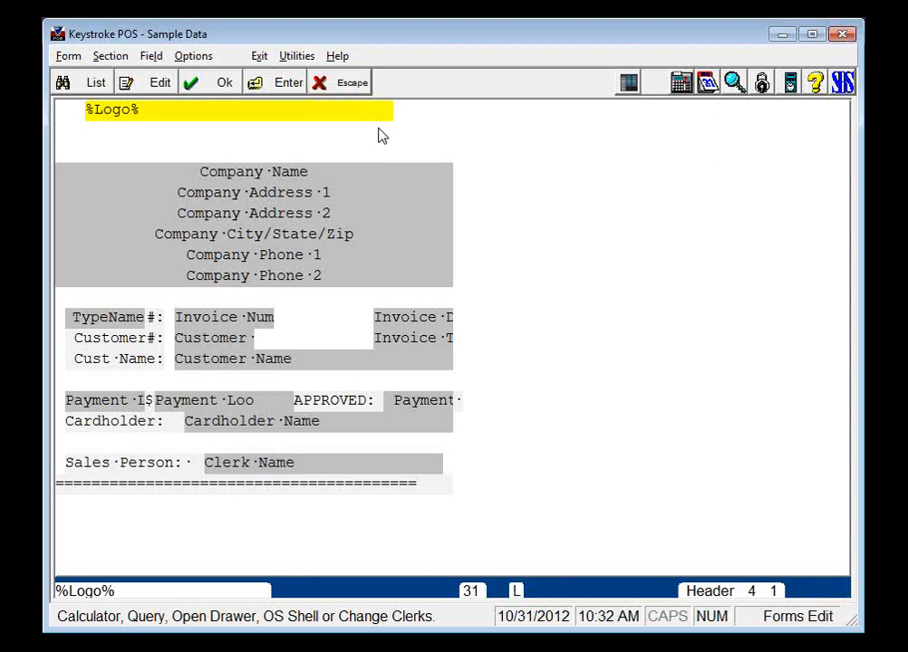
key(Return)
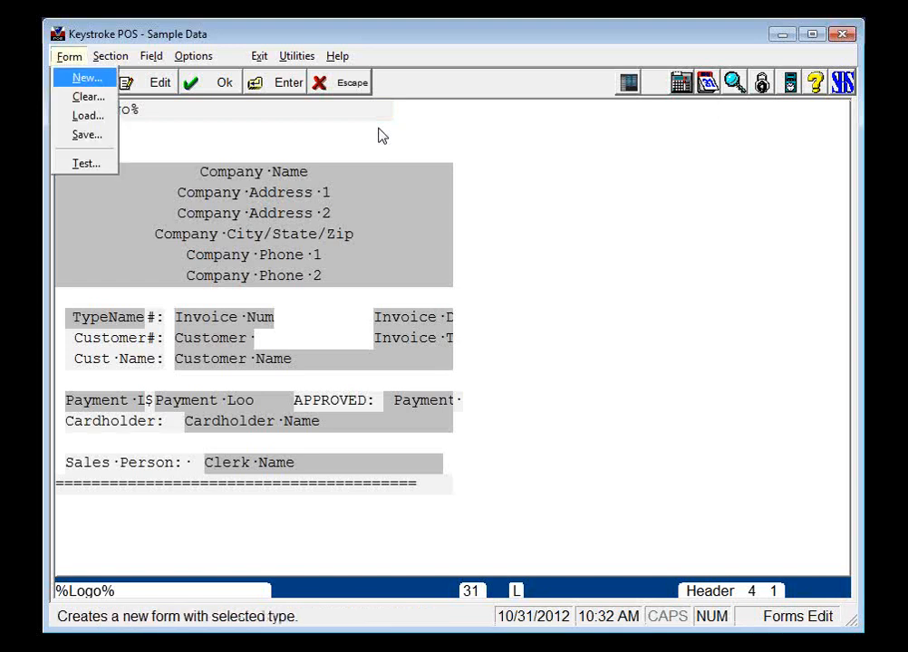
Save the form as 1.NVC, overwriting the existing file.
key(Down)
key(Down)
key(Down)
key(Return)
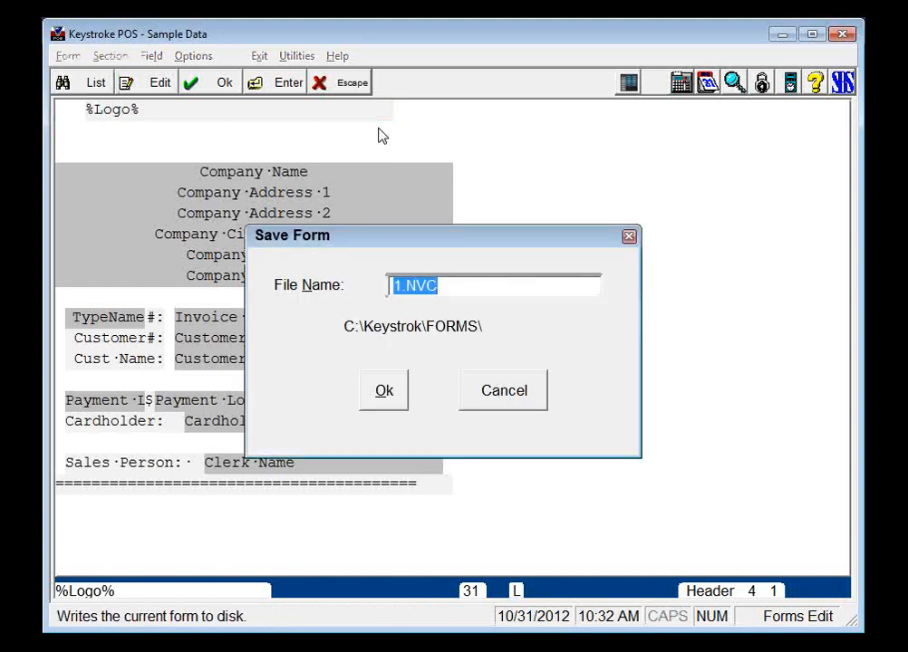
key(Tab)
key(Return)
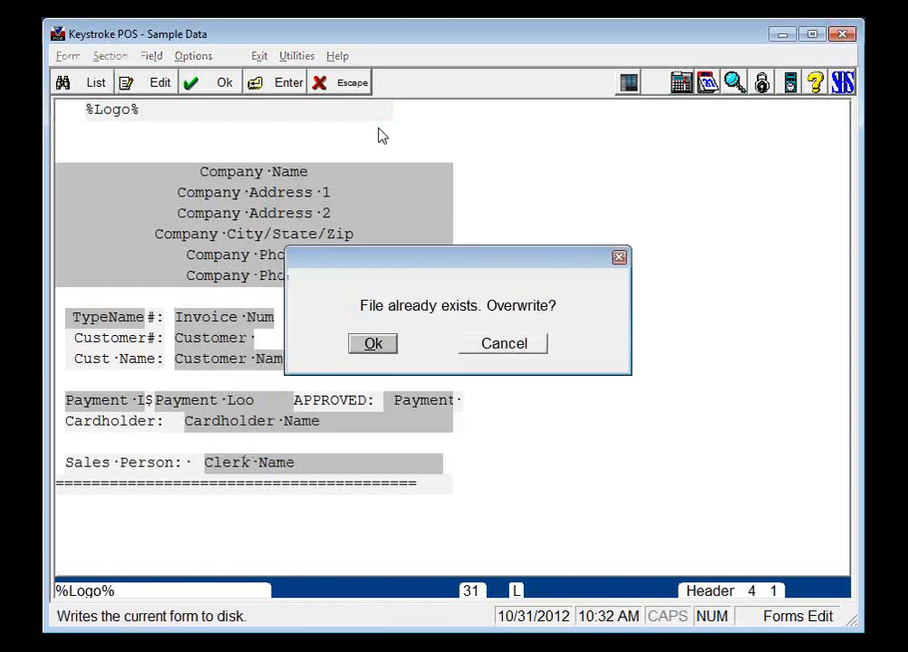
key(Return)
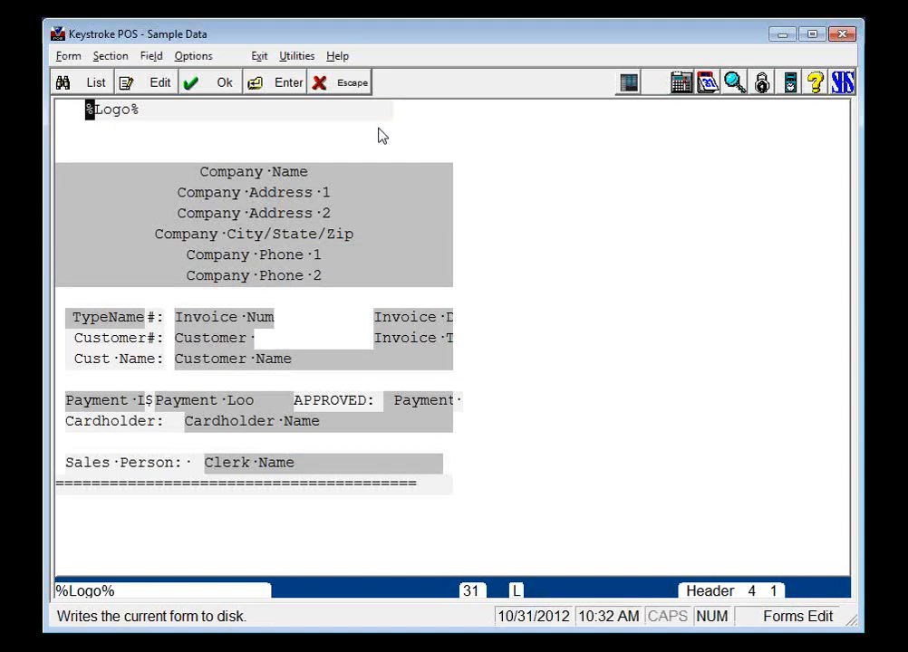
Switch to the Sales Manager, recall the previous sales invoice and bring up its Complete Sale window.
click(259, 56)
click(272, 105)
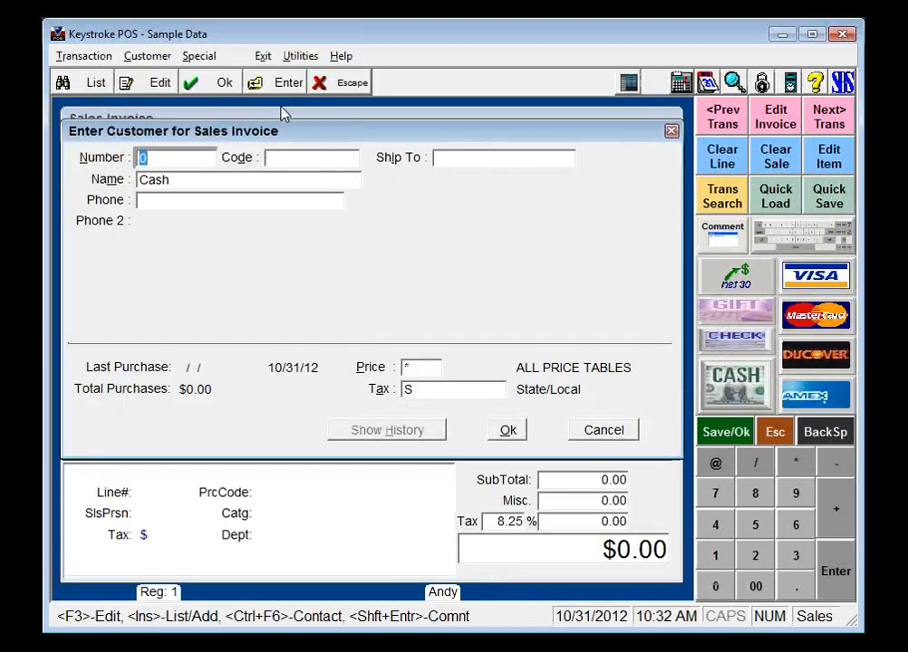
key(Page_Up)
key(Return)
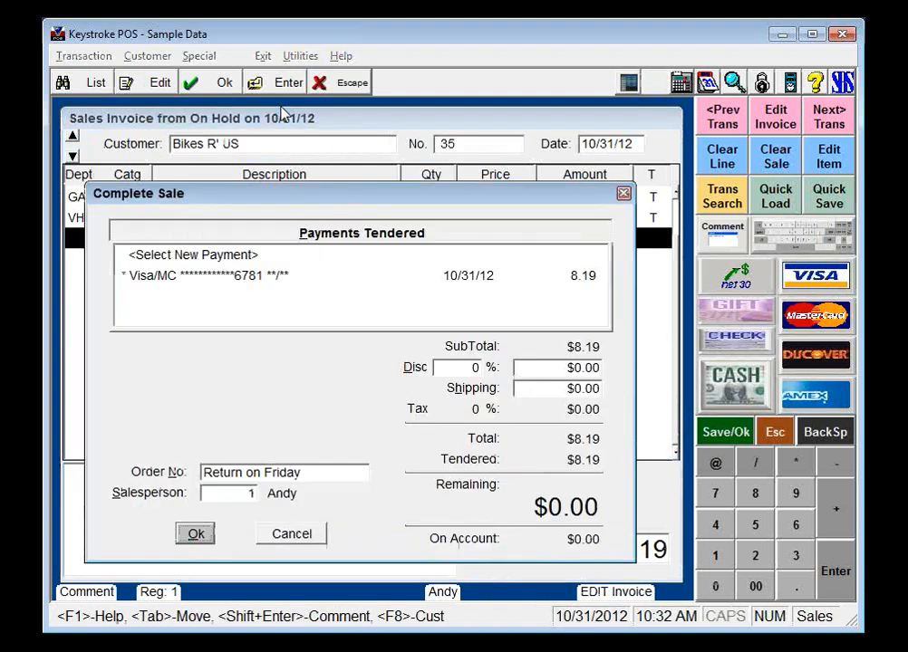
Accept the completed sale and print the invoice with the Signature option.
key(Return)
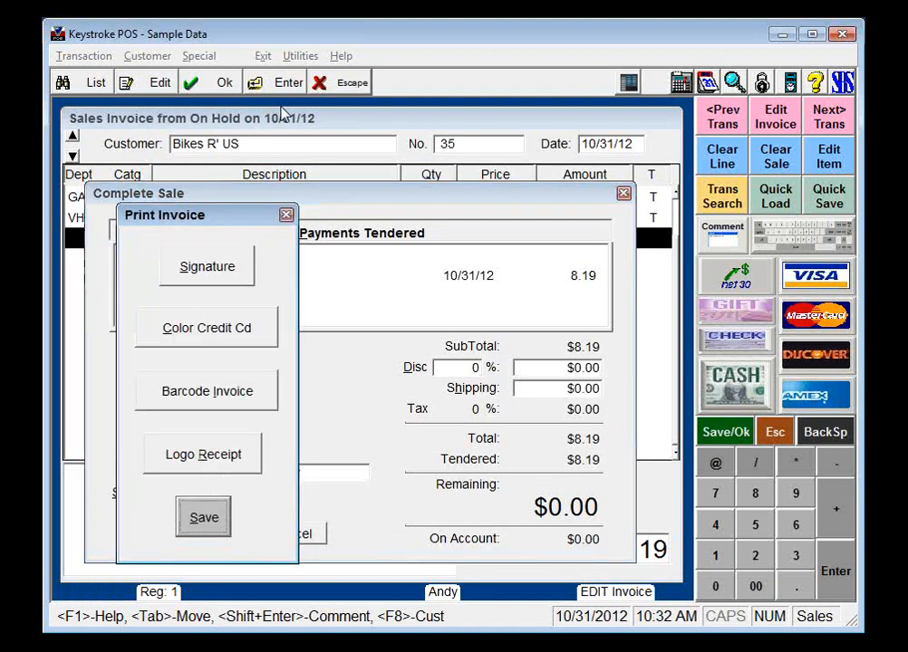
key(Up)
key(Up)
key(Up)
key(Up)
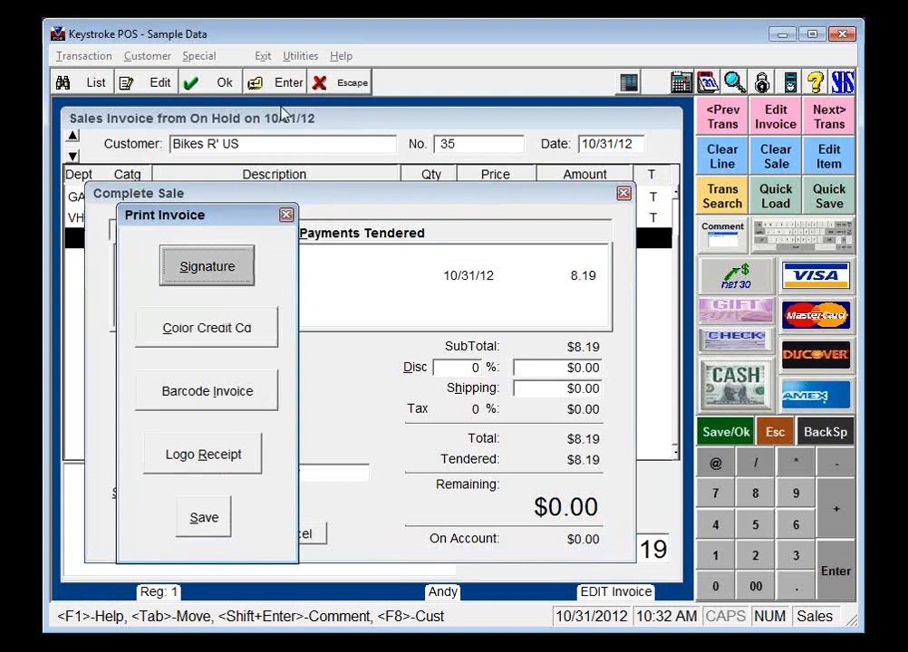
key(Return)
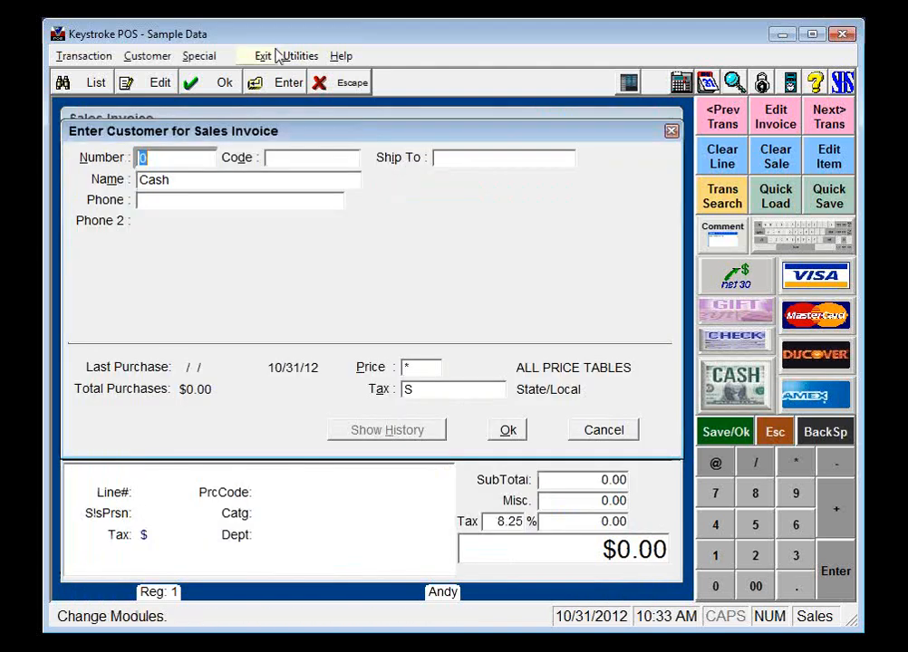
Go back to the custom Forms Editor module and load the form file 1.nvc.
click(276, 54)
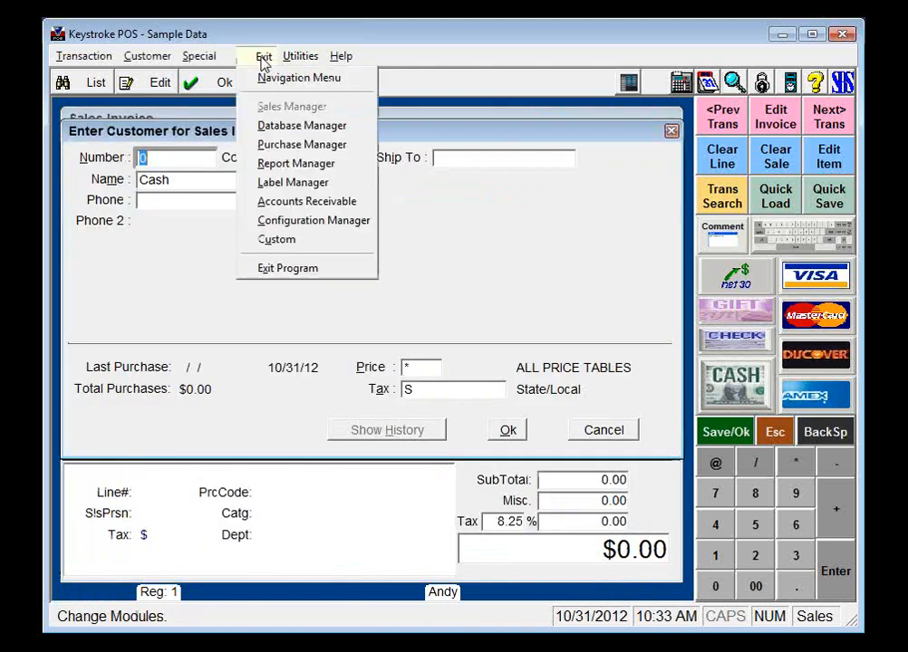
click(305, 247)
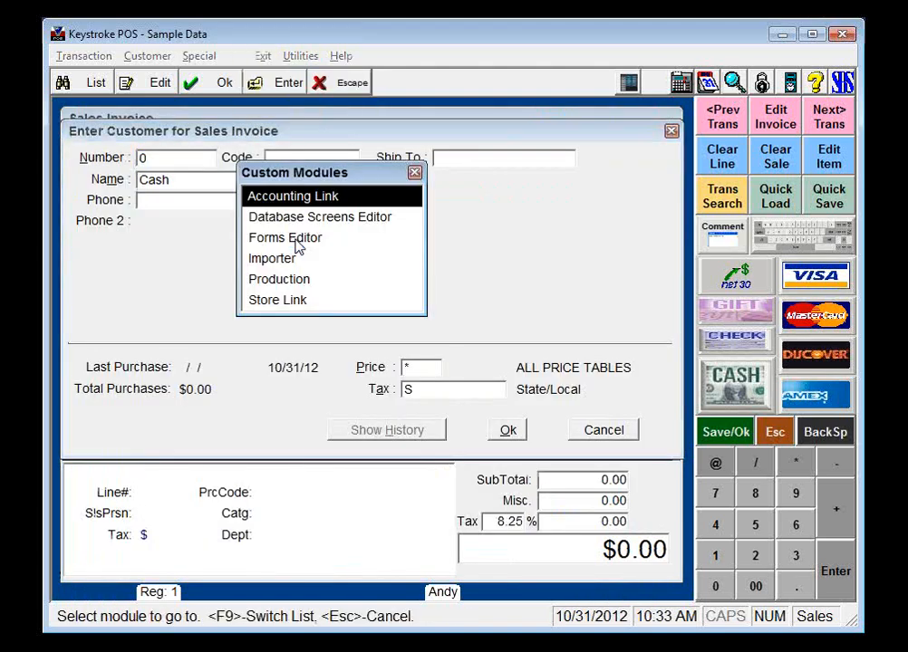
click(299, 240)
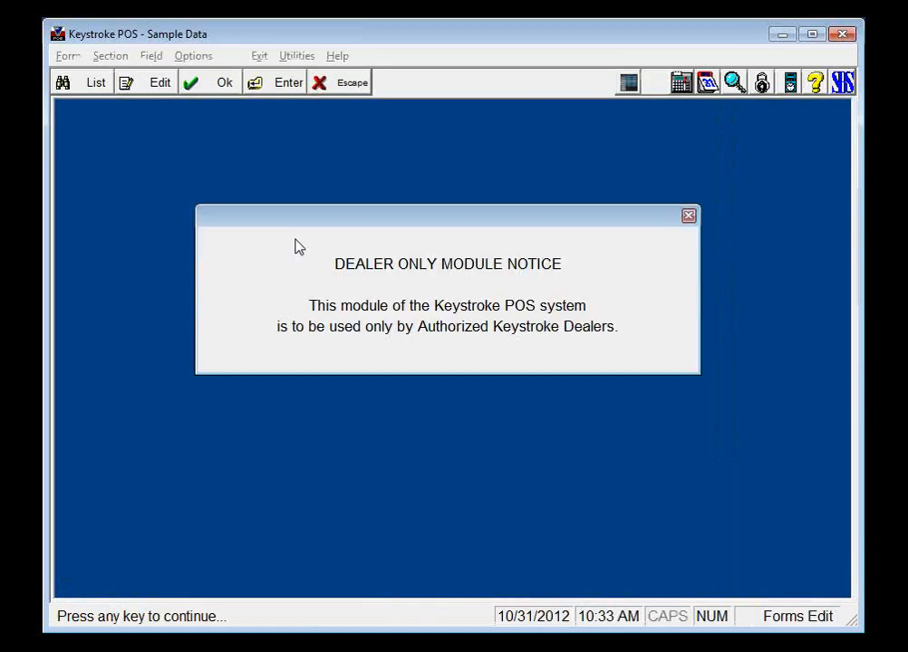
key(Return)
key(Return)
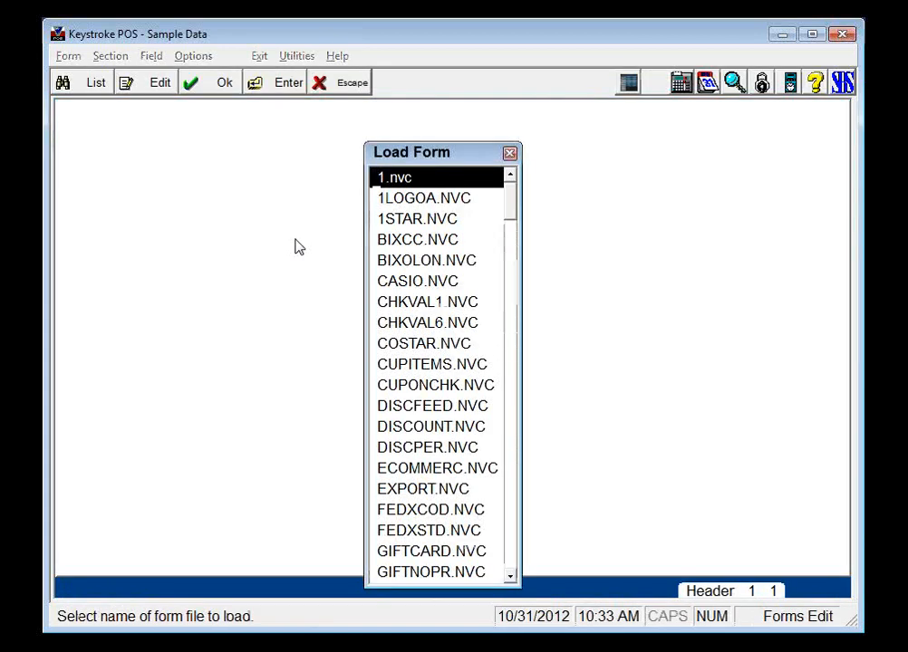
key(Return)
Insert seven blank lines at header line 3, between the %Logo% field and the Company Name field.
key(Down)
key(Down)
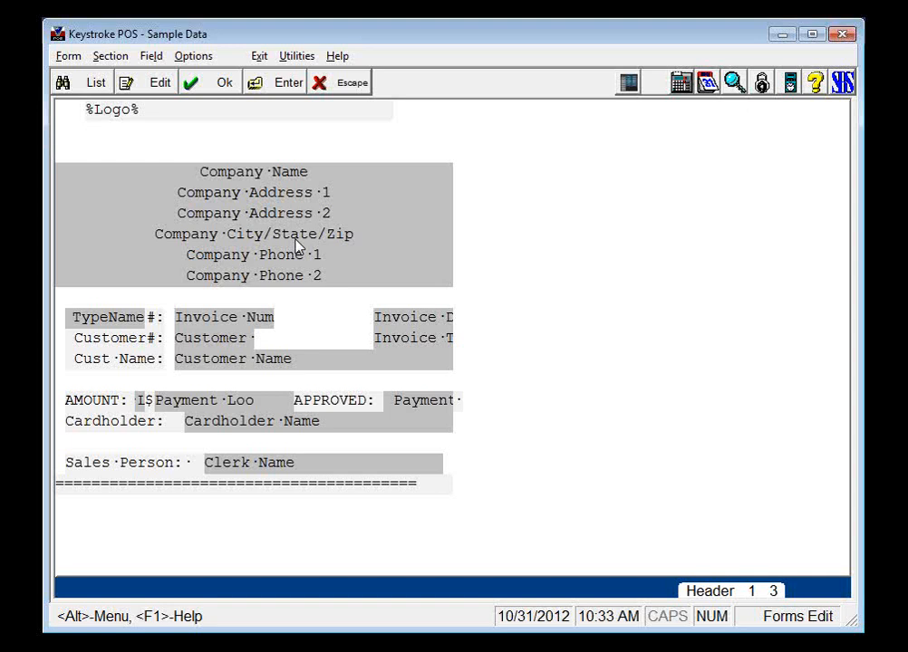
key(Down)
key(Up)
key(Return)
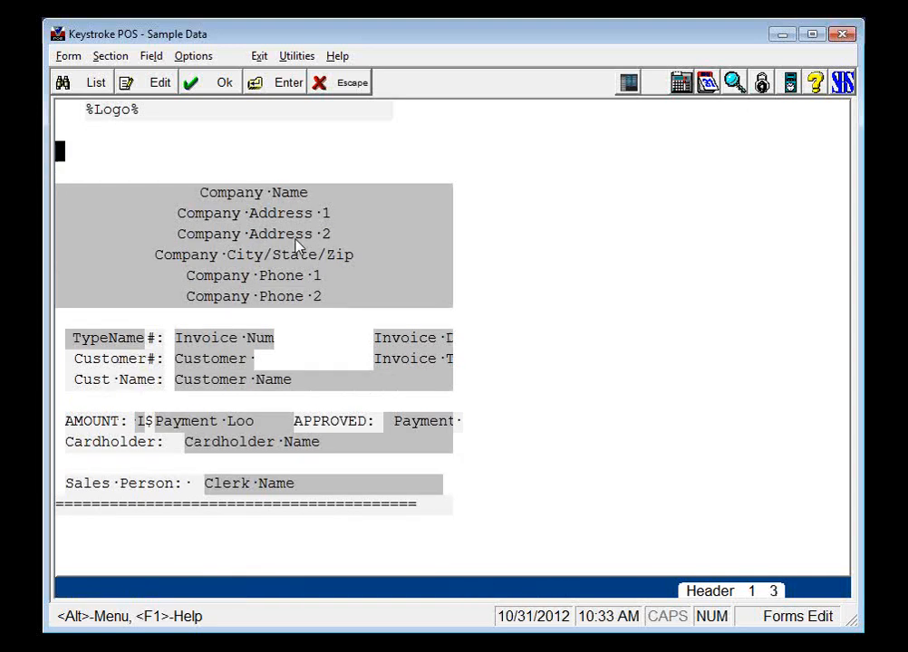
key(Return)
key(Return)
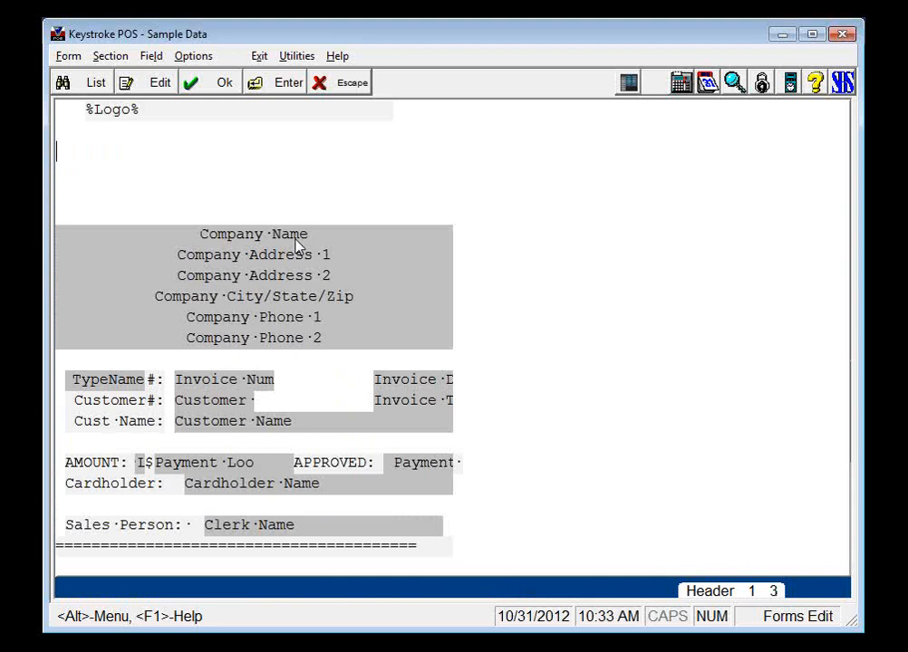
key(Return)
key(Return)
key(Return)
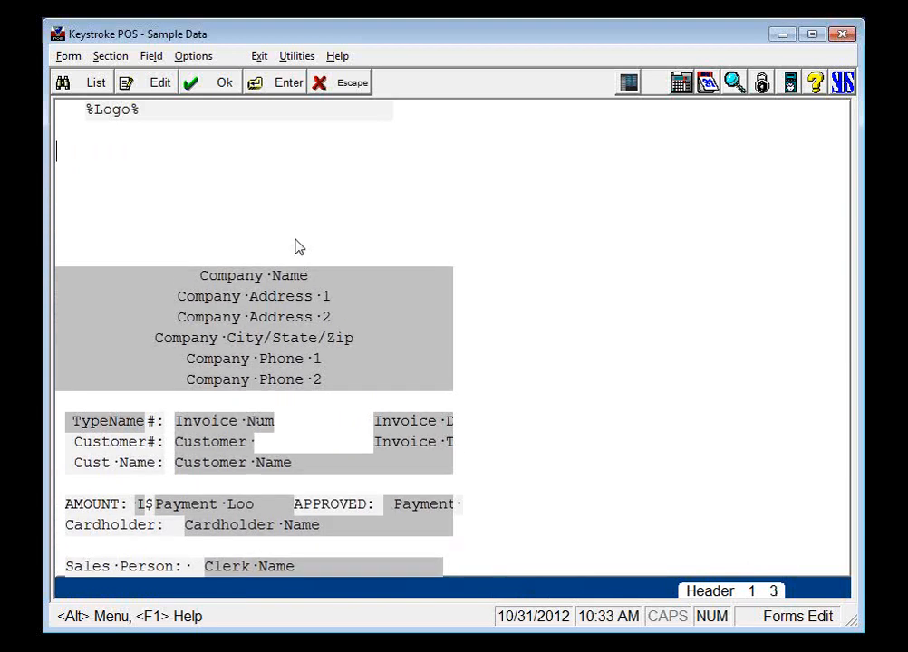
key(Return)
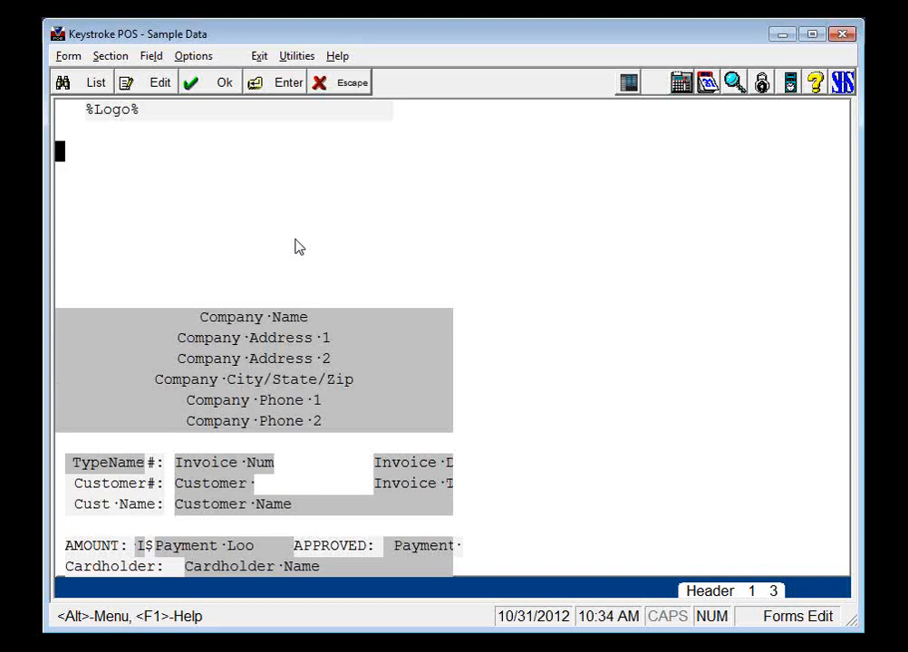
Exit to the Sales Manager and save the changed form format.
key(alt)
key(x)
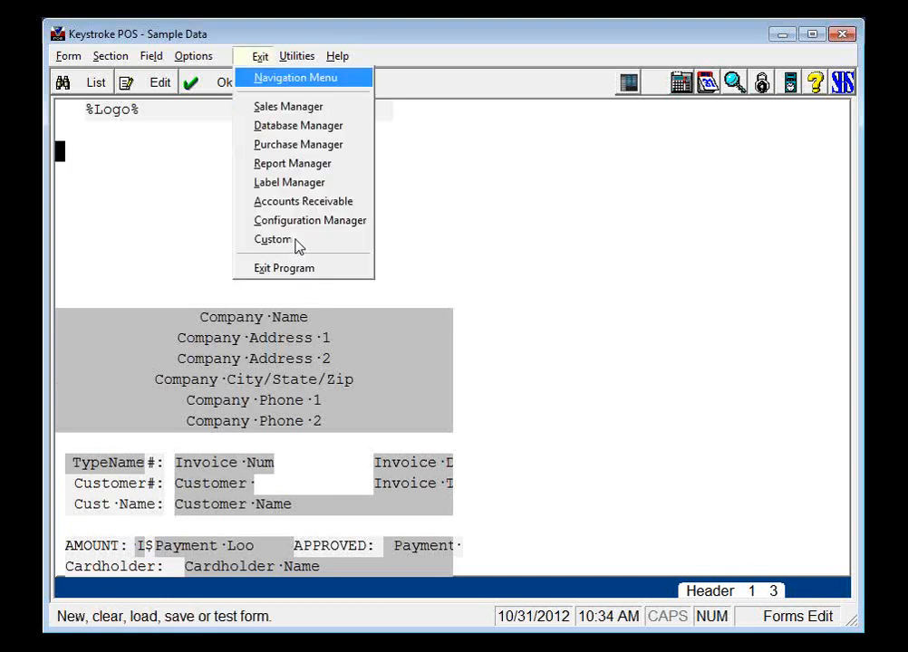
key(Down)
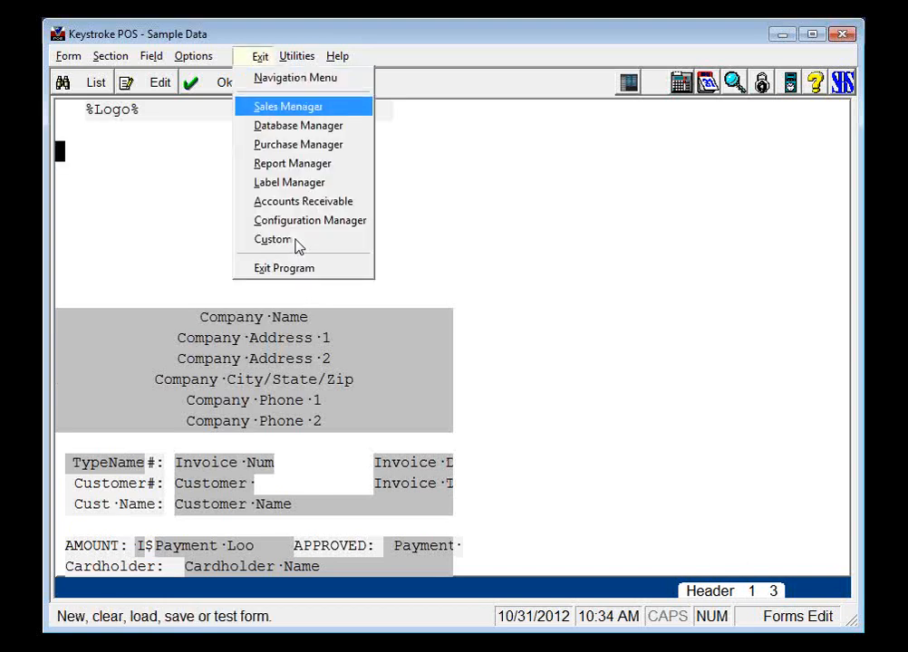
key(Return)
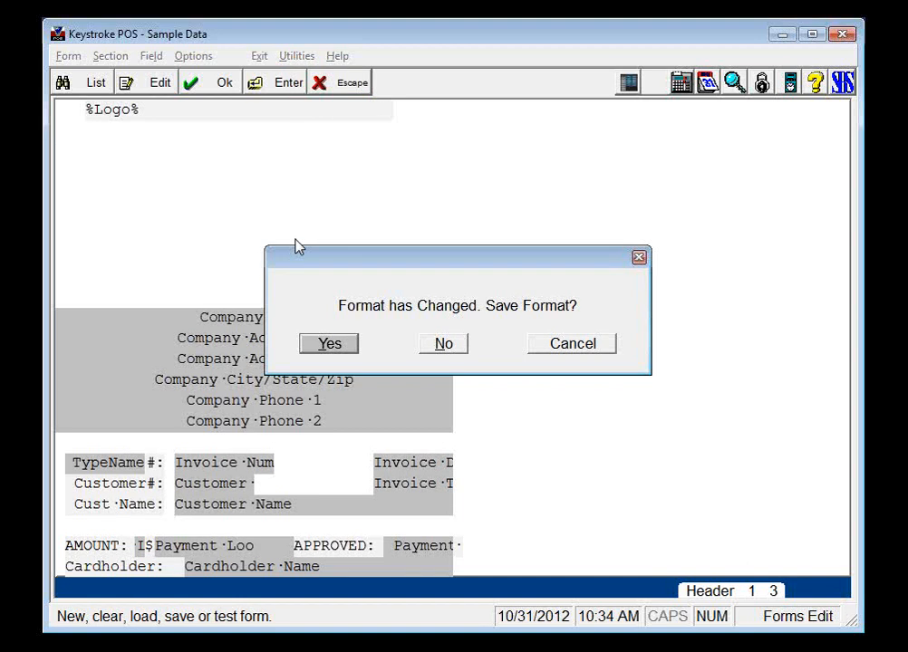
key(Return)
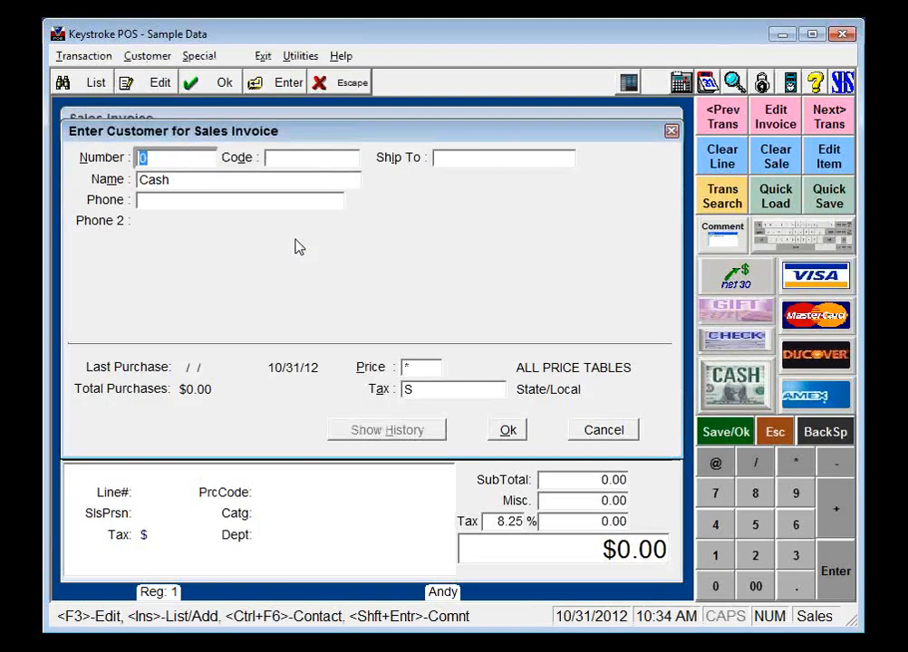
Recall the previous sales invoice, accept its completed sale and print it with the Signature option.
key(Page_Up)
key(ctrl+Return)
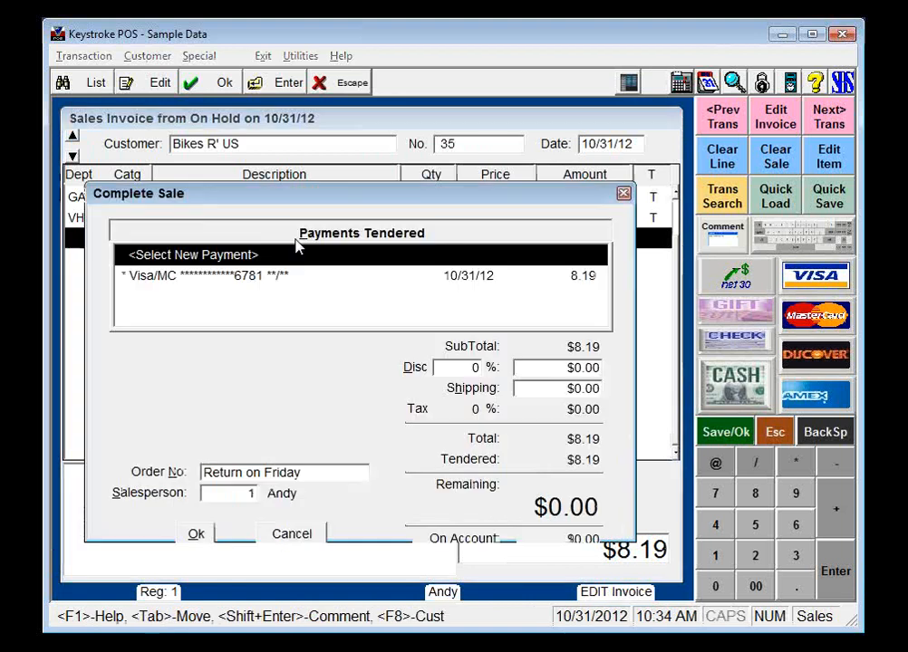
key(ctrl+Return)
key(Up)
key(Up)
key(Up)
key(Up)
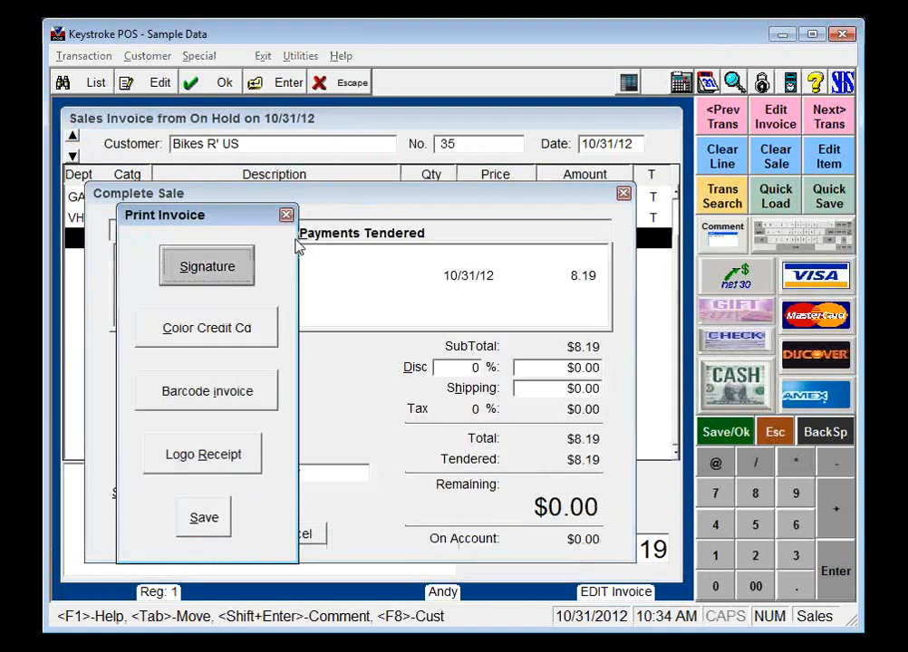
key(Return)
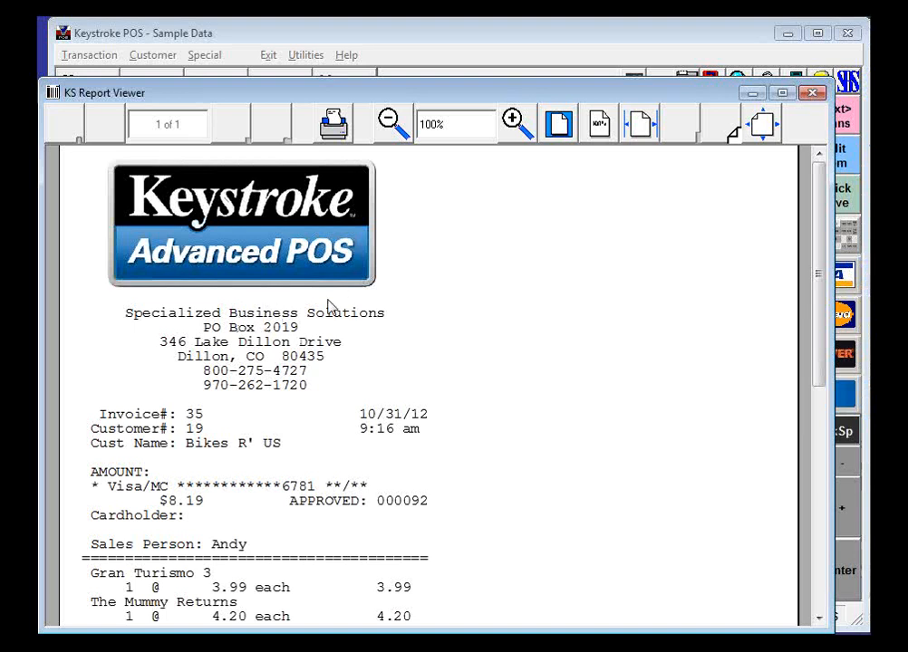
Zoom the receipt preview out to 60% and examine the whole layout from logo to signature.
click(391, 124)
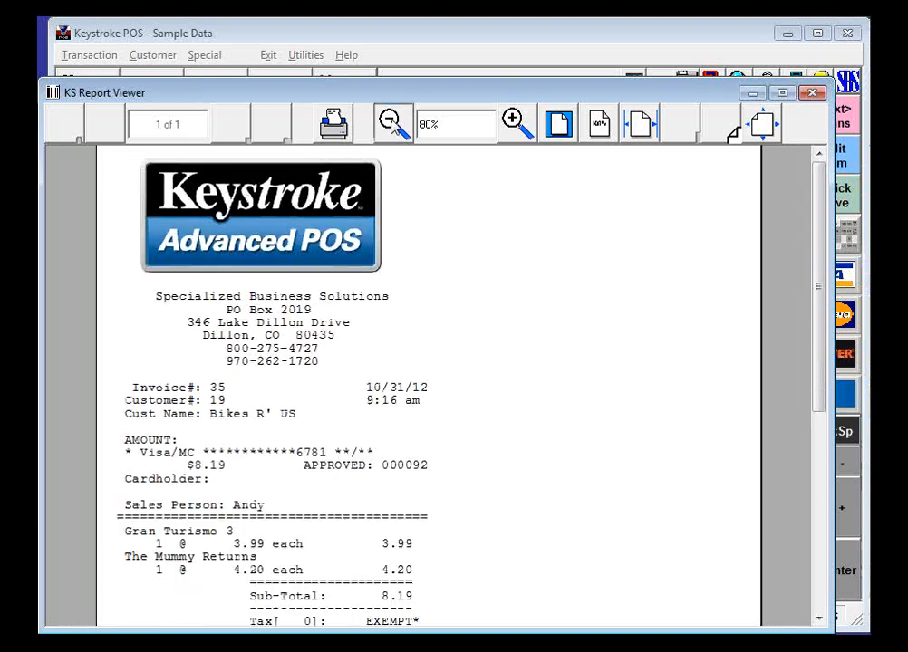
click(391, 124)
click(391, 123)
click(393, 124)
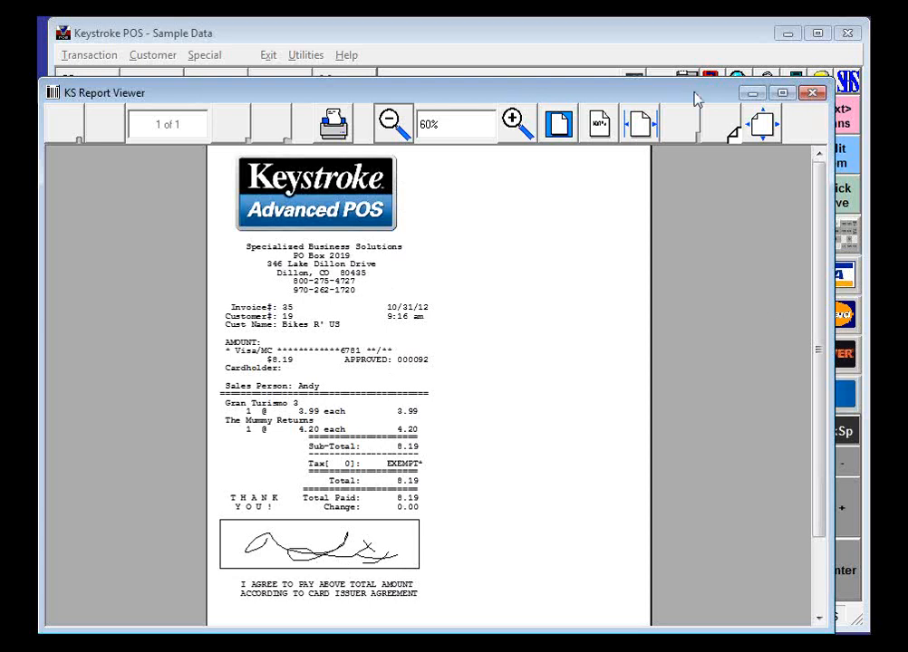
Close the logo receipt preview, examine the second receipt copy zoomed out to 70%, and close it.
click(813, 95)
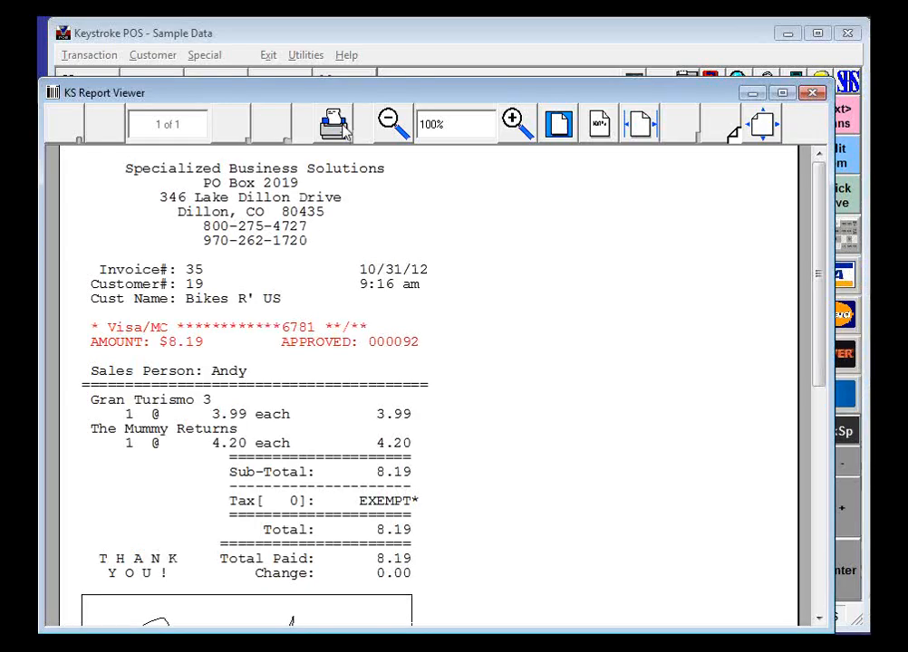
click(390, 123)
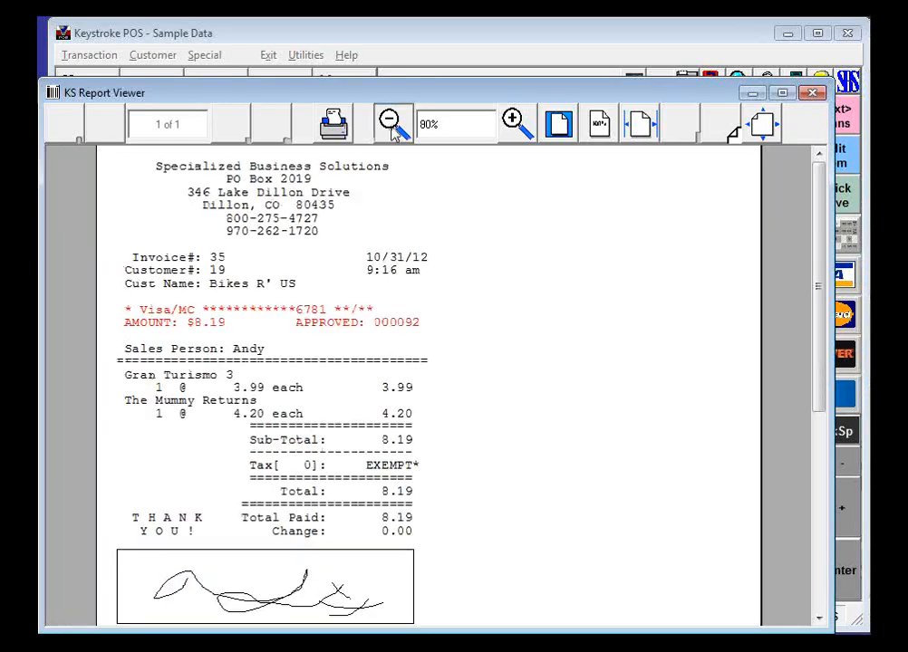
click(390, 124)
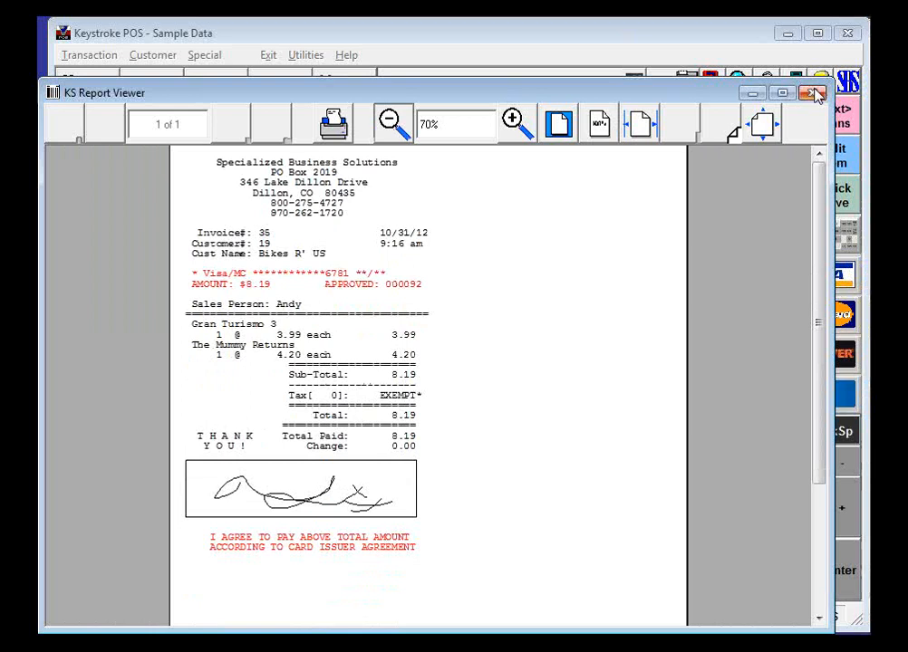
click(815, 96)
Exit the Sales Manager and go to the Forms Editor custom module.
click(203, 520)
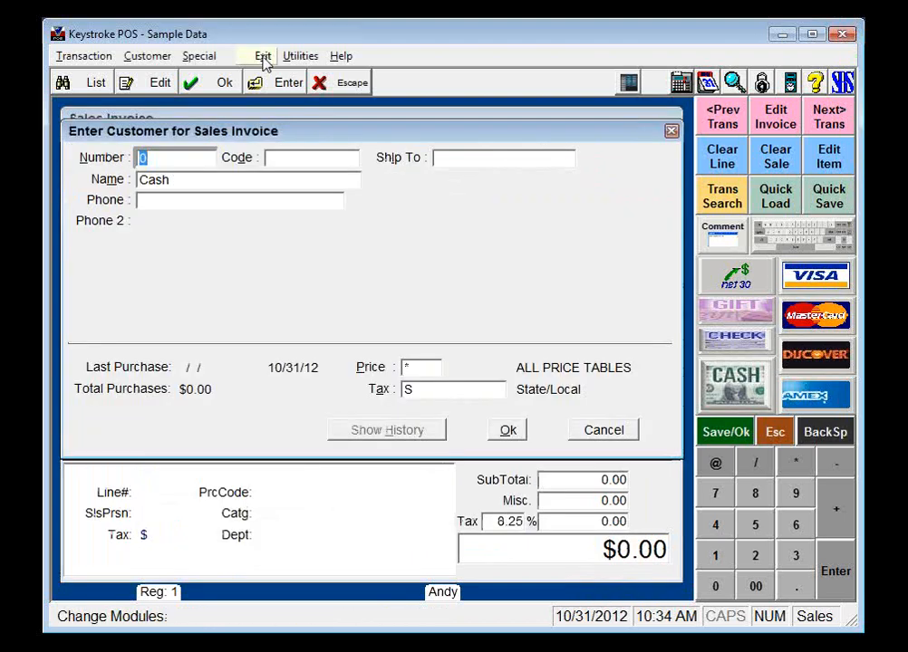
click(264, 57)
click(290, 239)
double_click(290, 241)
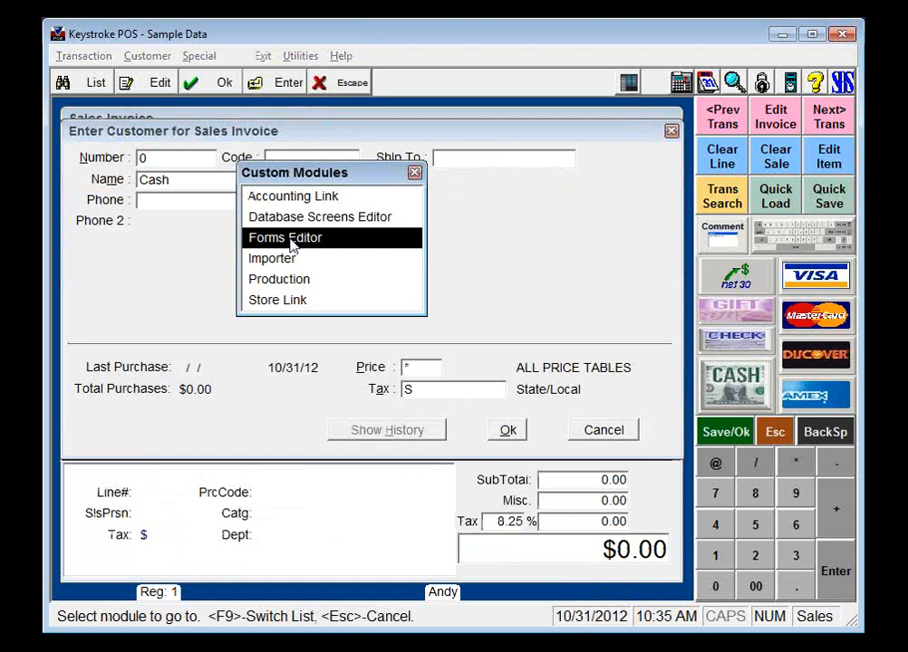
click(290, 239)
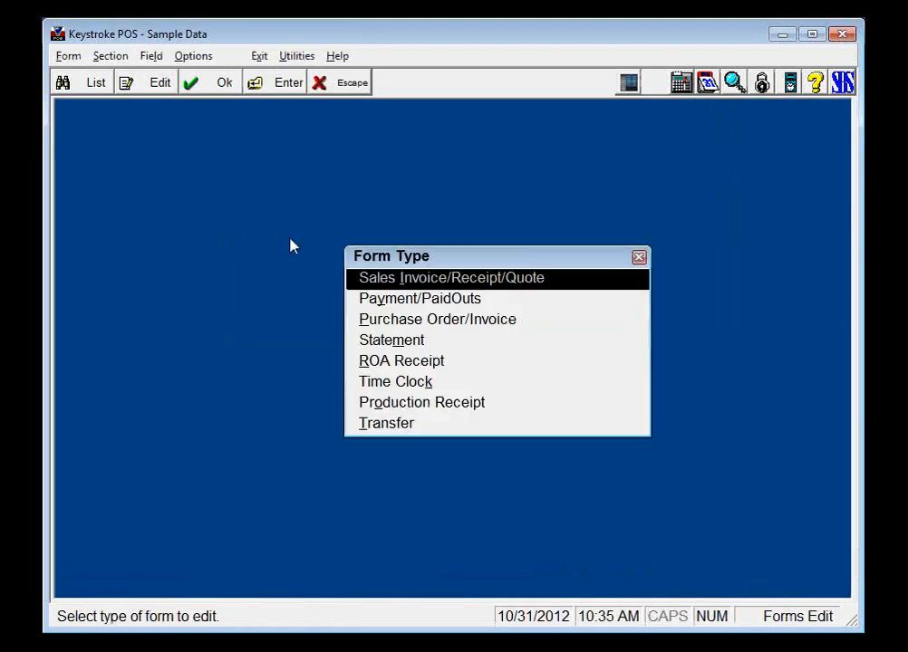
Choose the Sales Invoice/Receipt/Quote form type and open the receipt form containing the %Logo% field.
key(Down)
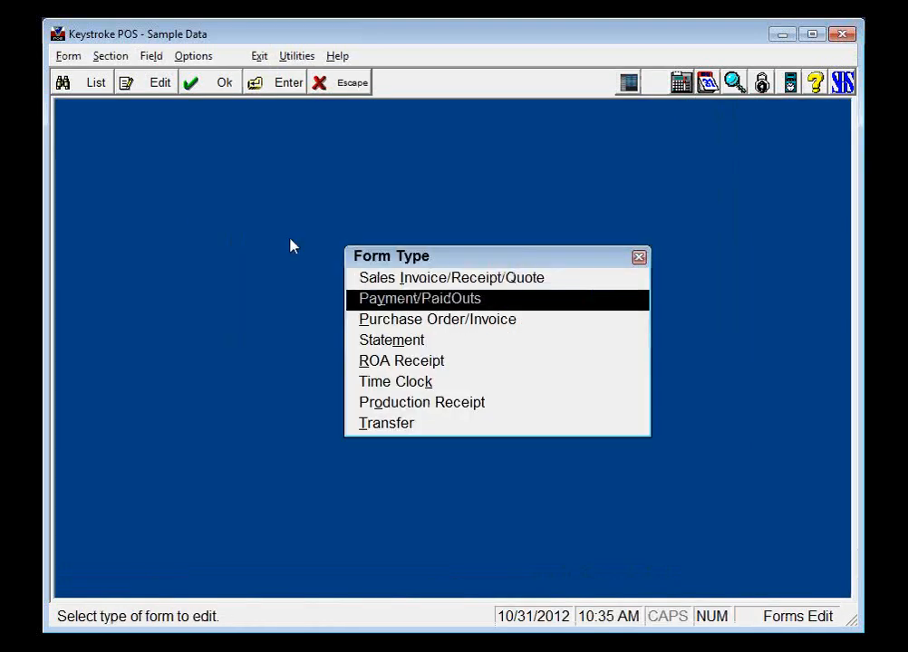
key(Down)
key(Down)
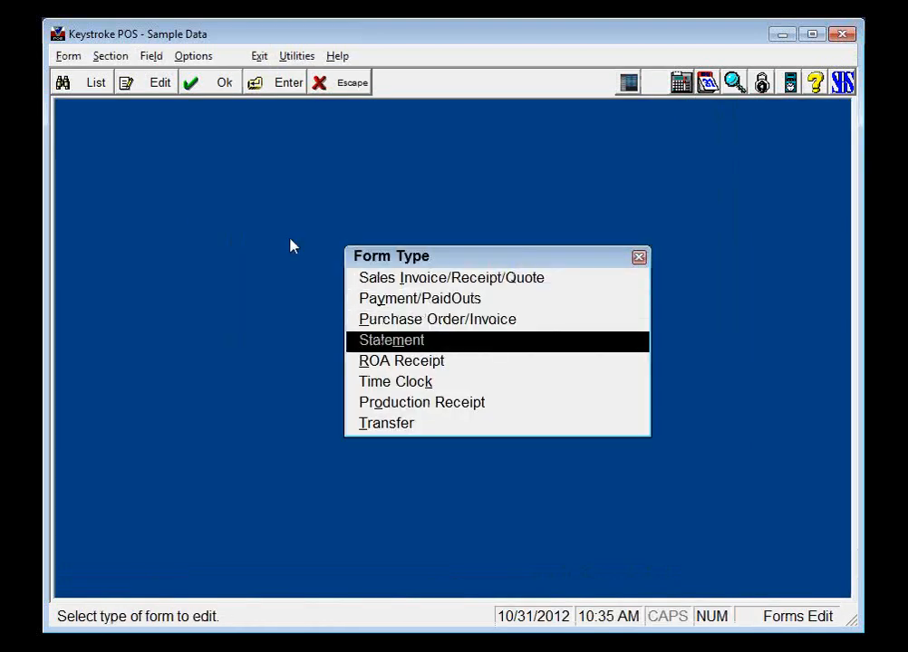
key(Down)
key(Up)
key(Up)
key(Up)
key(Up)
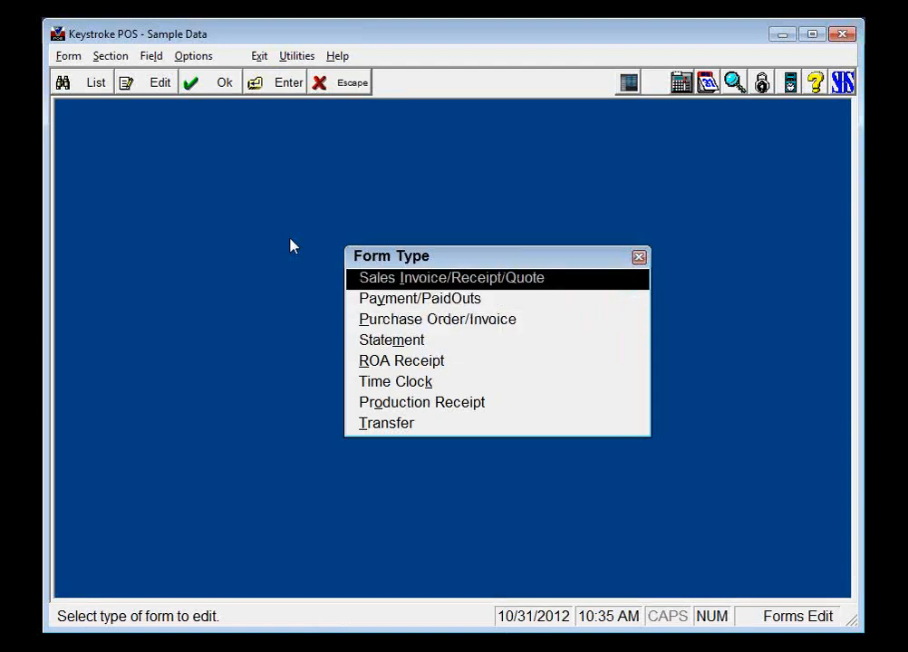
key(Return)
key(Return)
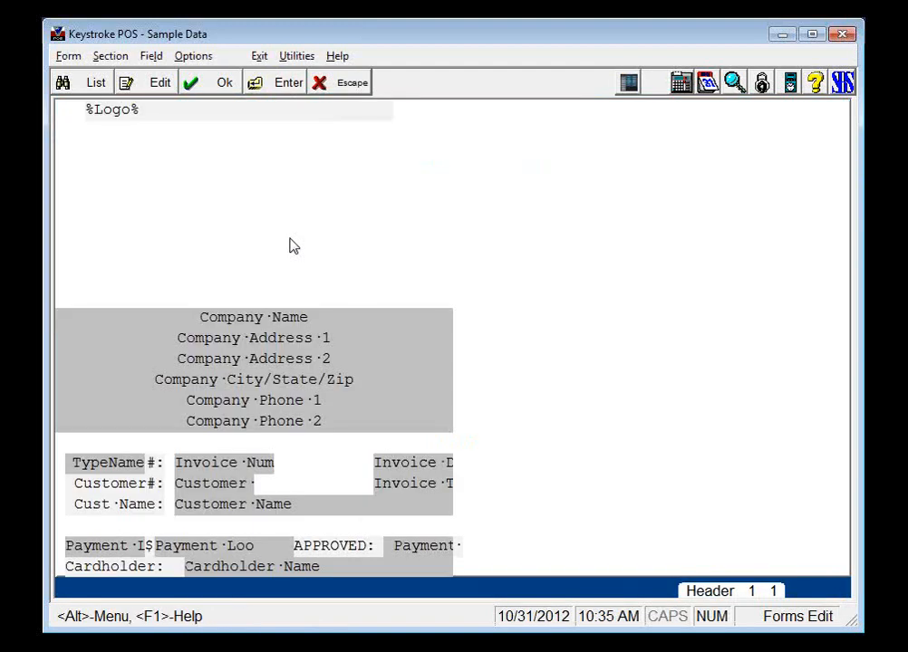
Open the AMOUNT: field on header line 22 for editing and mark Bold ON in its print codes.
key(Down)
key(Down)
key(Down)
key(Down)
key(Down)
key(Down)
key(Down)
key(Down)
key(Down)
key(Down)
key(Down)
key(Down)
key(Down)
key(Down)
key(Down)
key(Down)
key(Down)
key(Down)
key(Down)
key(Down)
key(Down)
key(Down)
key(Down)
key(Down)
key(Up)
key(Up)
key(Up)
key(Right)
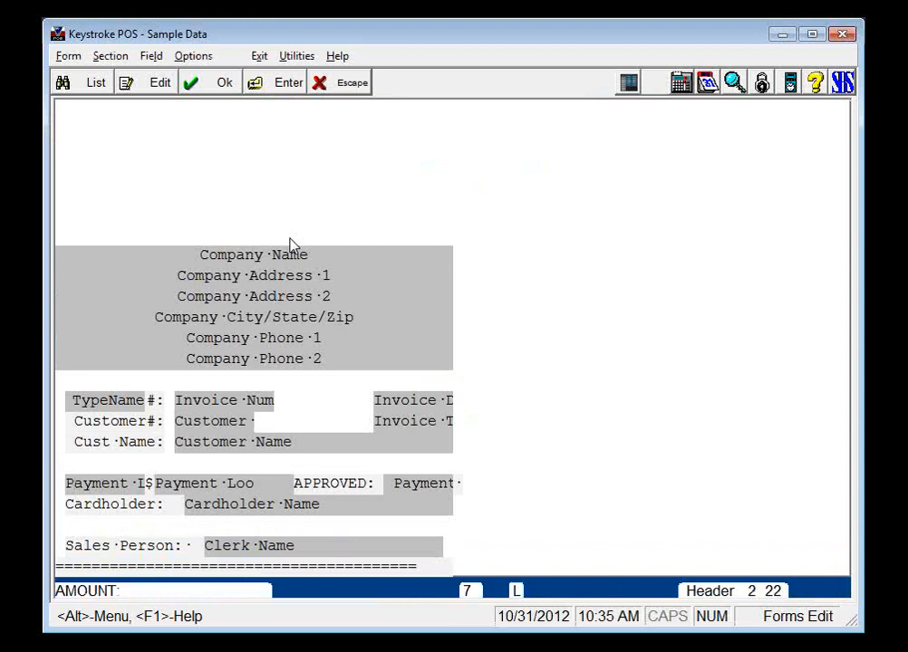
key(Return)
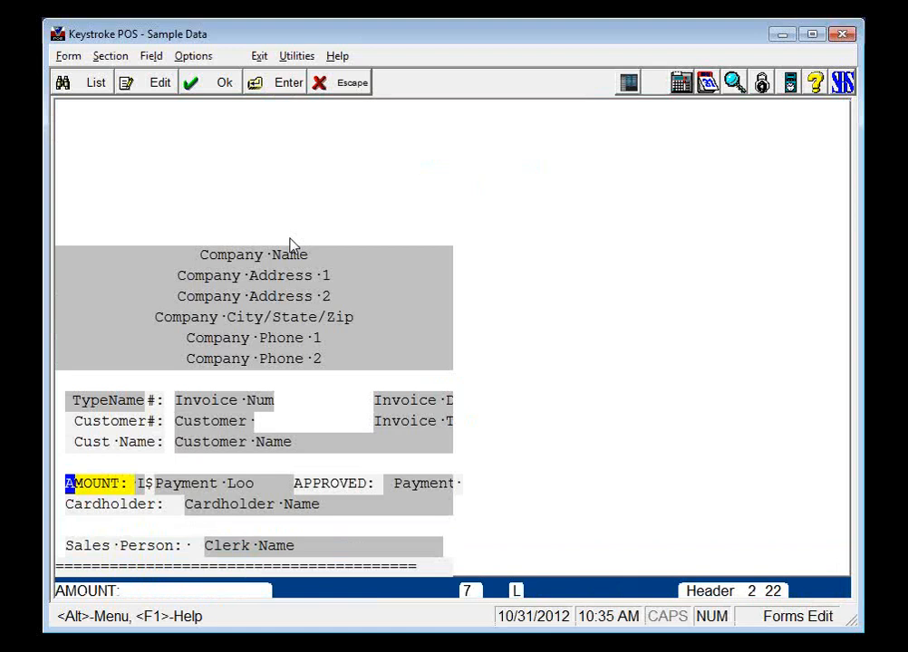
key(Return)
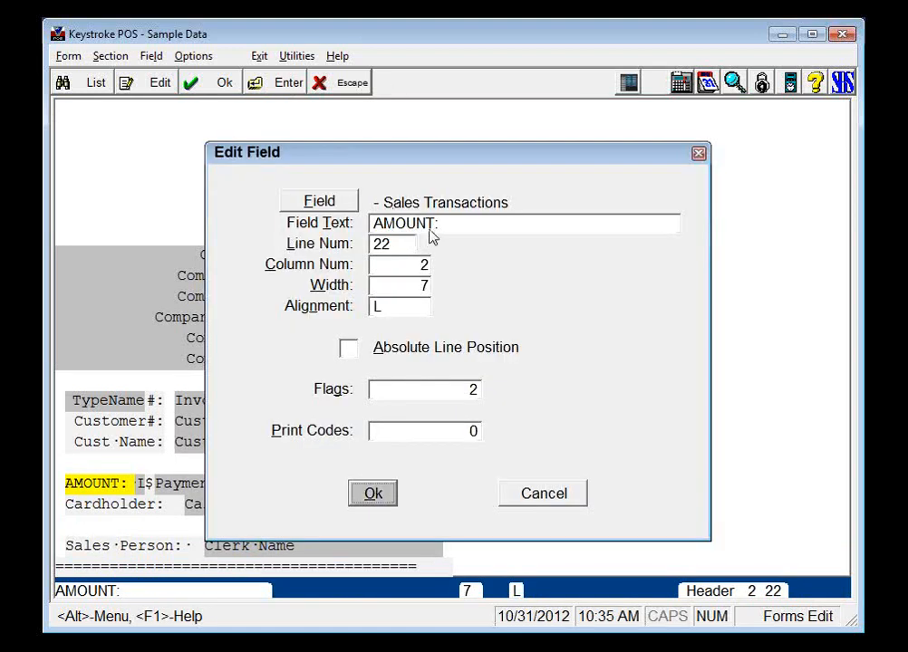
click(424, 437)
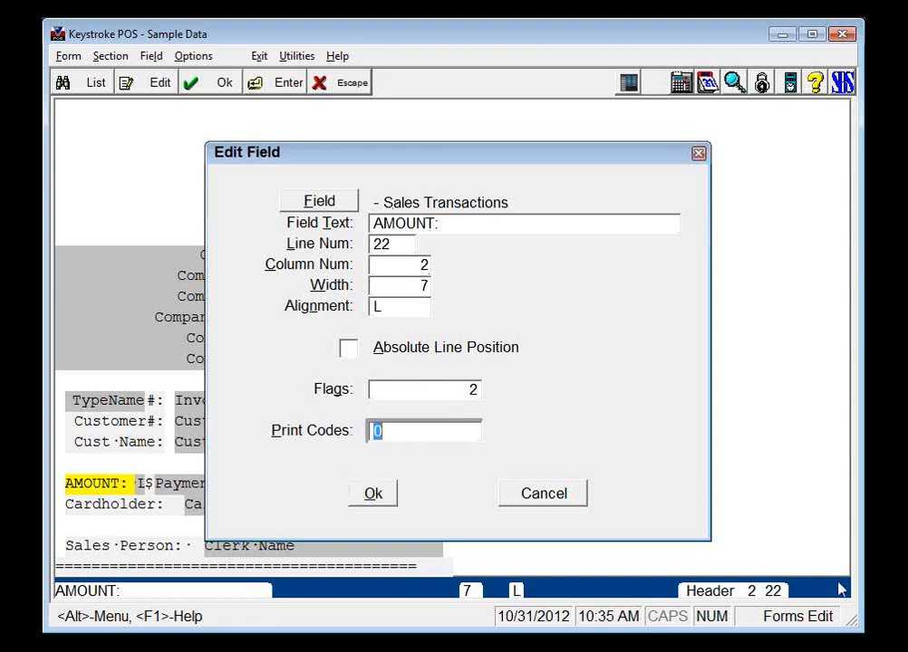
key(F2)
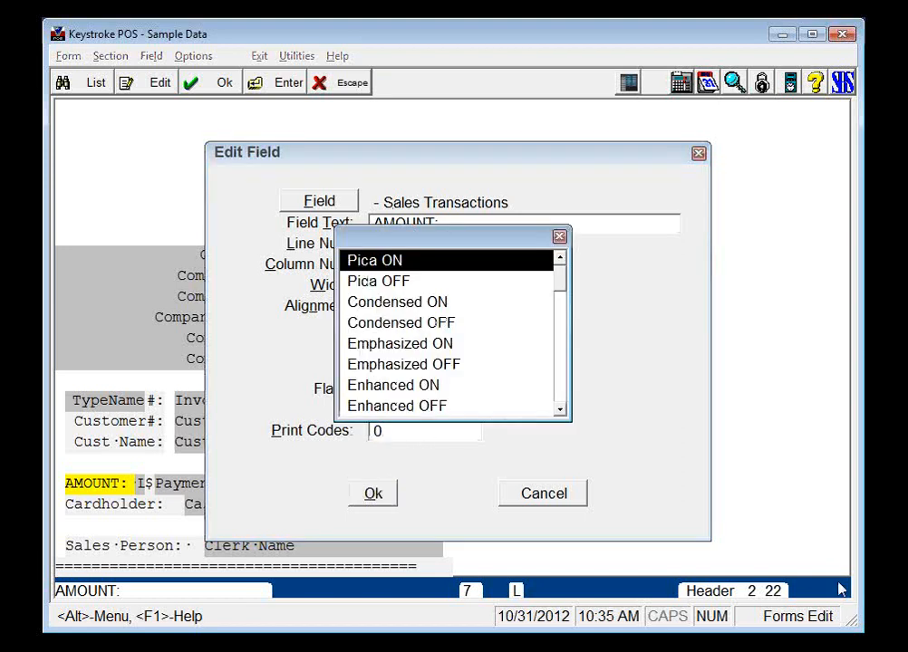
key(Down)
key(Down)
key(Down)
key(Down)
key(Down)
key(Down)
key(Down)
key(Down)
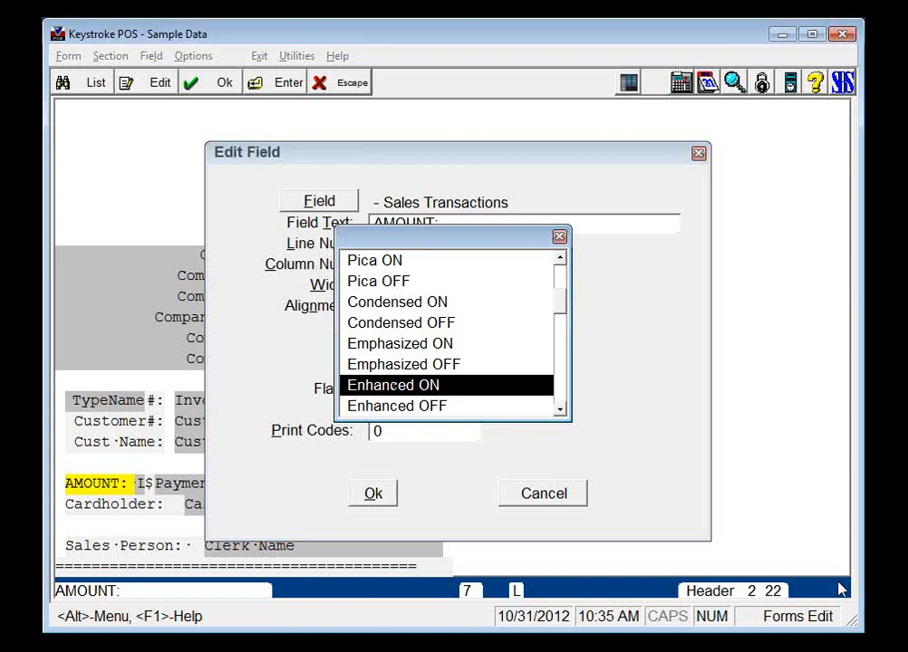
key(Down)
key(Up)
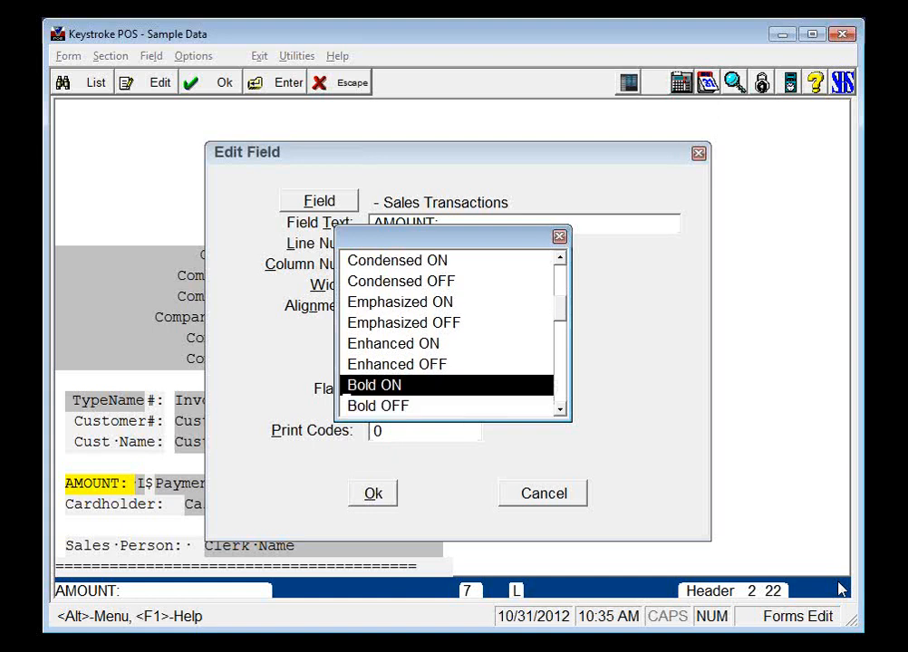
key(space)
key(Down)
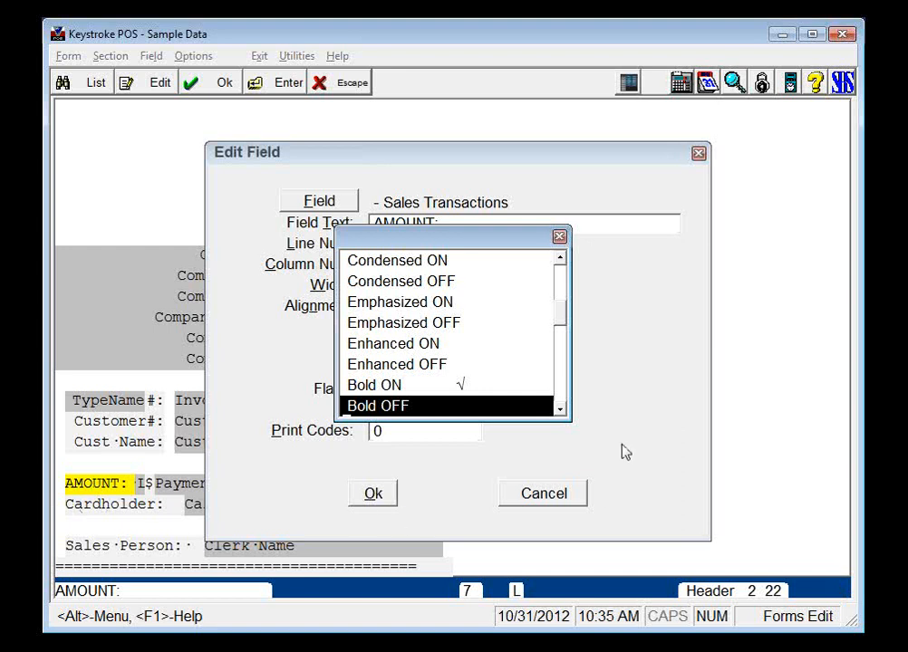
Add Emphasized ON to the AMOUNT: field's print codes and accept the field settings.
key(Up)
key(Up)
key(Up)
key(Up)
key(Up)
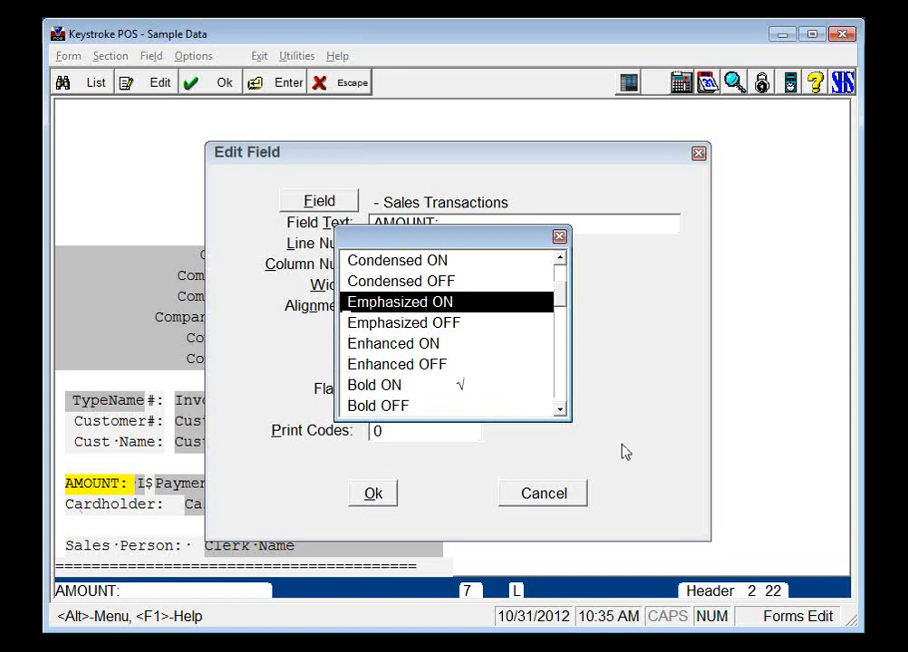
key(space)
key(Return)
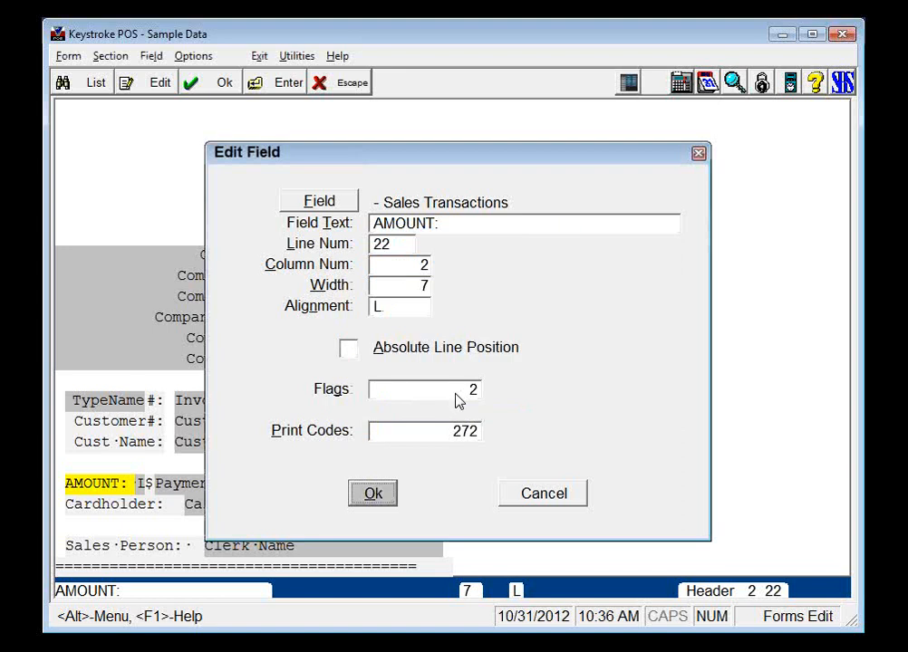
key(Return)
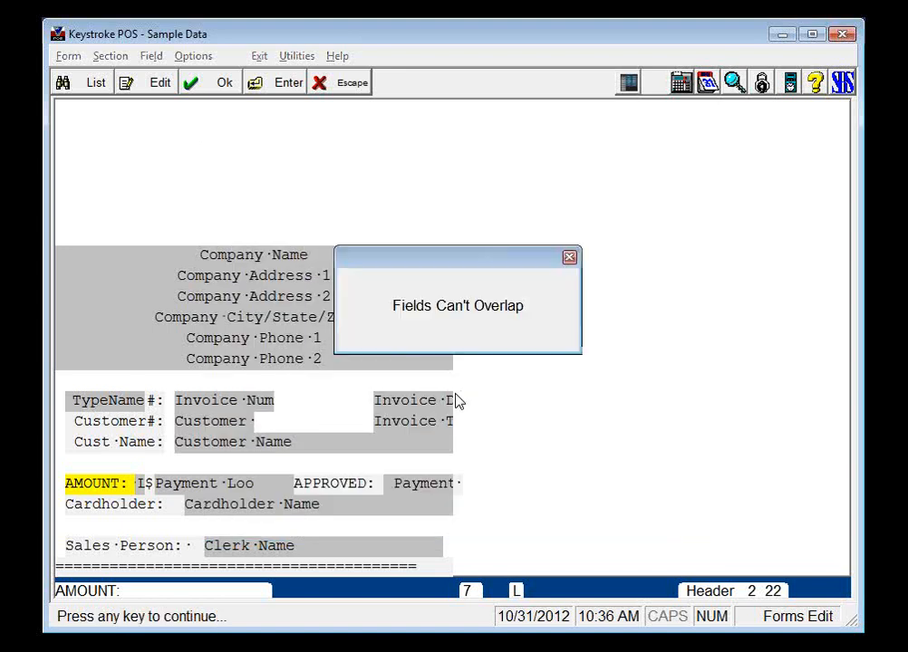
Move the AMOUNT: field down to the empty header line 24, above Sales Person.
key(Up)
key(Up)
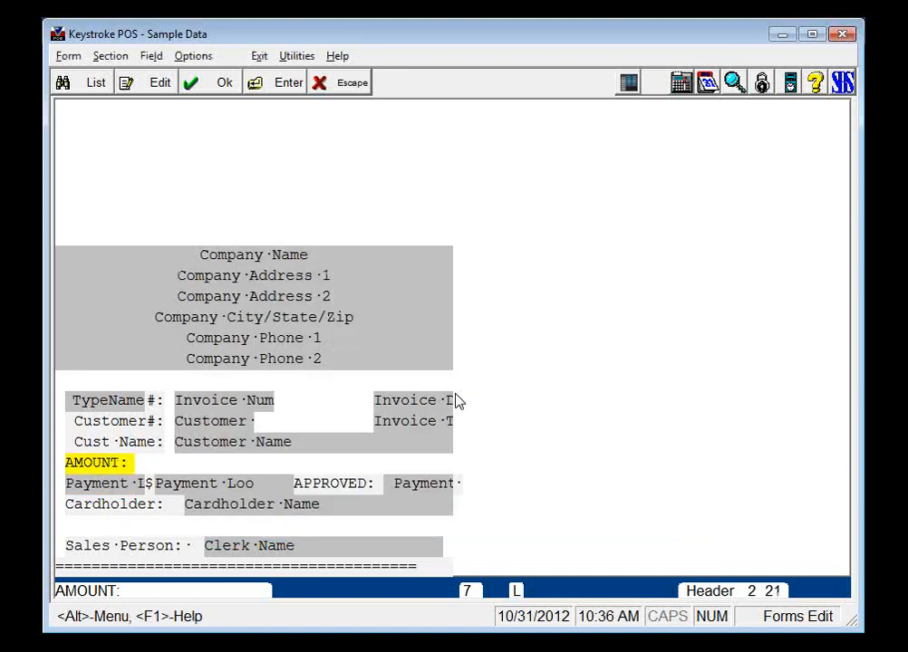
key(Down)
key(Down)
key(Down)
key(Return)
Move the Payment Loop - Terms field up to column 2 of header line 21, below Cust Name.
key(Up)
key(Up)
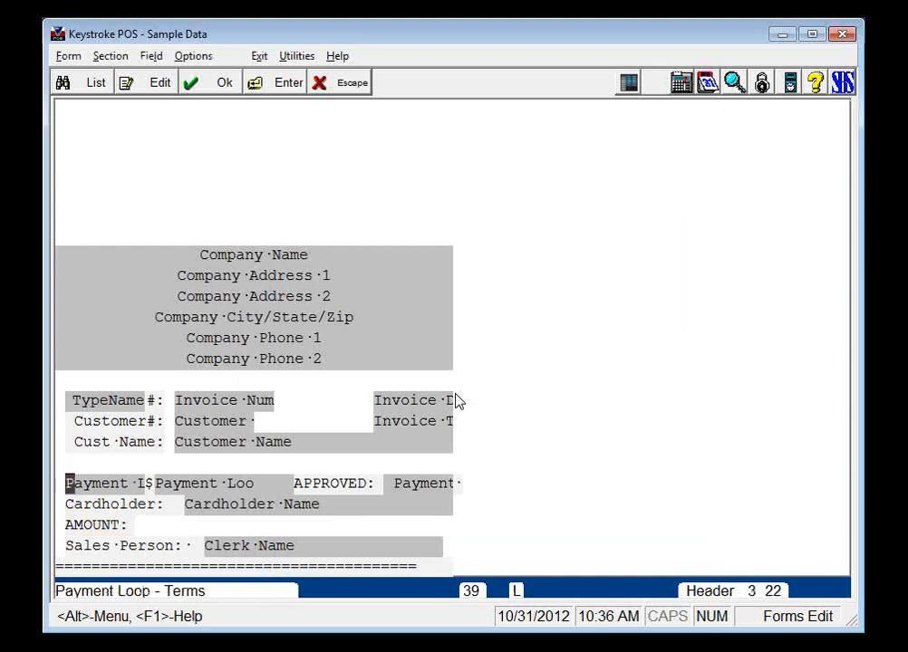
key(Return)
key(Up)
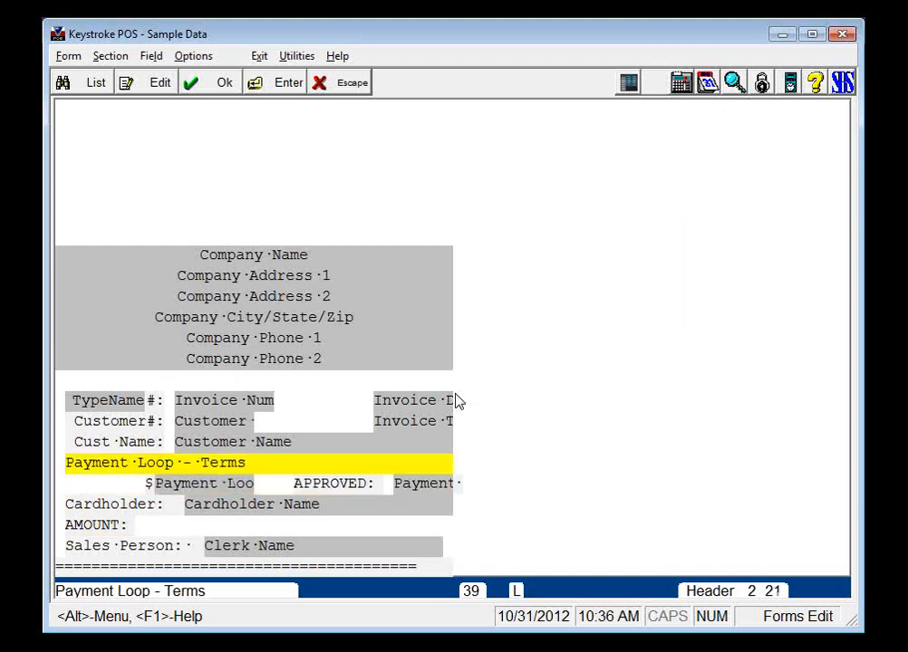
key(Return)
Move the AMOUNT: field up to column 2 of header line 22, in front of the payment amount.
key(Down)
key(Down)
key(Down)
key(Return)
key(Up)
key(Up)
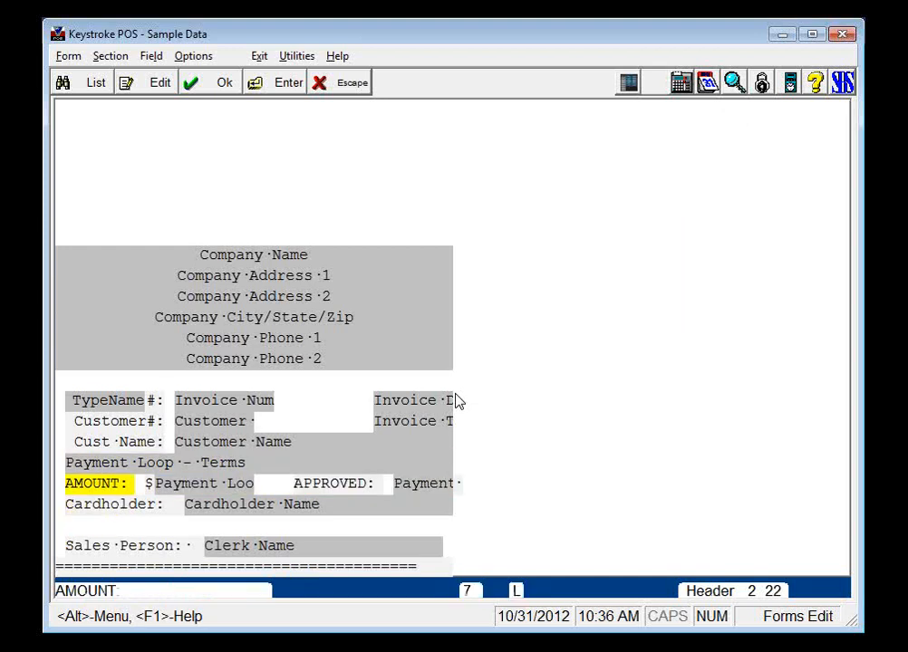
key(Return)
Set the Payment Loop - Terms field's print codes to Emphasized ON and Bold ON and accept the field settings.
key(Right)
key(Right)
key(Right)
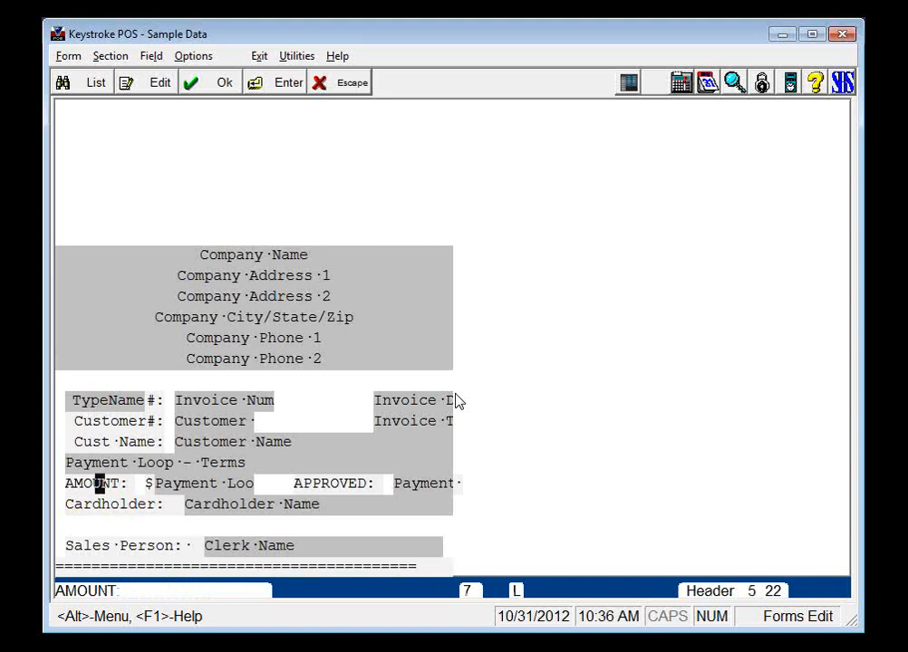
key(Left)
key(Up)
key(Return)
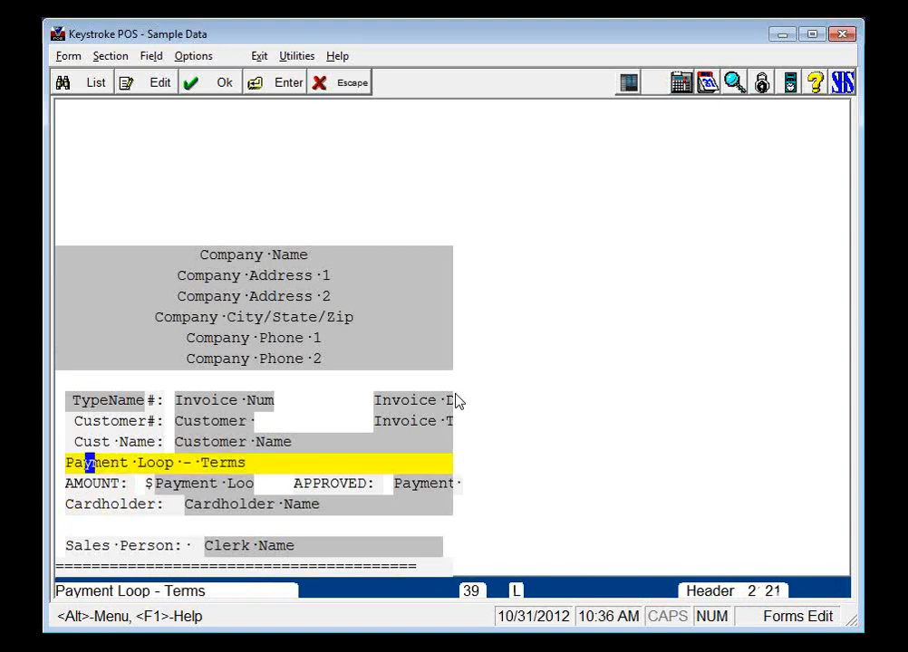
key(F3)
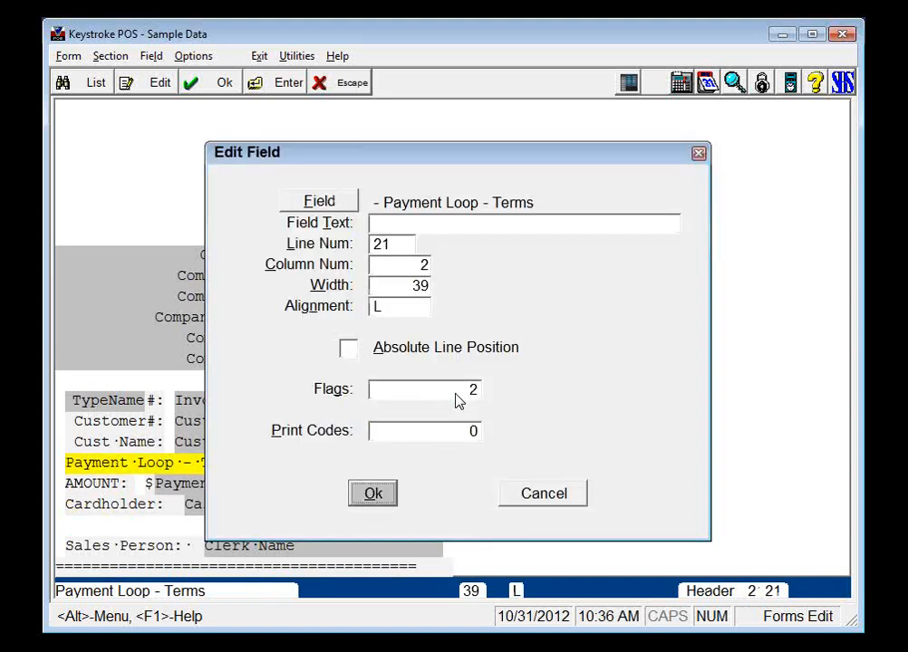
click(469, 439)
key(F2)
key(Down)
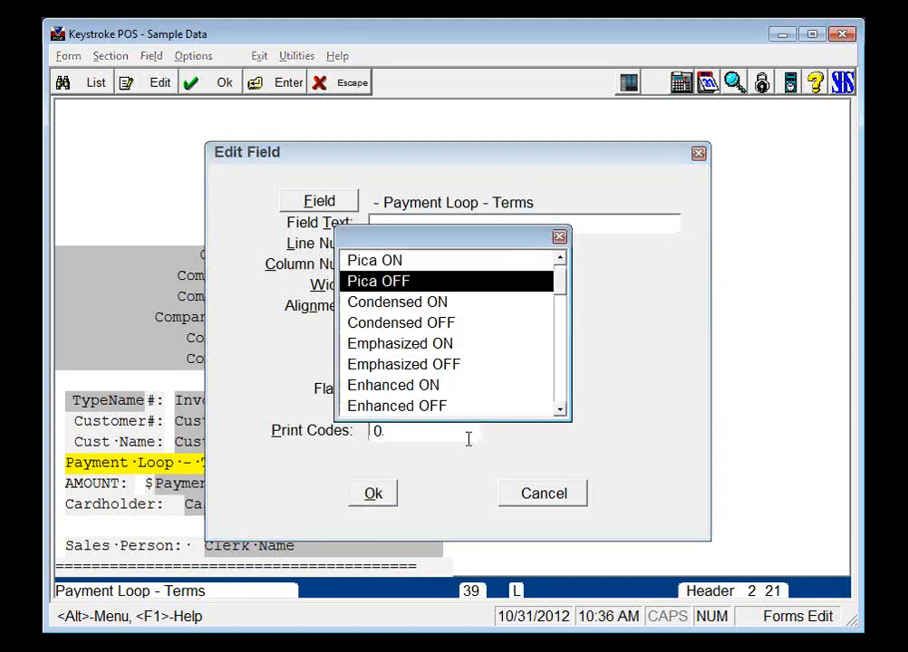
key(Down)
key(Down)
key(Down)
key(space)
key(Down)
key(Down)
key(Down)
key(Down)
key(Down)
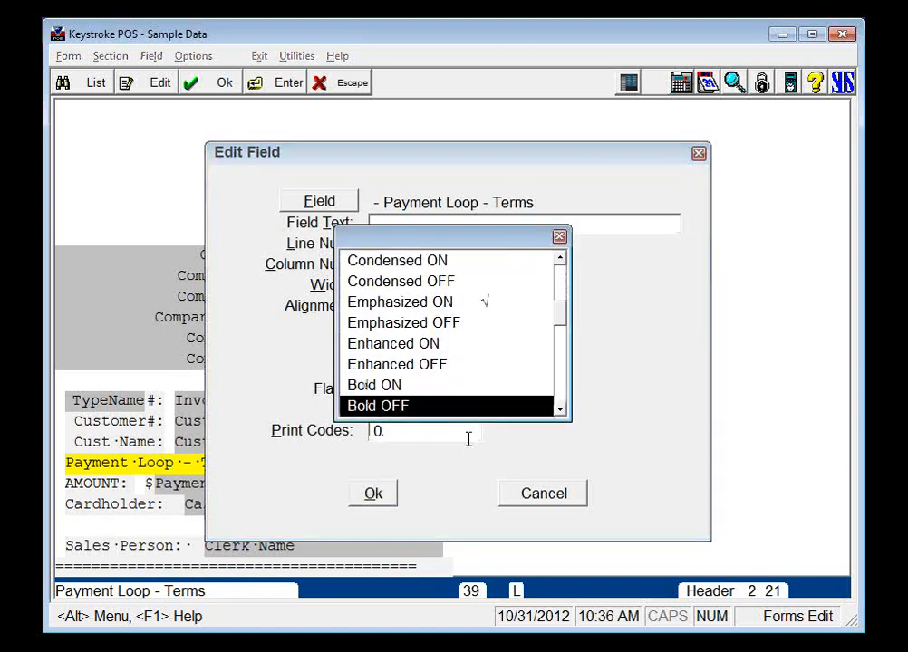
key(Up)
key(space)
key(Return)
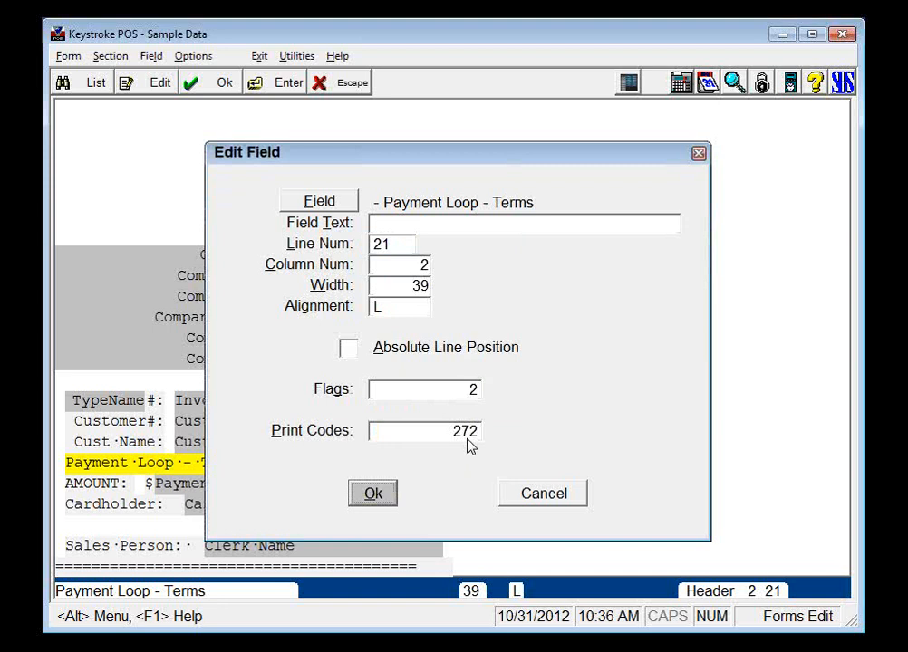
key(Return)
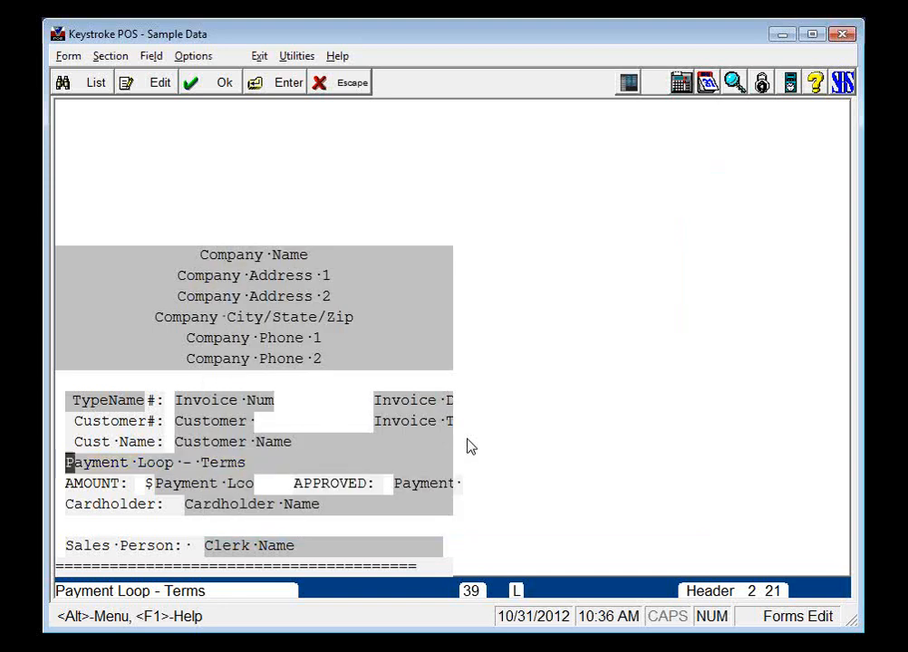
Add a one-character blank text field at column 41 of header line 22, just after the payment approval field.
key(Down)
key(Down)
key(Up)
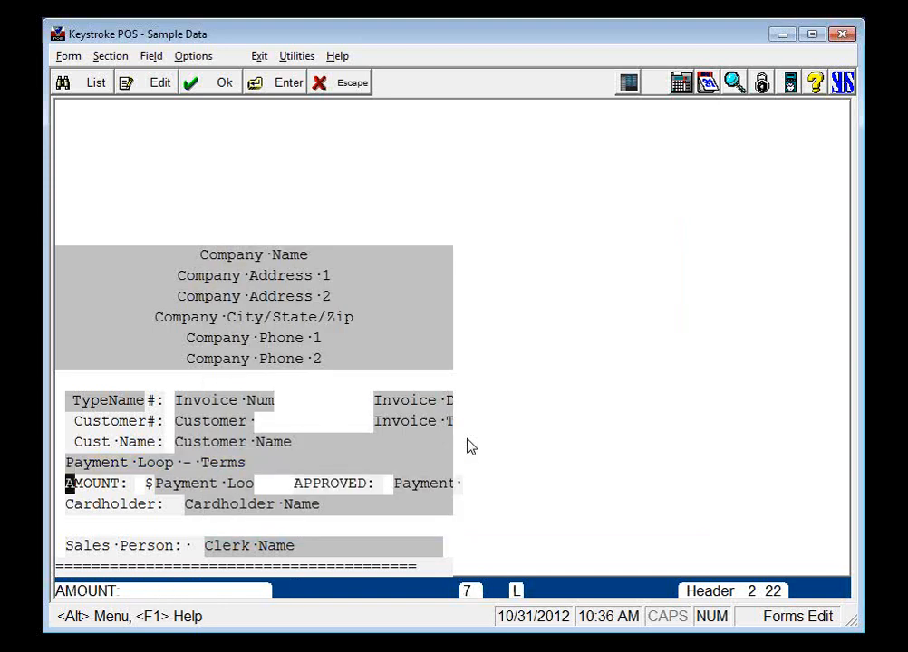
key(Tab)
key(Tab)
key(Tab)
key(Down)
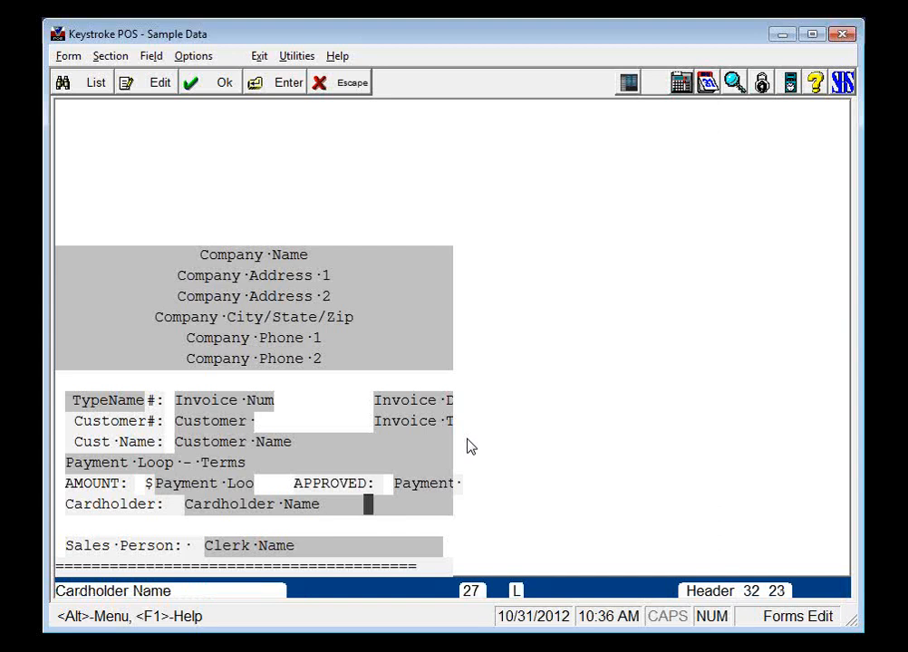
key(Up)
key(Right)
key(Right)
key(Right)
key(Right)
key(Right)
key(Right)
key(Right)
key(Right)
key(Right)
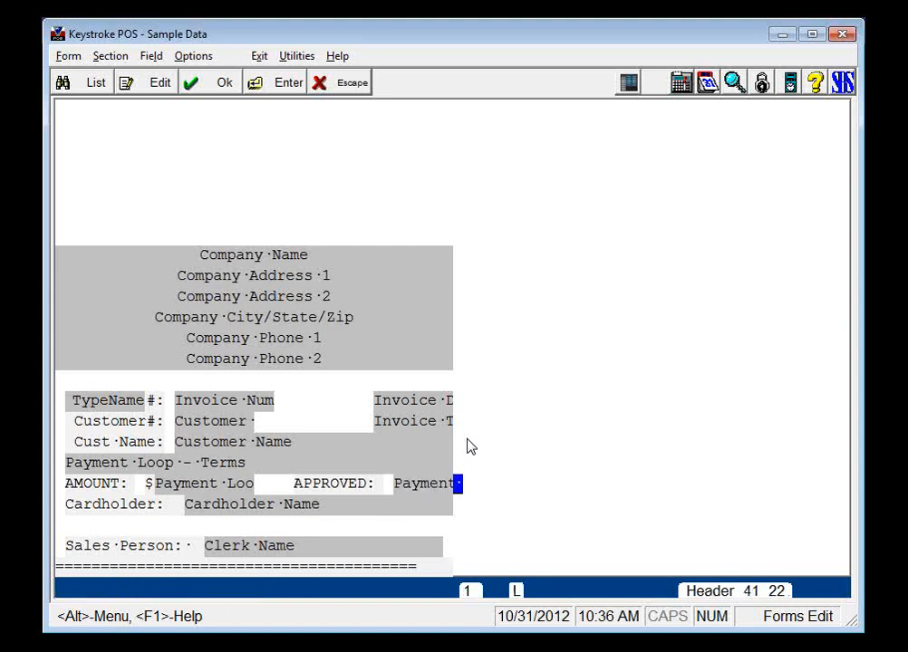
Set the blank field's print codes to Emphasized OFF and Bold OFF and accept the field settings.
key(Return)
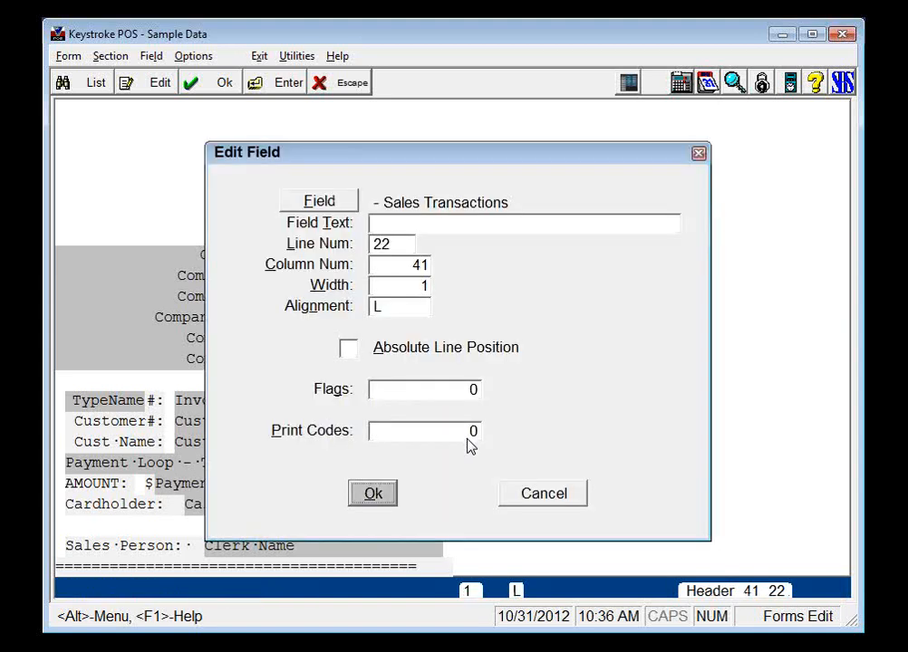
click(468, 439)
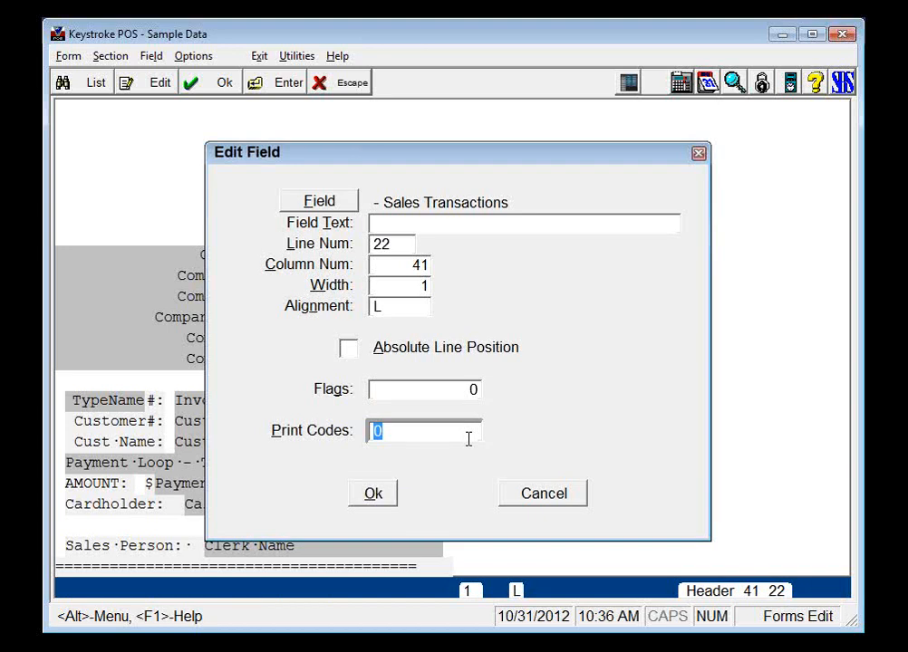
key(F2)
key(Down)
key(Down)
key(Down)
key(Down)
key(Down)
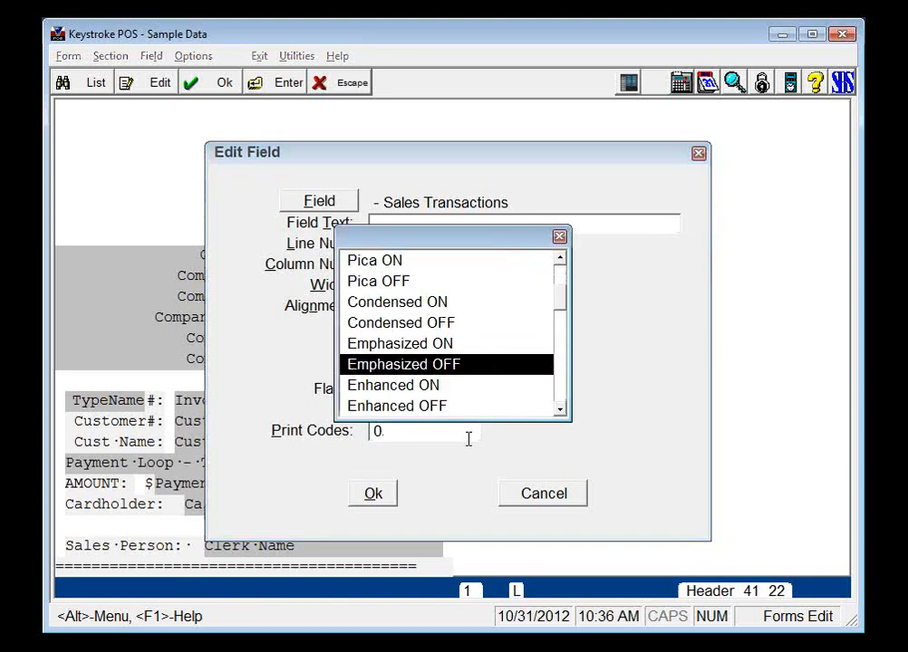
key(space)
key(Down)
key(Down)
key(Down)
key(Down)
key(space)
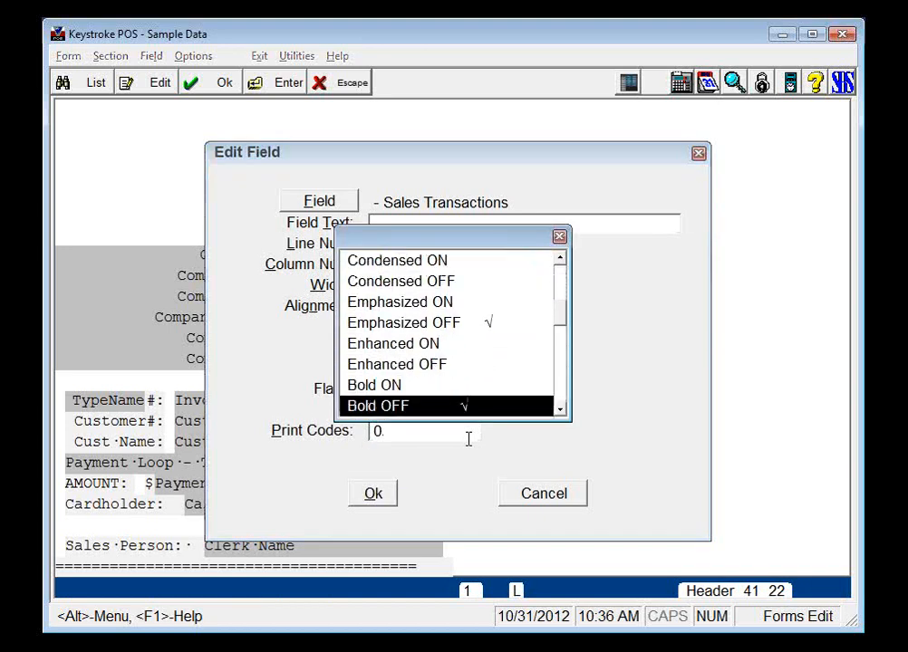
key(Return)
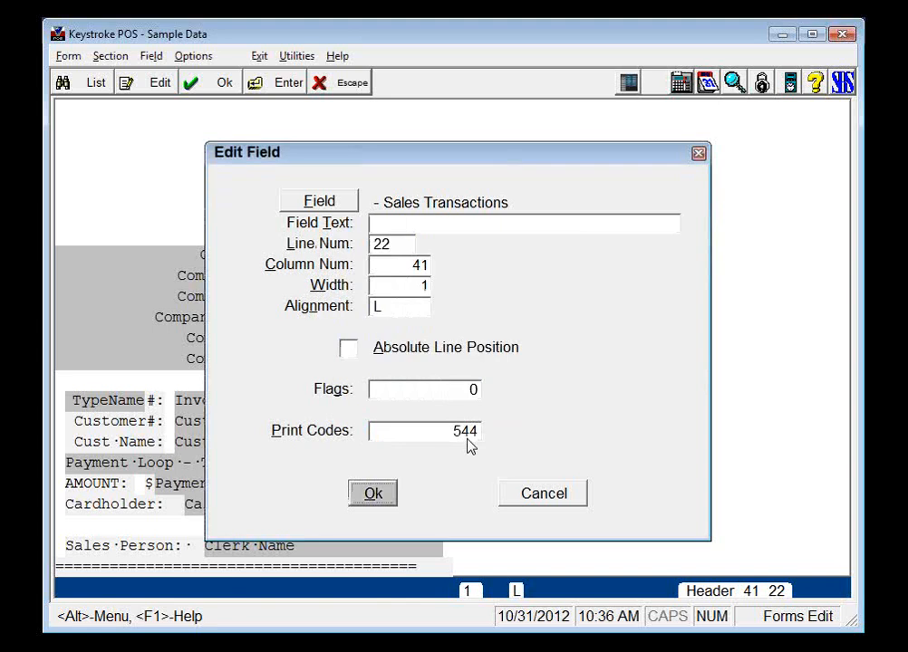
key(Return)
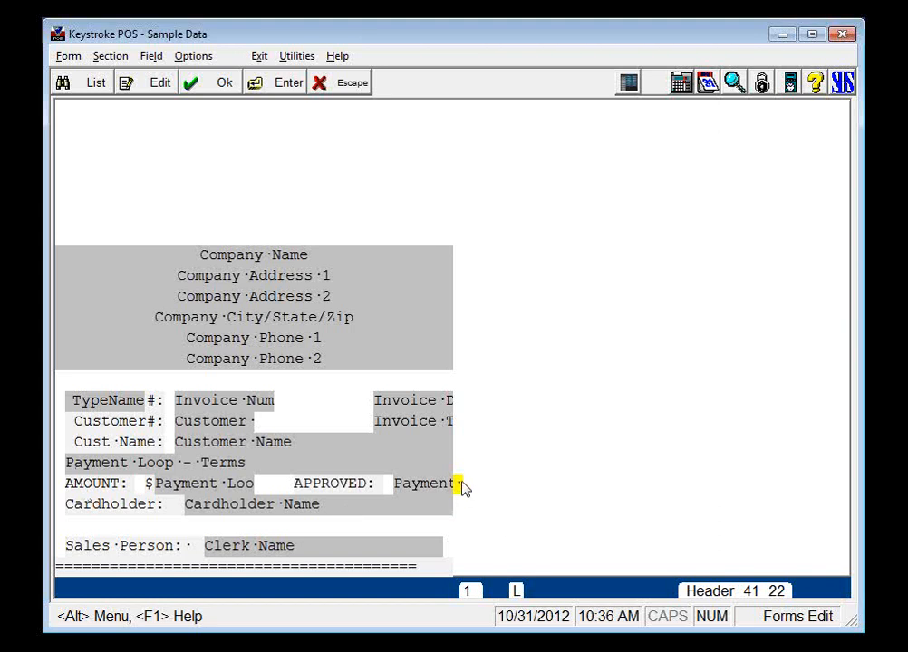
Move the one-character blank field down onto the Cardholder line, header line 23.
click(98, 513)
click(223, 526)
key(Up)
key(Left)
key(Left)
key(Left)
key(Left)
key(Left)
key(Left)
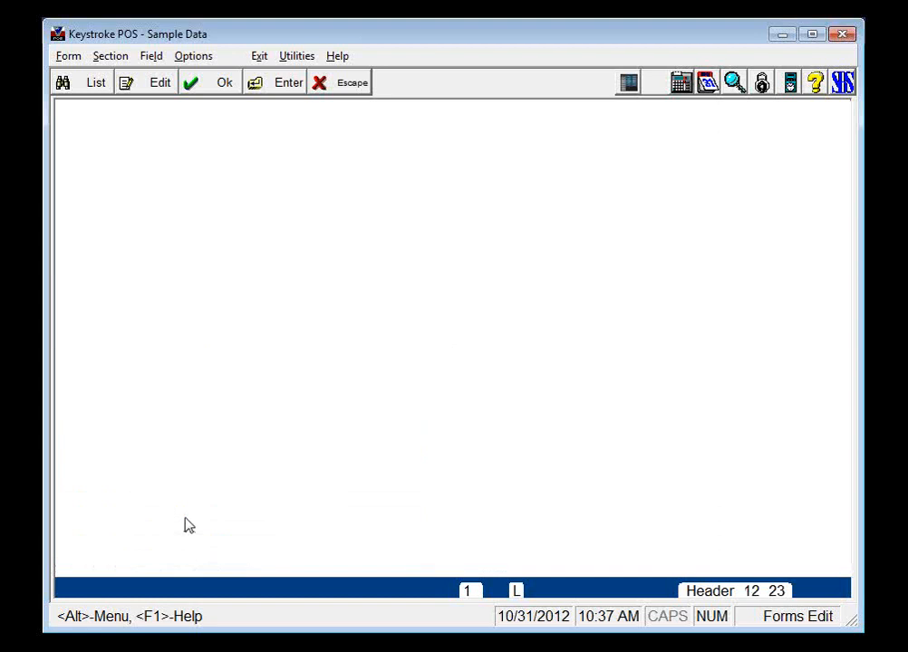
key(:)
key(Escape)
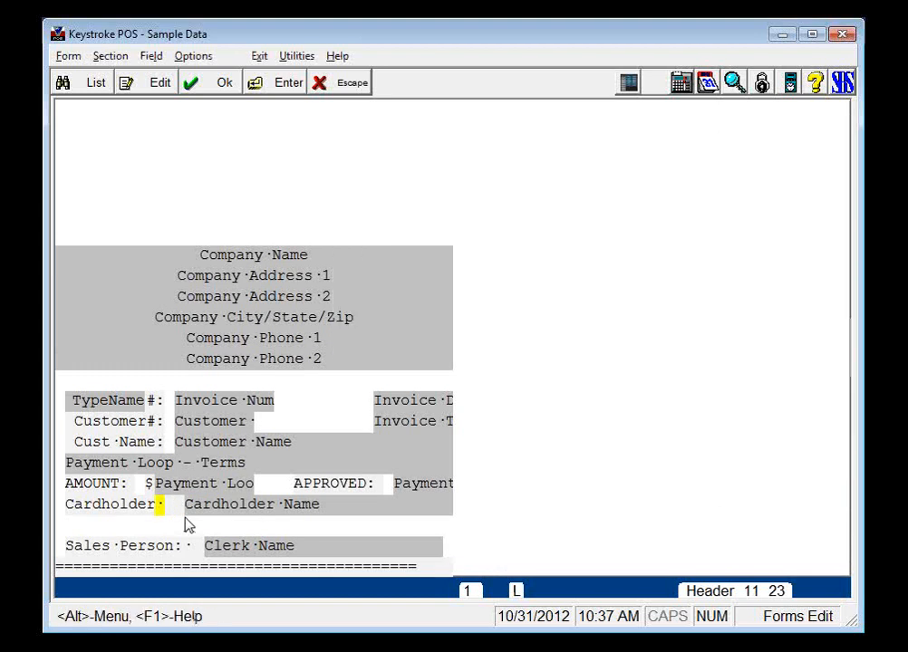
Move the one-character blank field back to column 41 of header line 22, after the payment approval field.
key(Right)
key(Right)
key(Right)
key(Right)
key(Right)
key(Right)
key(Right)
key(Right)
key(Right)
key(Right)
key(Right)
key(Right)
key(Right)
key(Right)
key(Right)
key(Right)
key(Right)
key(Right)
key(Right)
key(Right)
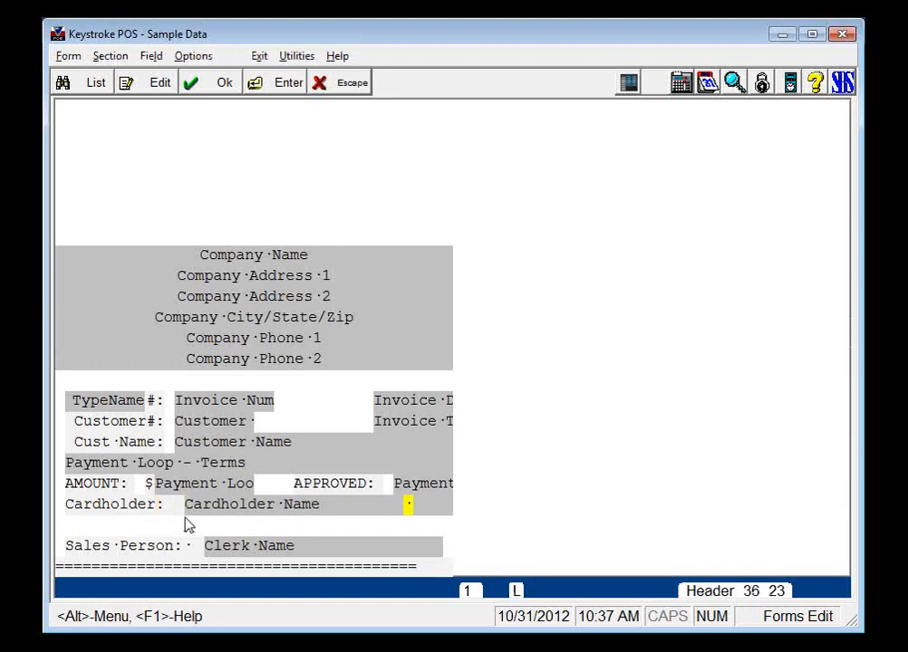
key(Right)
key(Right)
key(Right)
key(Right)
key(Right)
key(Up)
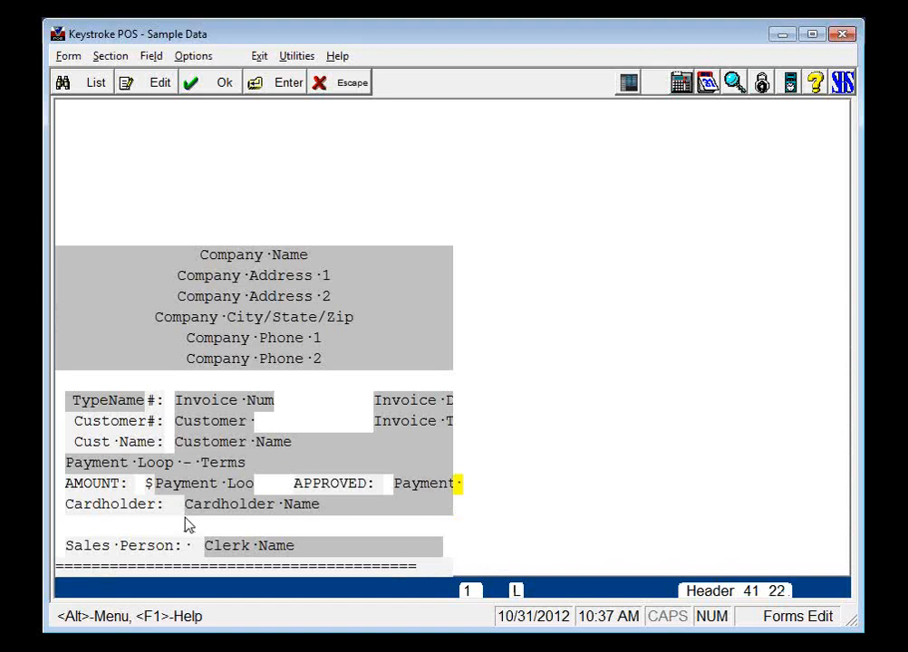
Delete the Cardholder: label and remove header line 23 together with its Cardholder Name field.
key(Down)
key(Left)
key(Left)
key(Left)
key(Left)
key(Left)
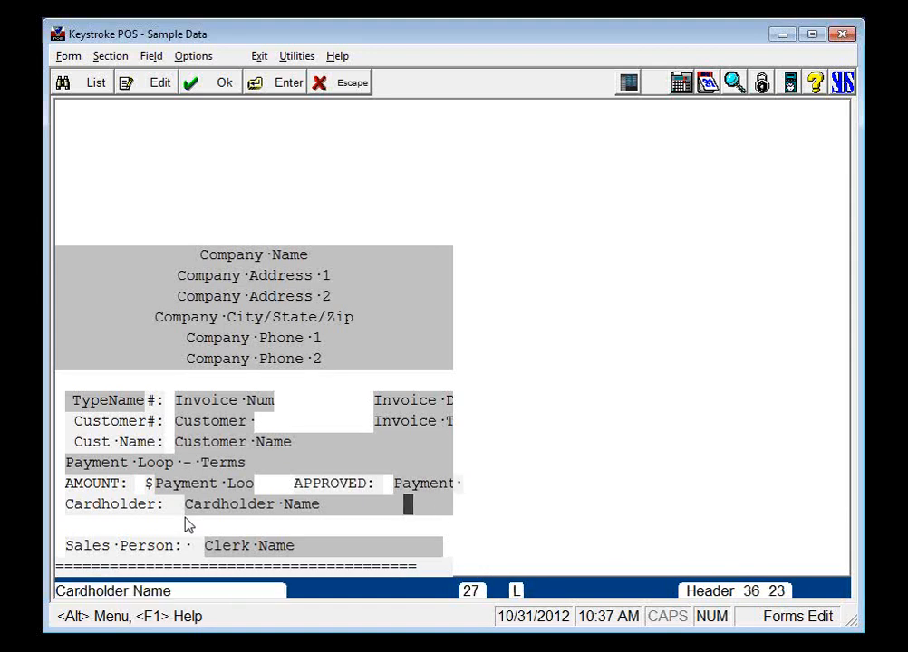
key(Left)
key(Left)
key(Left)
key(Left)
key(Left)
key(Left)
key(Left)
key(Left)
key(Left)
key(Left)
key(Left)
key(Left)
key(Left)
key(Left)
key(Left)
key(Left)
key(Left)
key(Left)
key(Left)
key(Left)
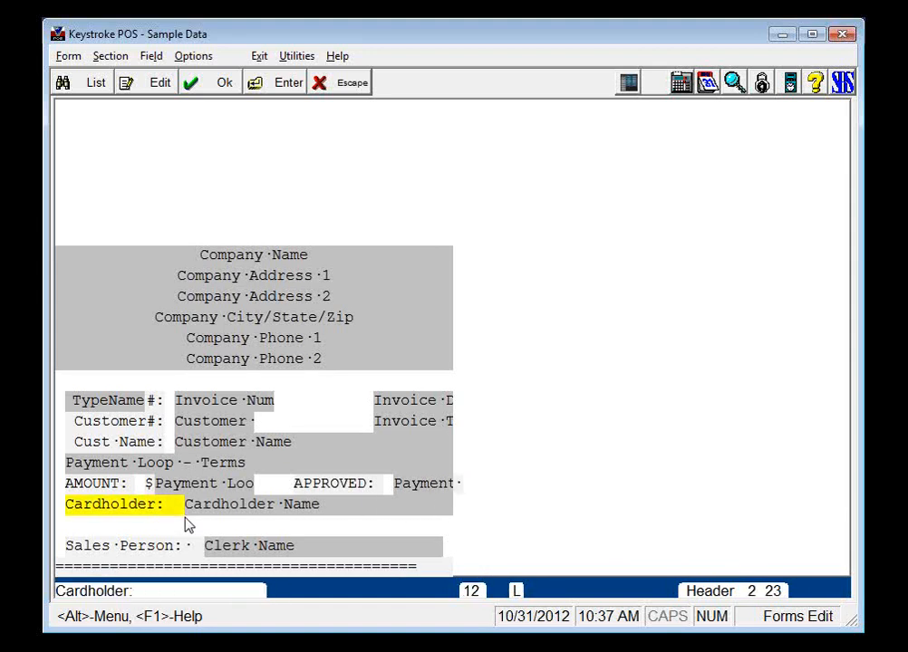
key(Delete)
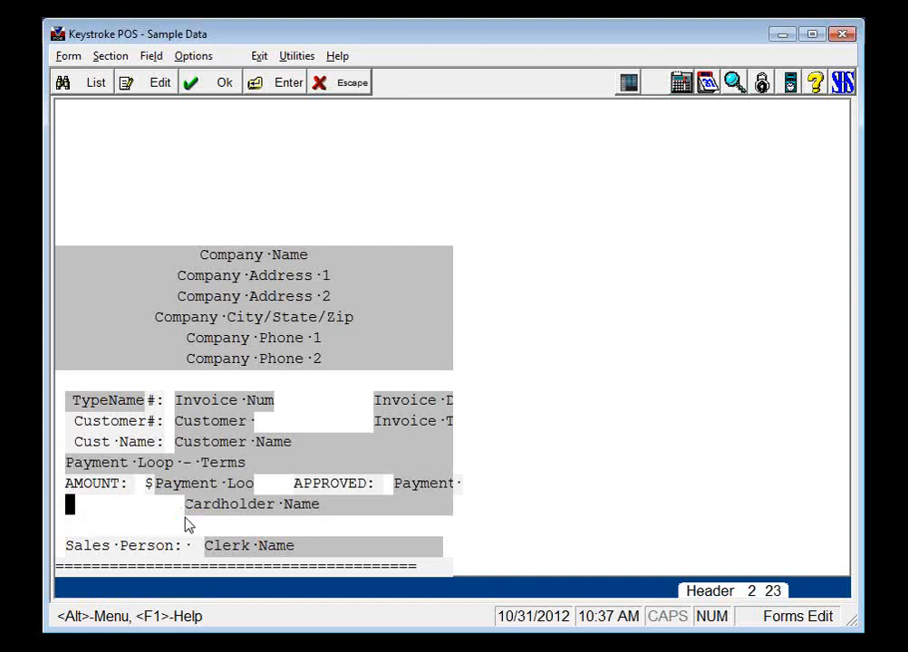
key(ctrl+y)
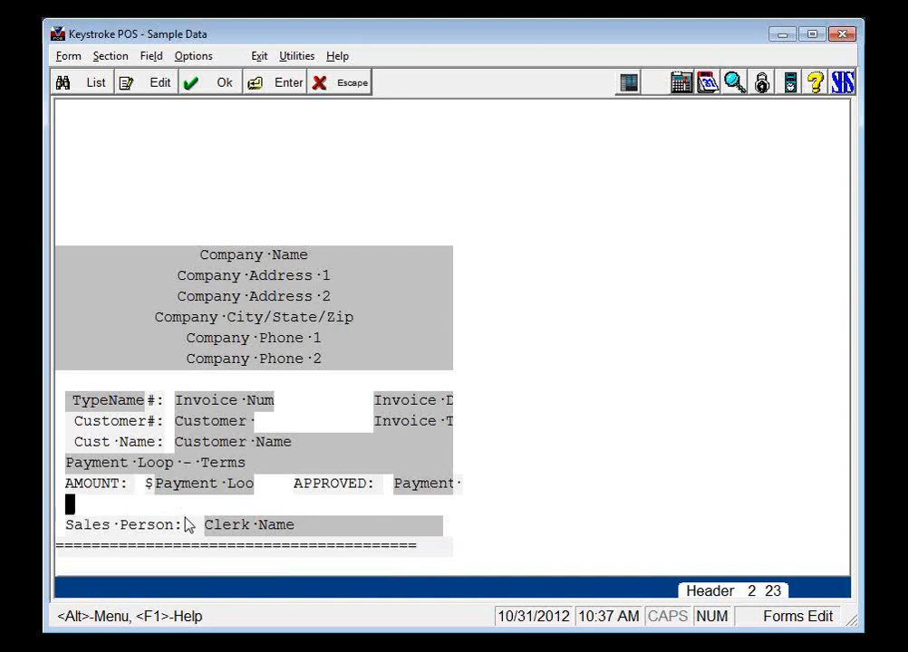
Save the edited form to disk and exit the Forms Editor.
key(Up)
key(Up)
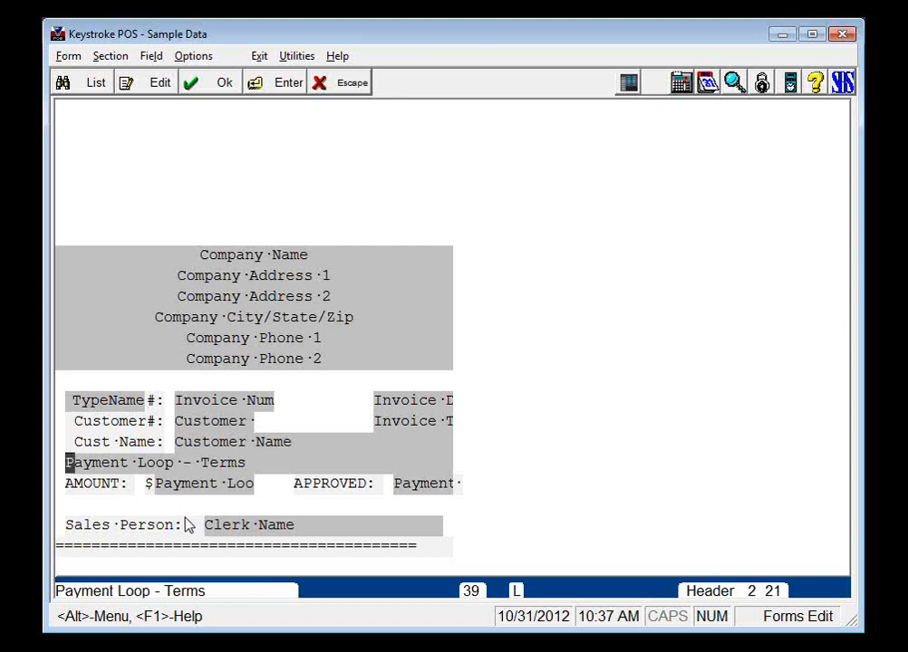
key(alt+f)
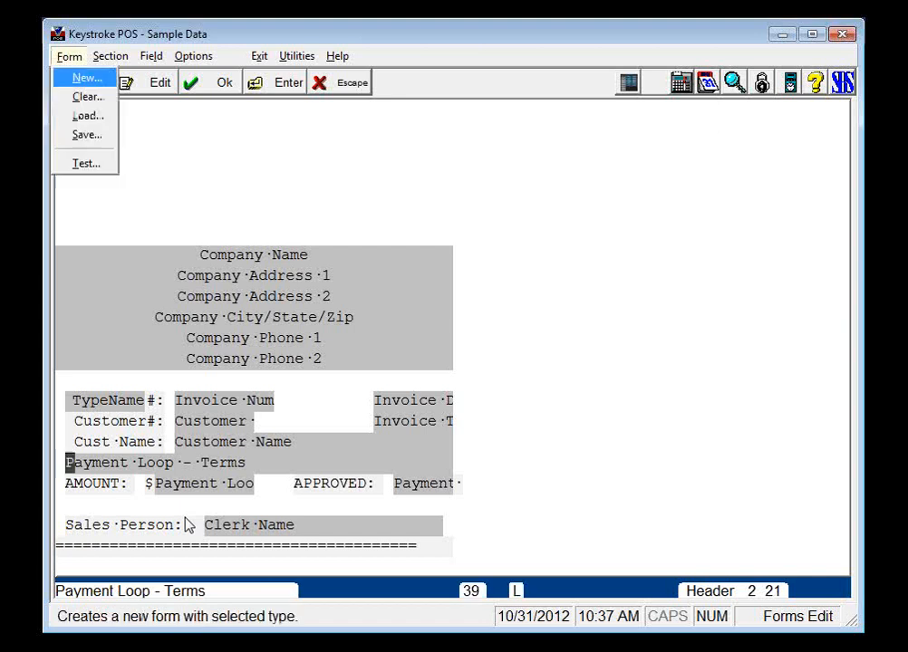
key(s)
key(Tab)
key(Tab)
key(Return)
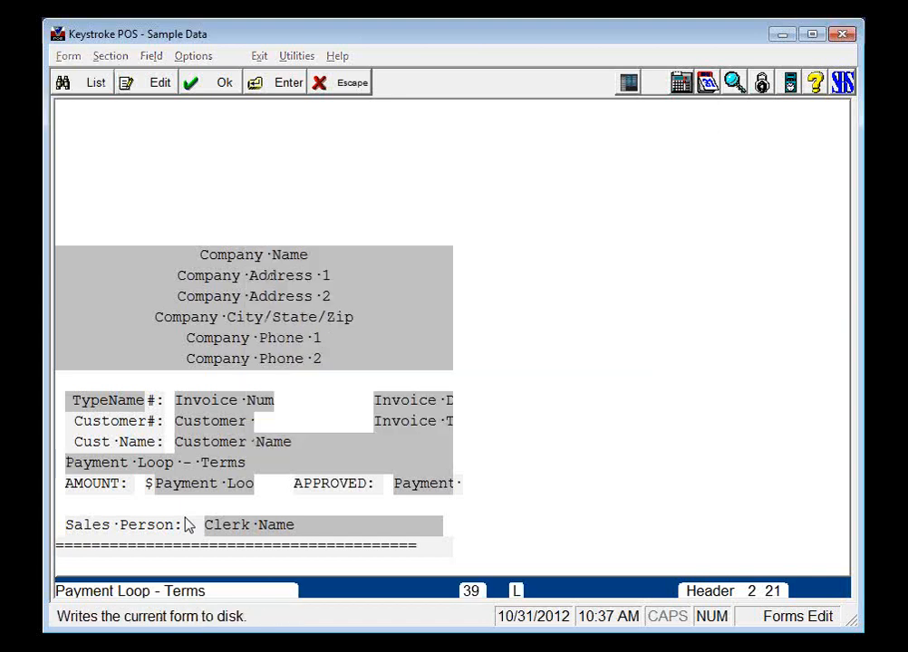
key(Return)
key(alt)
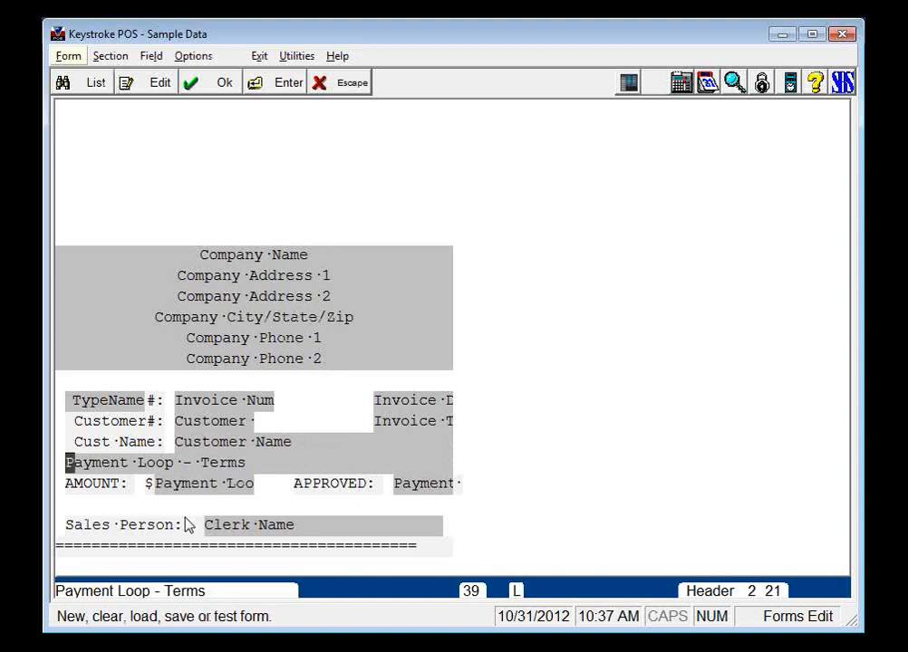
key(e)
key(Return)
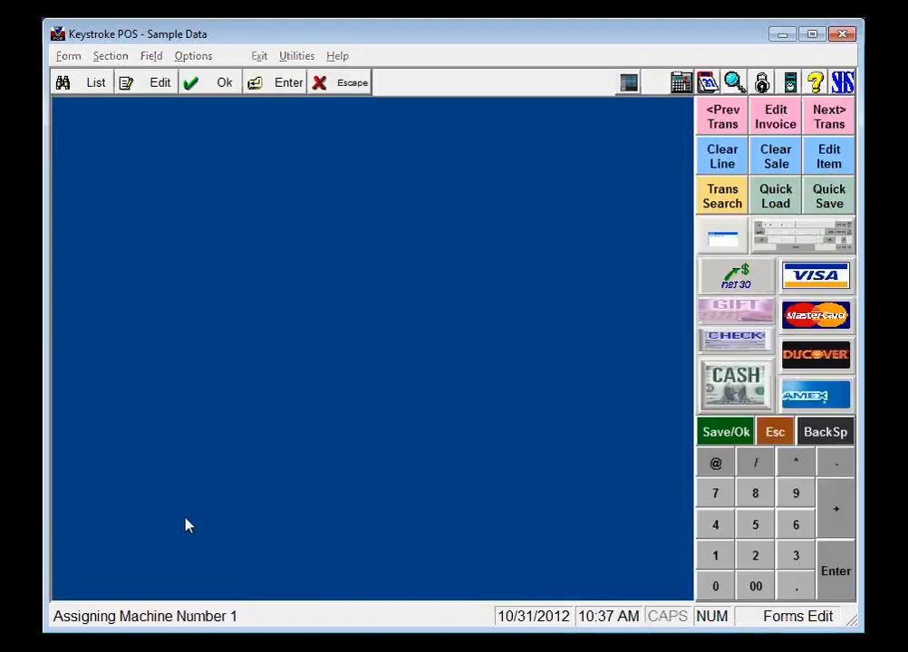
Complete the sale on the Bikes R' US invoice and print it with the Signature form.
key(ctrl+Return)
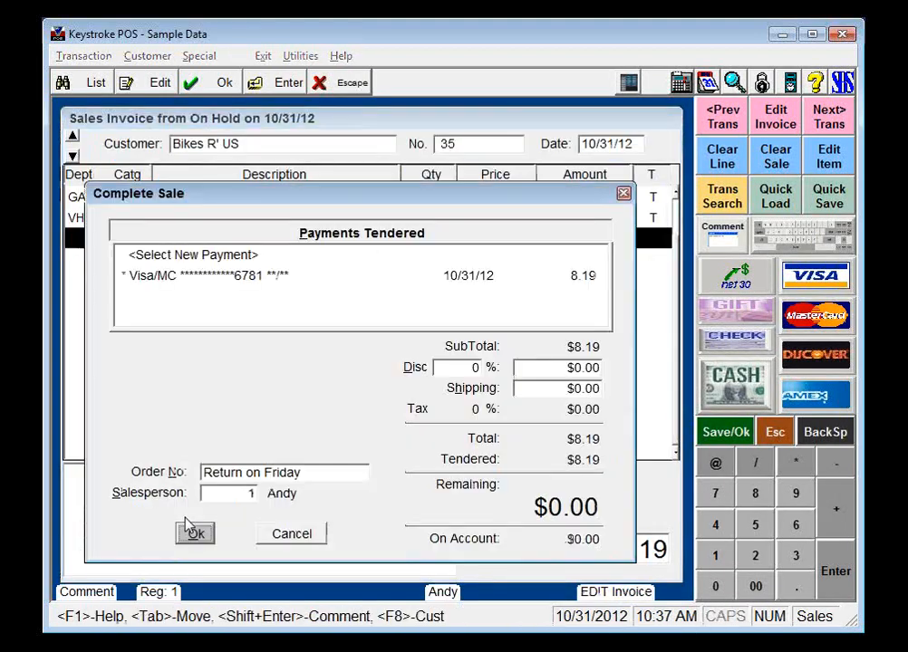
click(194, 533)
key(Up)
key(Up)
key(Up)
key(Up)
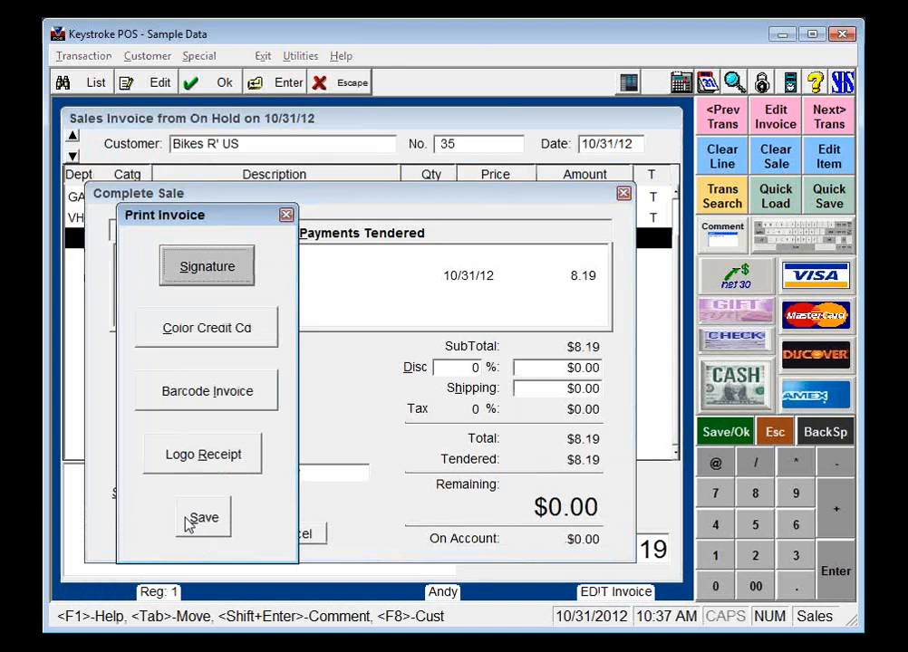
key(Return)
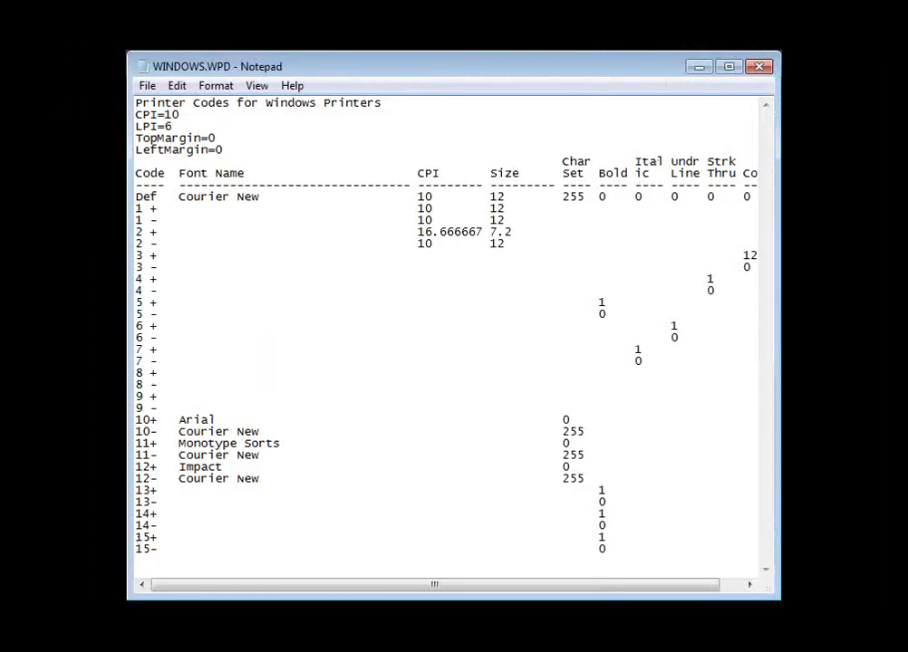
Examine WINDOWS.WPD in Notepad, highlighting the code 3+ color line and the code 5 bold on and off lines.
click(538, 72)
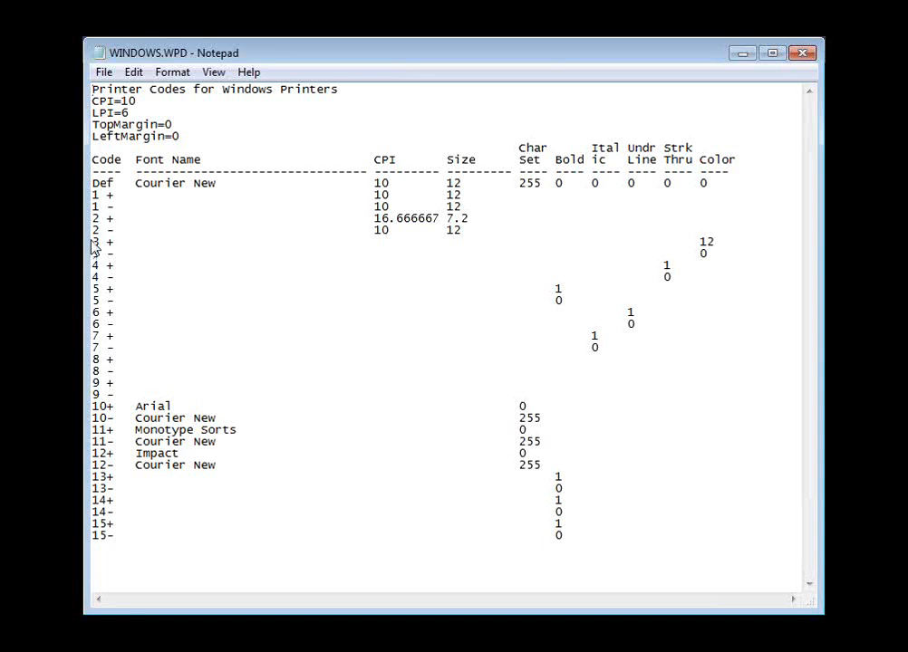
drag(91, 241, 276, 246)
drag(512, 245, 720, 241)
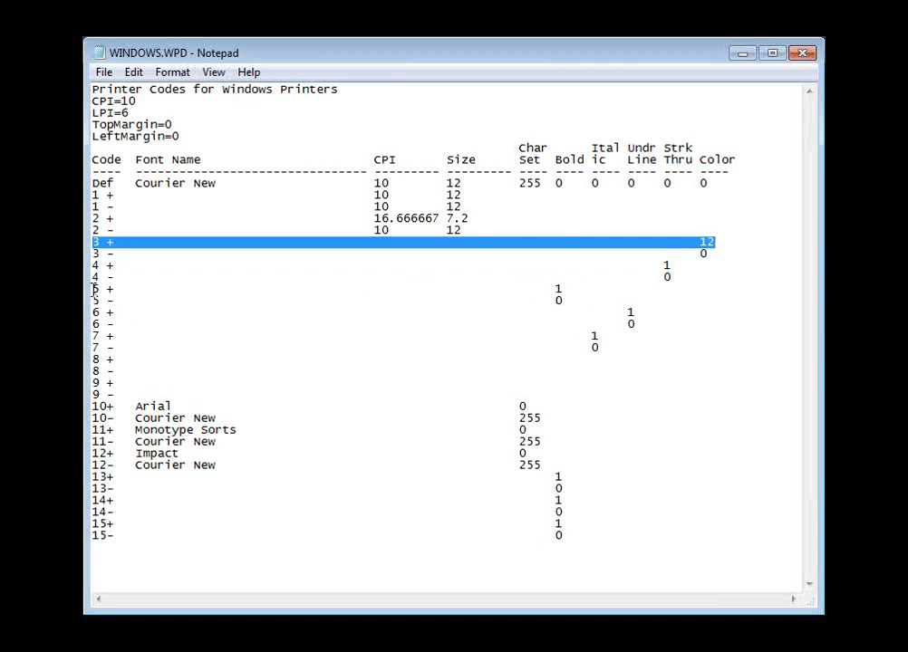
drag(90, 289, 590, 297)
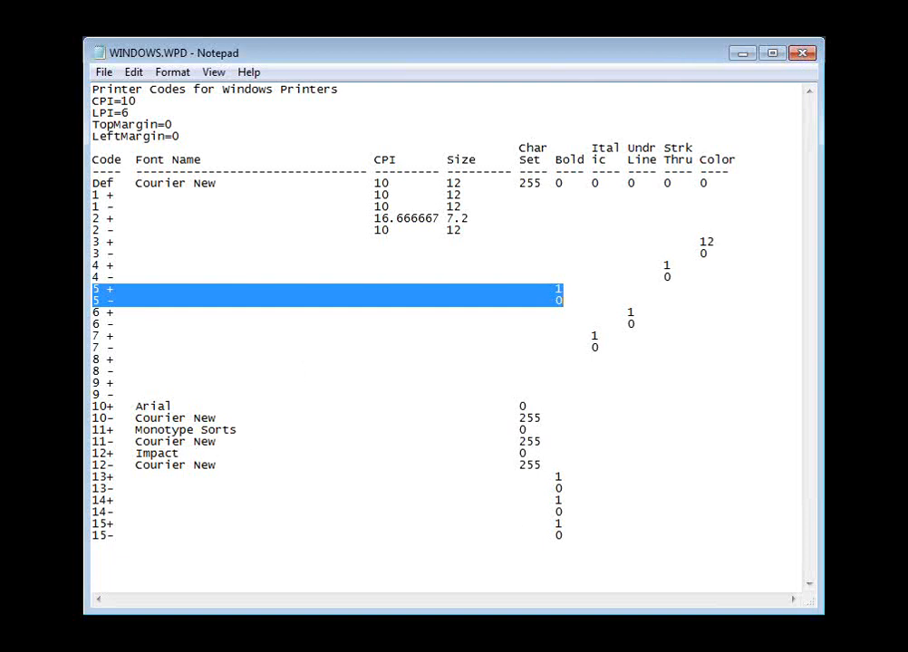
Set the Color value of printer code 3+ to 10 in WINDOWS.WPD and save the file.
key(alt+Tab)
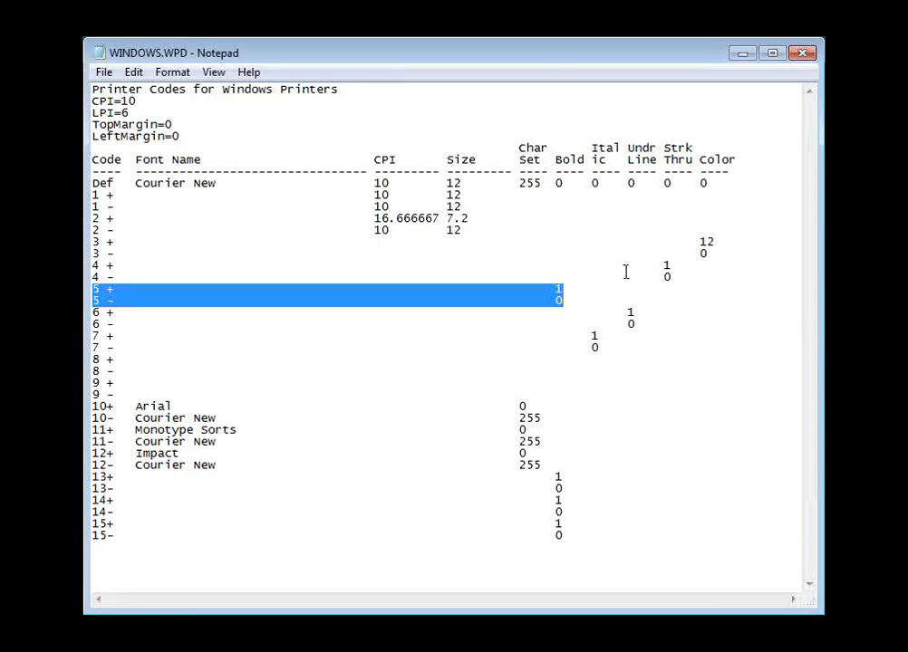
click(625, 268)
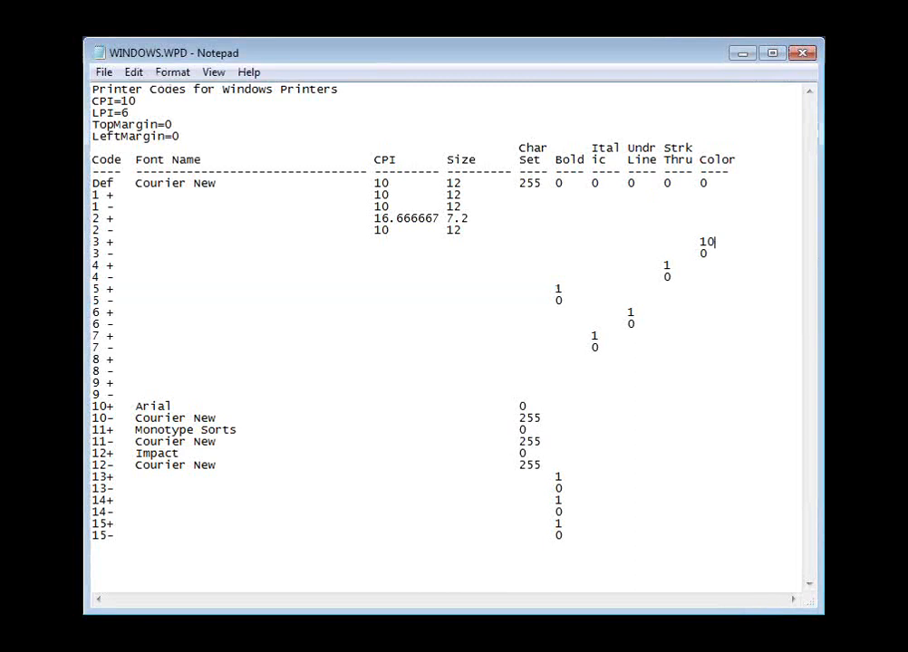
key(alt+f)
key(s)
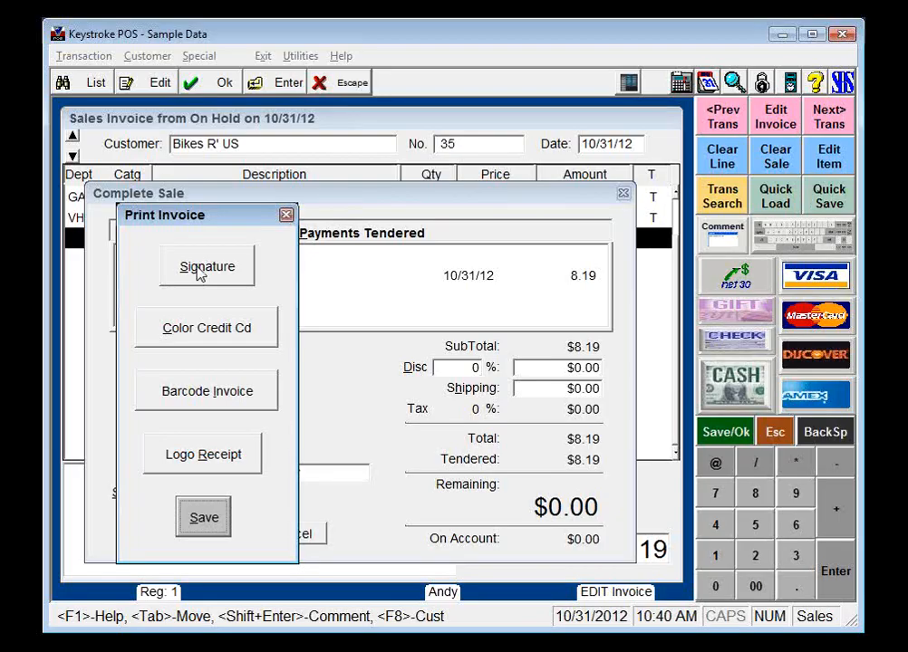
Switch to Keystroke POS, preview the invoice with the Signature form to check the print color, and close the report viewer.
click(203, 274)
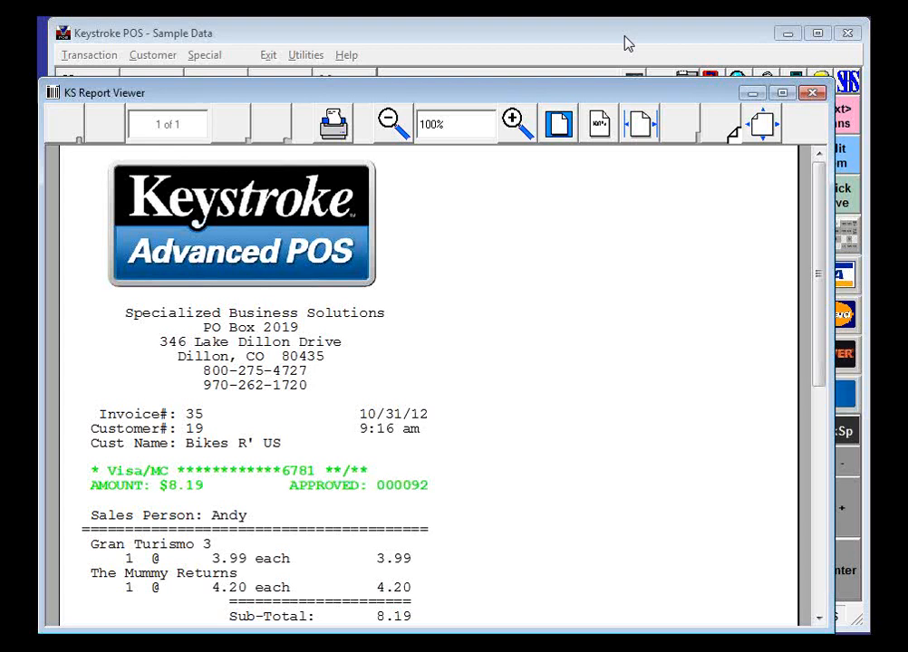
key(Escape)
click(814, 95)
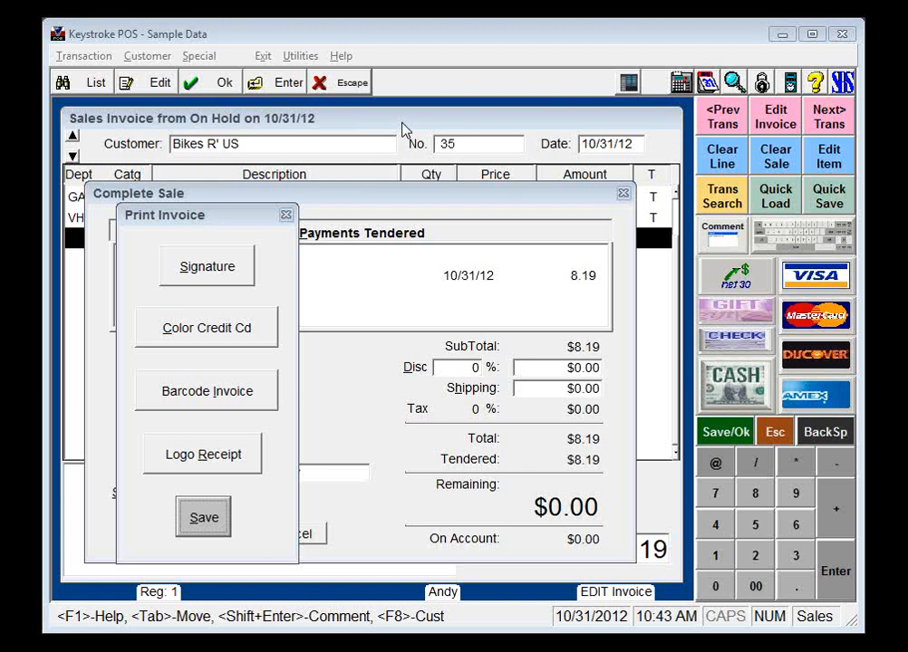
Preview the Signature receipt again, examine its lower part, and zoom out of the page.
click(226, 272)
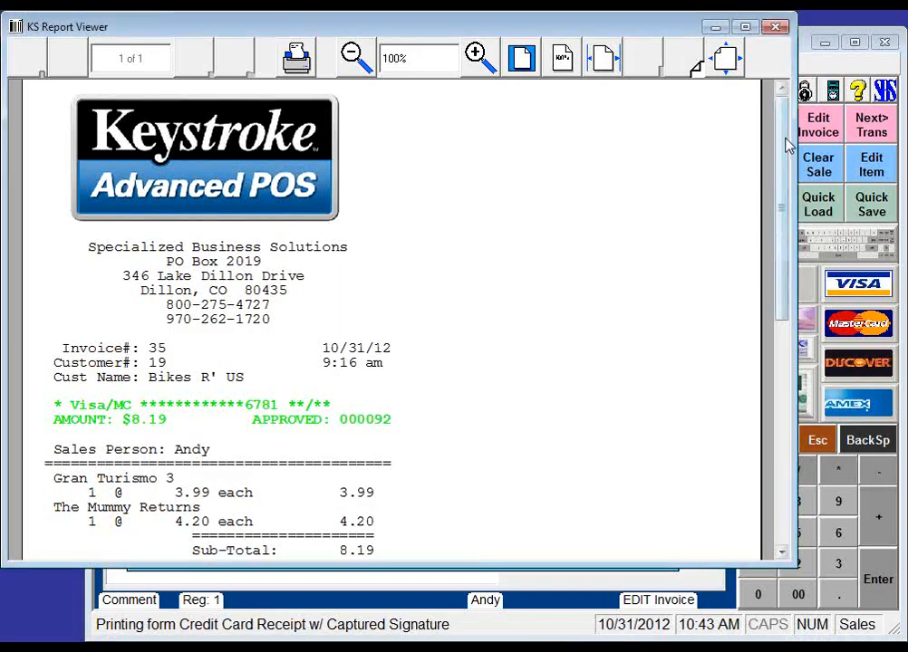
scroll(783, 182, down, 3)
click(353, 57)
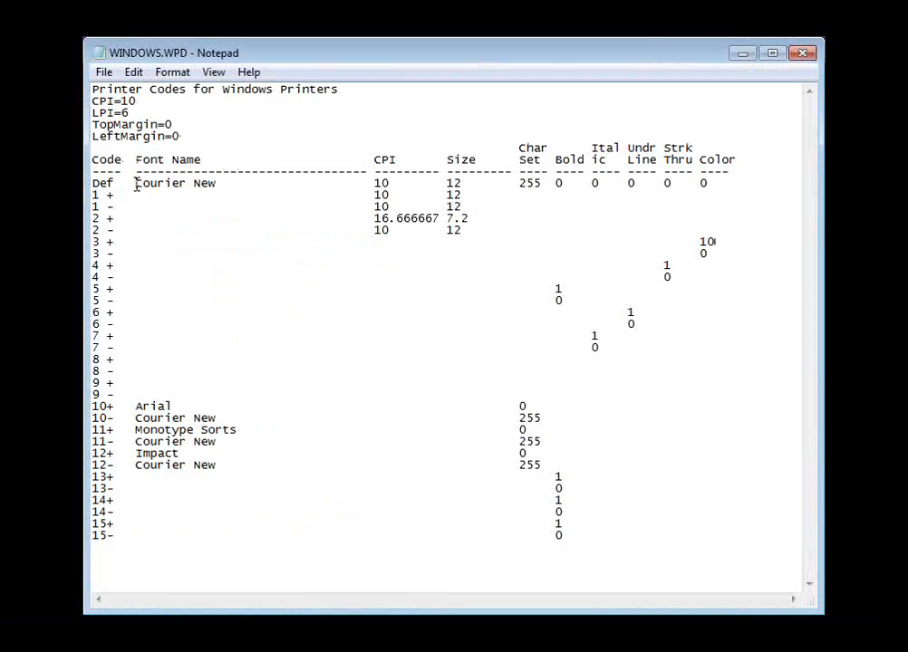
Set the font name on the Def line of WINDOWS.WPD to Times Roman and save the file.
drag(136, 184, 219, 184)
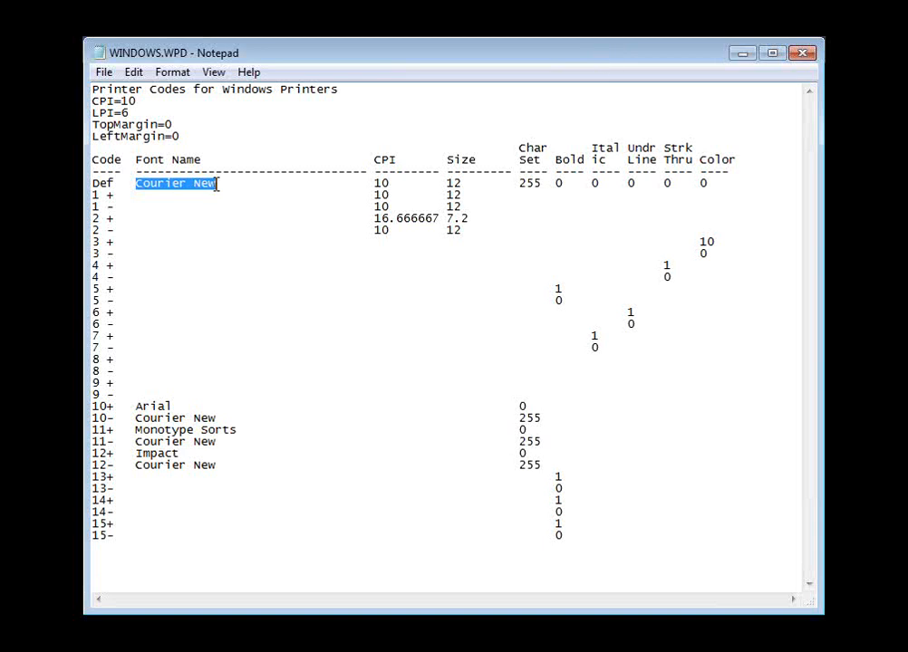
drag(216, 183, 136, 182)
click(222, 185)
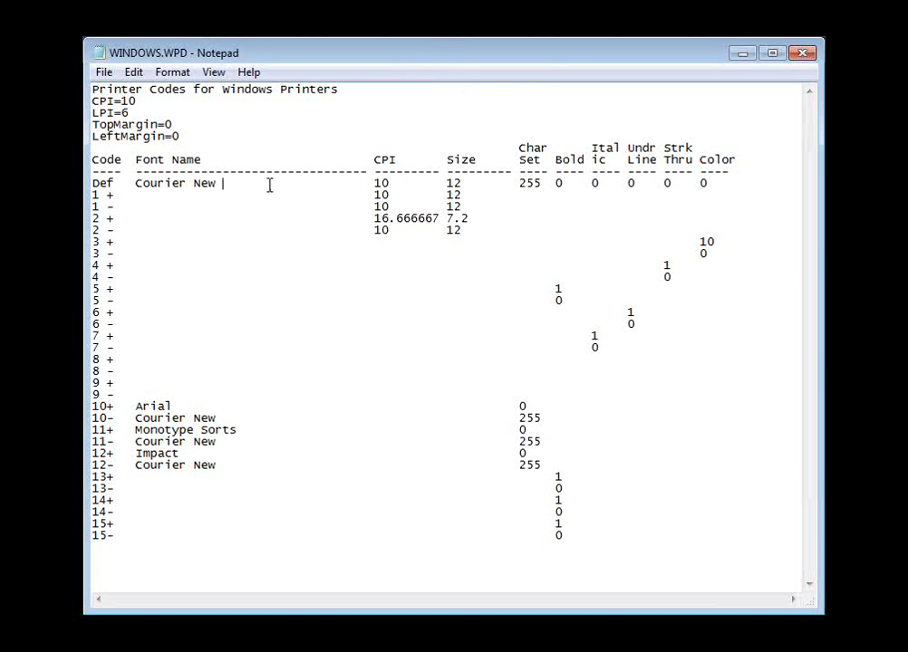
drag(215, 187, 135, 186)
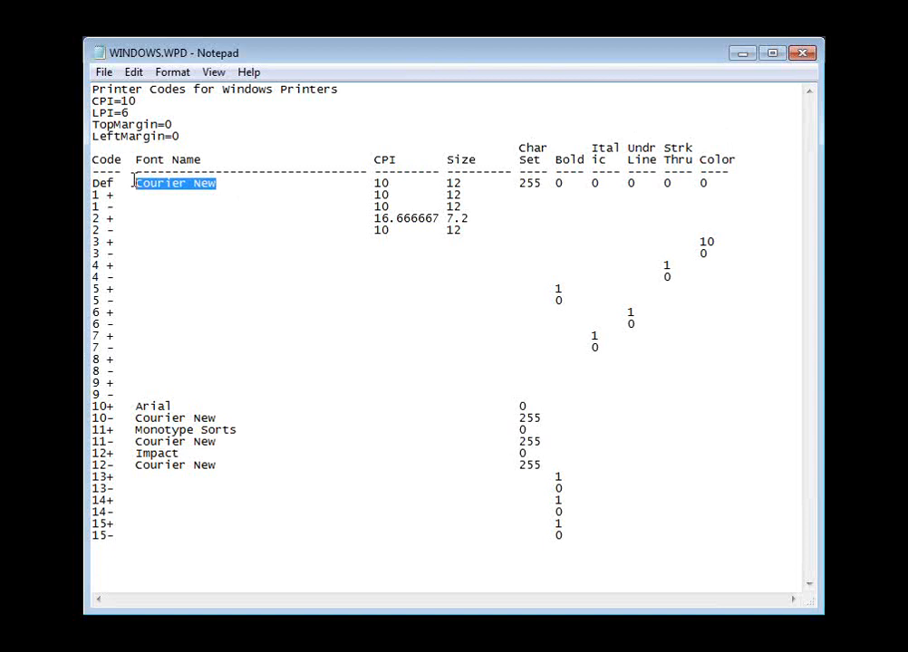
text(Times Roma)
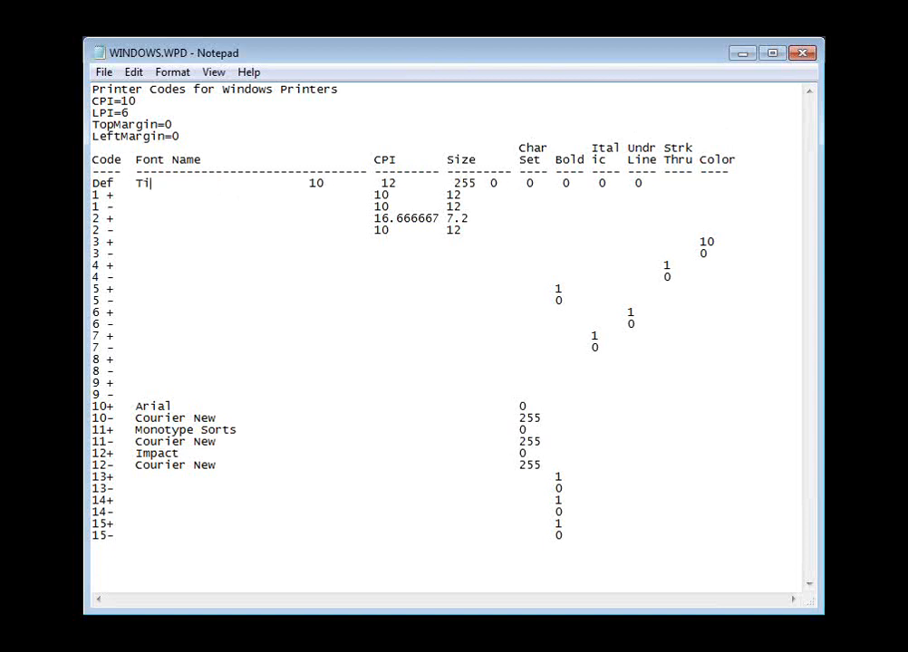
text(n)
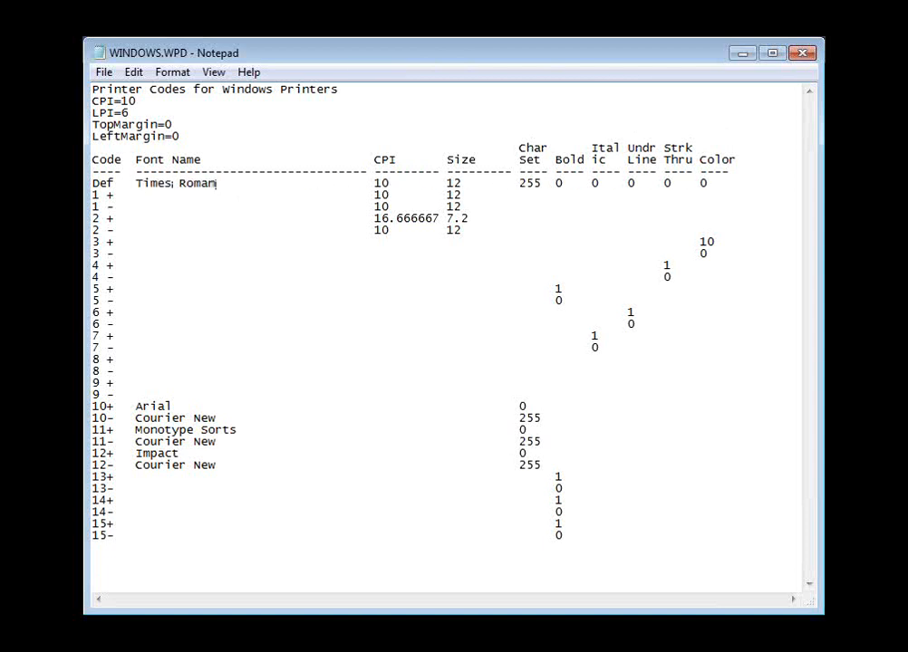
key(alt+f)
key(Escape)
key(alt+f)
key(a)
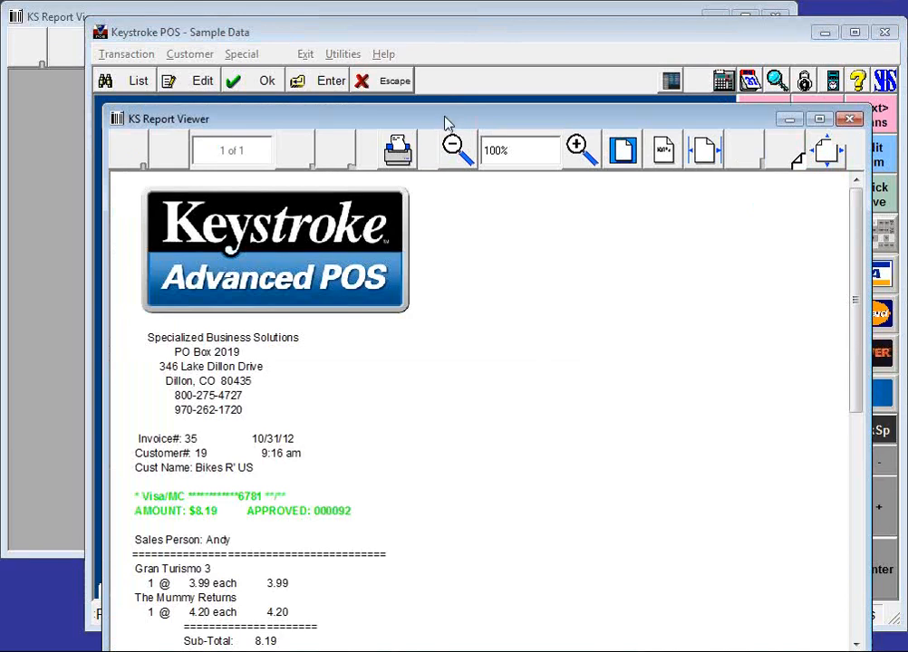
Switch to Keystroke POS, reposition the report viewer and zoom out of the Signature receipt preview to check its default font.
drag(443, 122, 373, 13)
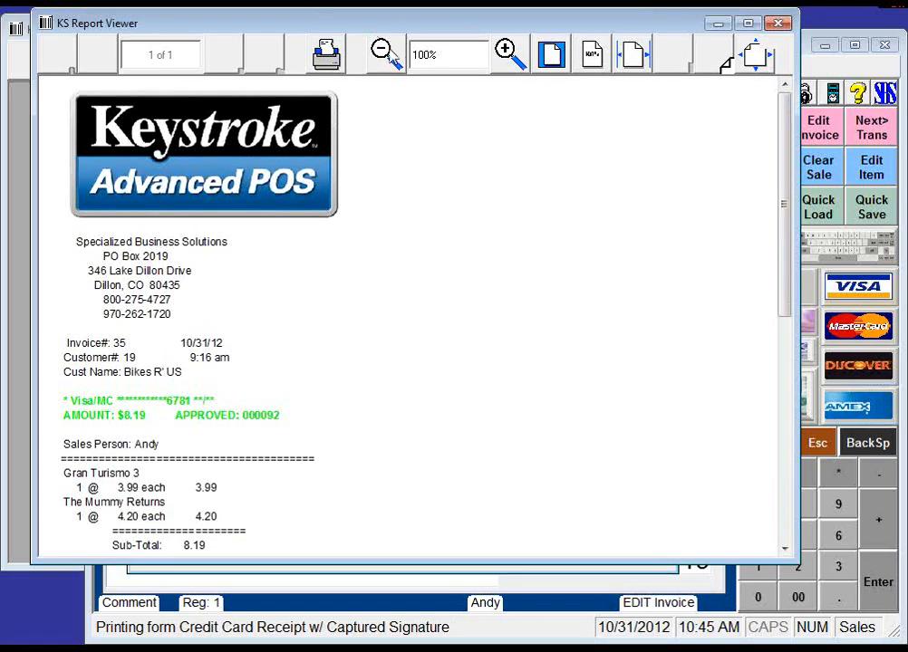
click(384, 52)
click(386, 52)
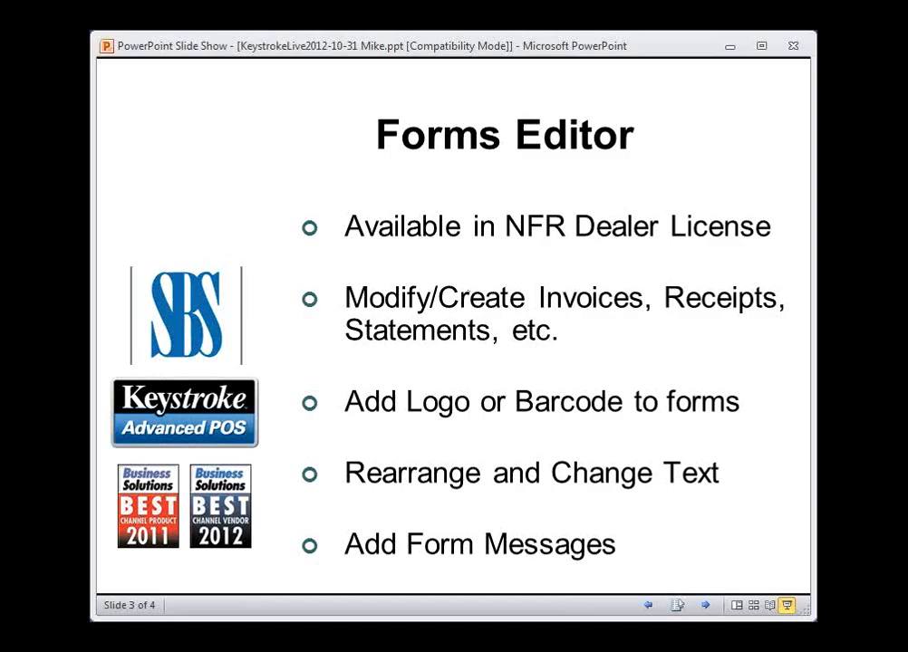
key(Right)
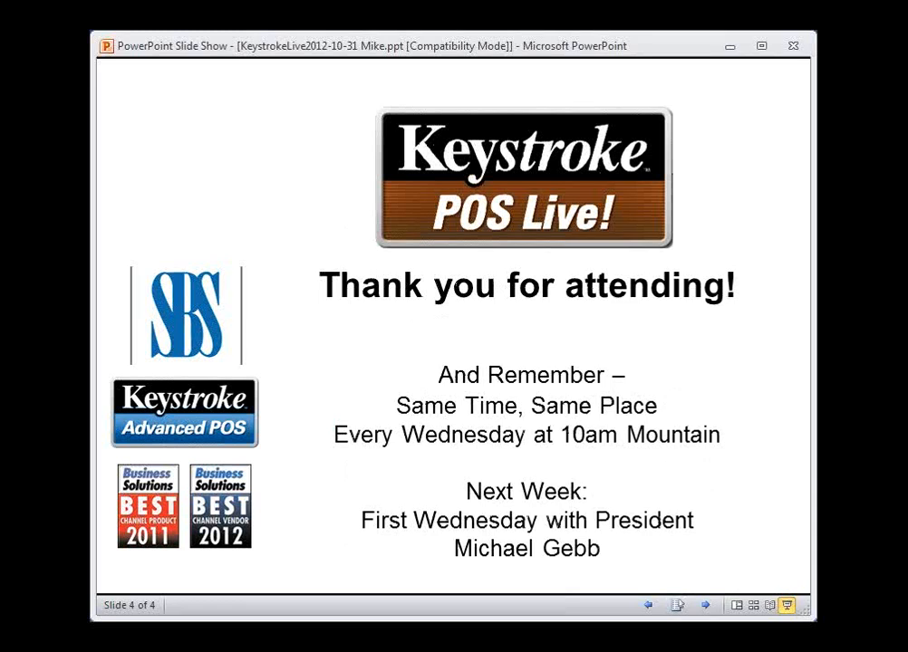